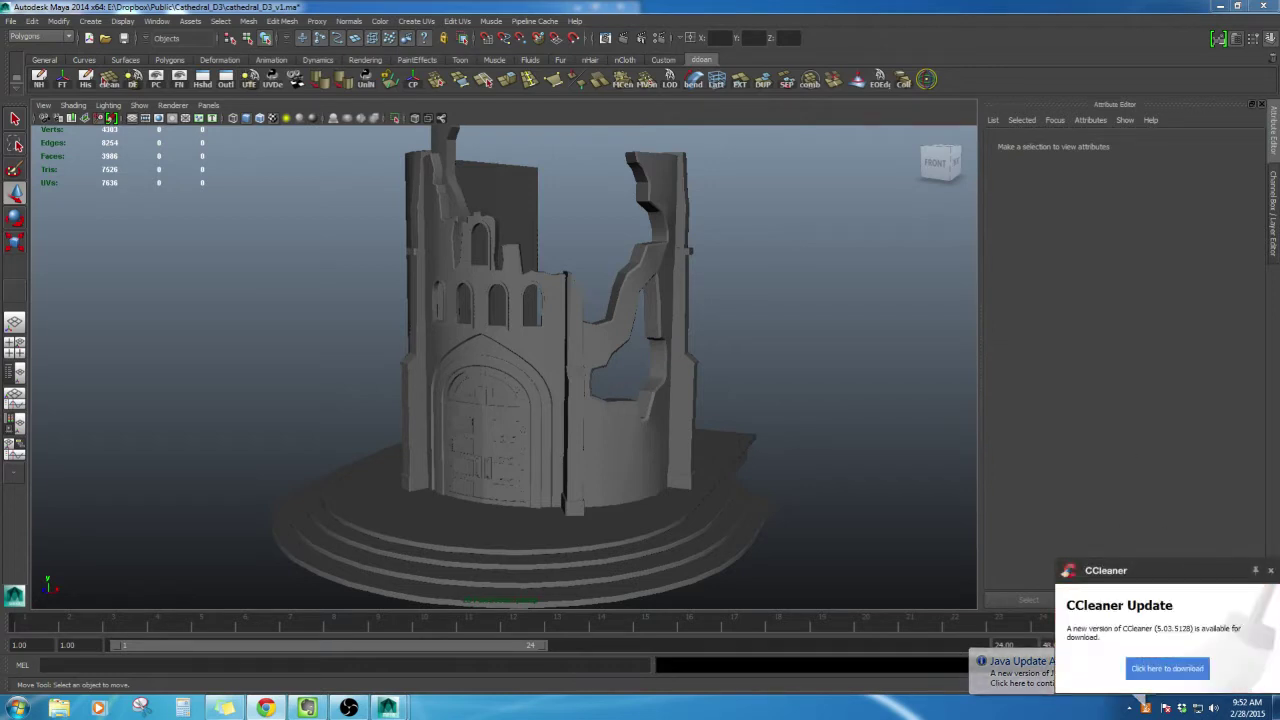
Dismiss the CCleaner and Java update notifications
click(1270, 570)
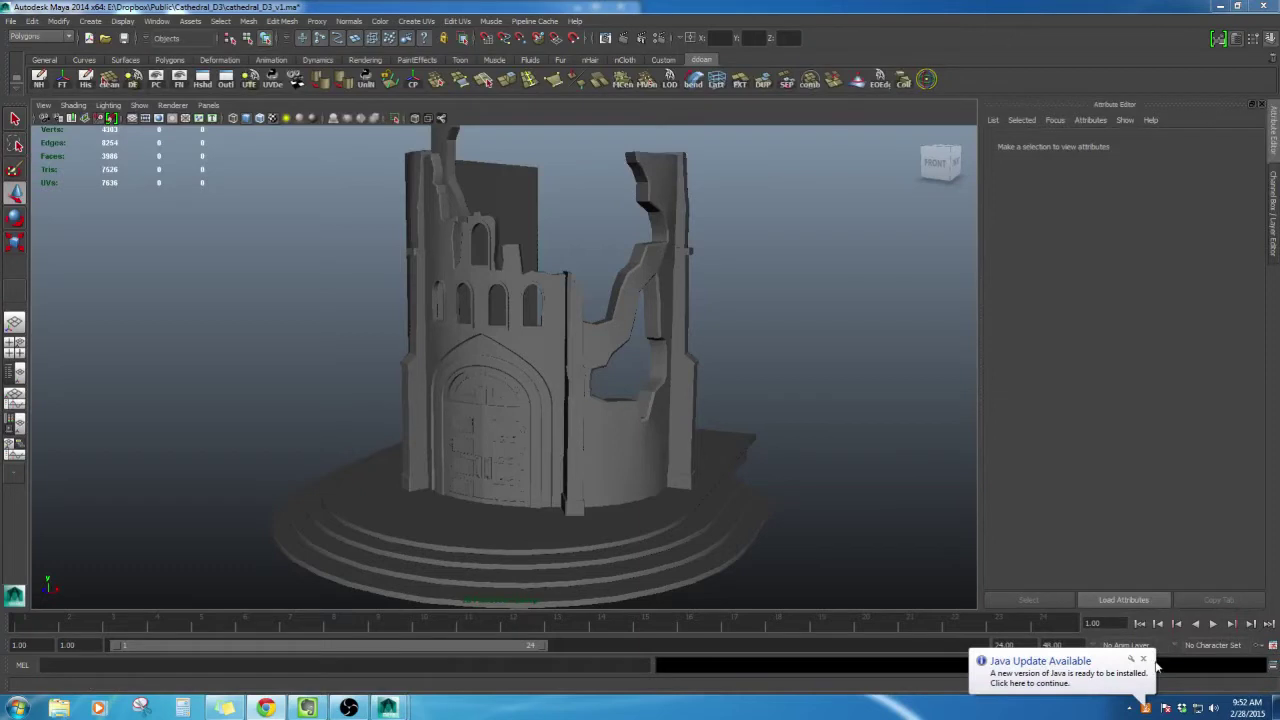
click(1144, 661)
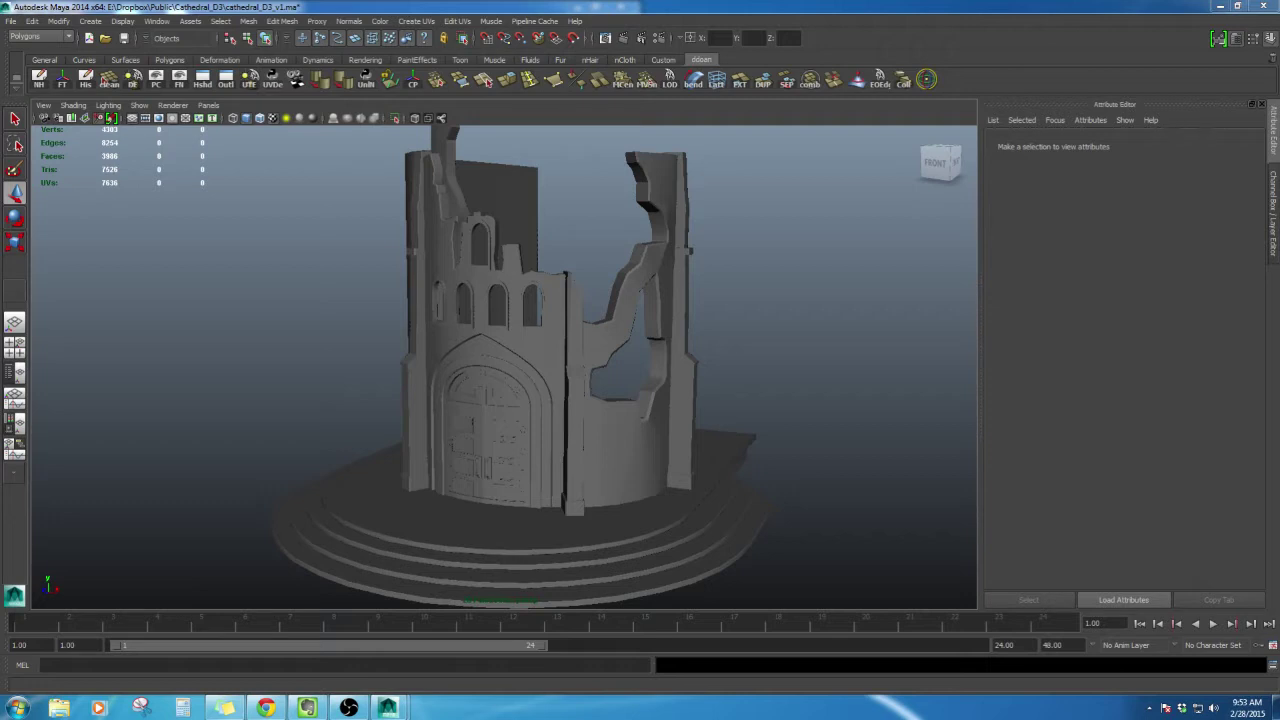
Examine the cathedral model's front facade and the broken curved wall to the right of the door from several angles
alt+drag(612, 352, 560, 366)
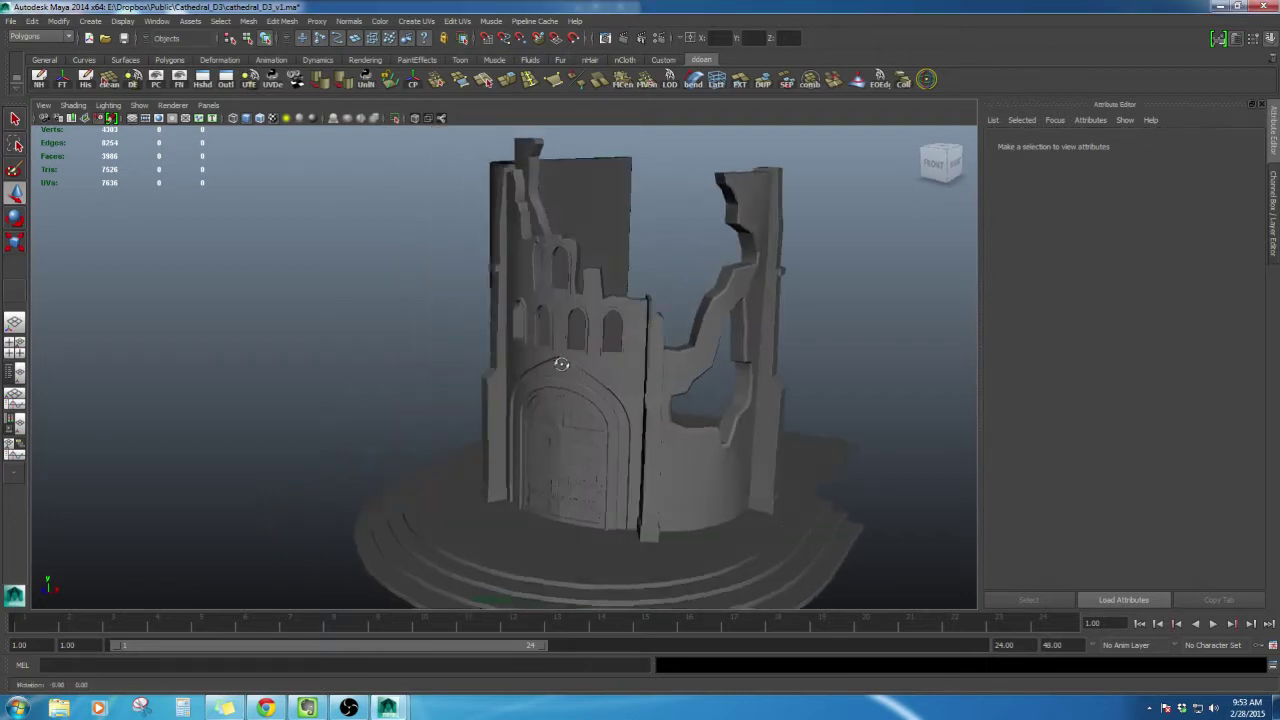
click(674, 342)
alt+drag(676, 344, 606, 352)
click(534, 322)
alt+drag(536, 322, 626, 297)
click(597, 299)
click(626, 297)
alt+middle_drag(626, 297, 658, 315)
alt+drag(658, 315, 600, 300)
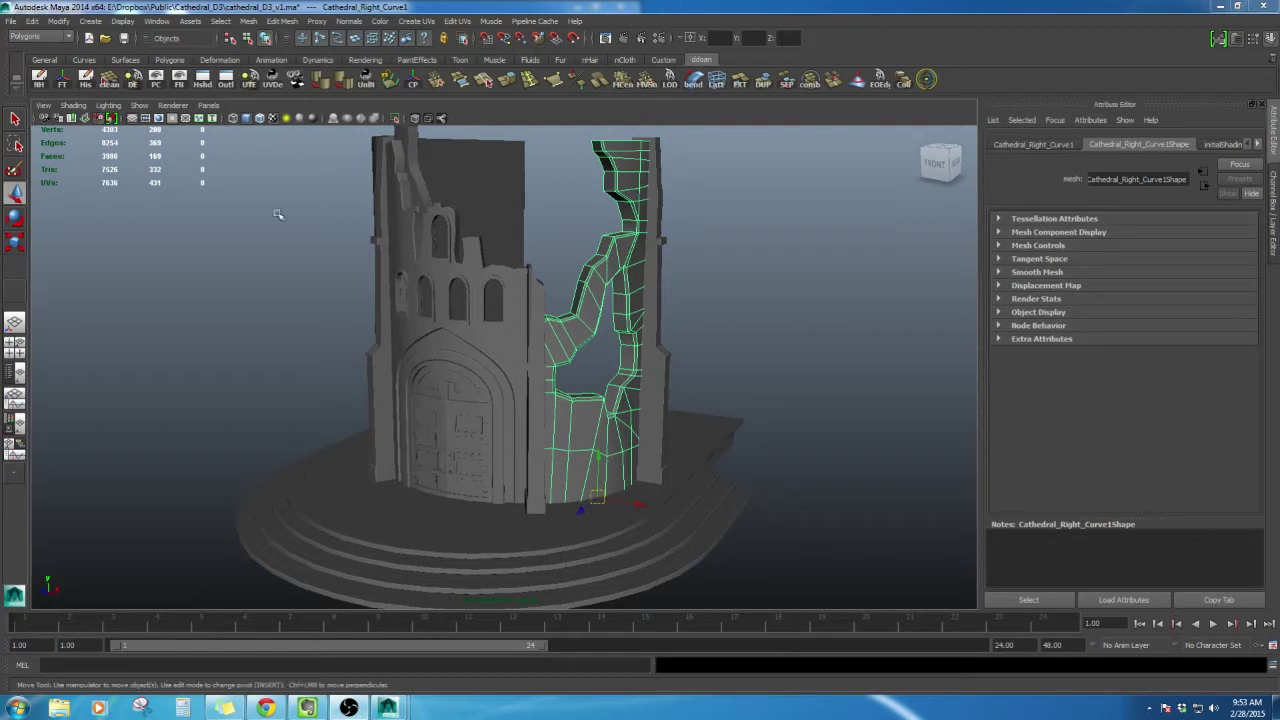
alt+drag(400, 310, 513, 351)
click(807, 321)
alt+drag(705, 362, 570, 422)
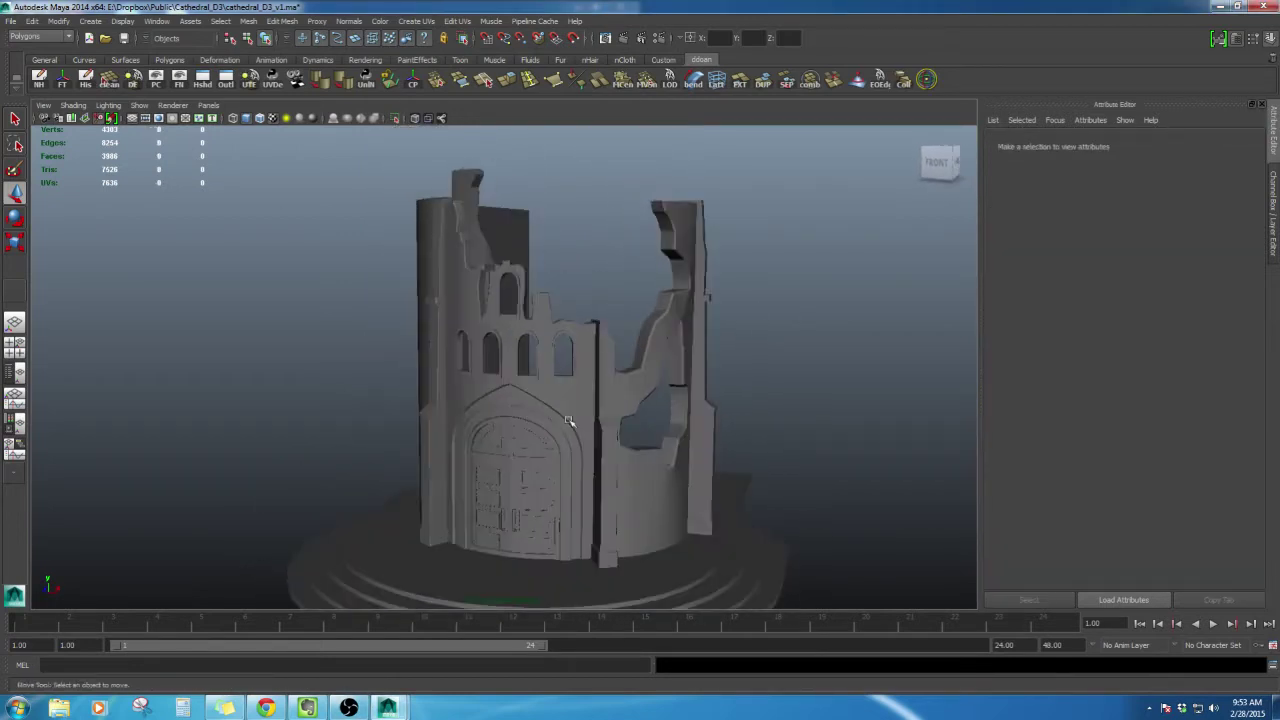
Open the reference photo IMG_20141002_014016.jpg from Cathedral_D3's ref\cathedral folder and get the file browser out of the way
click(59, 708)
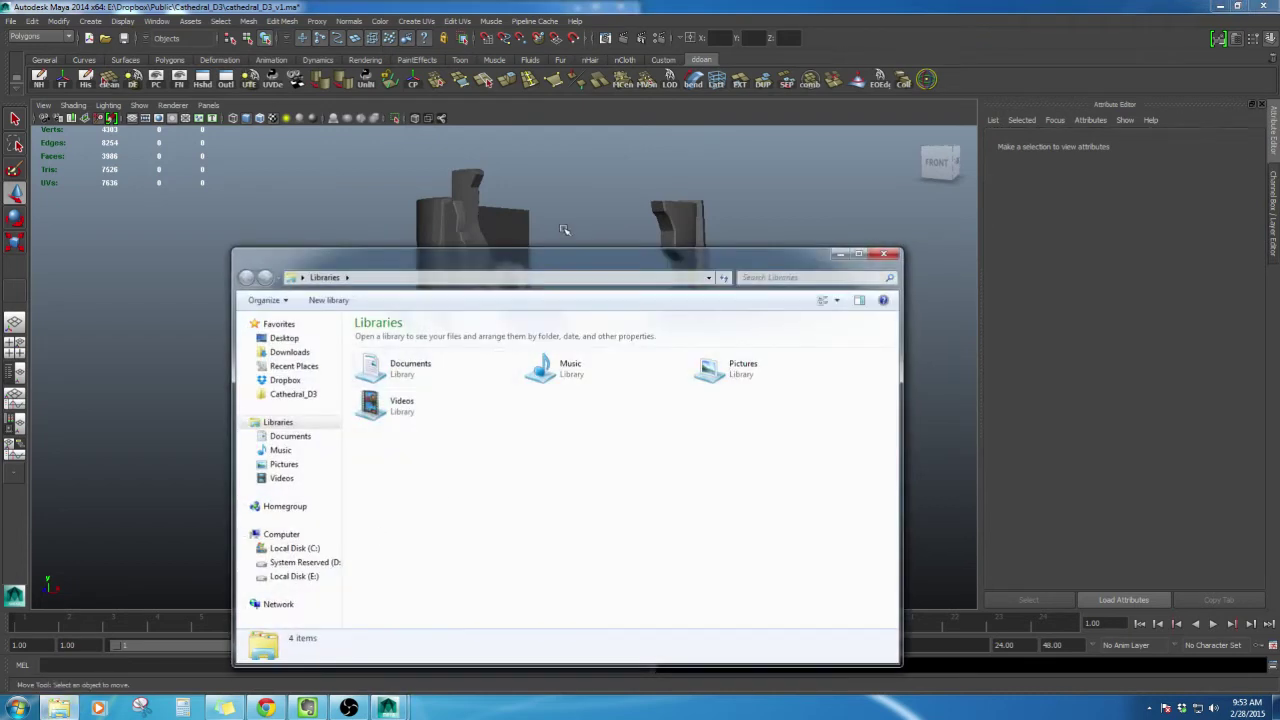
click(288, 394)
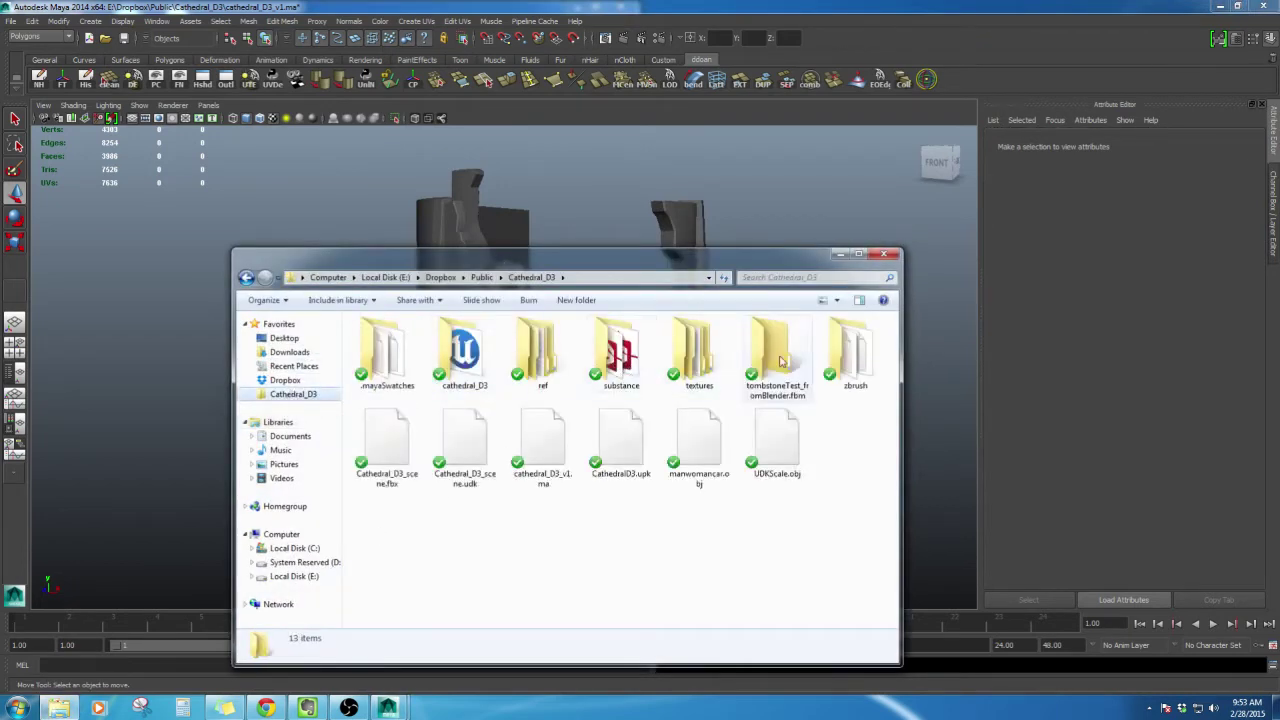
double_click(537, 350)
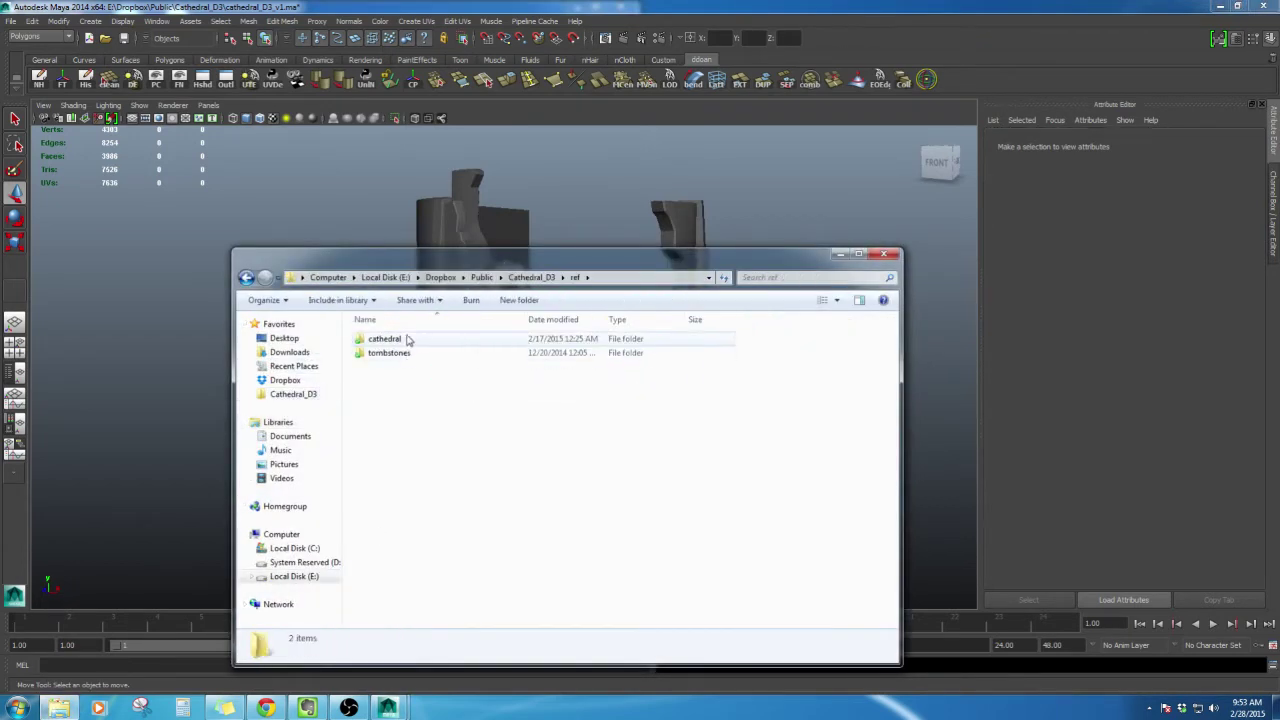
double_click(388, 340)
double_click(621, 345)
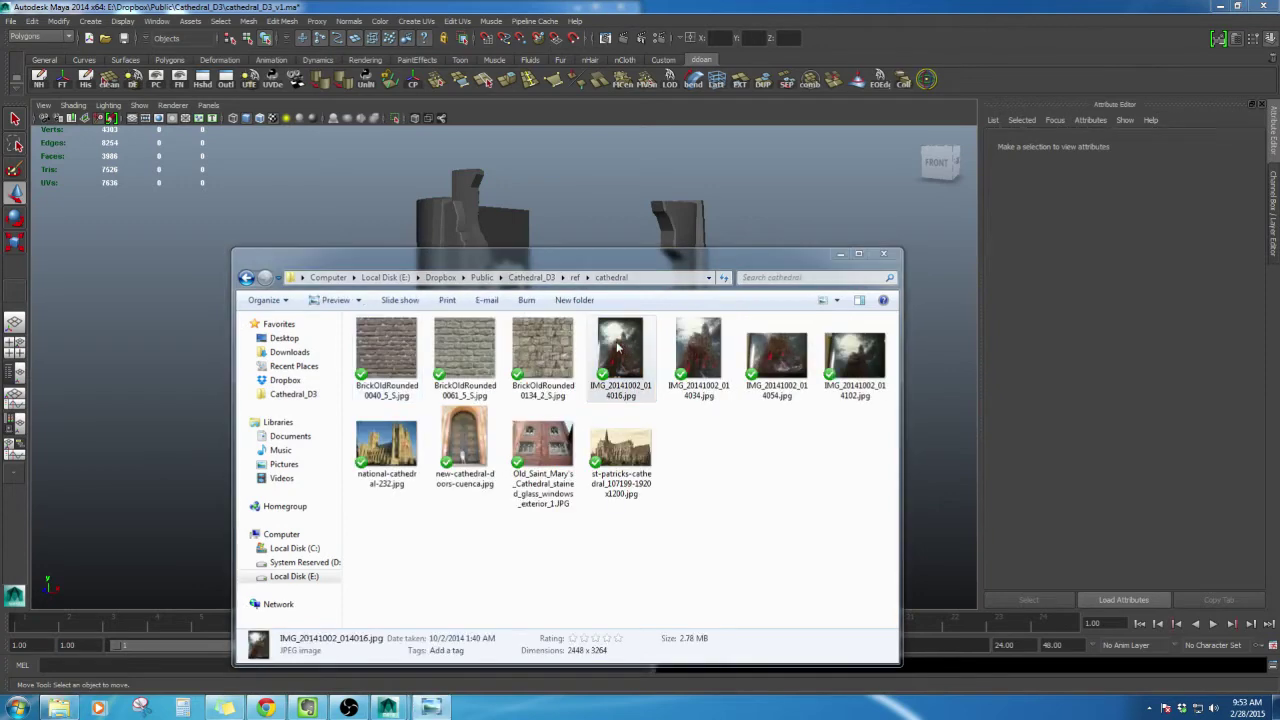
click(840, 253)
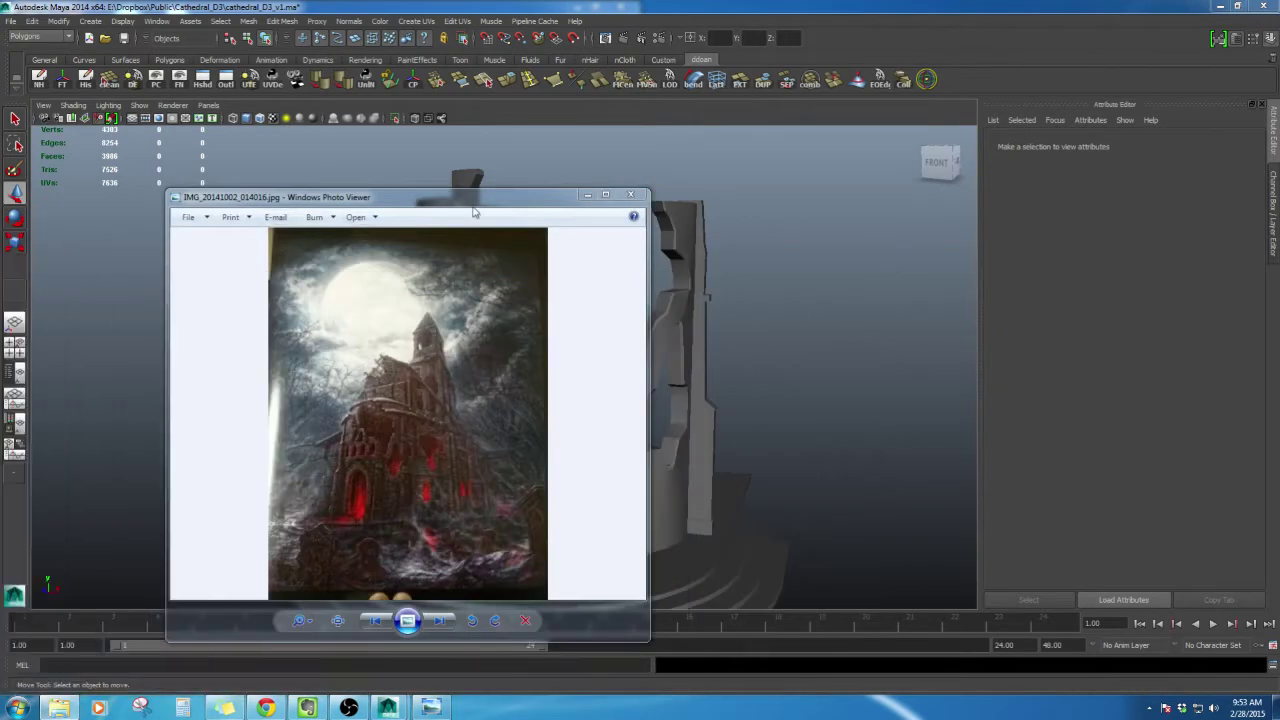
Enlarge the cathedral artwork in the photo viewer and place its window beside the 3D model
drag(478, 199, 626, 174)
scroll(593, 354, up, 4)
drag(593, 354, 585, 394)
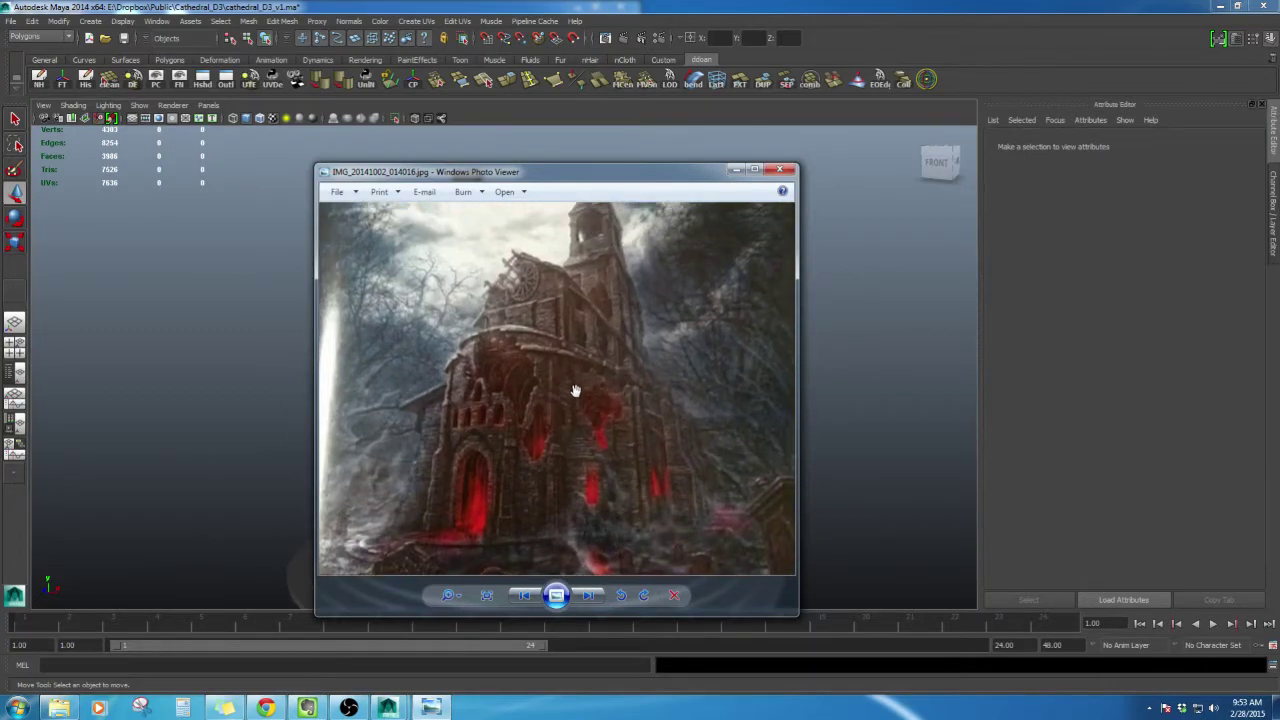
drag(570, 180, 403, 182)
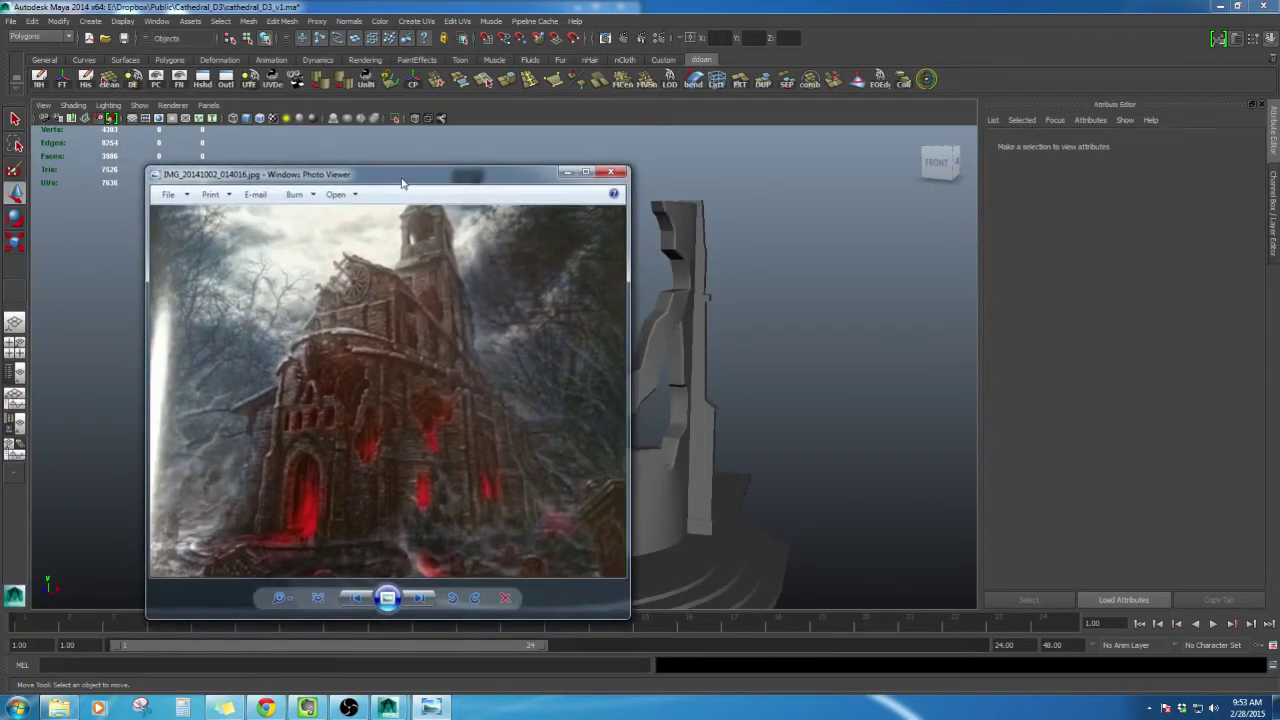
scroll(386, 338, up, 2)
drag(382, 384, 439, 329)
drag(405, 188, 0, 185)
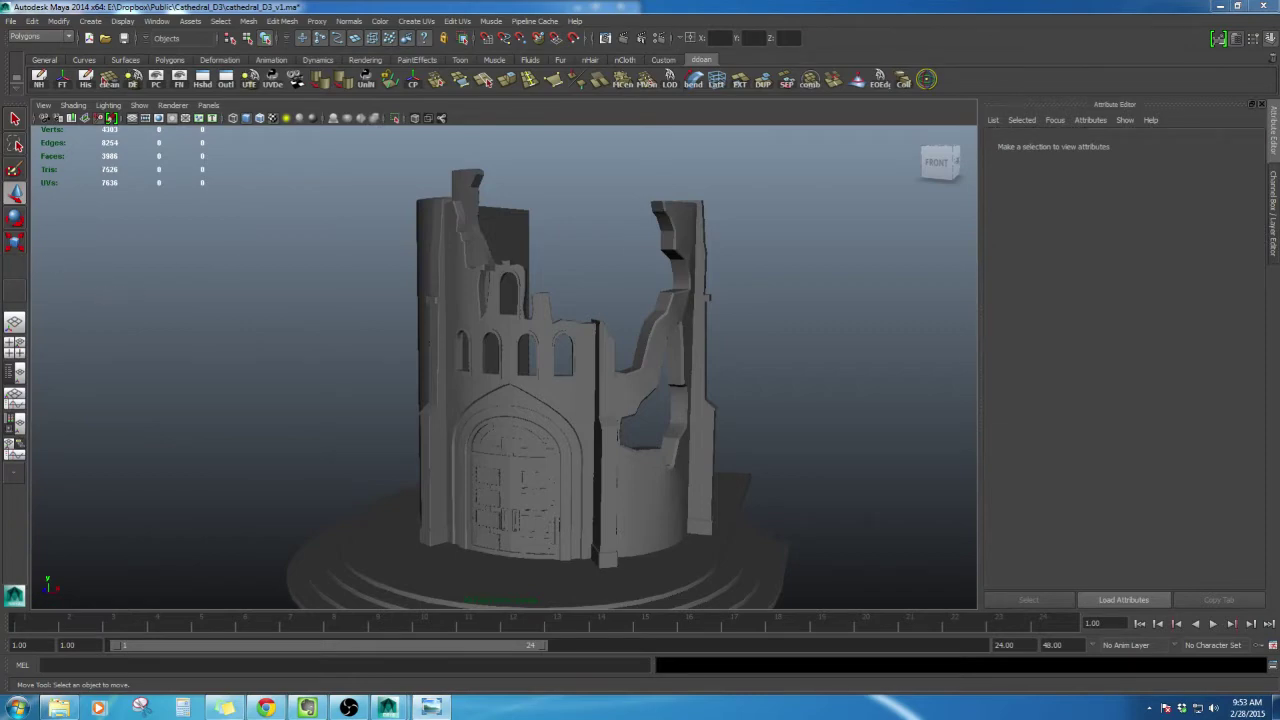
drag(0, 180, 1058, 147)
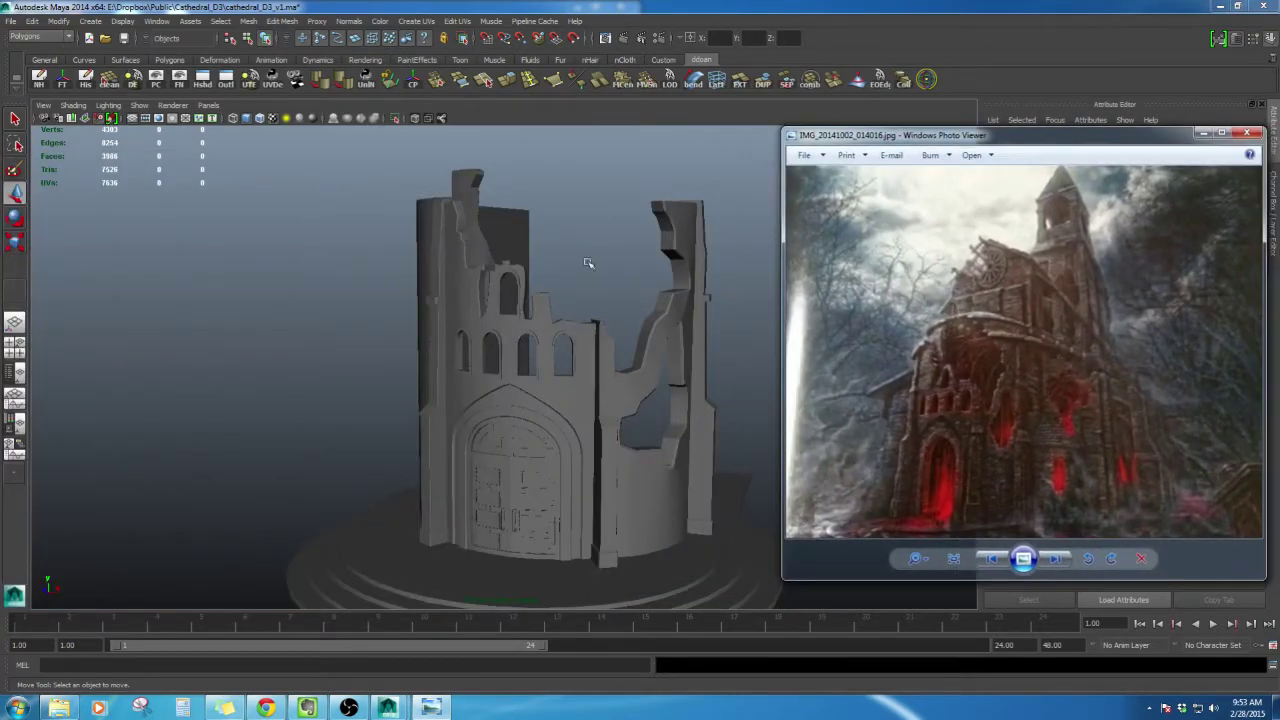
Examine the cathedral model's overall shape, including the door, arched windows, broken walls and curved steps, from several angles
alt+drag(588, 263, 462, 348)
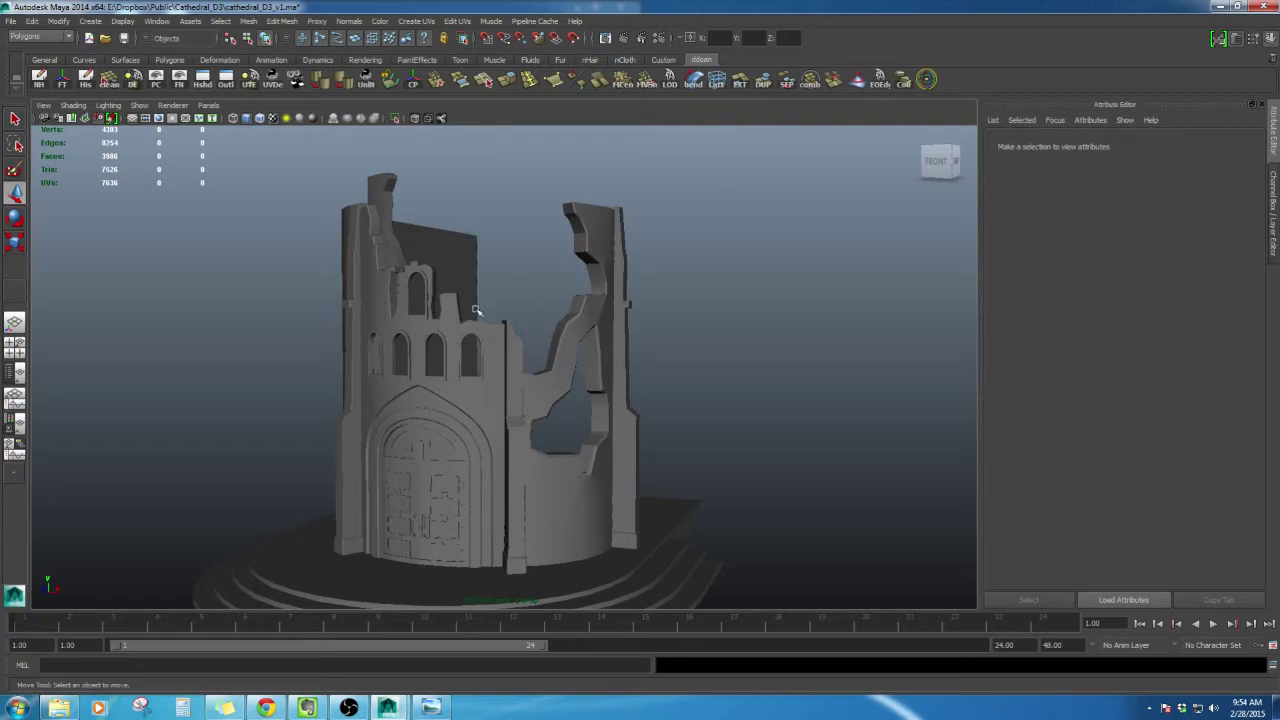
alt+drag(479, 315, 552, 336)
scroll(564, 332, up, 5)
alt+middle_drag(566, 329, 526, 378)
alt+drag(526, 378, 492, 378)
scroll(536, 340, down, 4)
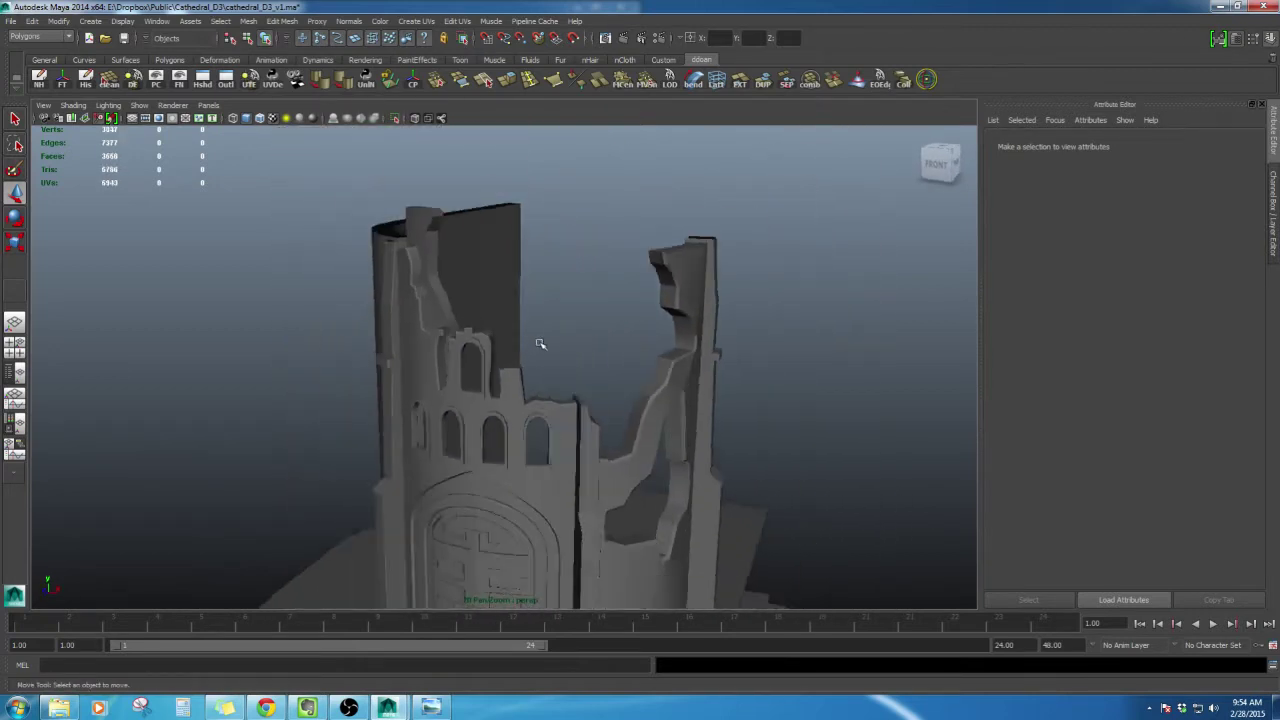
alt+middle_drag(540, 343, 505, 292)
mouse_move(505, 292)
alt+mouse_down()
mouse_move(503, 274)
mouse_move(502, 306)
alt+mouse_up()
scroll(497, 330, down, 3)
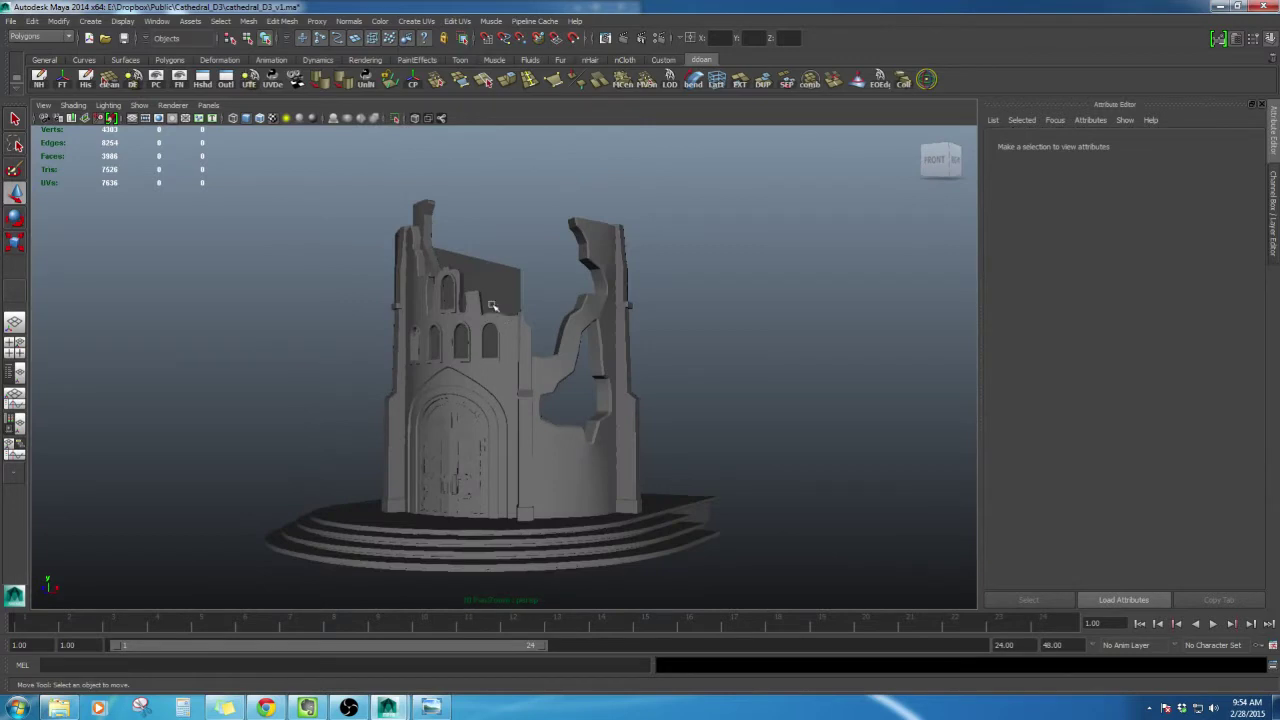
alt+middle_drag(556, 356, 565, 348)
alt+drag(565, 348, 561, 369)
scroll(561, 369, up, 3)
scroll(578, 372, down, 2)
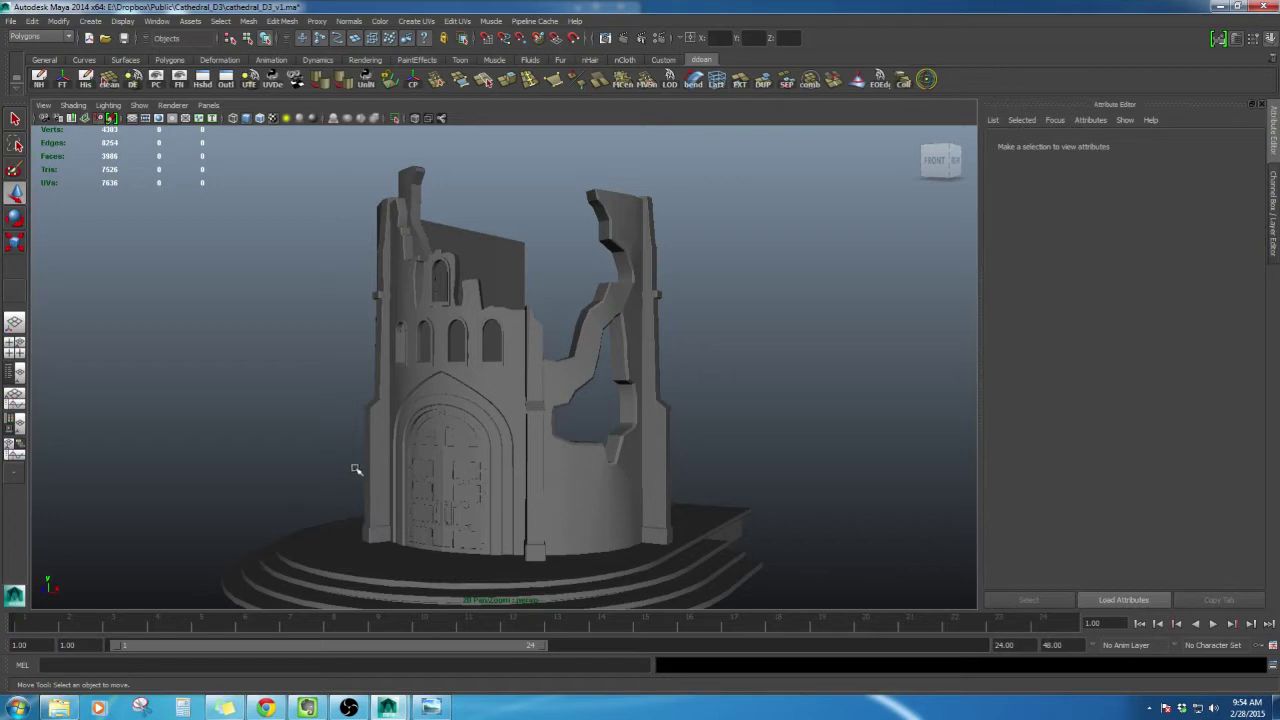
alt+drag(430, 425, 404, 432)
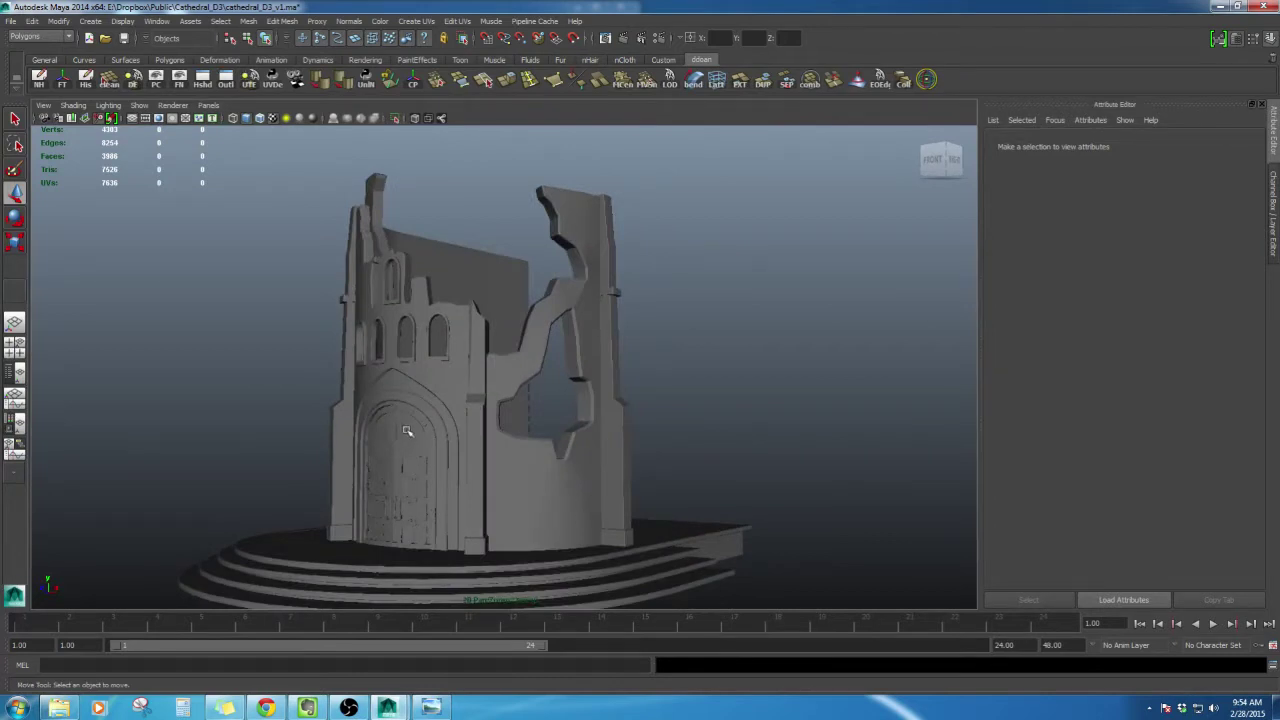
Compare the broken curved wall to the right of the door with the cathedral in the reference photo
click(574, 352)
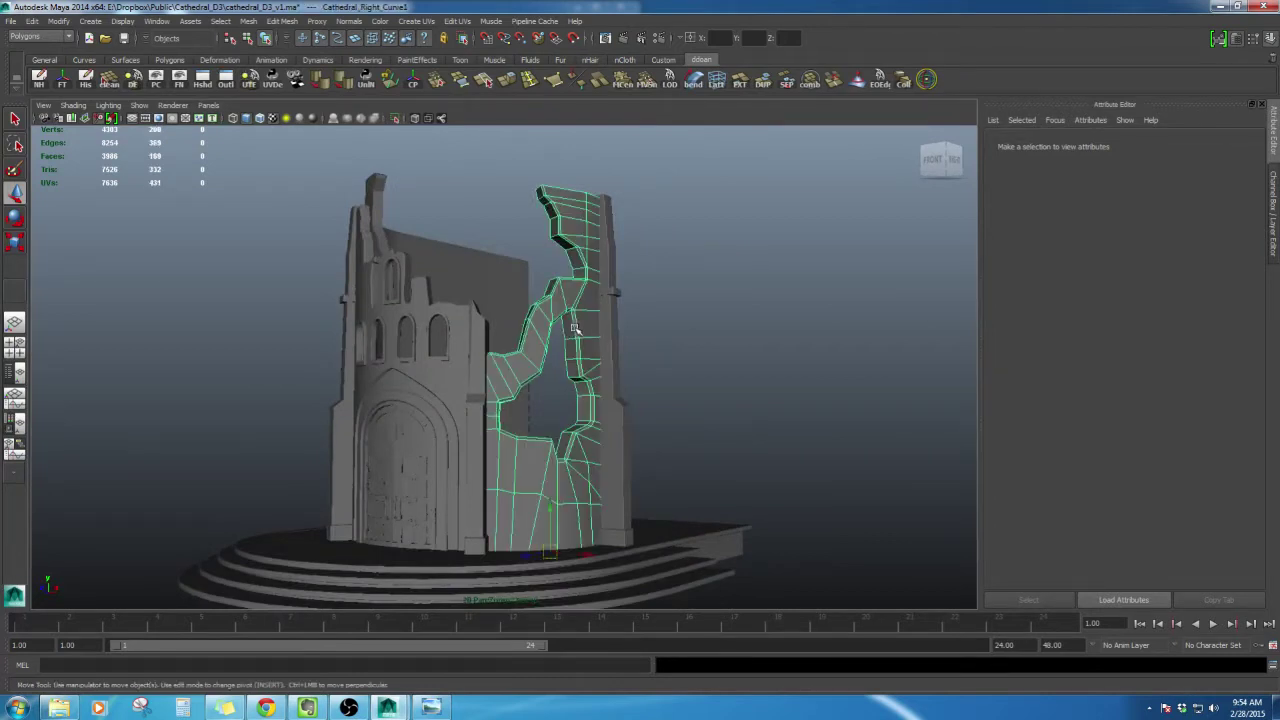
click(684, 305)
alt+drag(684, 305, 621, 357)
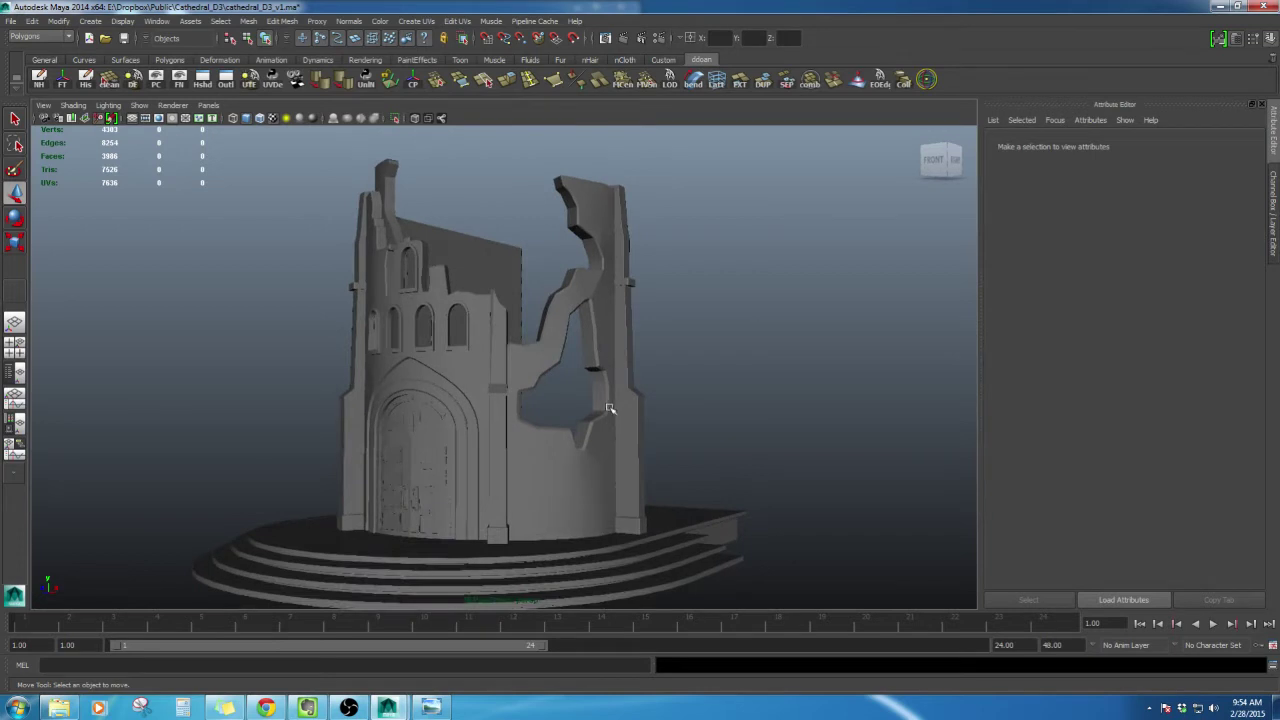
key(alt+Tab)
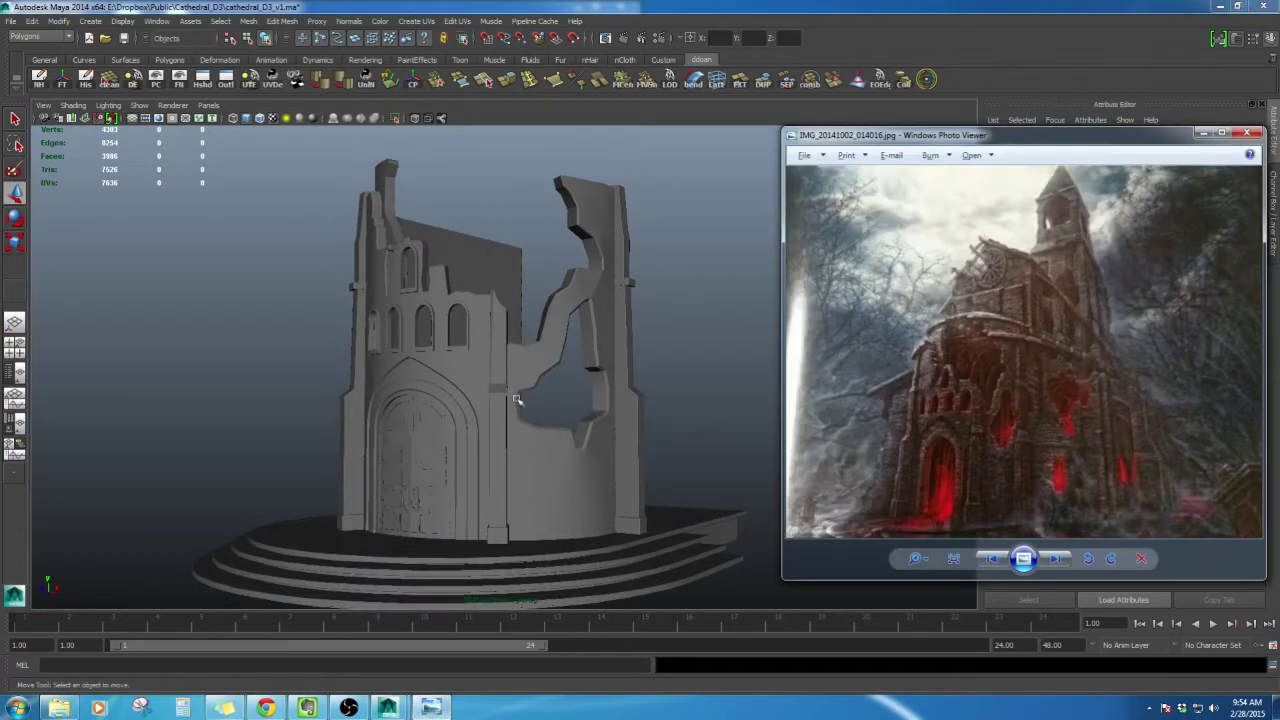
mouse_move(512, 386)
alt+mouse_down()
mouse_move(514, 406)
mouse_move(503, 403)
alt+mouse_up()
click(433, 710)
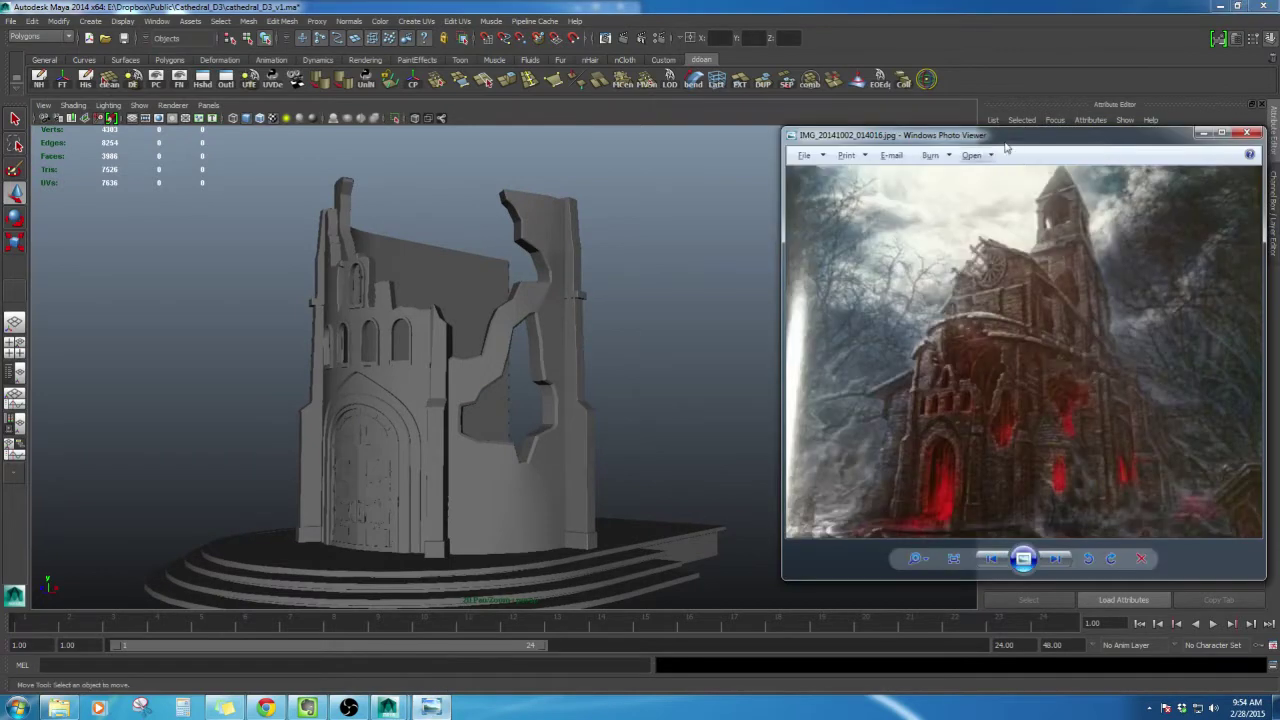
drag(1022, 140, 1000, 146)
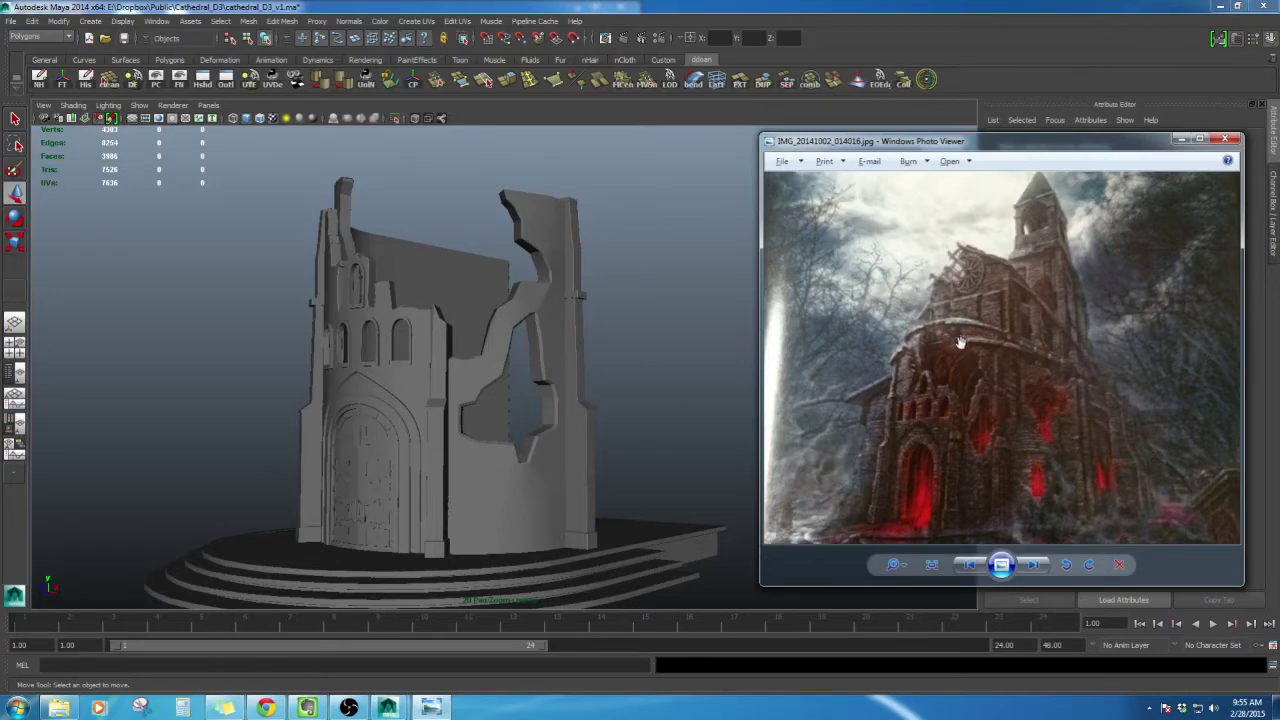
Compare the tops of the cathedral's walls with the upper part of the building in the reference photo
alt+middle_drag(547, 312, 557, 360)
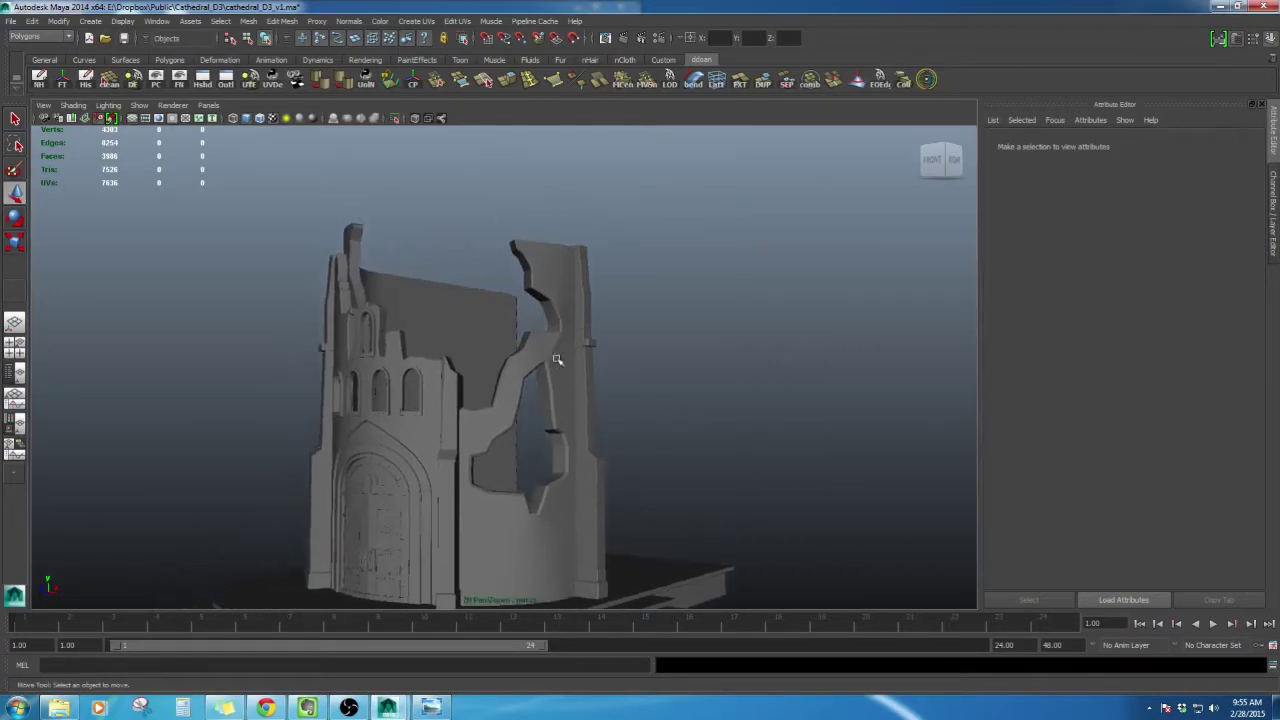
alt+drag(550, 230, 571, 358)
click(431, 707)
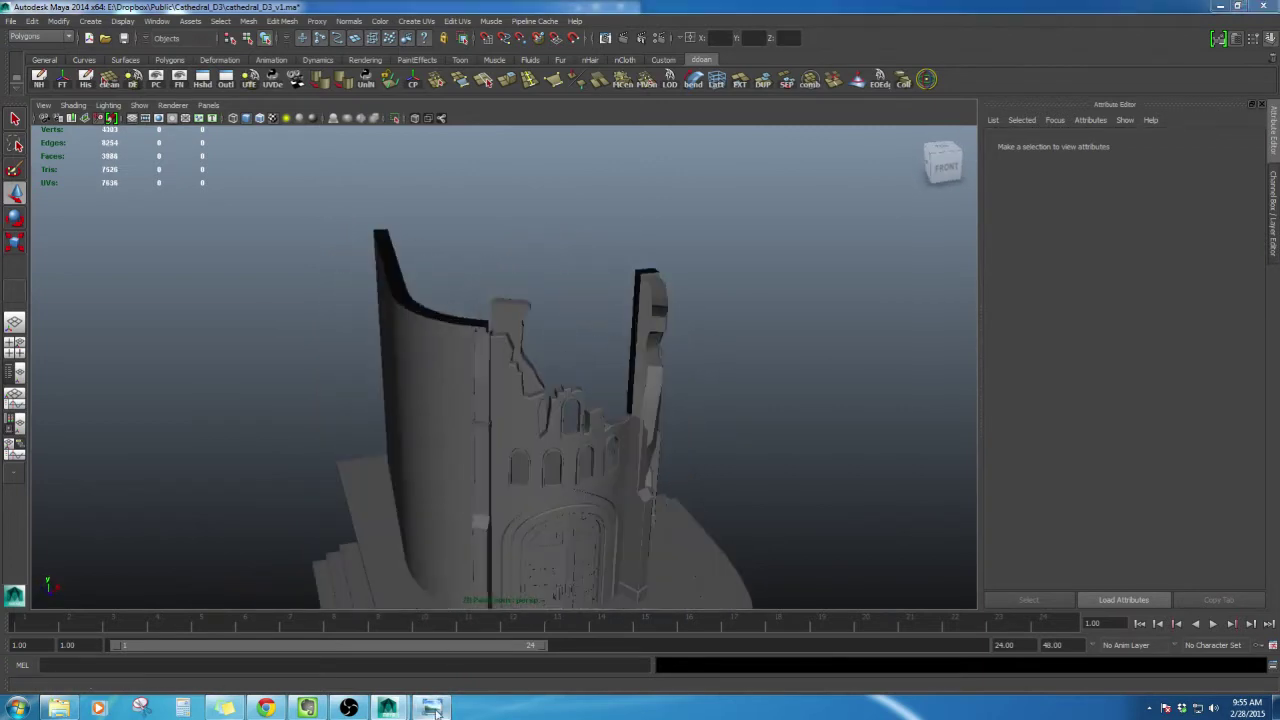
click(706, 366)
alt+drag(706, 366, 560, 387)
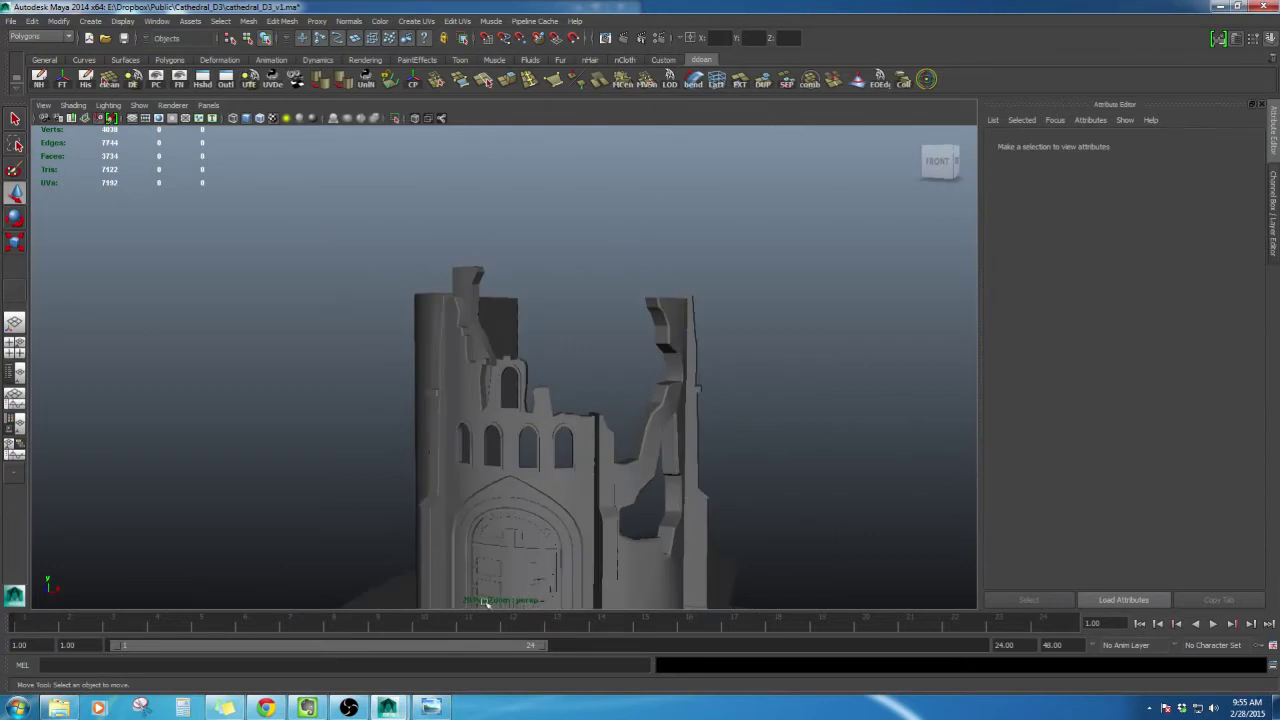
click(431, 707)
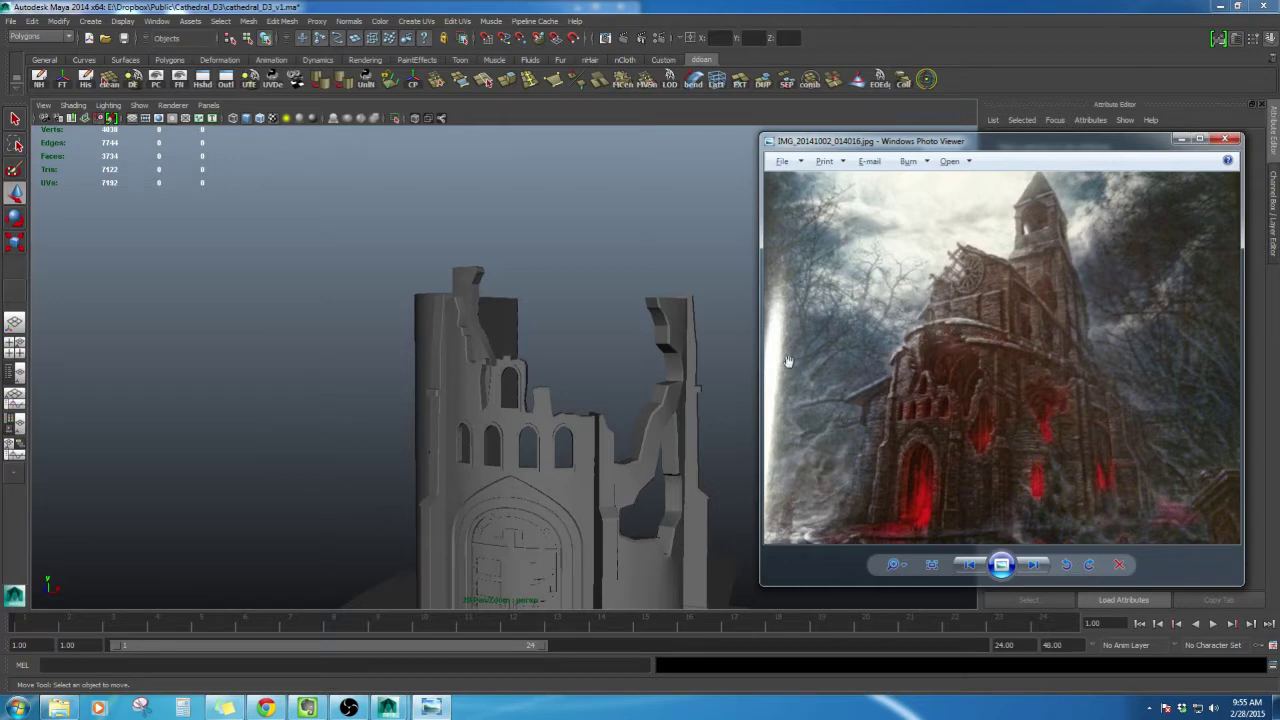
Inspect the front wall piece with the arched windows and compare its broken edge with the reference photo
alt+drag(532, 370, 518, 234)
click(517, 323)
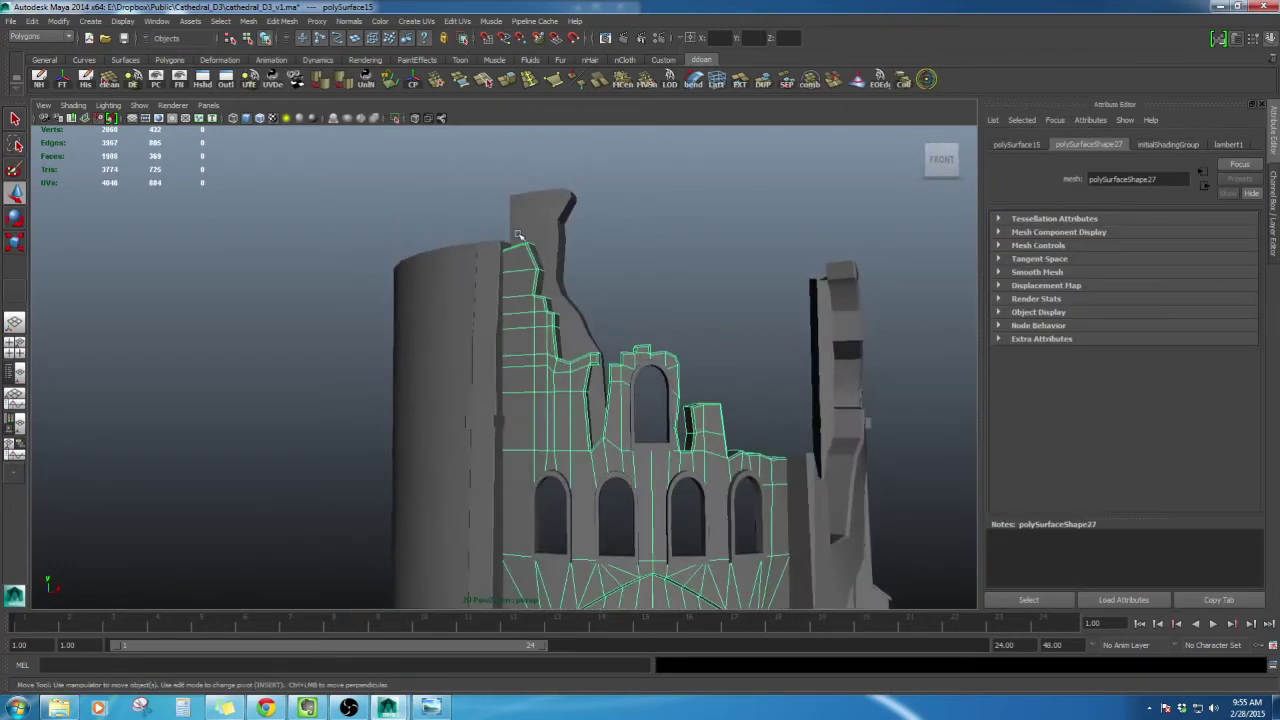
alt+drag(600, 262, 625, 249)
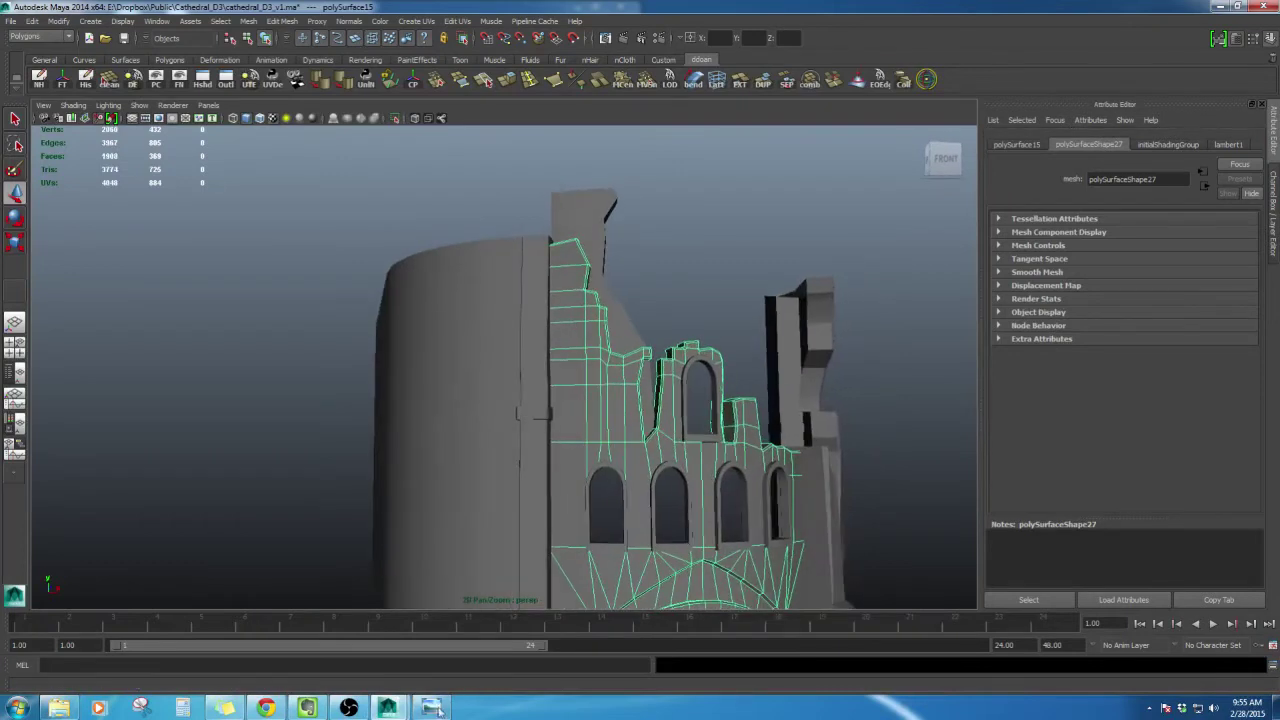
key(alt+Tab)
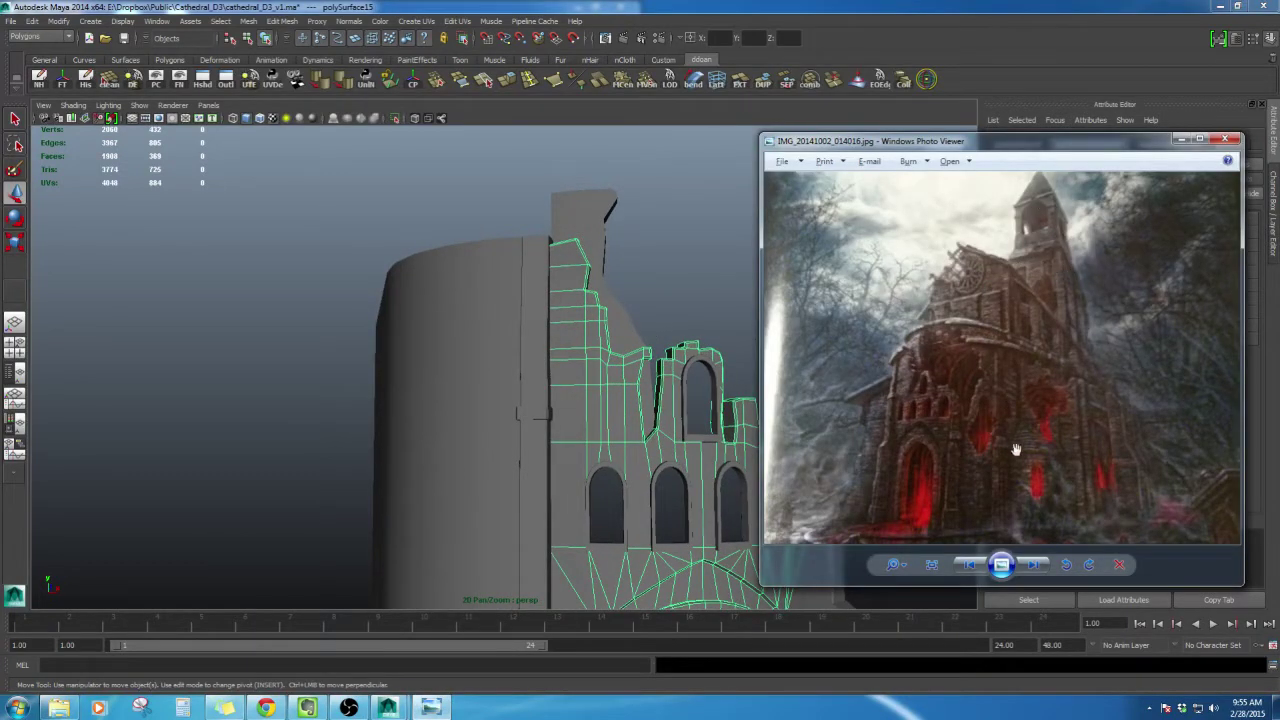
drag(1015, 449, 1017, 401)
Examine the intact curved wall on the left side and the whole cathedral against the reference photo
alt+drag(423, 348, 432, 381)
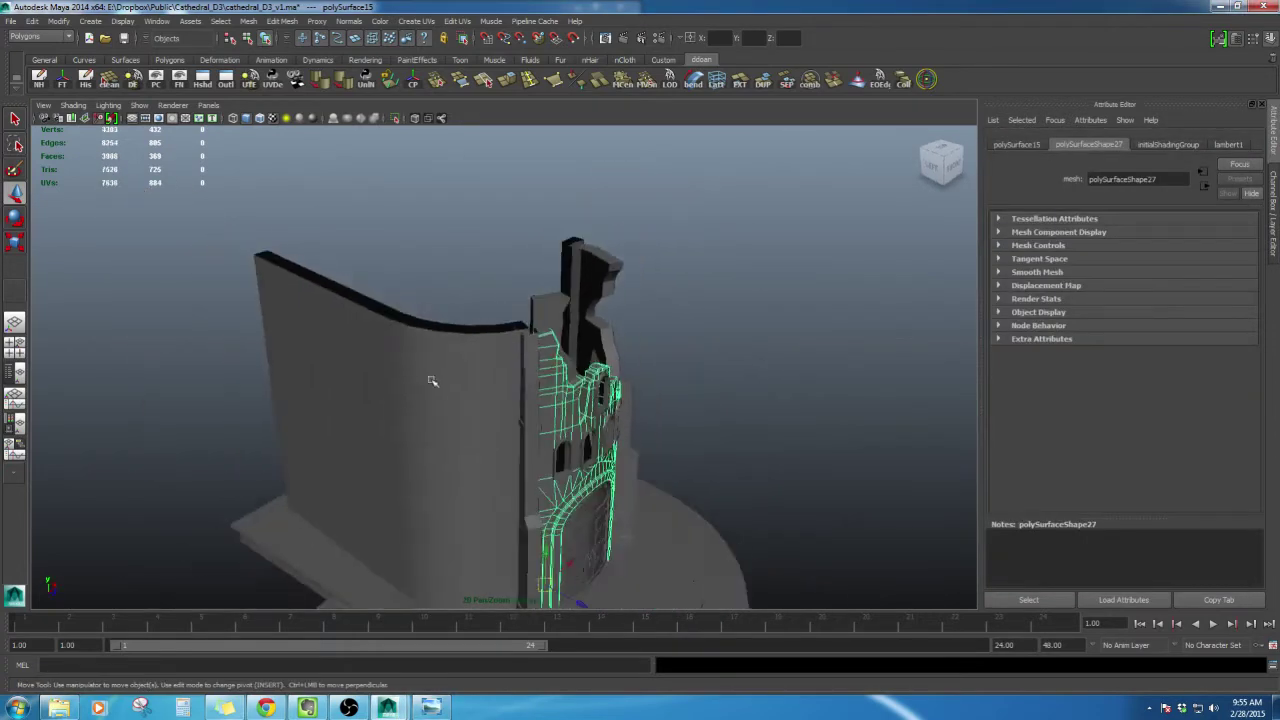
click(386, 367)
alt+drag(318, 326, 419, 318)
scroll(443, 316, up, 2)
click(345, 294)
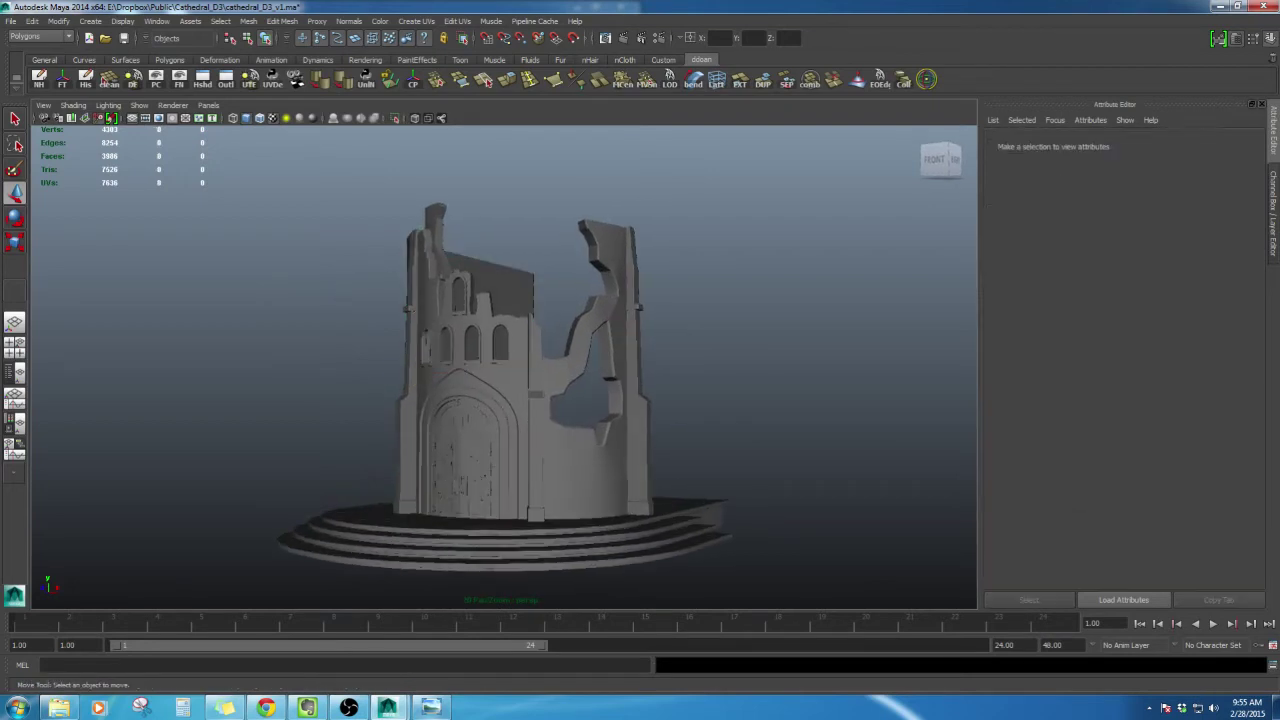
click(437, 701)
alt+drag(538, 400, 566, 400)
click(430, 707)
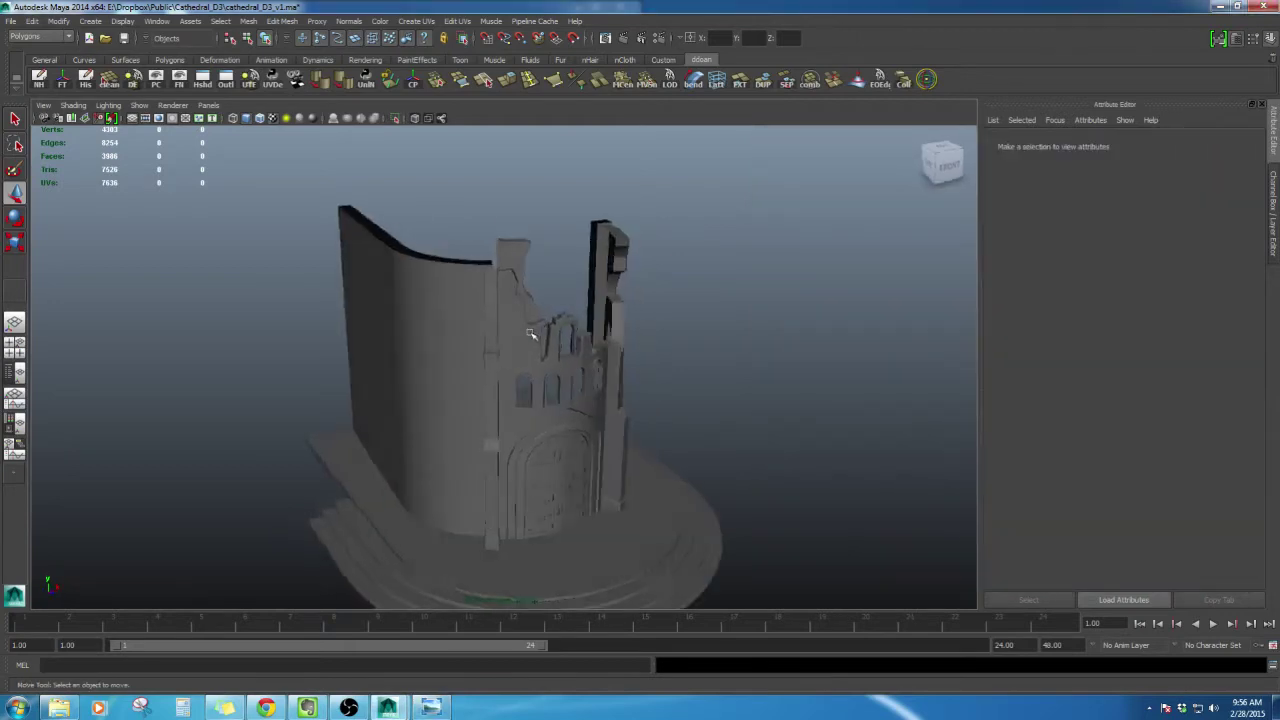
scroll(540, 443, up, 3)
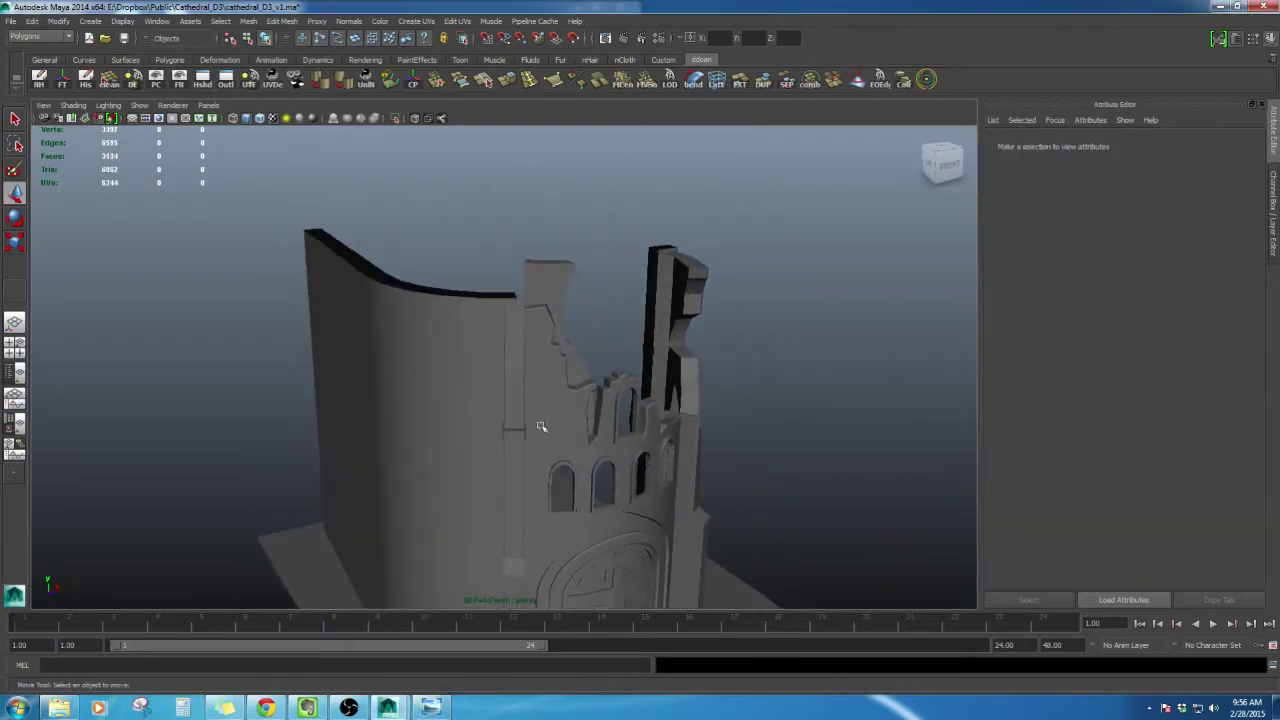
Extrude the top border edge loop of the intact curved wall outward by about 4.7 units to form a ledge
click(482, 370)
alt+drag(482, 370, 537, 362)
key(F10)
double_click(352, 308)
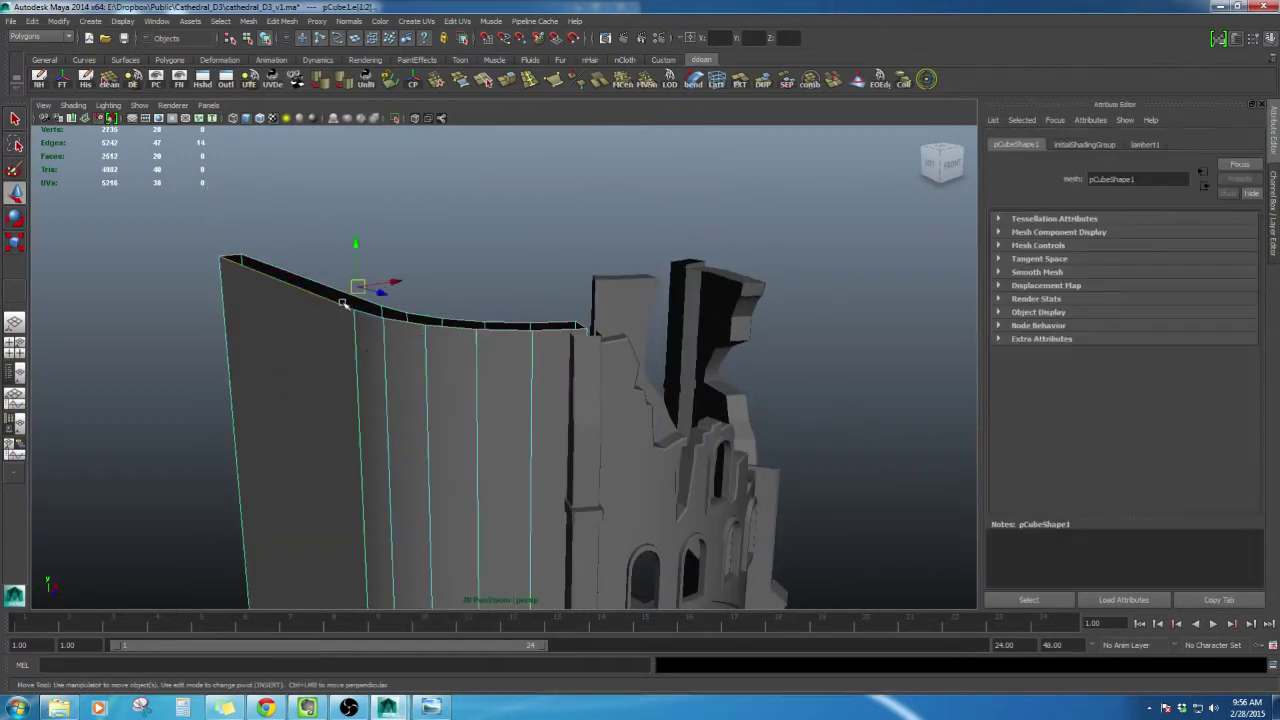
alt+drag(350, 308, 346, 342)
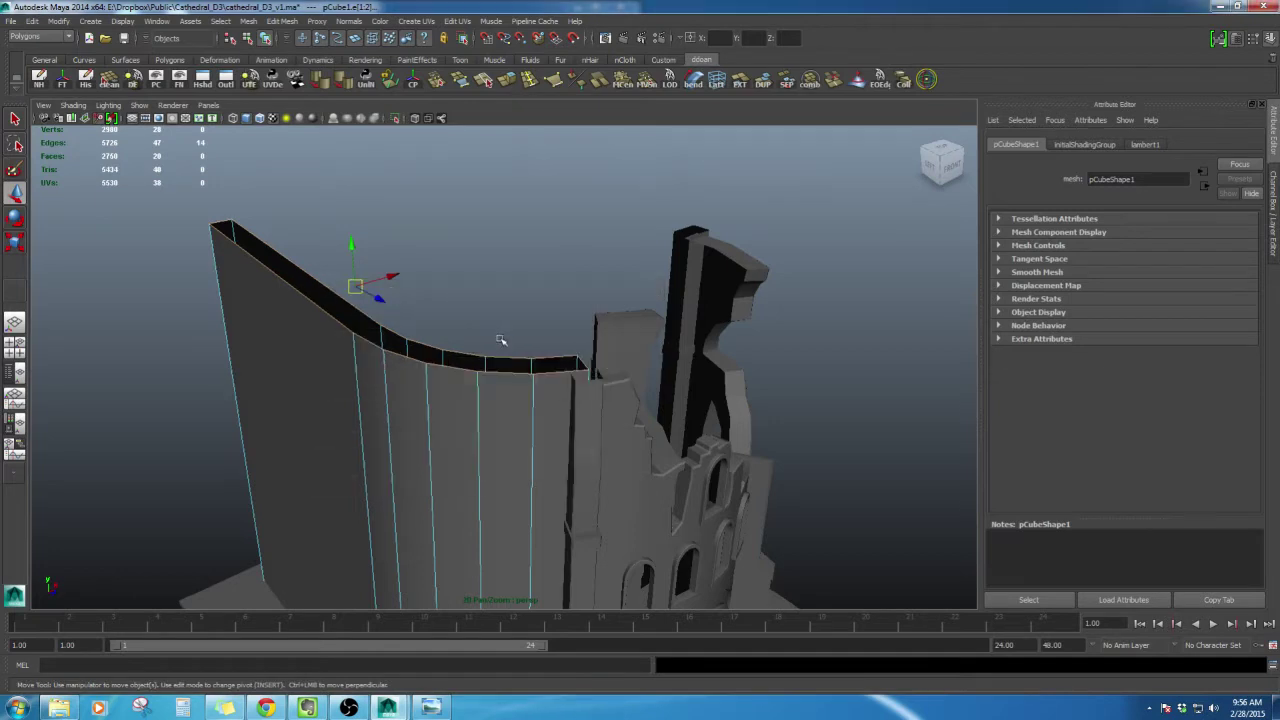
shift+right_drag(505, 358, 506, 358)
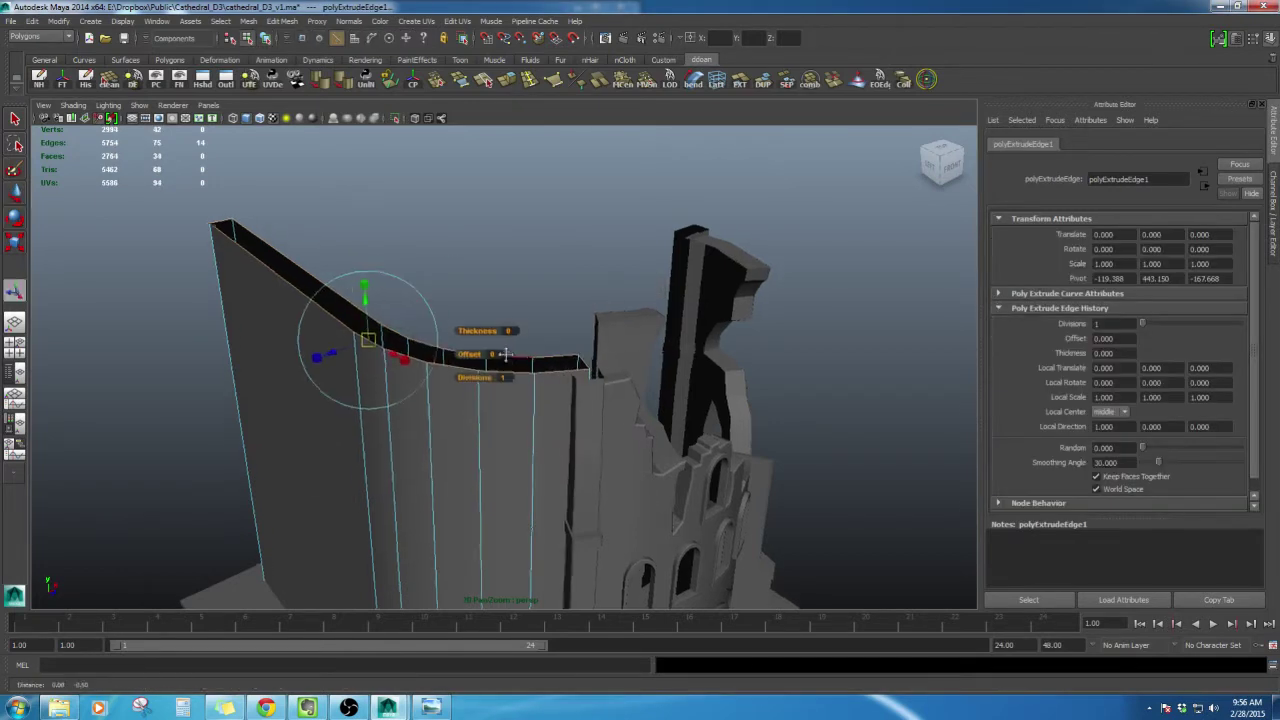
mouse_move(508, 356)
alt+mouse_down()
mouse_move(526, 320)
mouse_move(520, 347)
alt+mouse_up()
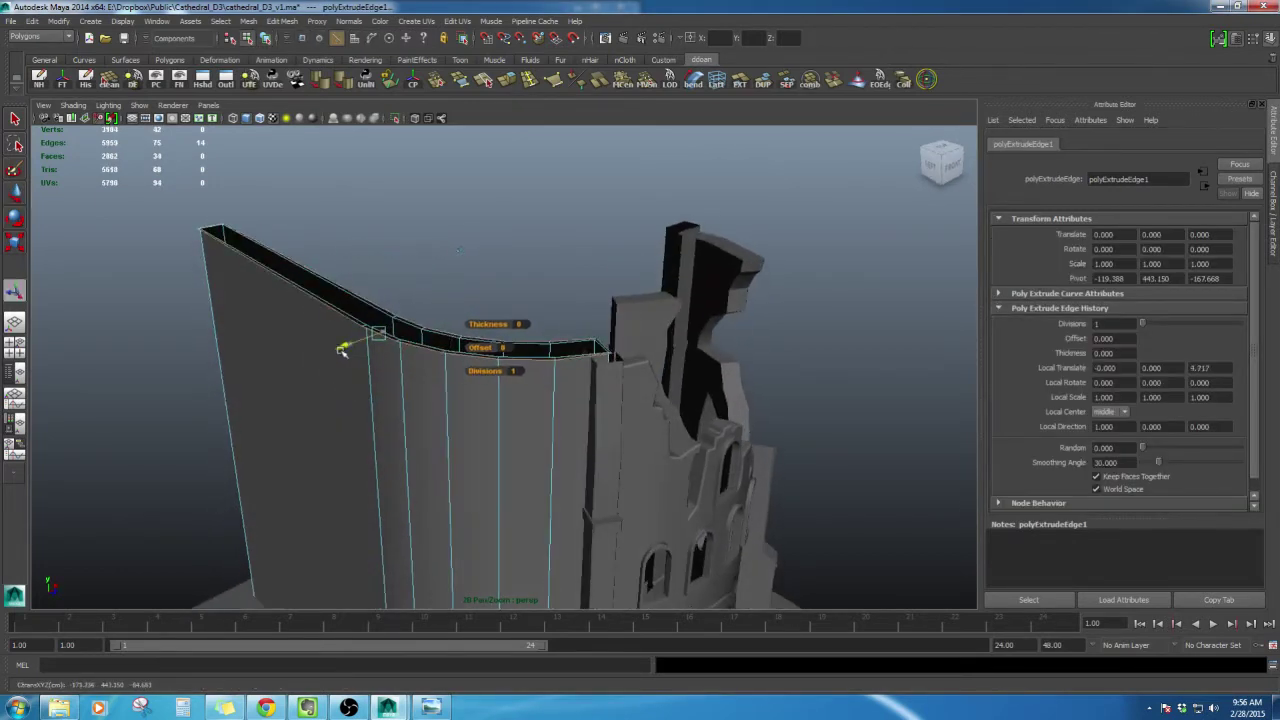
alt+drag(352, 332, 568, 380)
alt+drag(276, 325, 571, 370)
Try to scale the two outer corner vertices at the ledge's front end
right_click(570, 356)
right_drag(567, 356, 552, 356)
drag(568, 328, 598, 346)
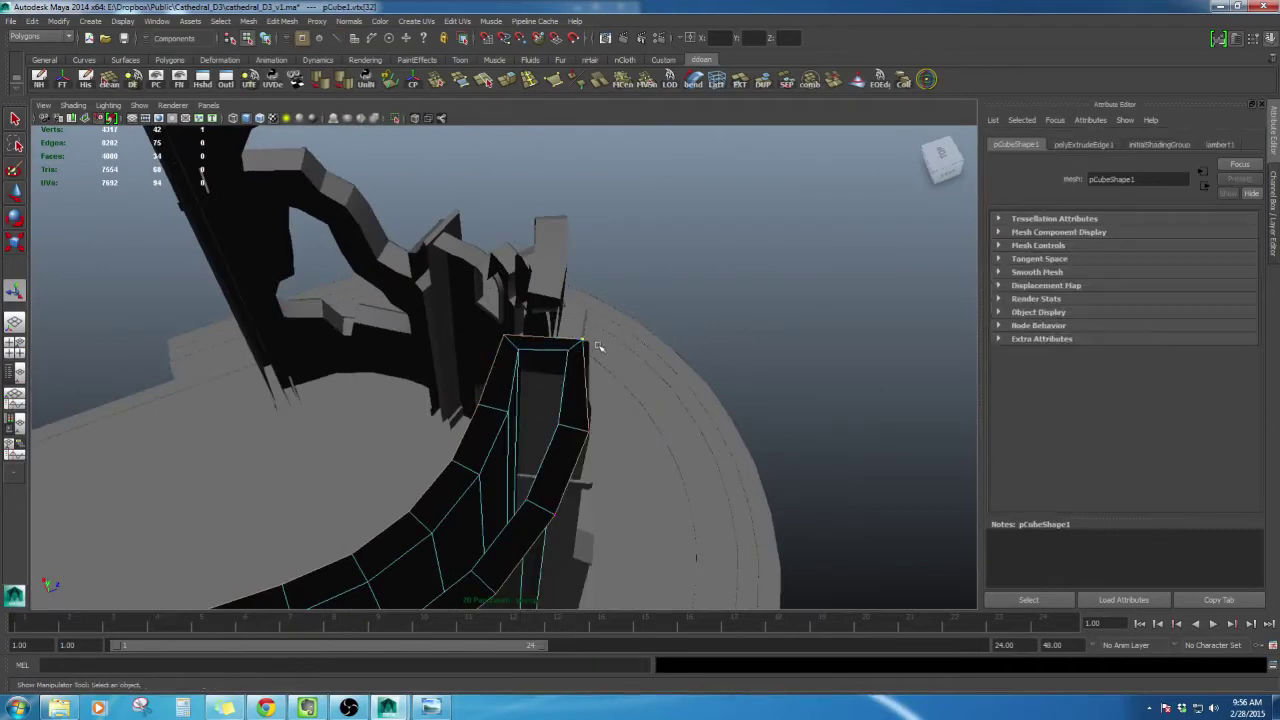
shift+drag(492, 325, 518, 346)
alt+drag(530, 346, 521, 388)
key(f)
scroll(598, 359, down, 3)
key(r)
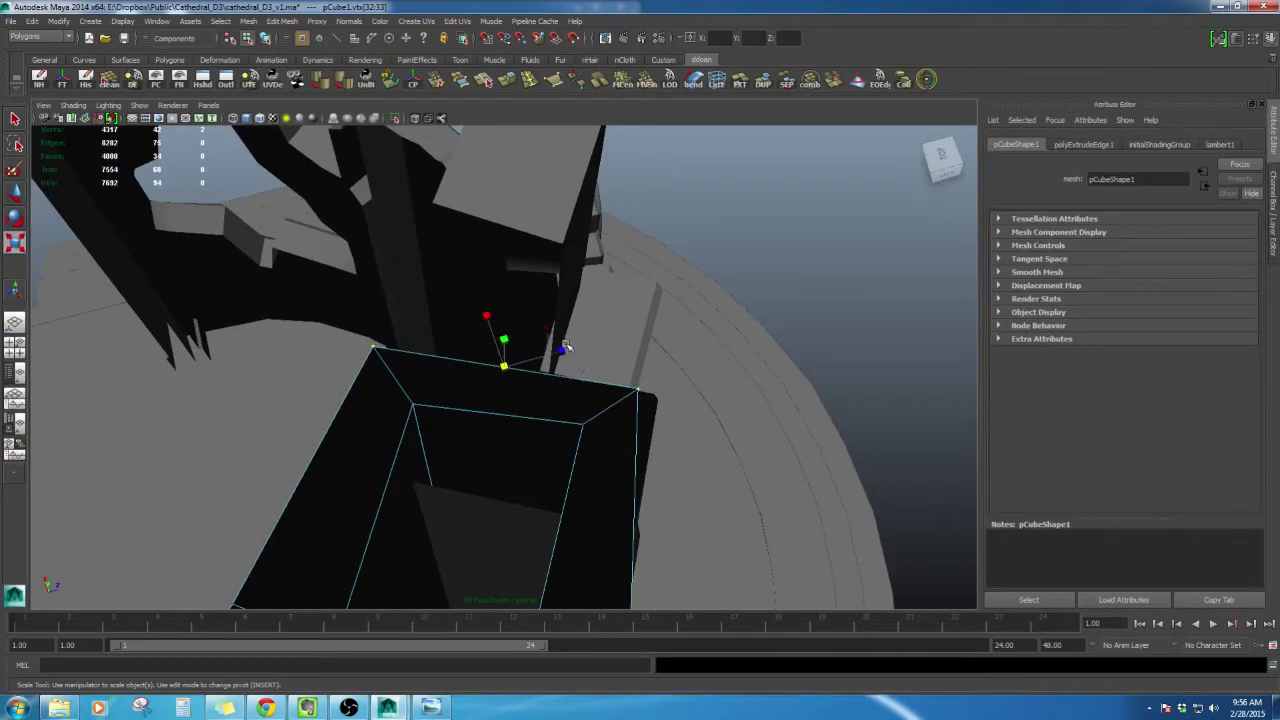
drag(563, 347, 641, 380)
key(ctrl+z)
Reposition the outer corner vertices at the ledge's front end individually, scaling them about the adjacent inner corners
key(r)
key(r)
drag(554, 388, 590, 370)
key(w)
key(r)
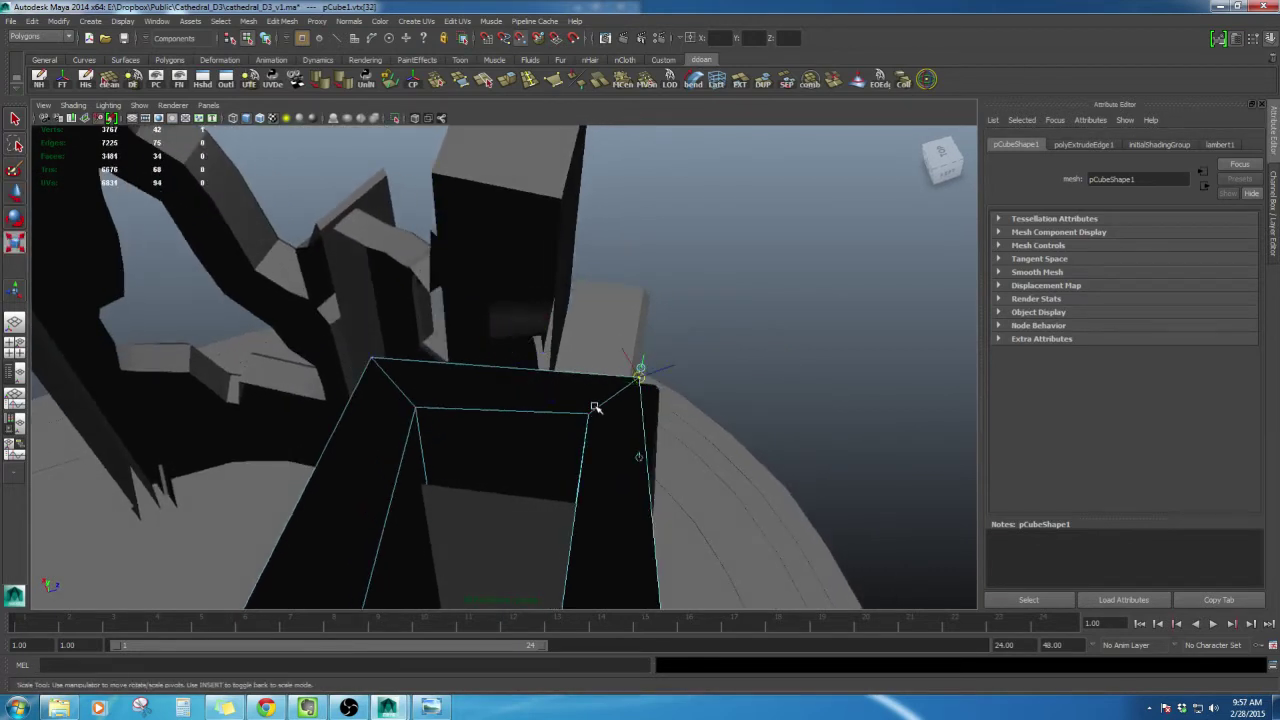
mouse_move(678, 399)
alt+mouse_down()
mouse_move(657, 369)
mouse_move(686, 383)
alt+mouse_up()
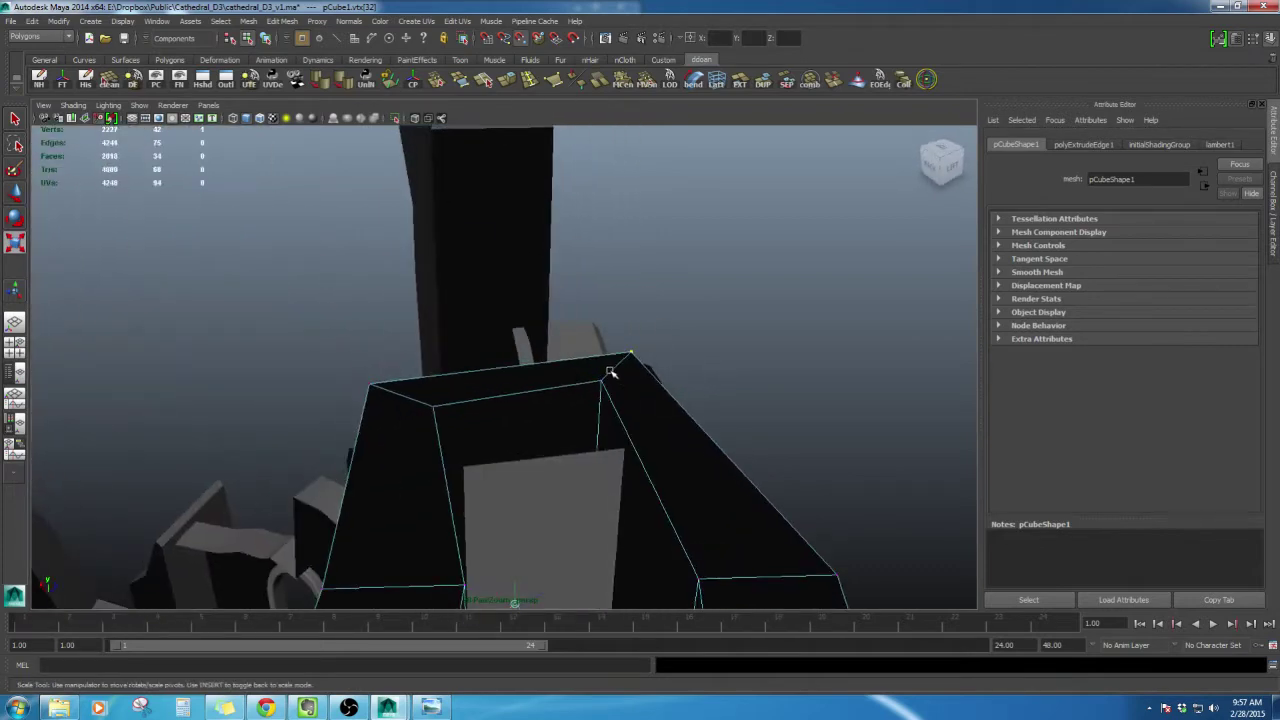
alt+drag(600, 385, 387, 350)
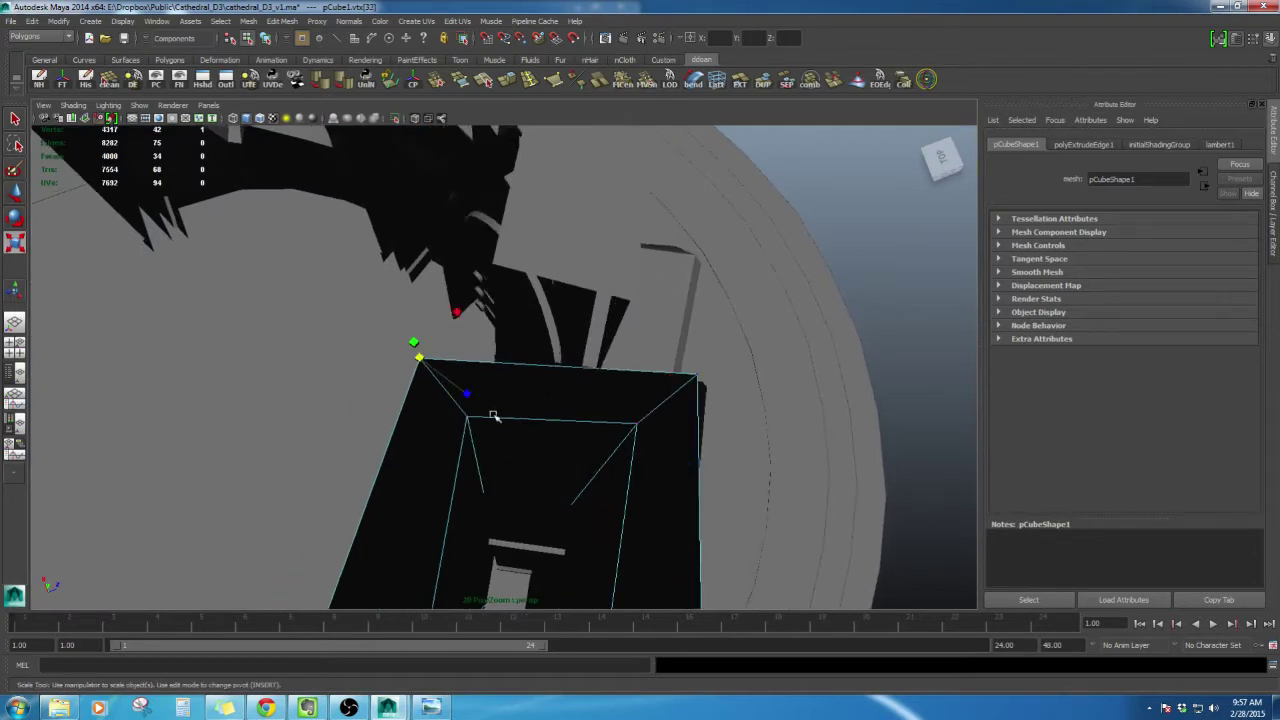
drag(468, 417, 597, 328)
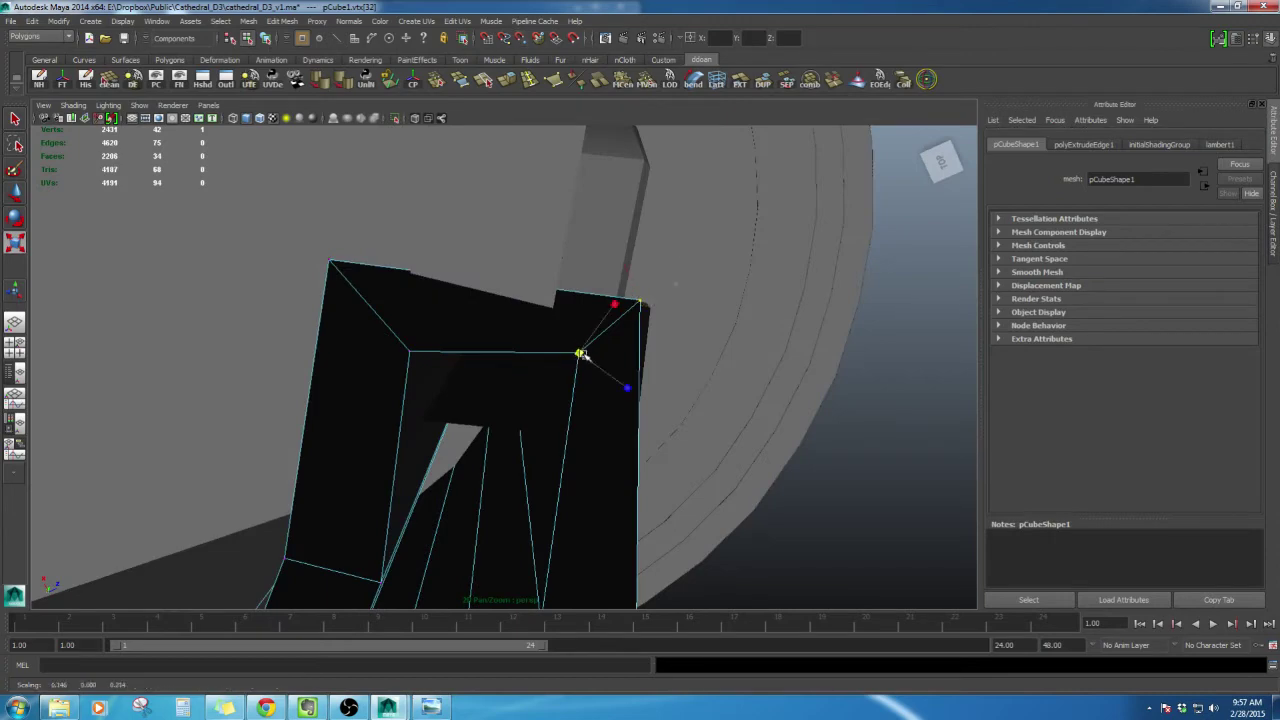
alt+drag(603, 337, 632, 372)
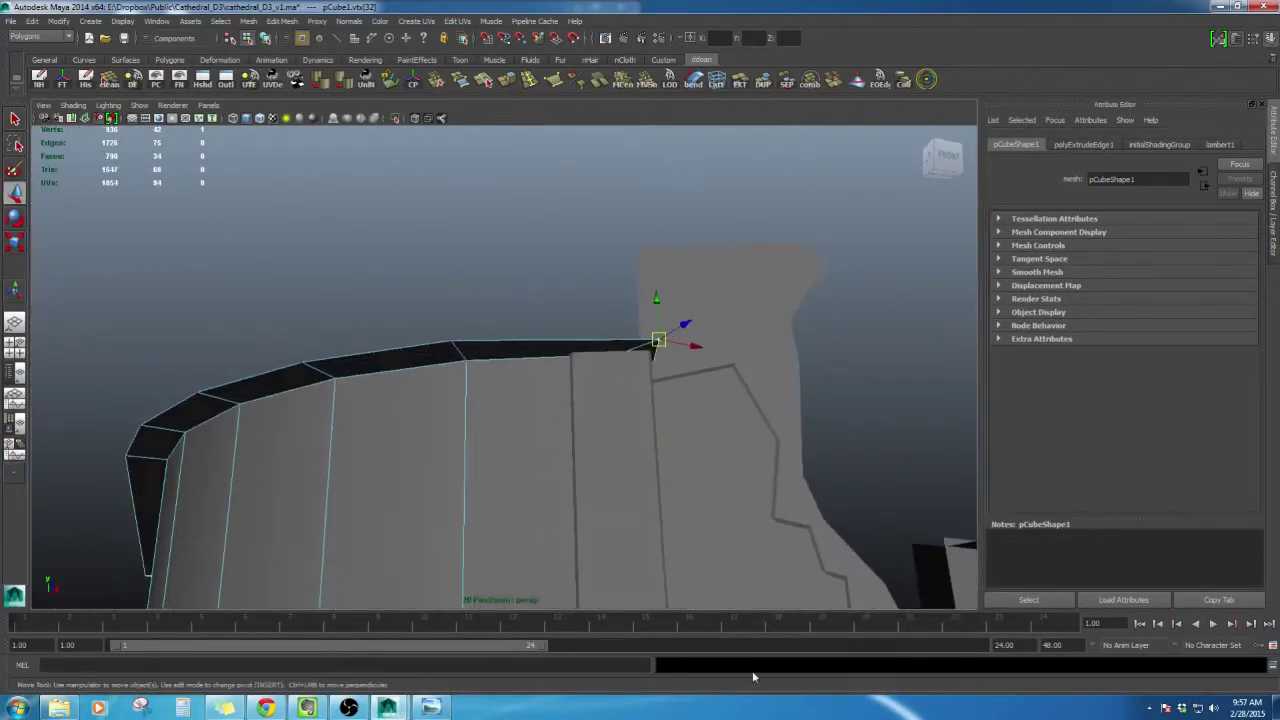
Check the reference photo and extrude the ledge's outer edge loop upward with a local Z translation of -6.065
click(432, 709)
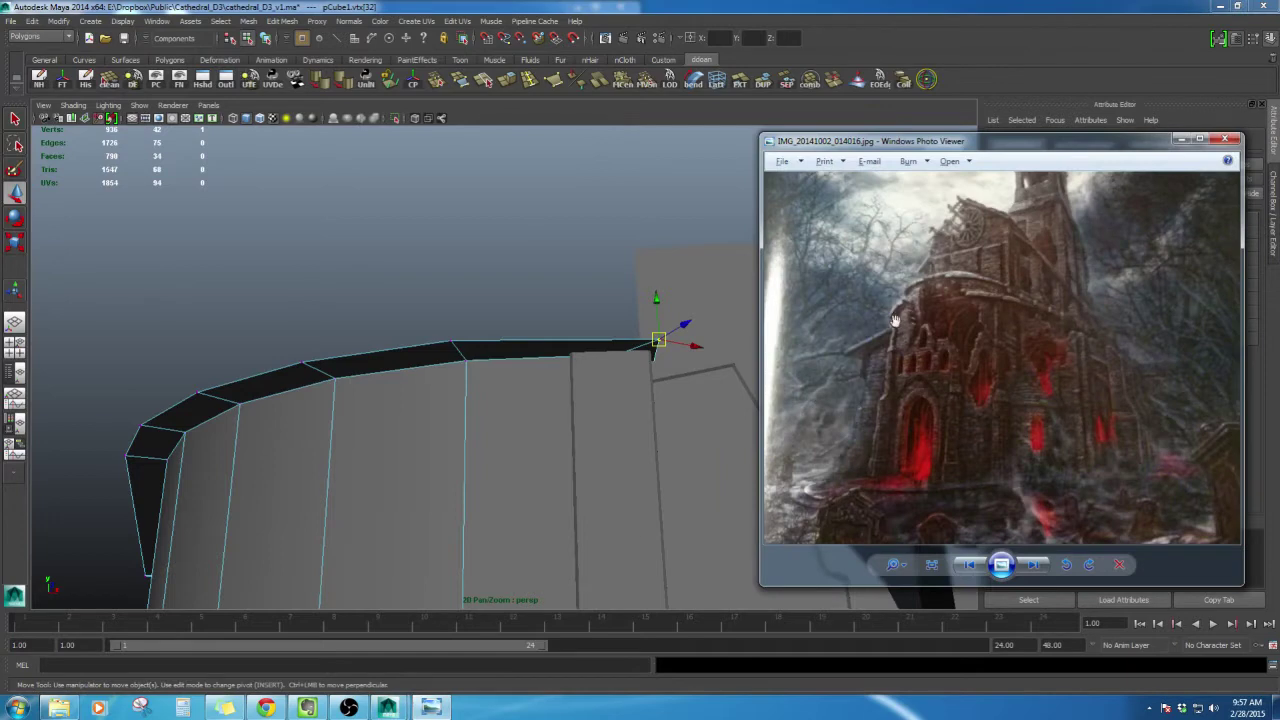
alt+drag(441, 419, 532, 456)
right_drag(640, 396, 640, 363)
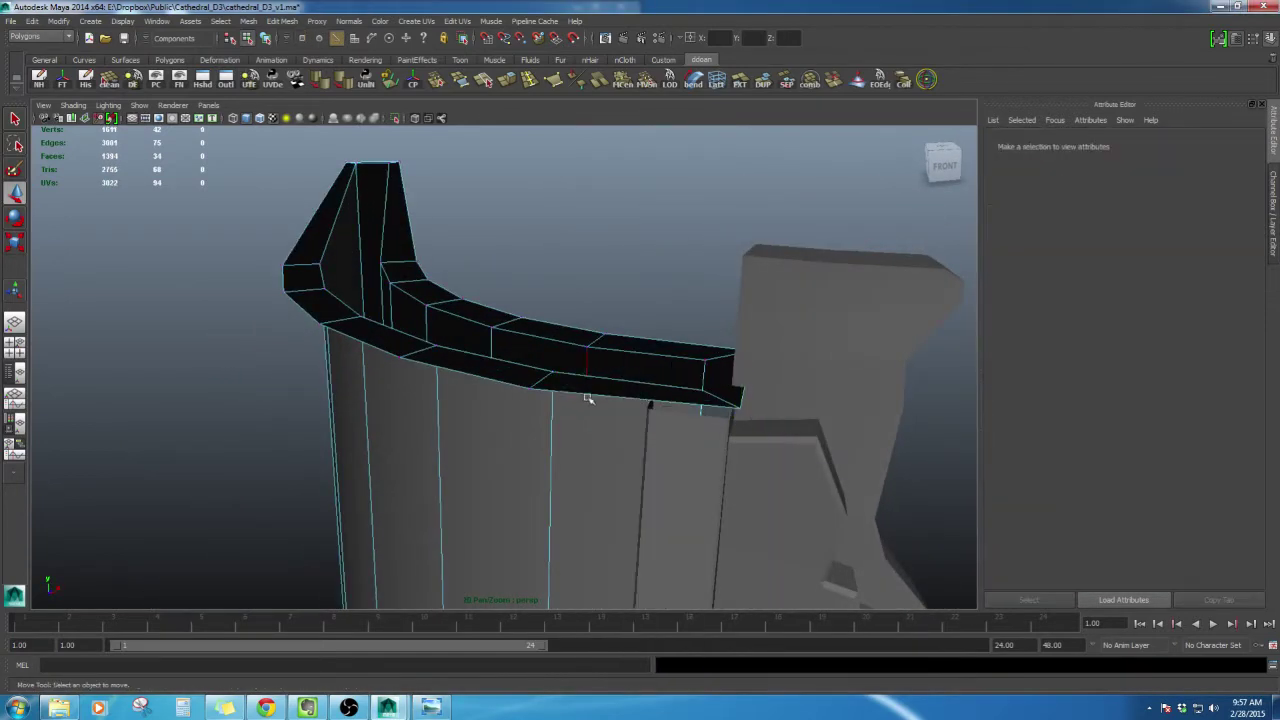
double_click(583, 395)
alt+drag(565, 434, 546, 377)
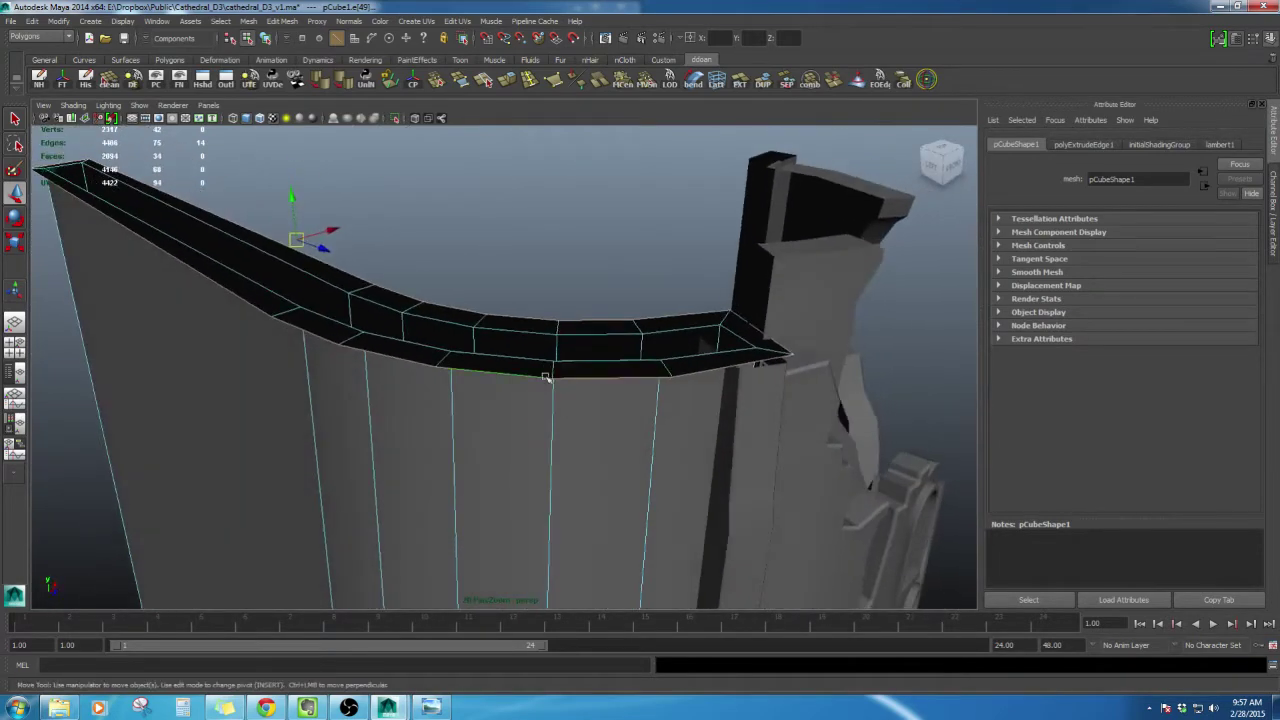
shift+right_drag(560, 330, 562, 356)
alt+drag(562, 356, 481, 377)
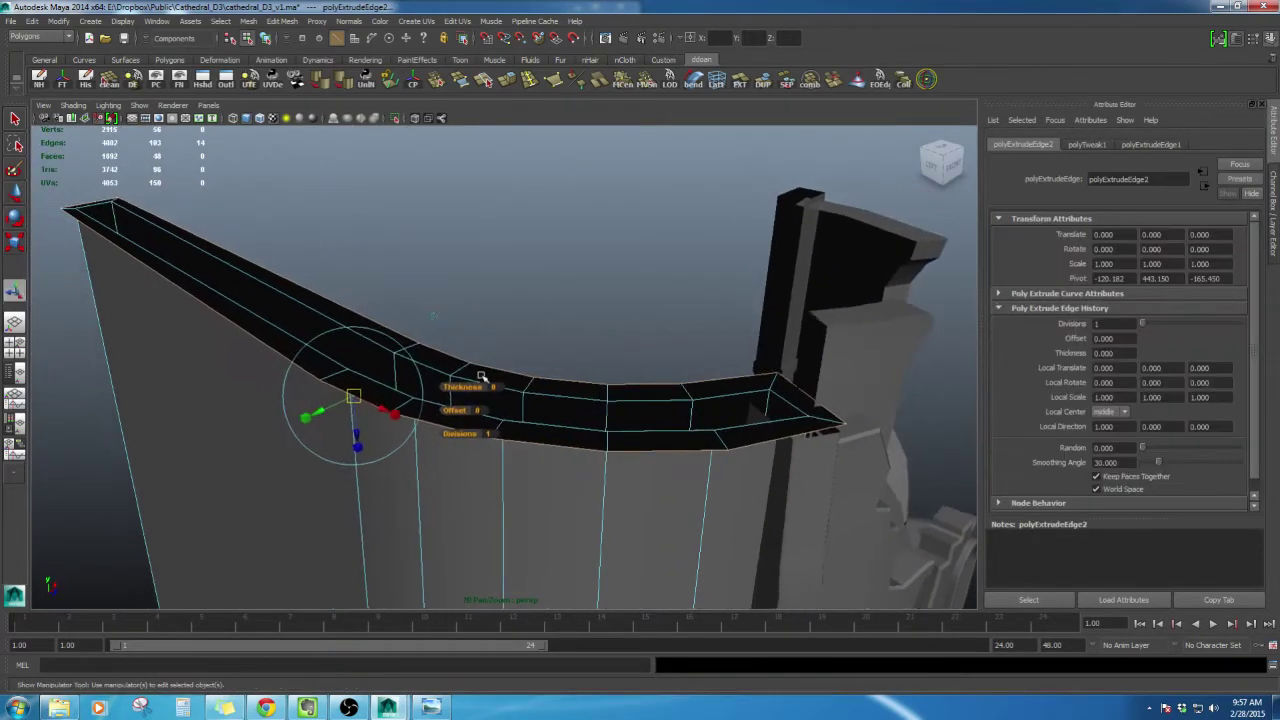
mouse_move(348, 427)
mouse_down()
mouse_move(353, 395)
mouse_move(357, 415)
mouse_up()
alt+drag(571, 438, 560, 403)
Compare the rim's height with the reference photo and raise its upper edge loop slightly
key(w)
key(alt+Tab)
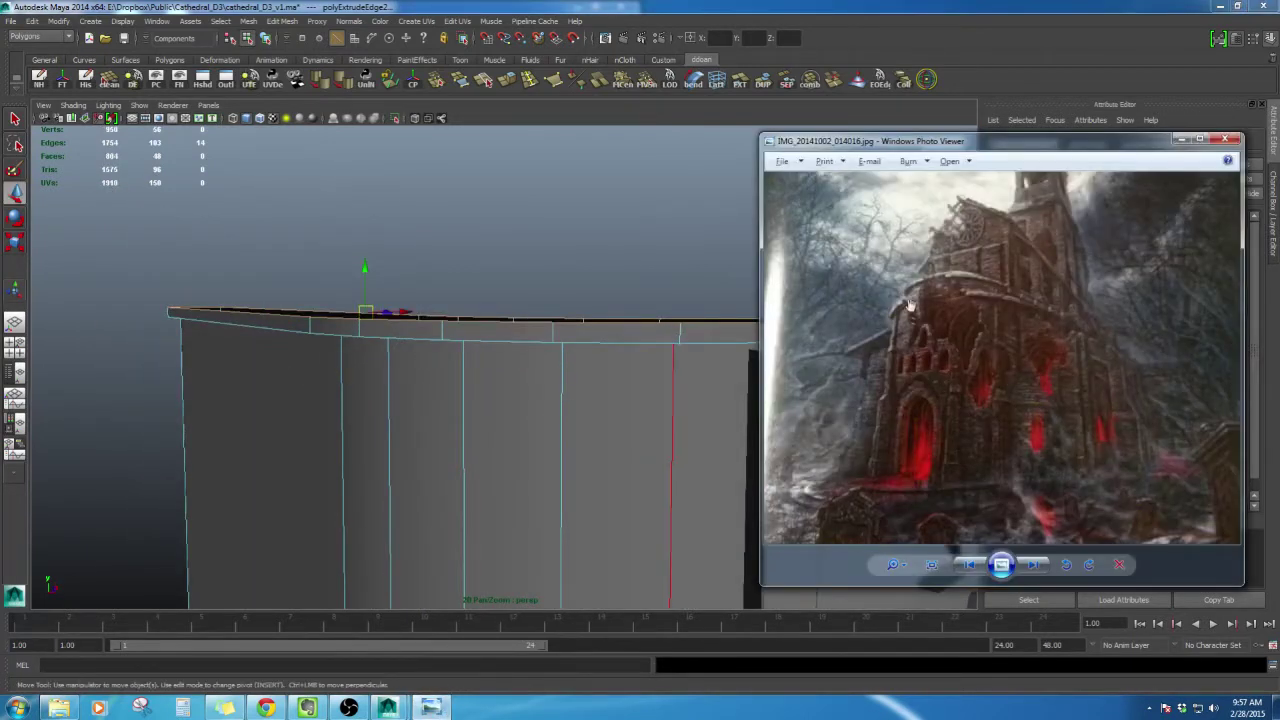
key(alt+Tab)
scroll(455, 409, down, 2)
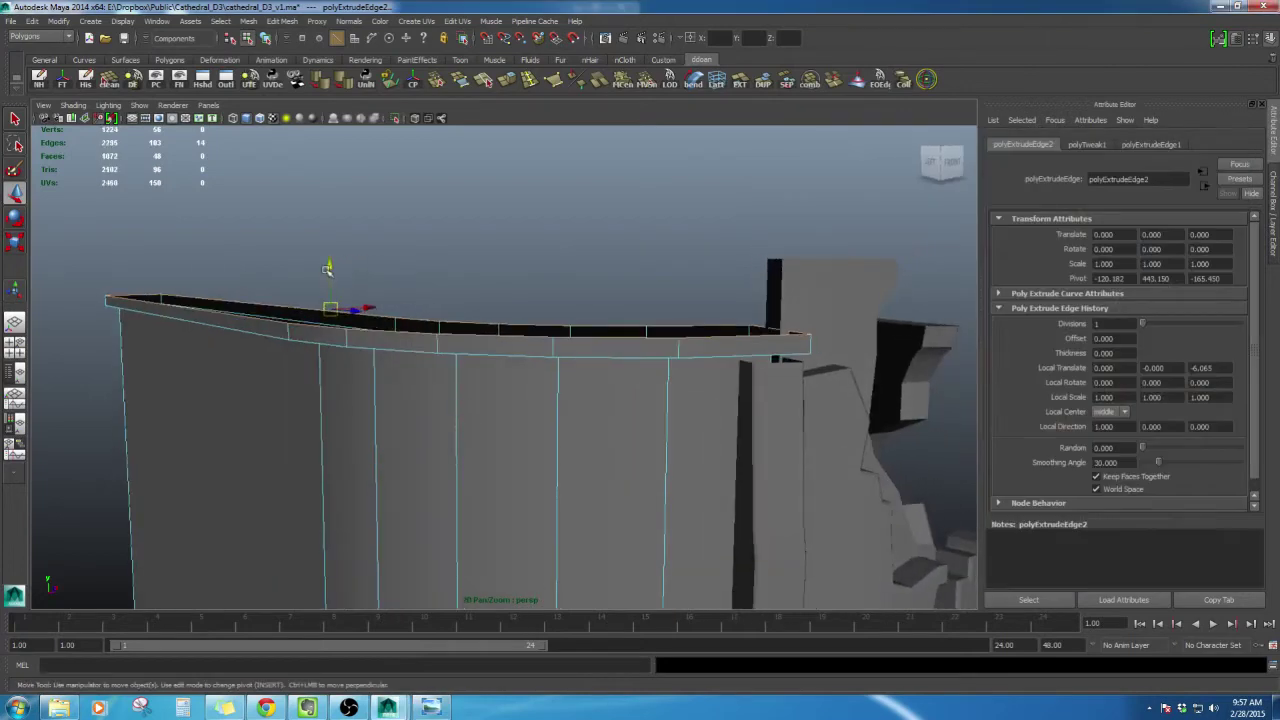
drag(327, 268, 328, 263)
alt+drag(474, 363, 535, 425)
Extrude the raised upper edge loop inward to form the top surface of the wall cap
shift+right_click(535, 425)
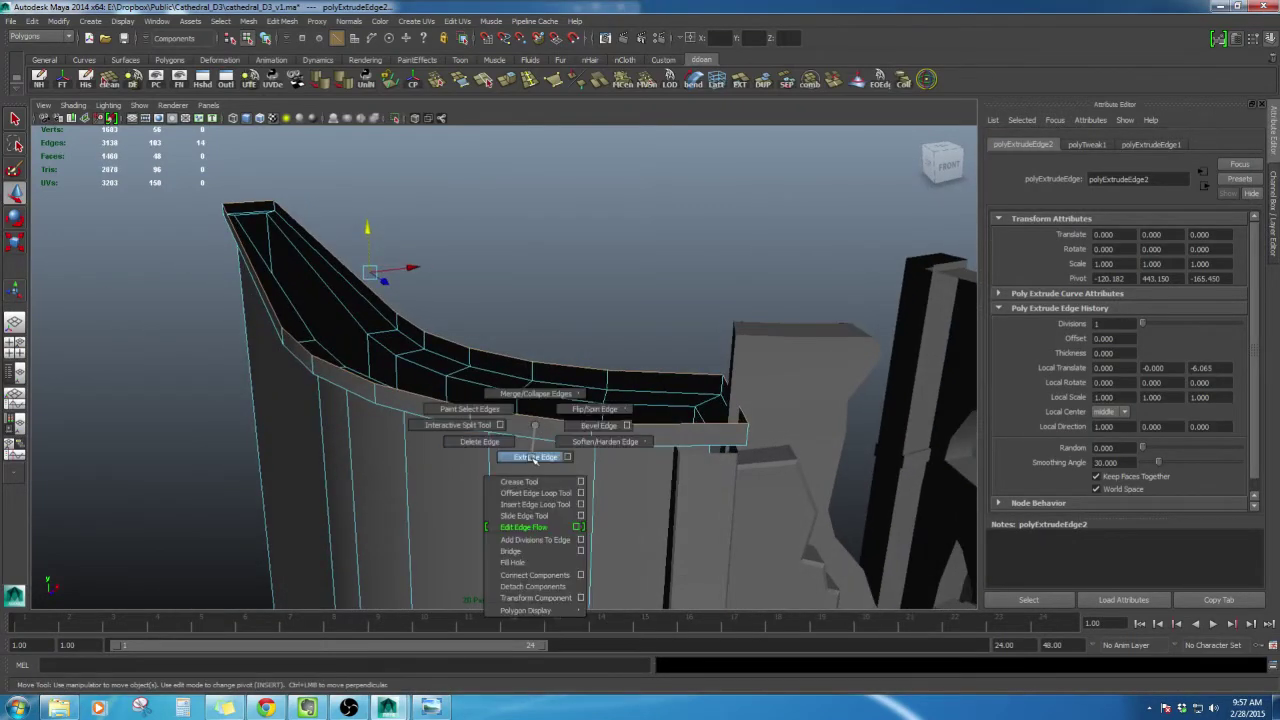
click(535, 457)
drag(252, 348, 311, 332)
Merge the two inner corner vertices at the front end of the cap's open gap to their center
alt+drag(743, 434, 700, 452)
alt+middle_drag(706, 451, 648, 419)
right_drag(643, 379, 611, 377)
drag(607, 377, 626, 406)
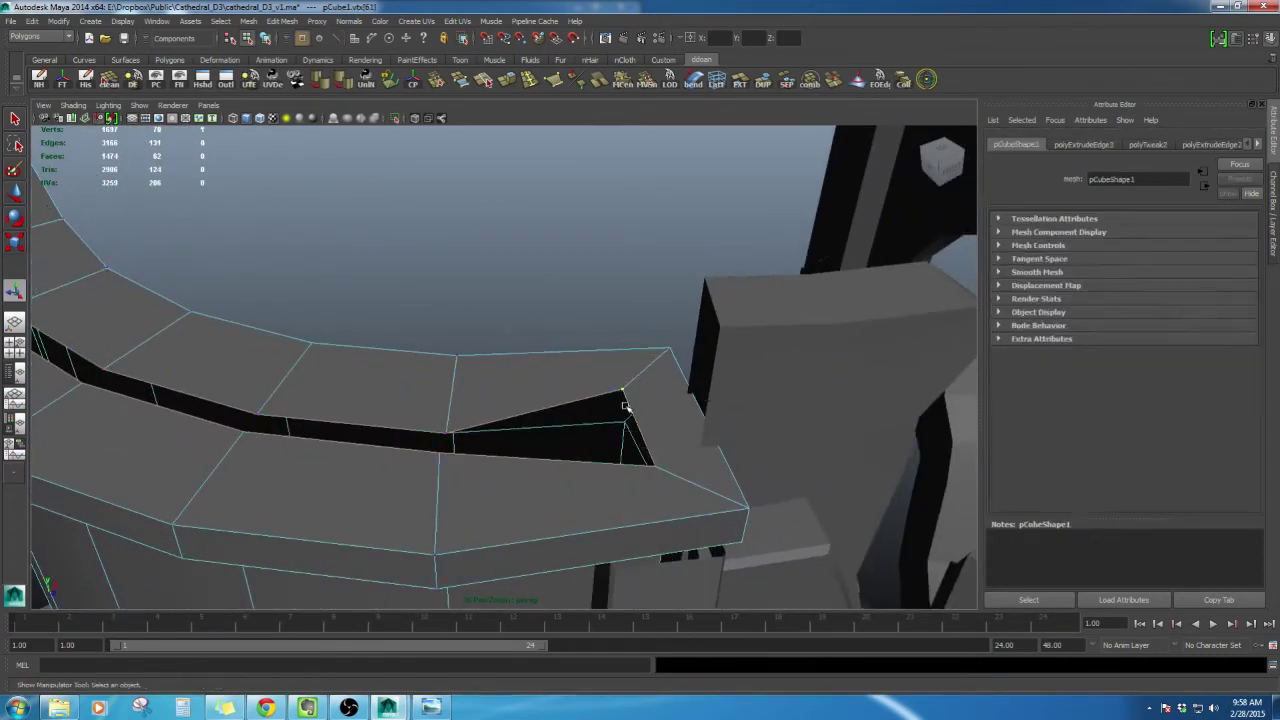
click(659, 469)
key(ctrl+z)
right_drag(634, 397, 620, 392)
click(622, 388)
alt+drag(625, 390, 713, 397)
click(757, 350)
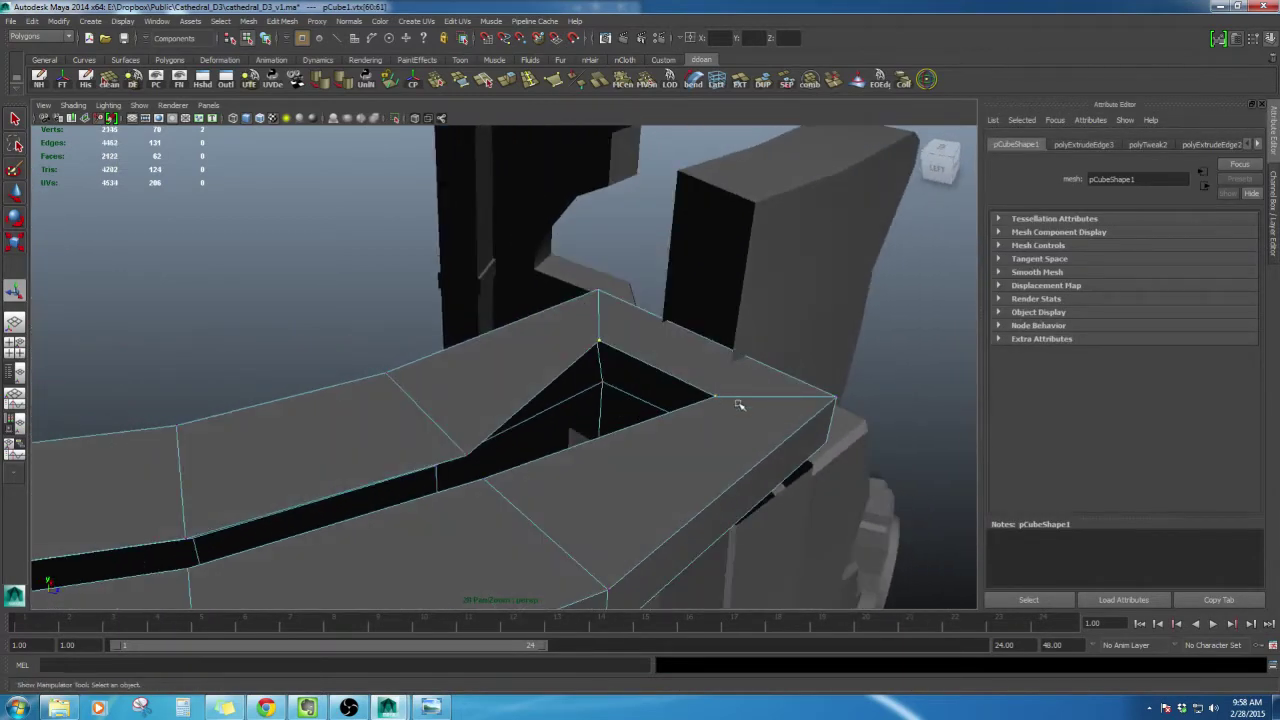
shift+right_drag(717, 384, 714, 305)
alt+drag(714, 305, 610, 435)
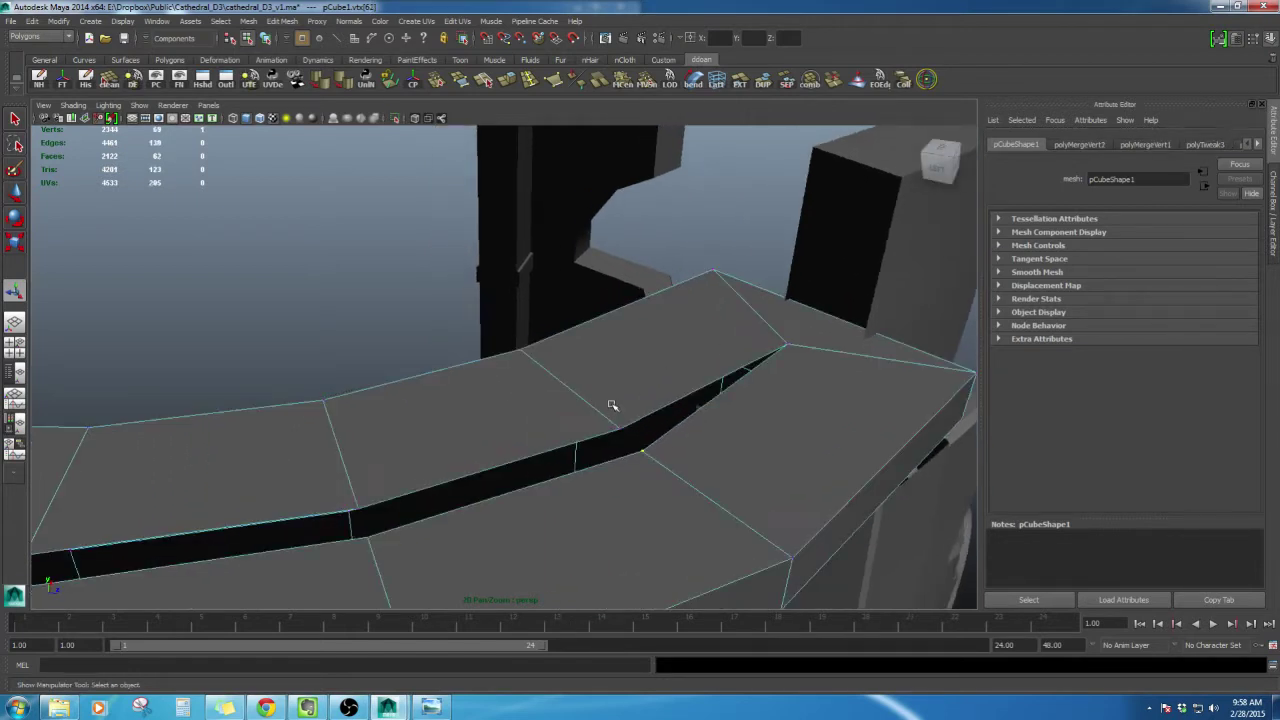
Merge the facing vertex pairs along the curved part of the cap to close its central gap
key(g)
alt+drag(582, 434, 602, 420)
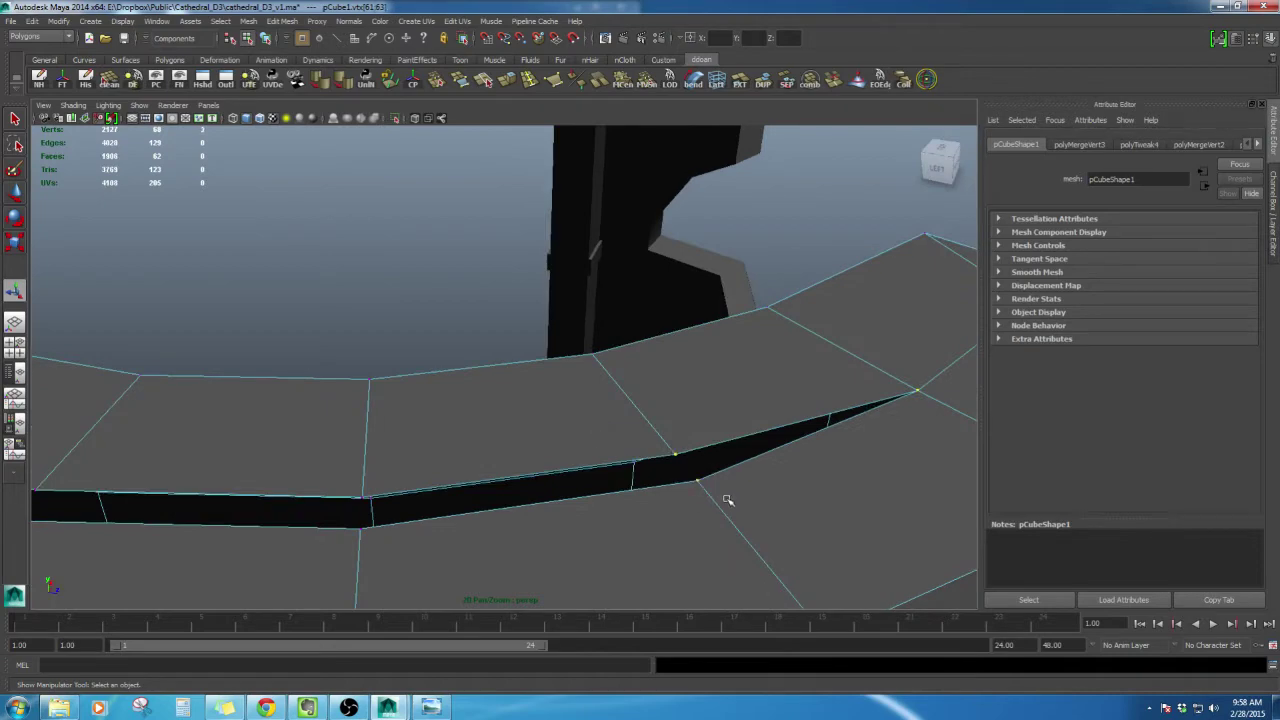
alt+drag(727, 500, 695, 466)
alt+drag(743, 299, 698, 422)
key(g)
alt+middle_drag(599, 457, 638, 453)
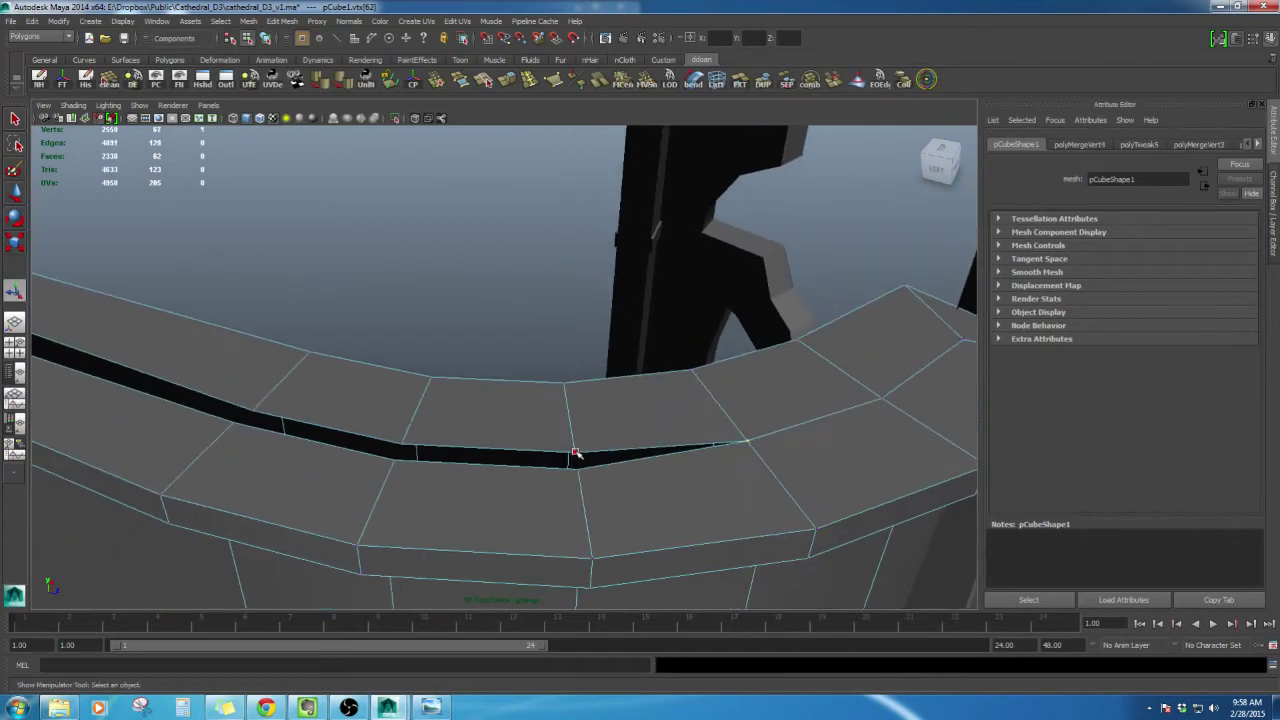
key(g)
alt+drag(632, 468, 535, 457)
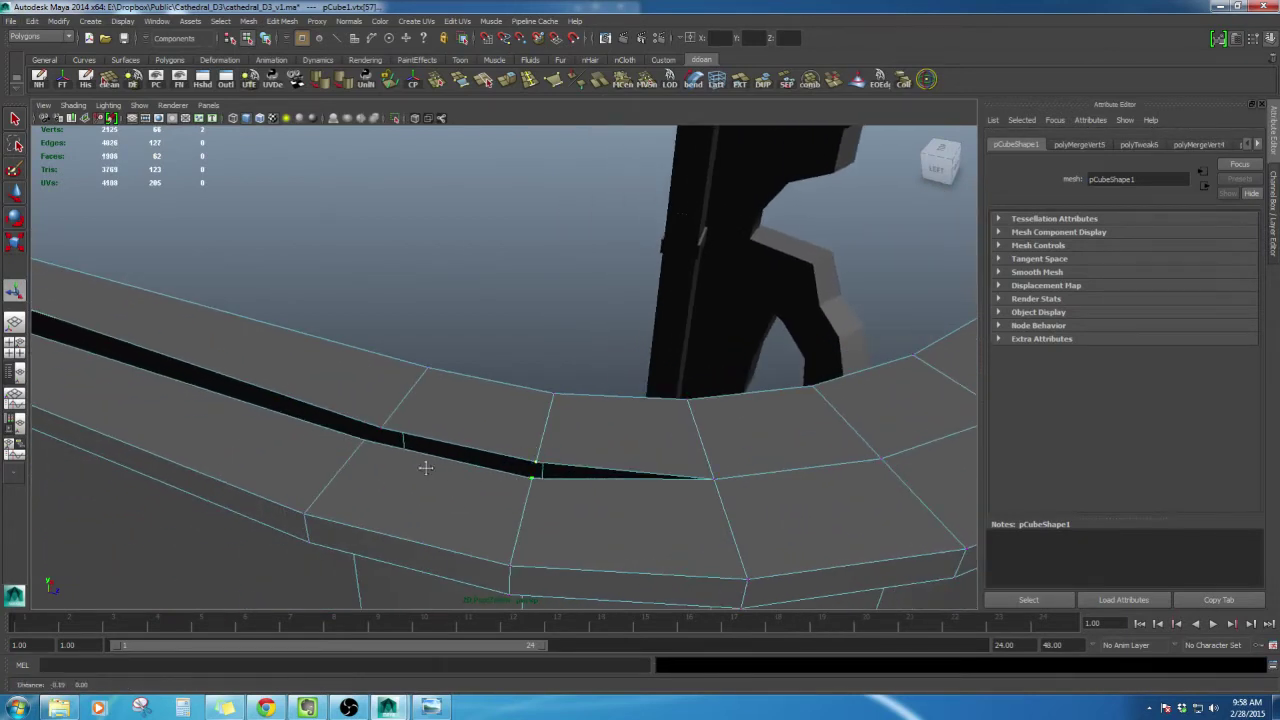
alt+middle_drag(426, 468, 490, 470)
key(g)
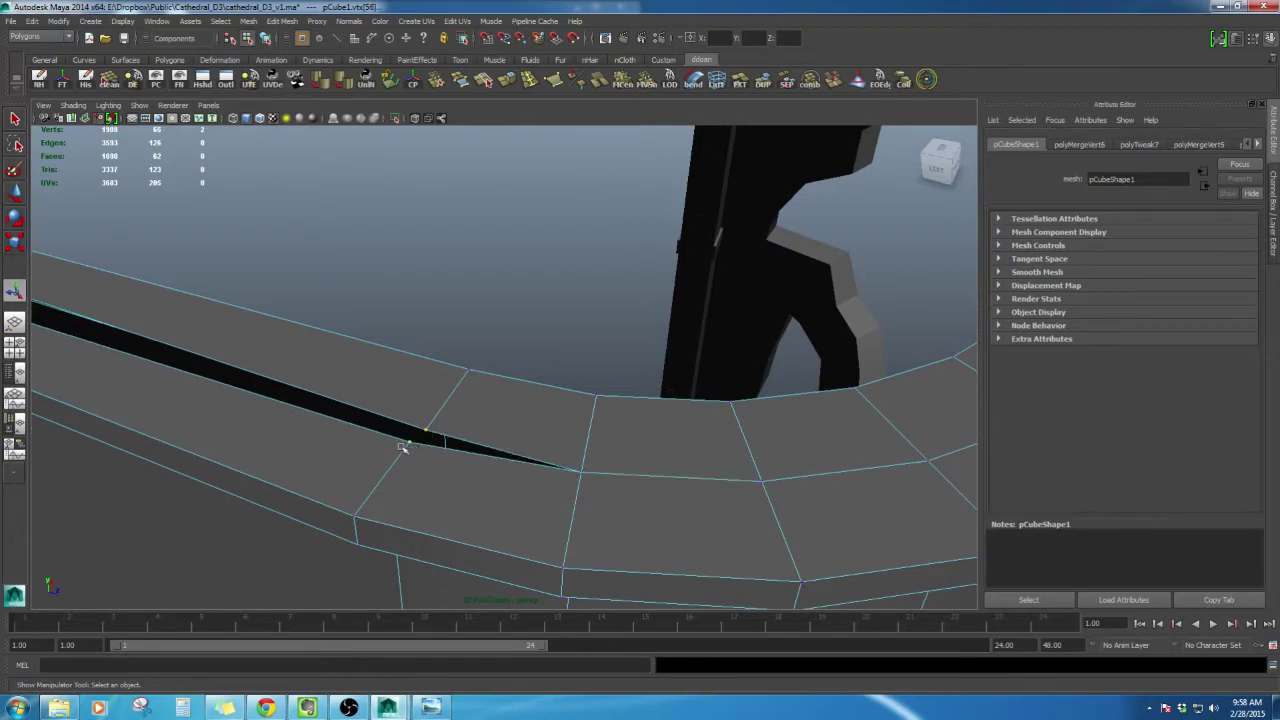
key(space)
drag(402, 447, 410, 450)
key(space)
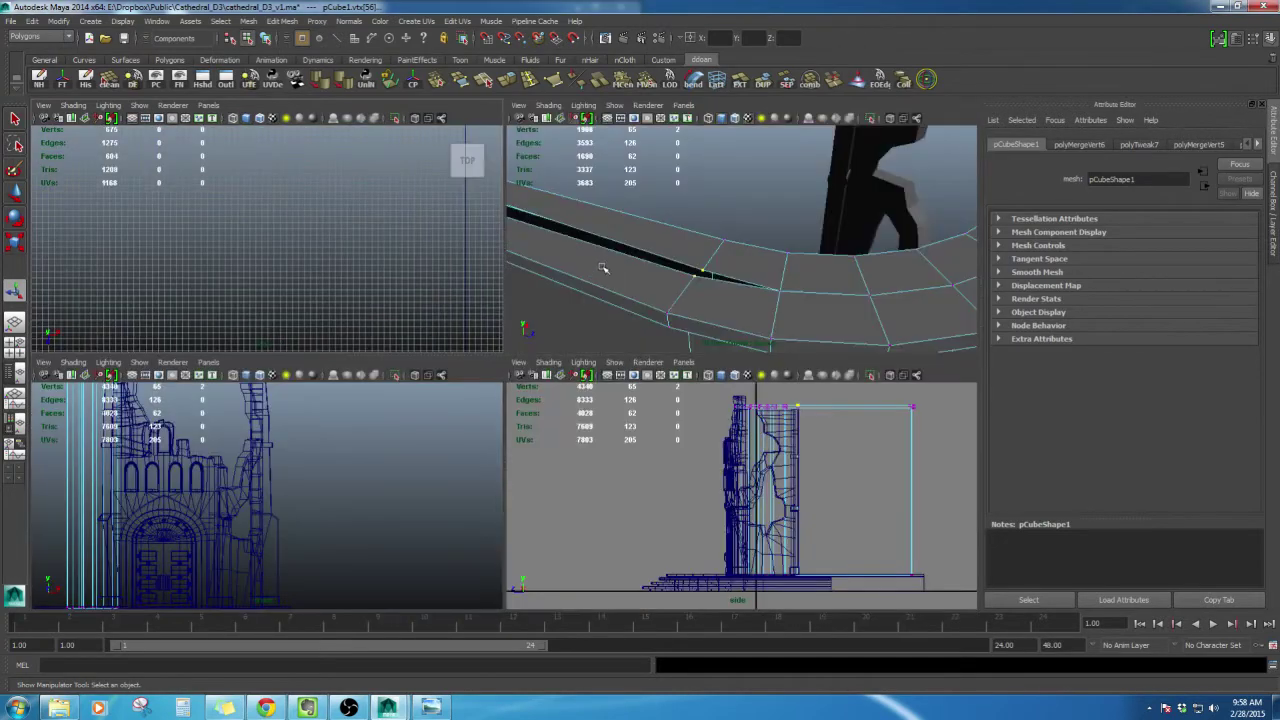
key(space)
key(g)
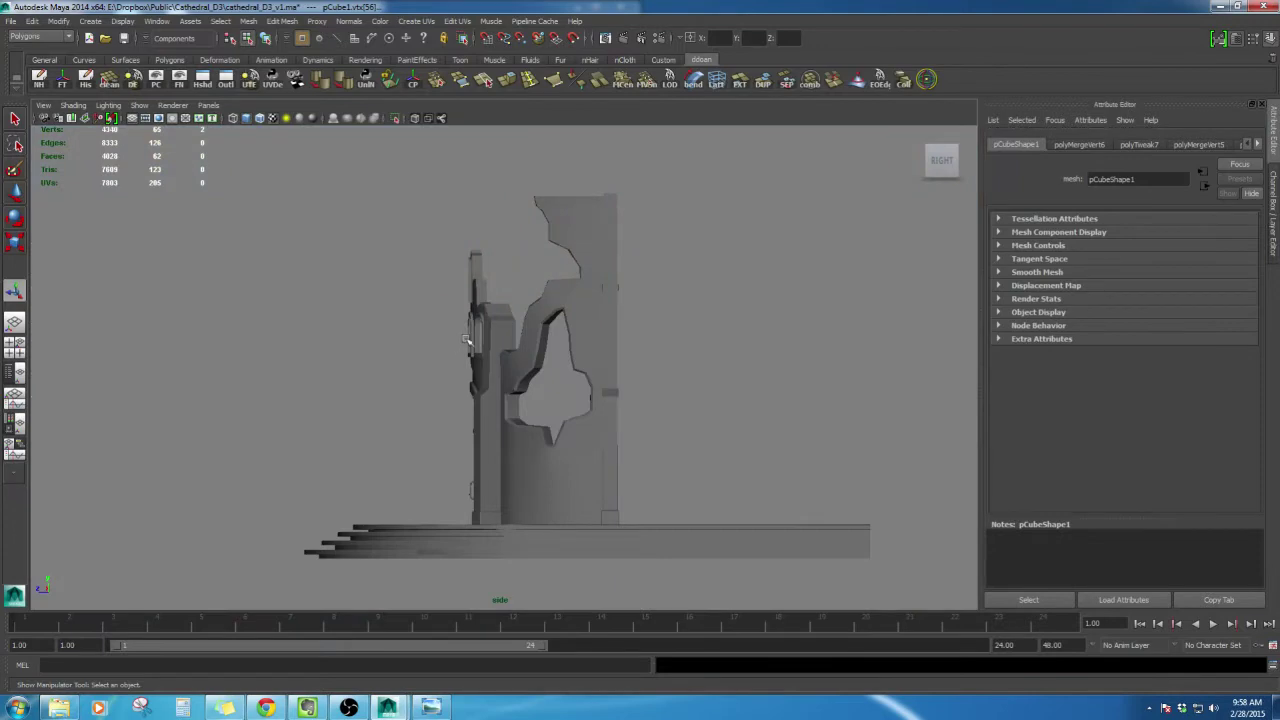
key(space)
key(space)
key(space)
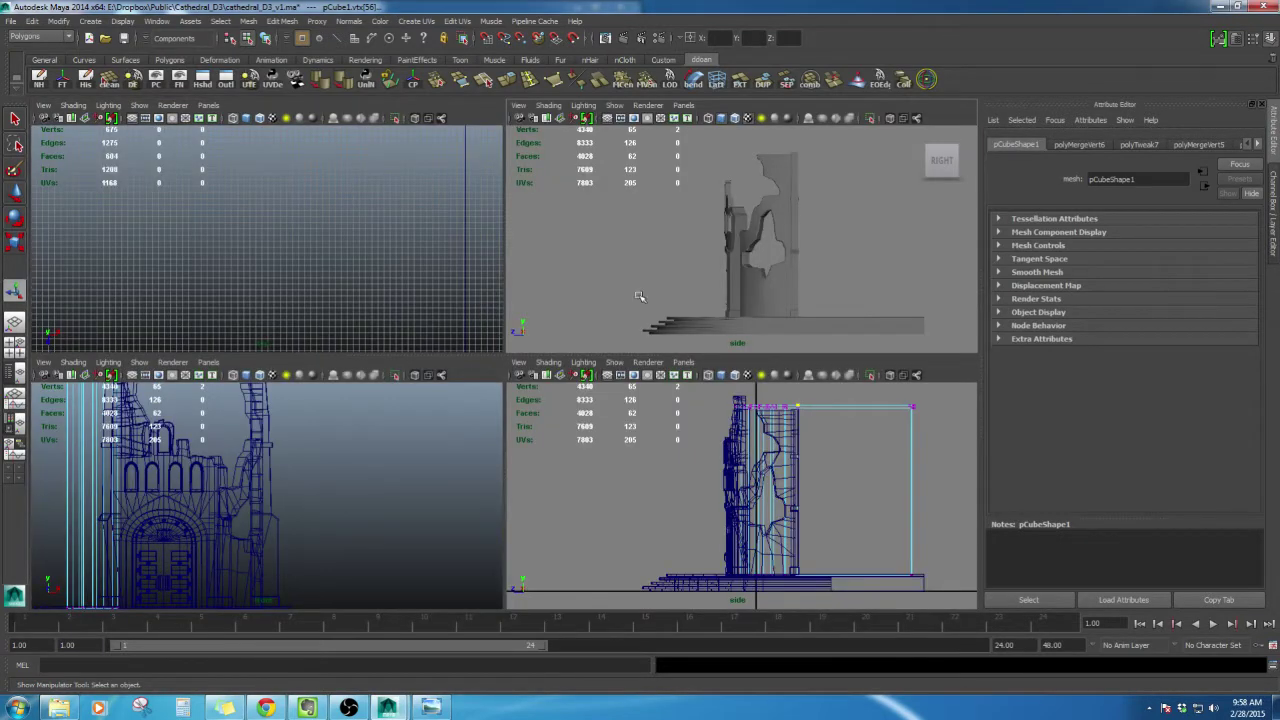
click(683, 105)
click(799, 119)
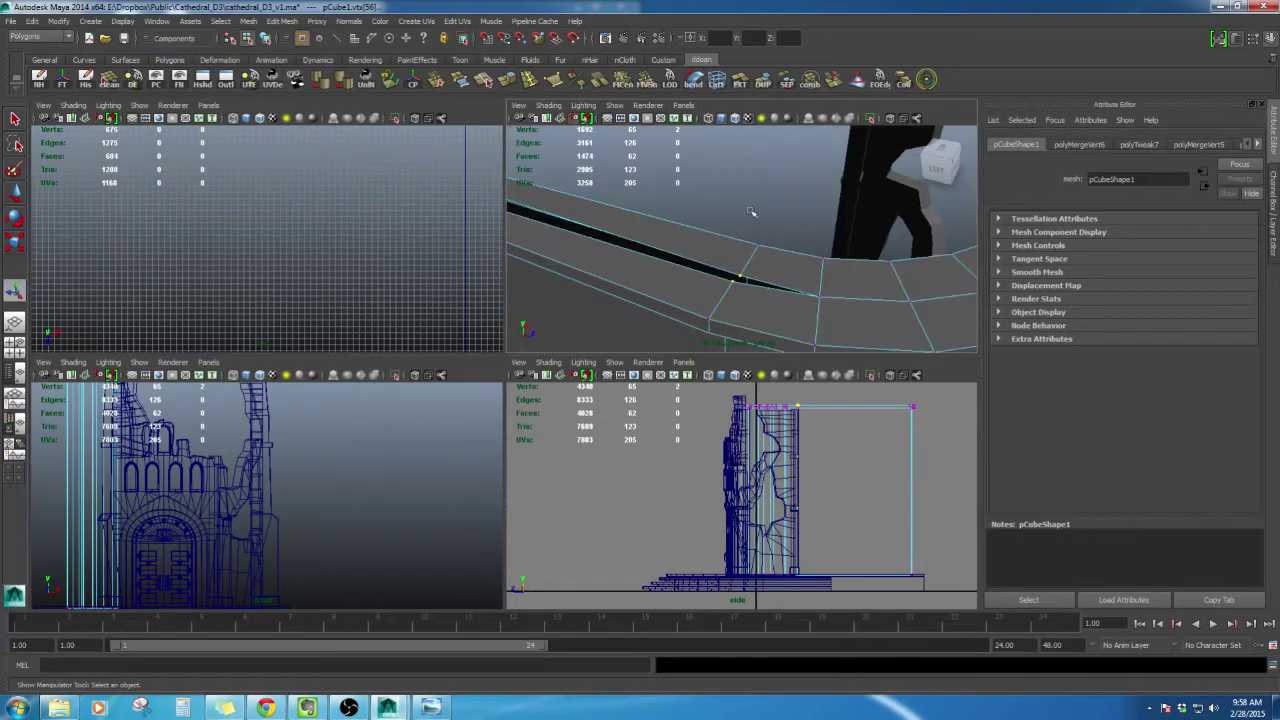
key(space)
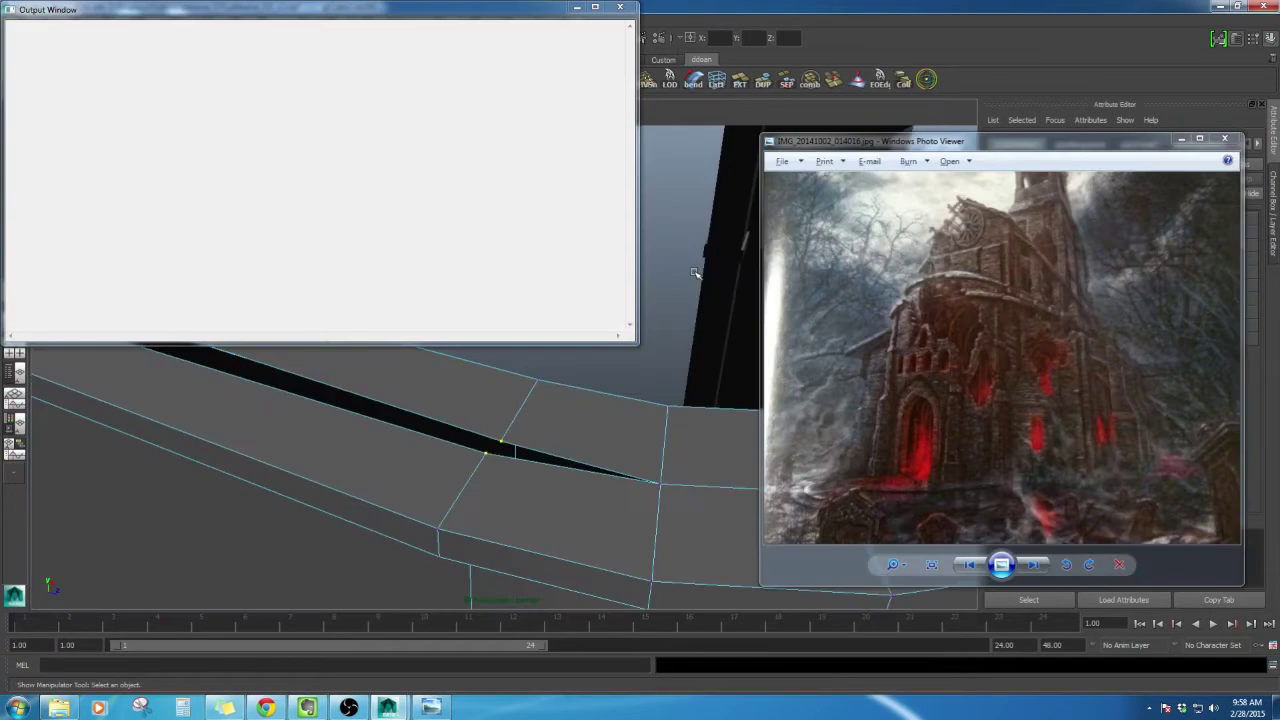
click(777, 6)
Merge the remaining vertex pairs at the bend and the cap's far end to close the gap
alt+drag(692, 240, 607, 337)
alt+drag(520, 354, 544, 388)
shift+right_drag(614, 458, 609, 400)
alt+drag(489, 463, 537, 428)
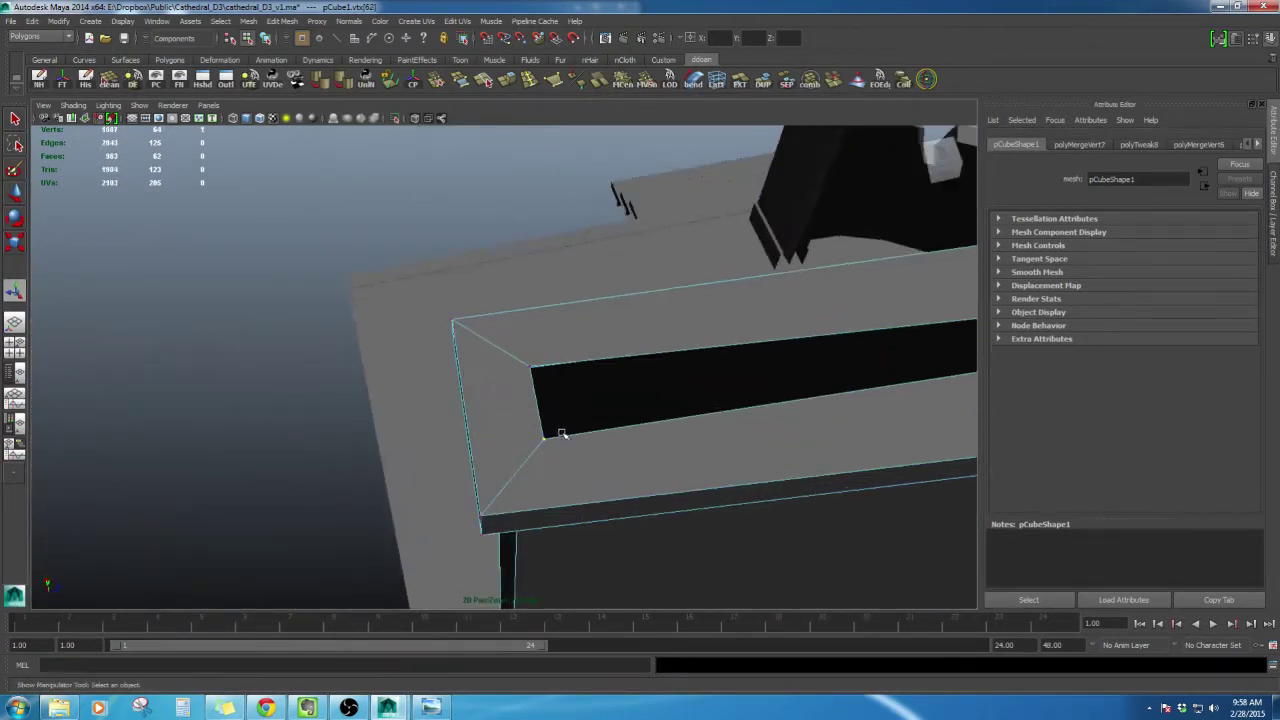
alt+drag(526, 360, 636, 431)
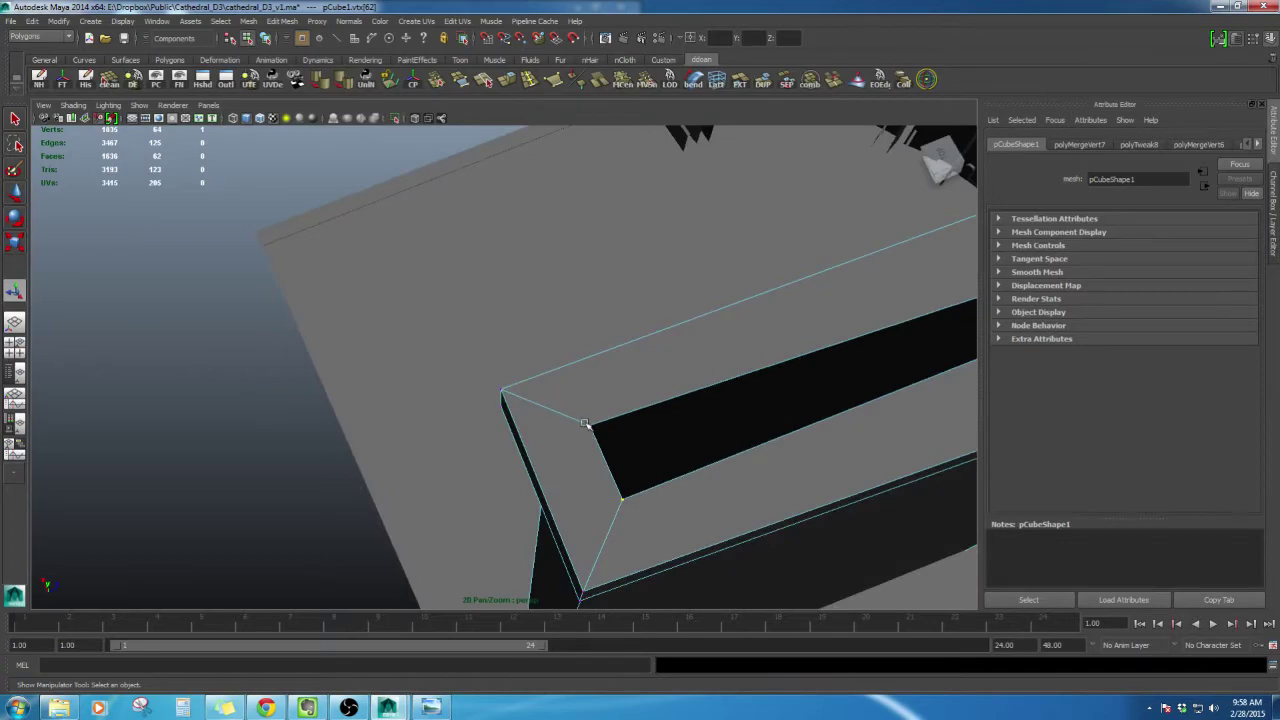
alt+middle_drag(656, 435, 625, 431)
key(g)
alt+drag(745, 398, 463, 354)
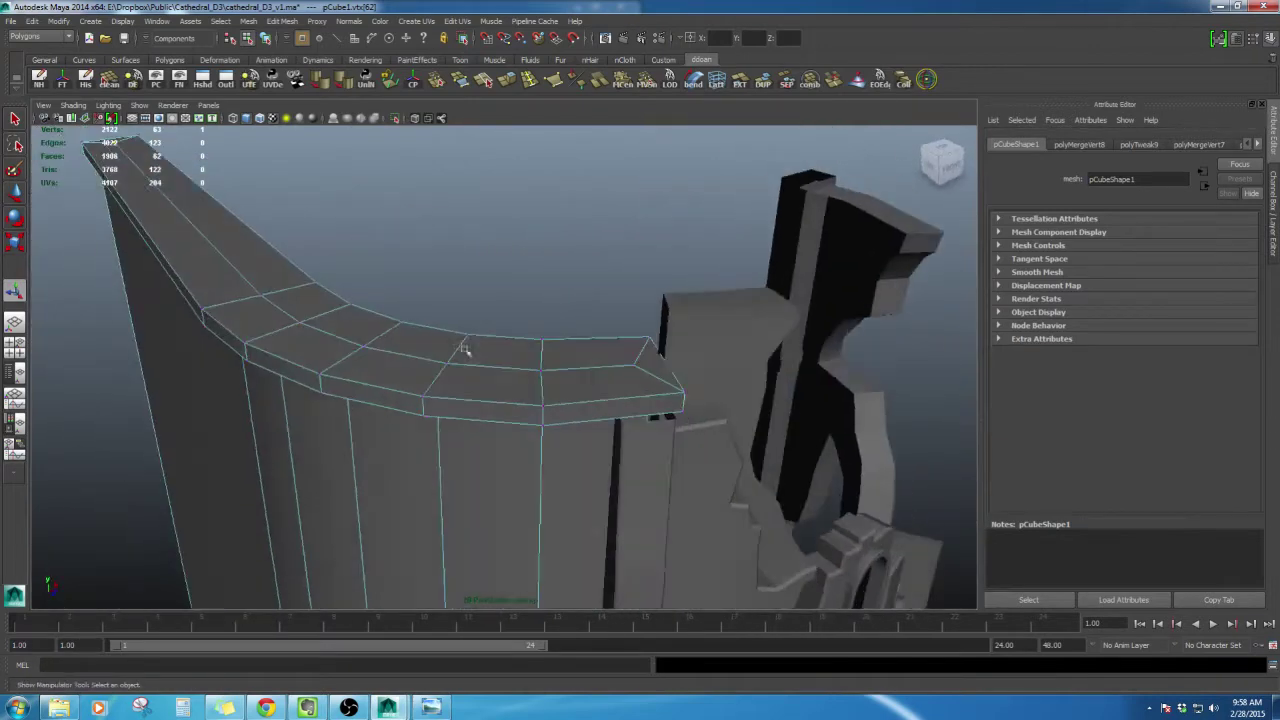
Adjust the position of the vertical edge at the outer corner of the cap's front end
alt+middle_drag(463, 354, 497, 388)
alt+drag(497, 388, 565, 398)
right_click(564, 279)
right_drag(564, 259, 564, 250)
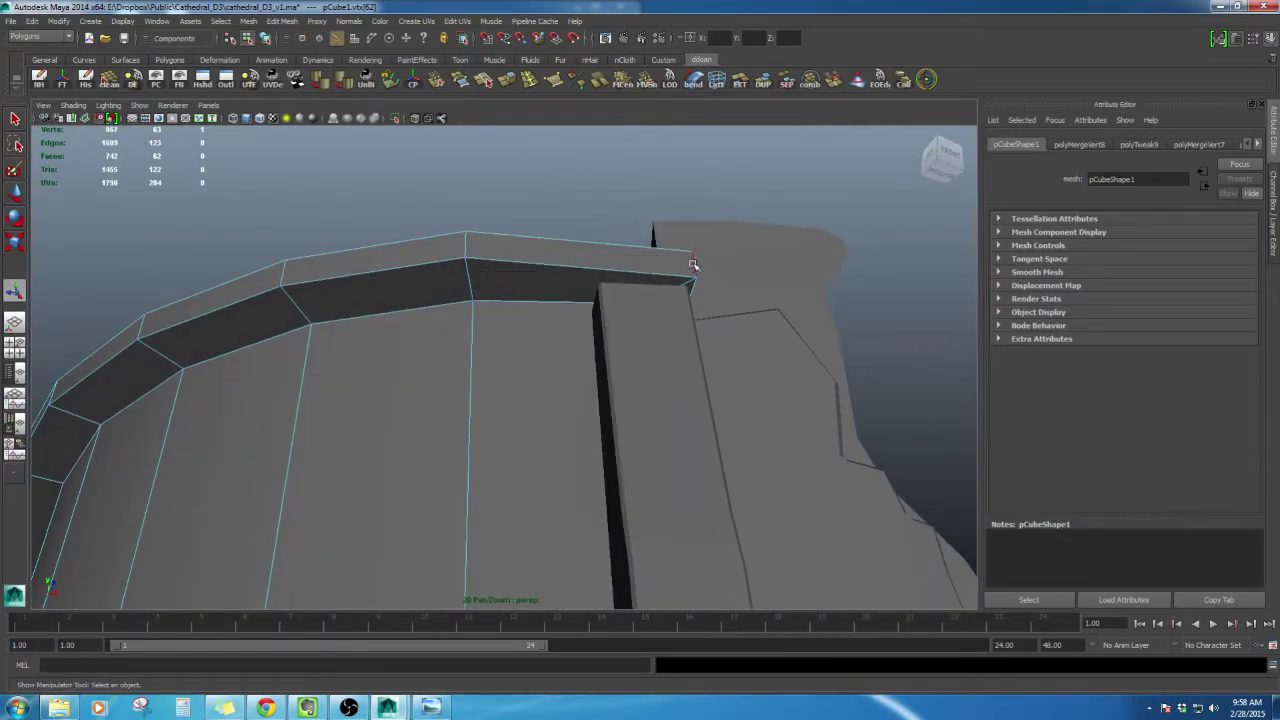
alt+drag(691, 266, 785, 540)
key(w)
click(612, 401)
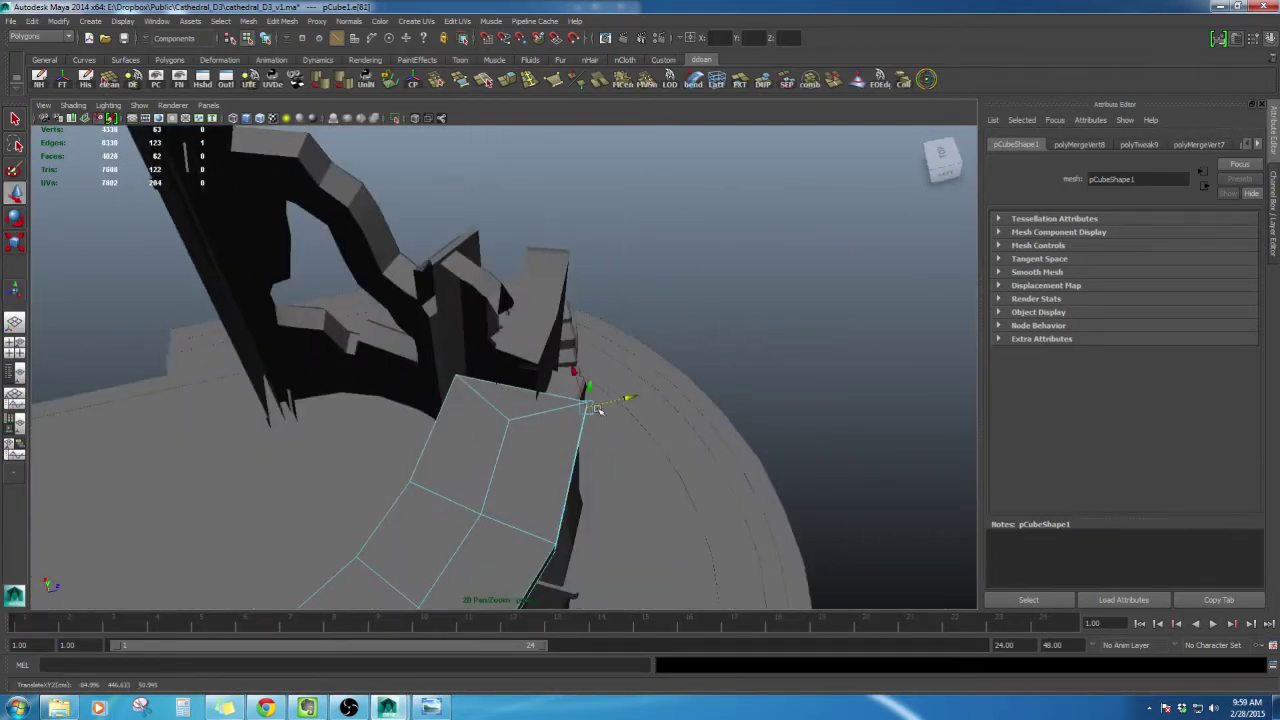
Select all faces of the cap along the wall top, leaving out the wall faces below it
alt+drag(597, 410, 318, 318)
right_drag(409, 378, 411, 408)
click(455, 414)
alt+drag(457, 416, 534, 400)
double_click(463, 432)
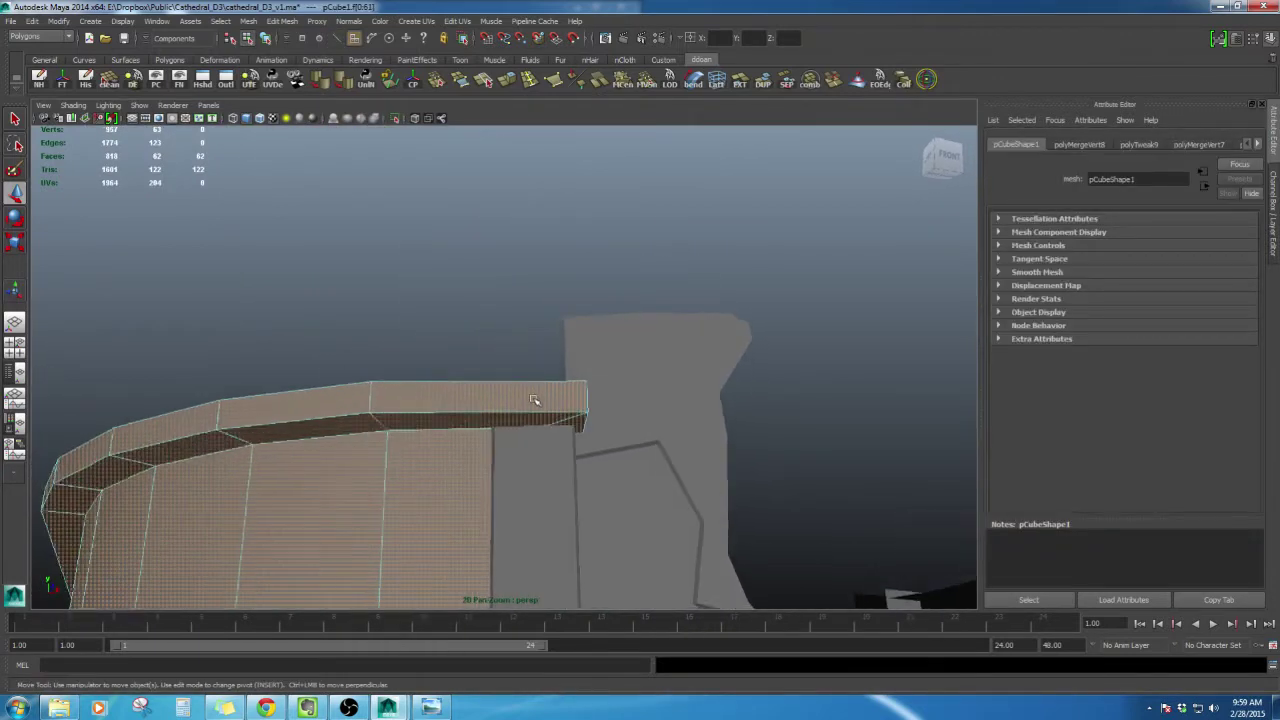
scroll(534, 400, down, 8)
alt+middle_drag(484, 457, 520, 400)
alt+drag(520, 400, 516, 420)
ctrl+drag(246, 461, 719, 544)
scroll(520, 381, up, 4)
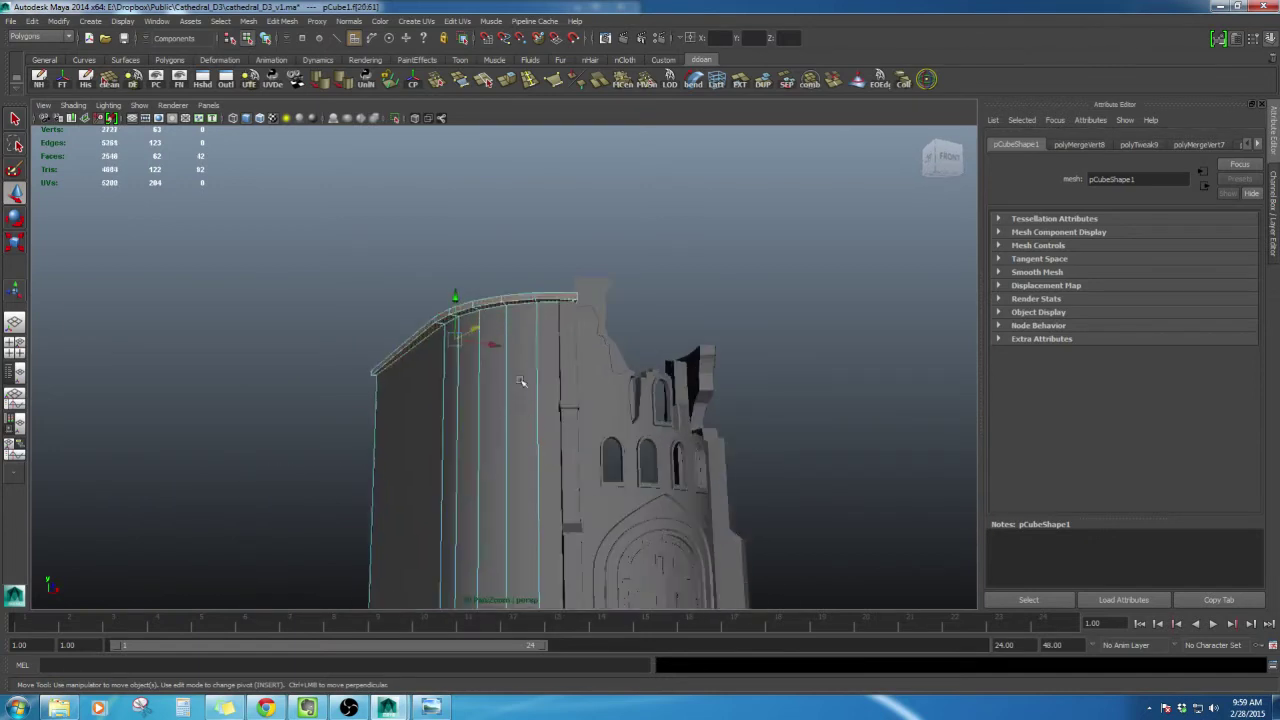
scroll(520, 381, up, 4)
alt+drag(520, 381, 385, 366)
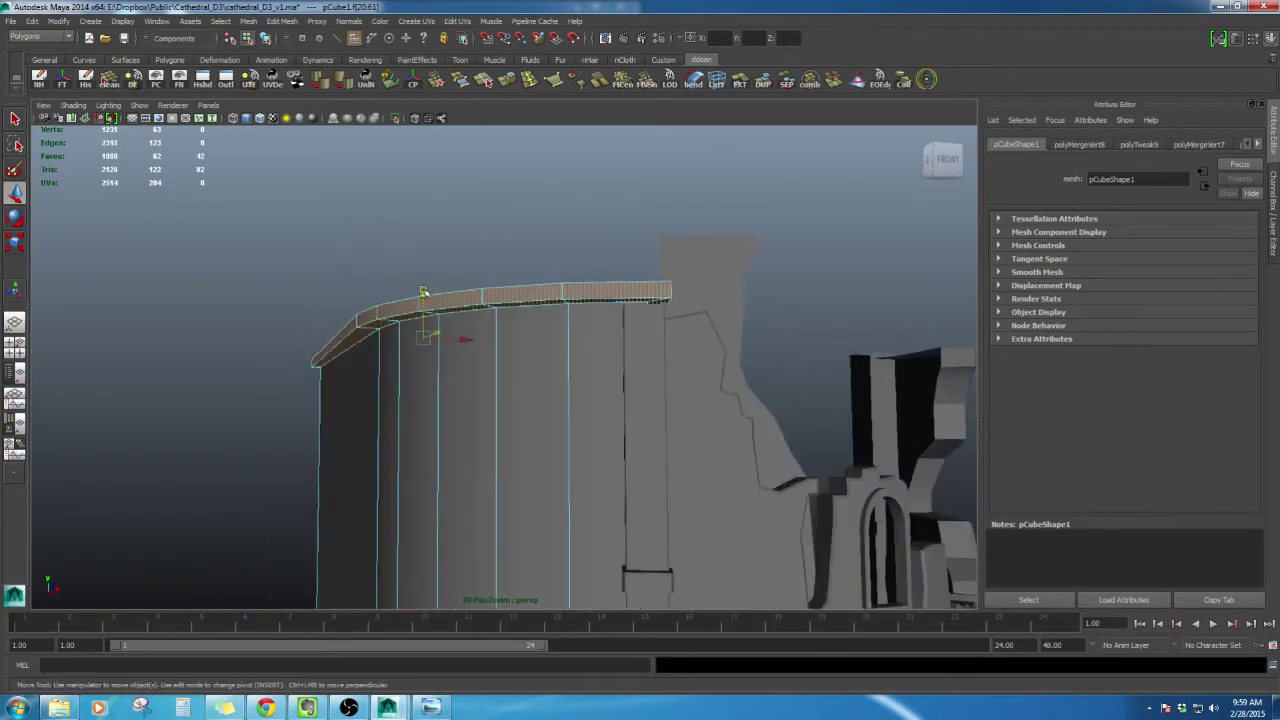
alt+drag(423, 298, 517, 339)
click(551, 356)
alt+drag(598, 365, 591, 349)
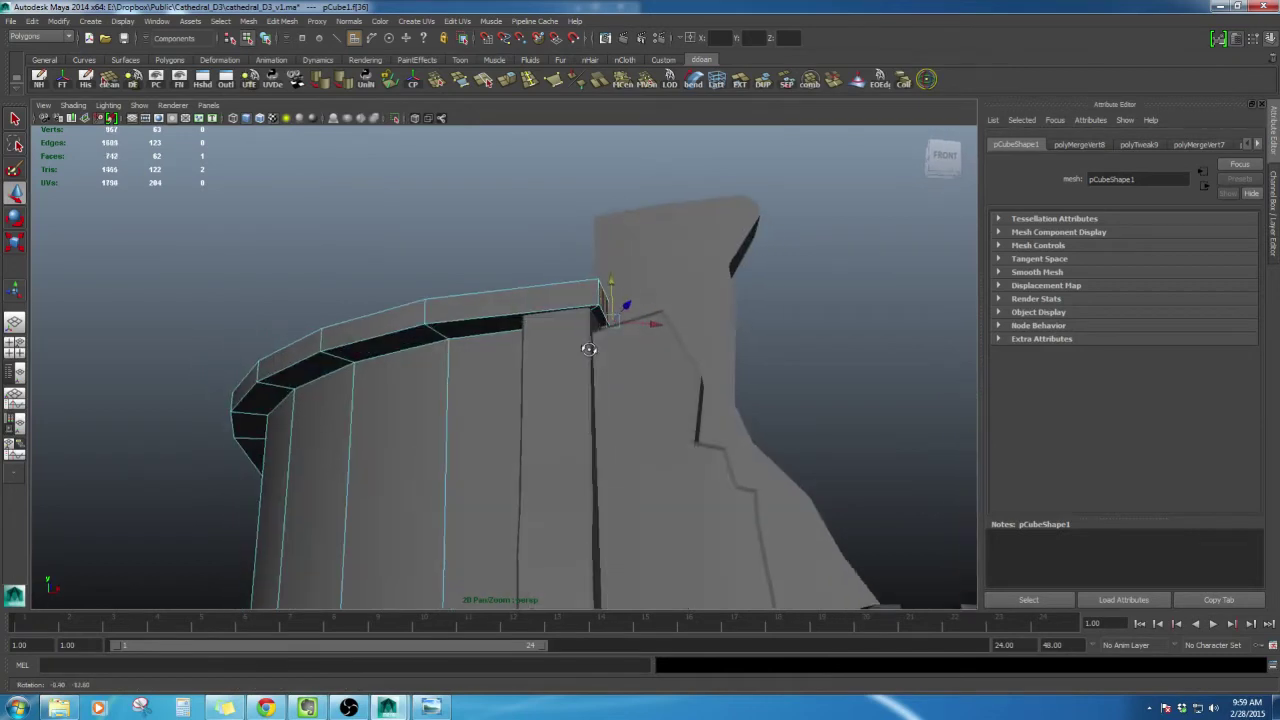
alt+drag(480, 326, 478, 355)
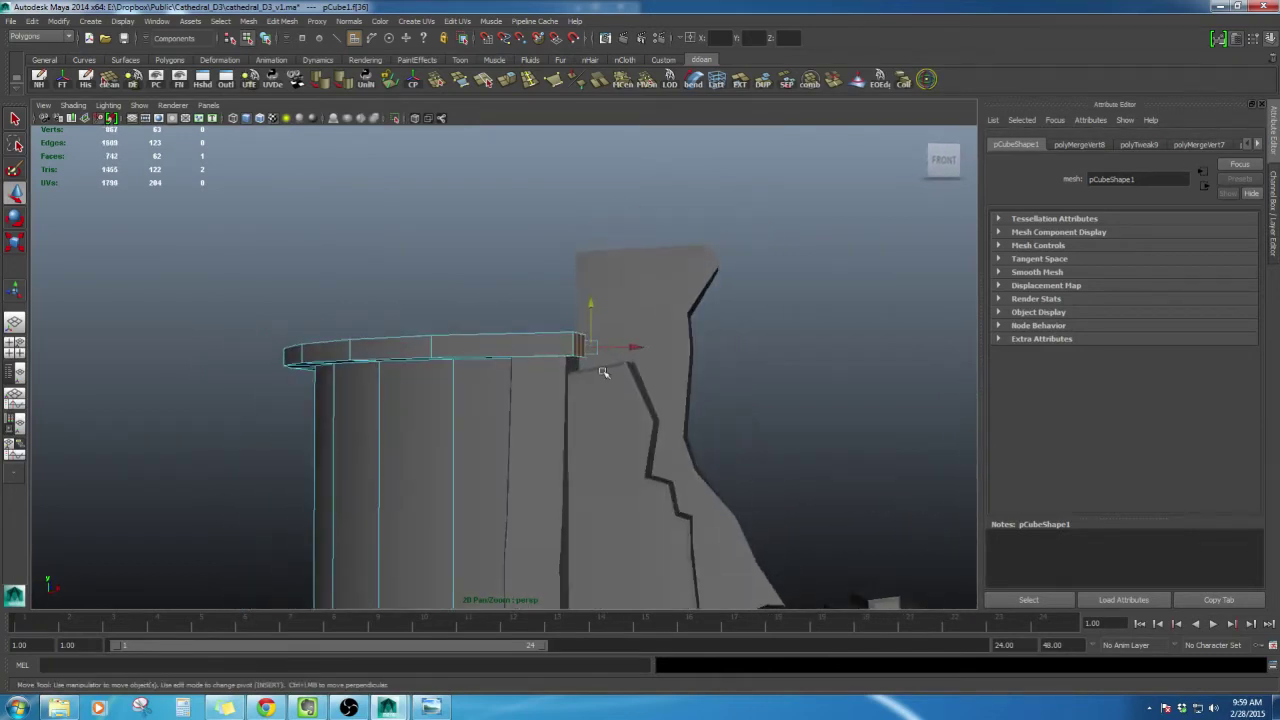
alt+drag(606, 371, 600, 286)
double_click(473, 322)
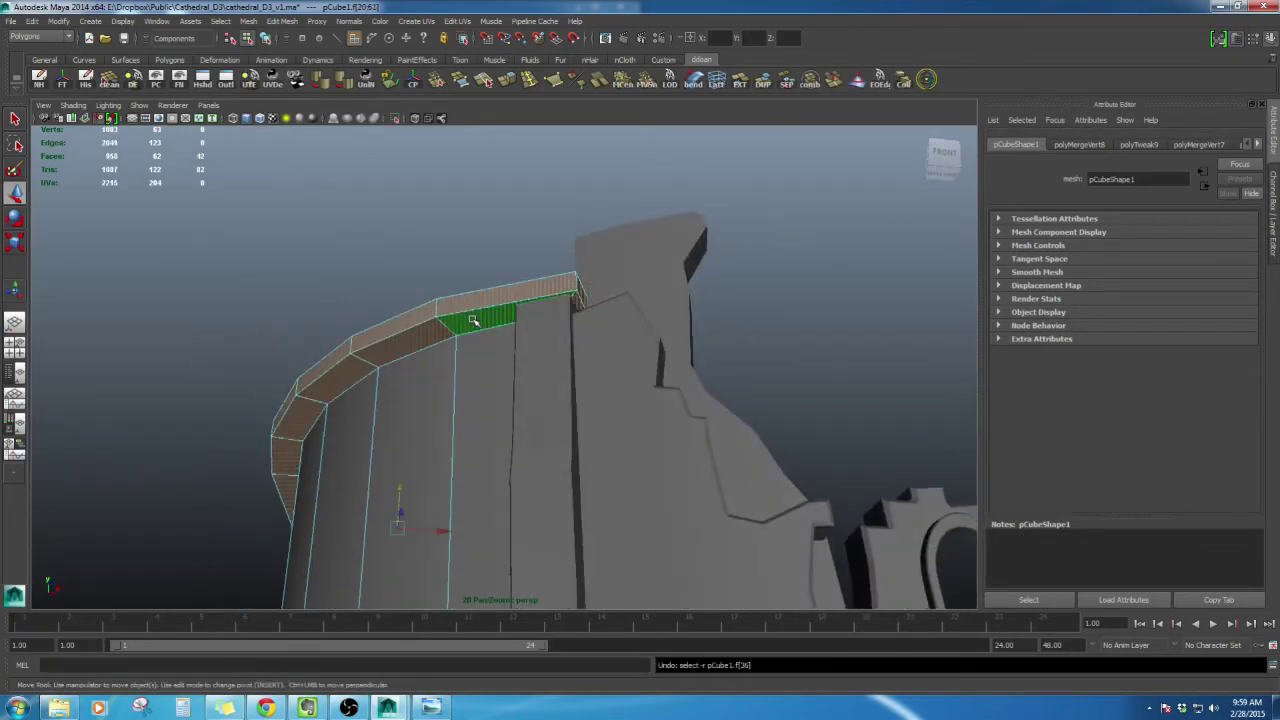
alt+drag(534, 328, 420, 302)
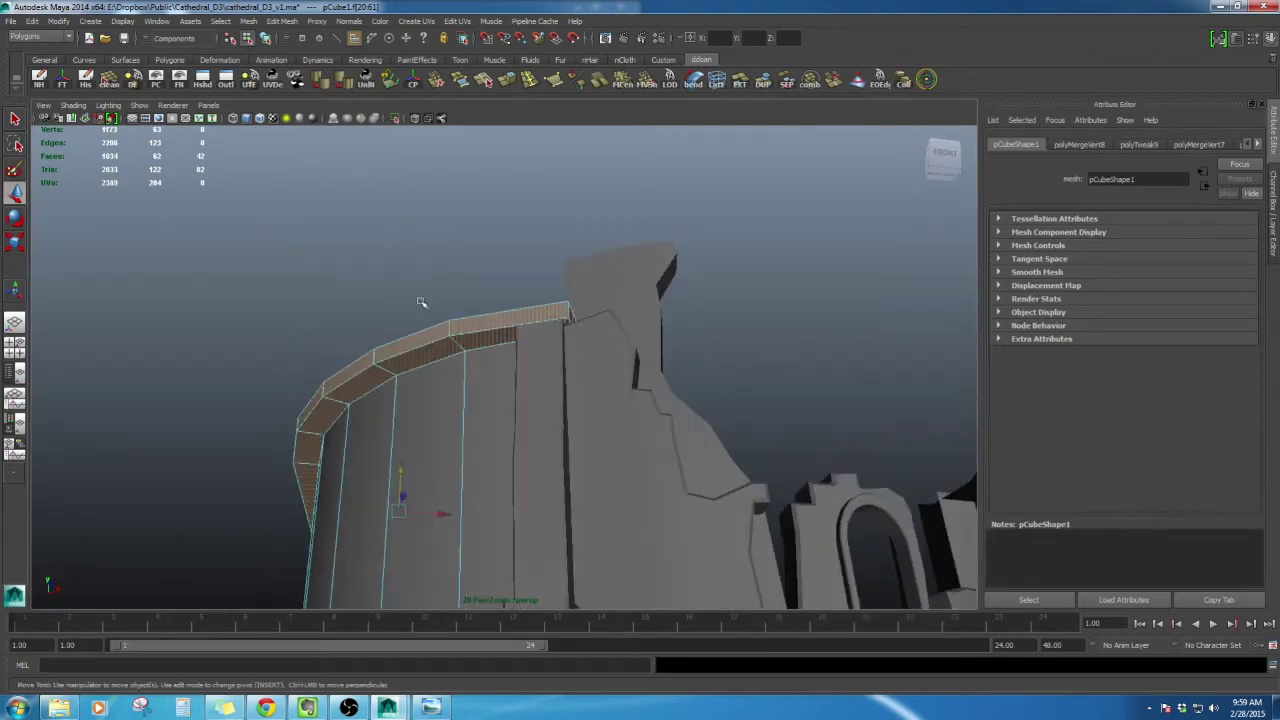
click(465, 325)
alt+drag(366, 357, 518, 455)
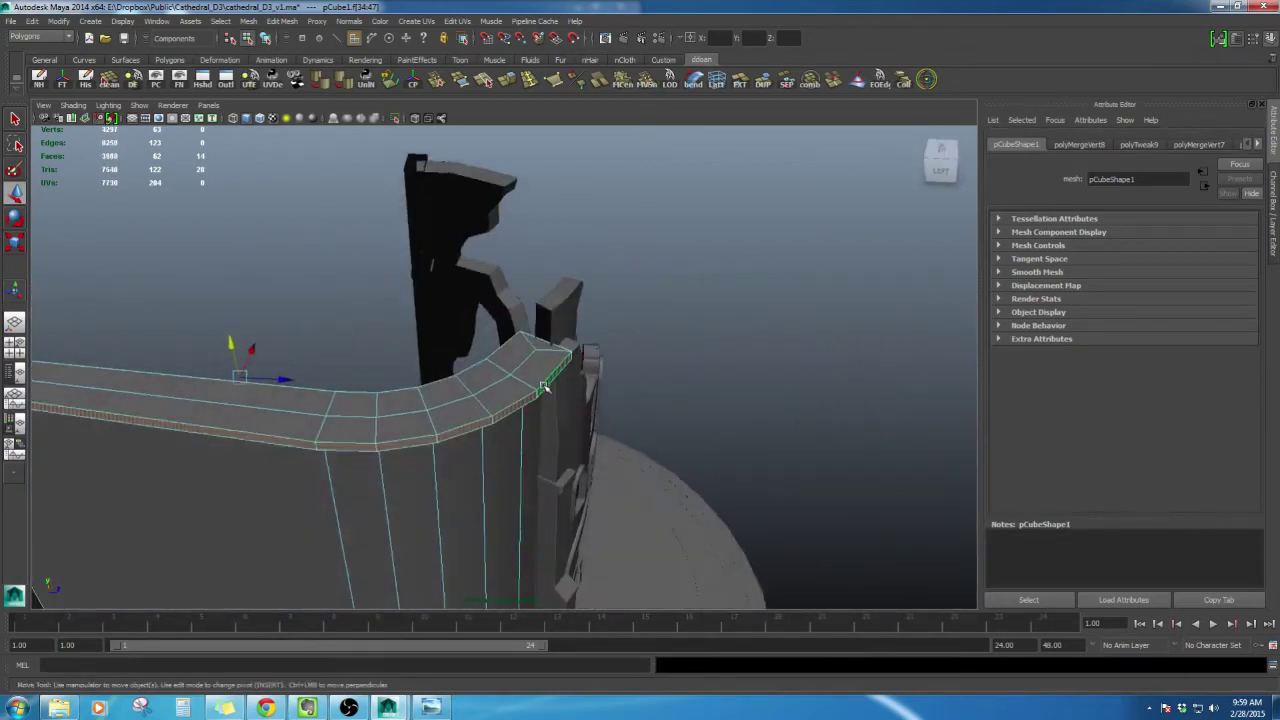
Select the outer side faces along the cap and push them outward with Transform Component to a local Z translate of 3.513
click(545, 384)
alt+drag(537, 400, 494, 381)
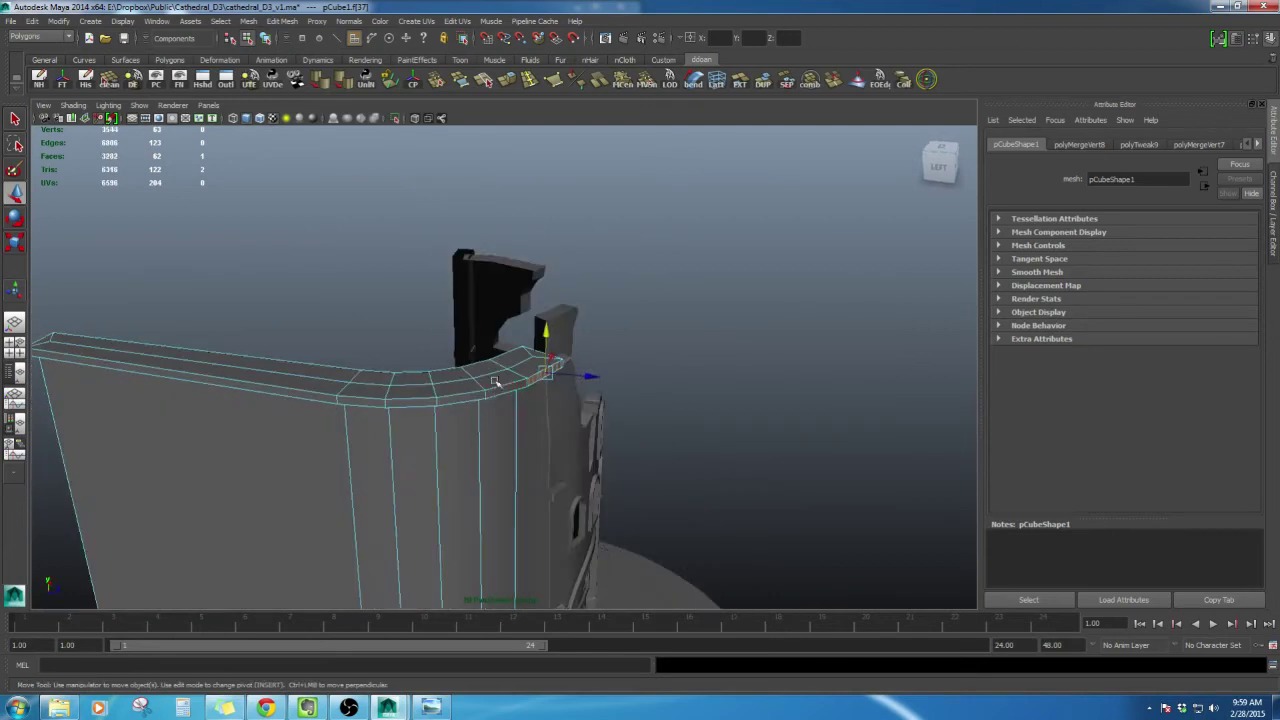
shift+click(364, 402)
shift+click(313, 396)
alt+drag(340, 398, 475, 438)
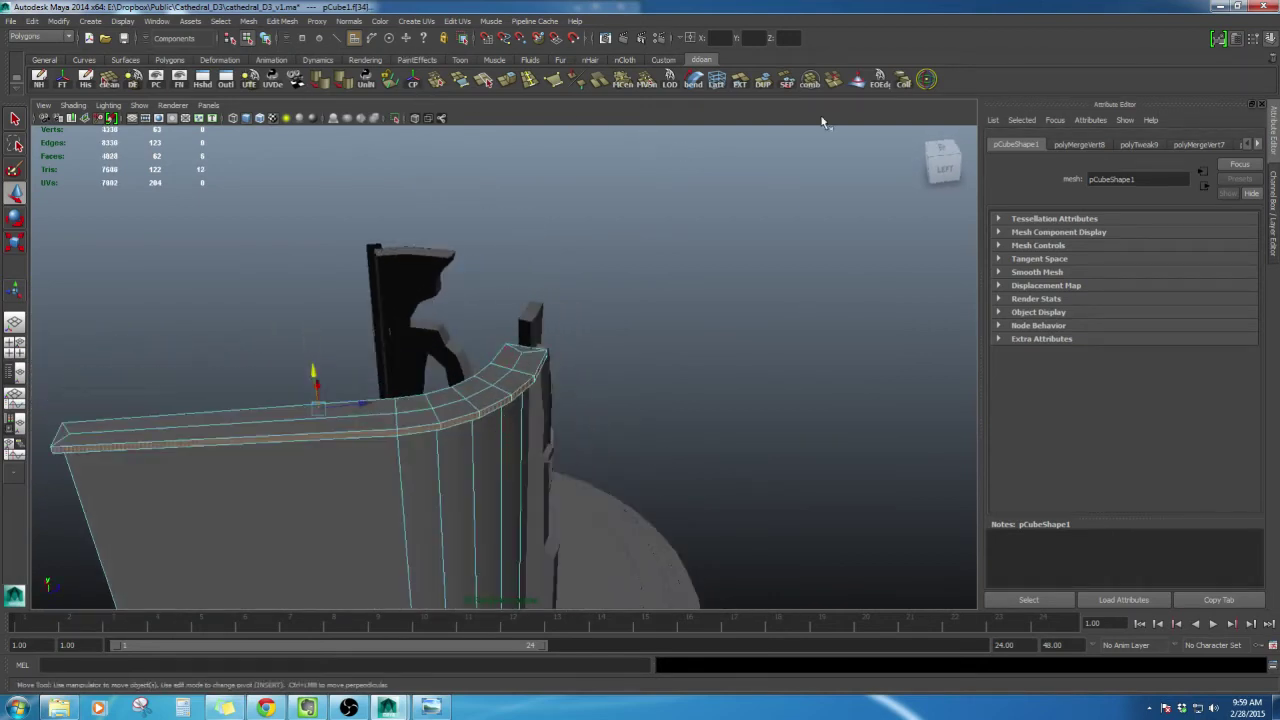
click(833, 80)
alt+drag(606, 357, 564, 338)
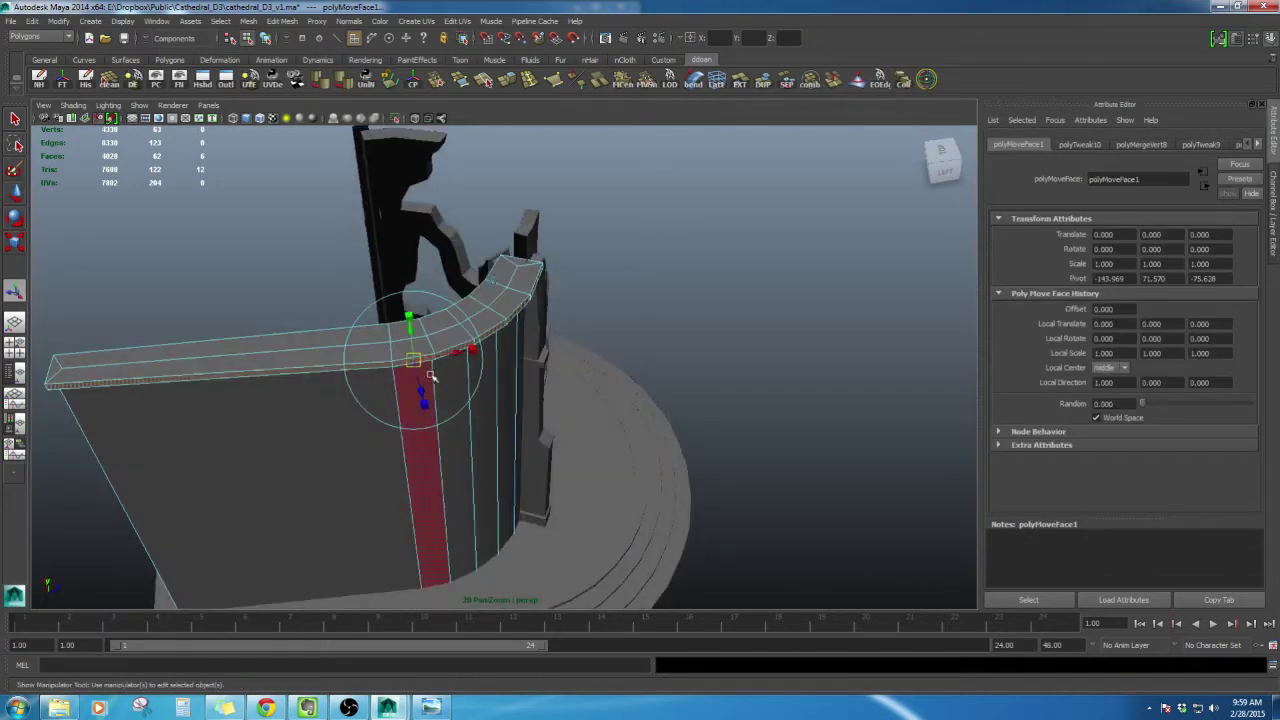
drag(421, 389, 425, 393)
alt+drag(550, 390, 552, 304)
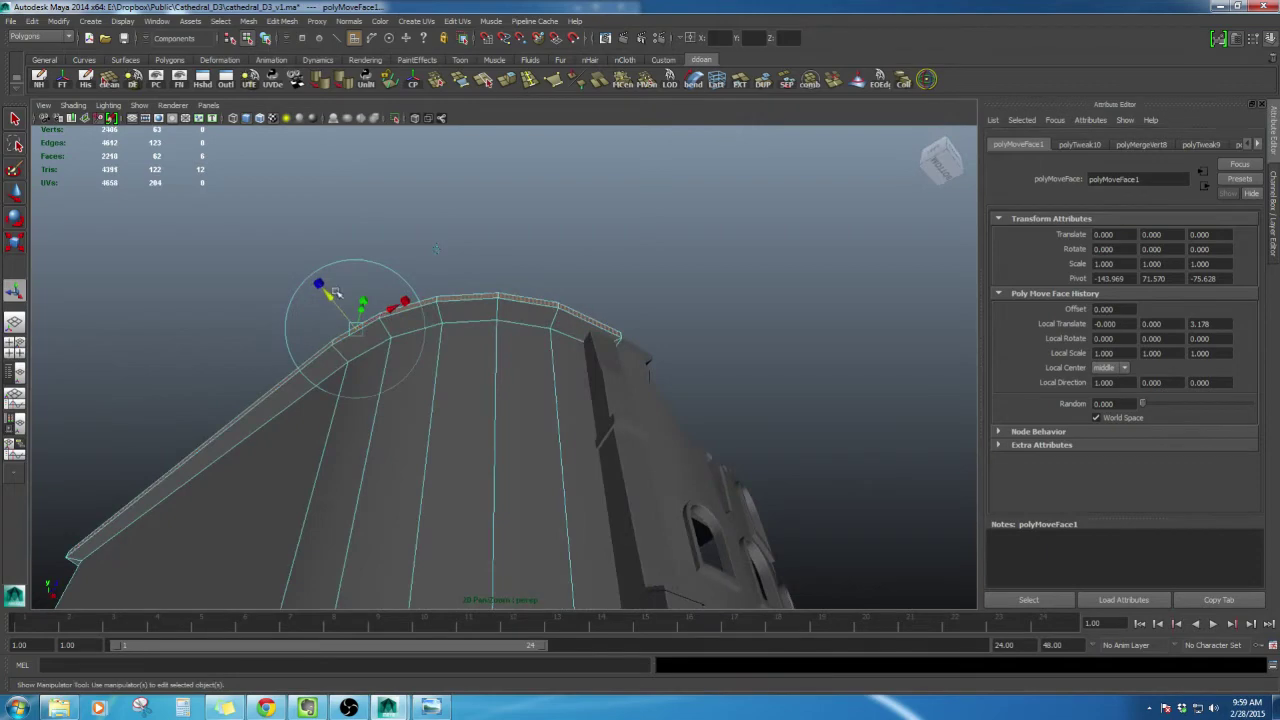
drag(336, 292, 326, 292)
alt+drag(600, 250, 487, 362)
alt+drag(538, 295, 526, 306)
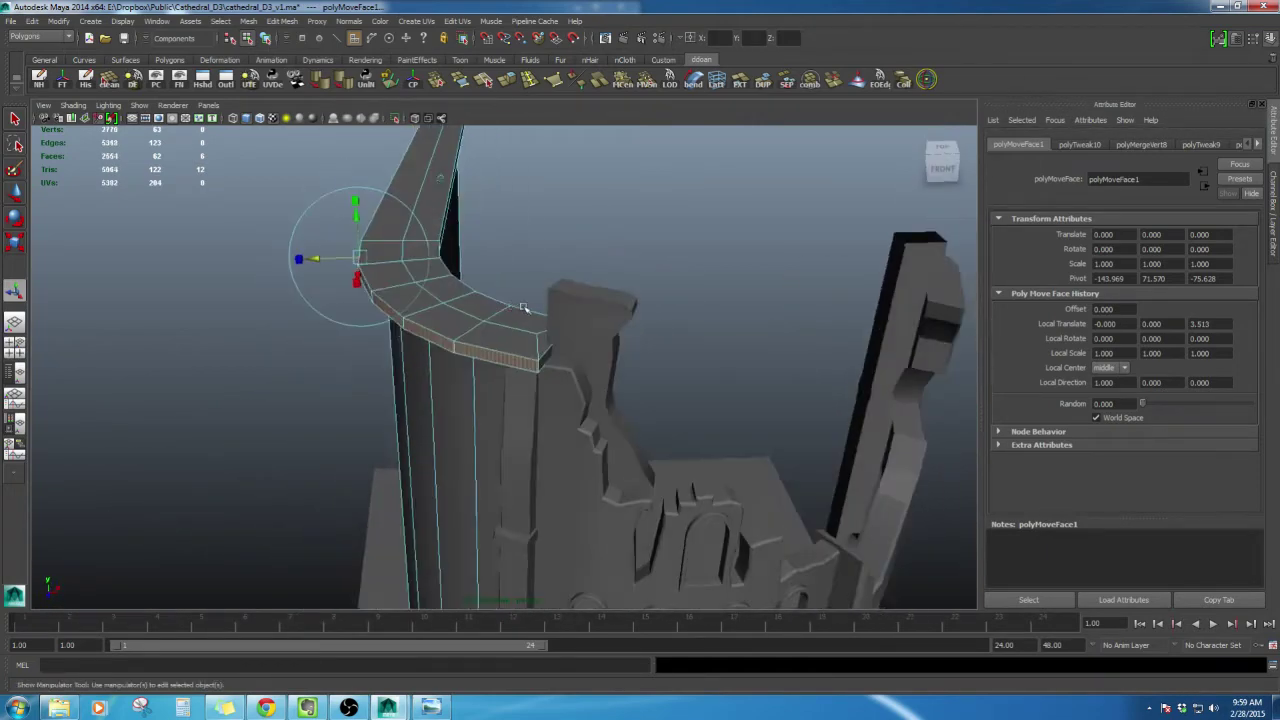
scroll(522, 315, up, 4)
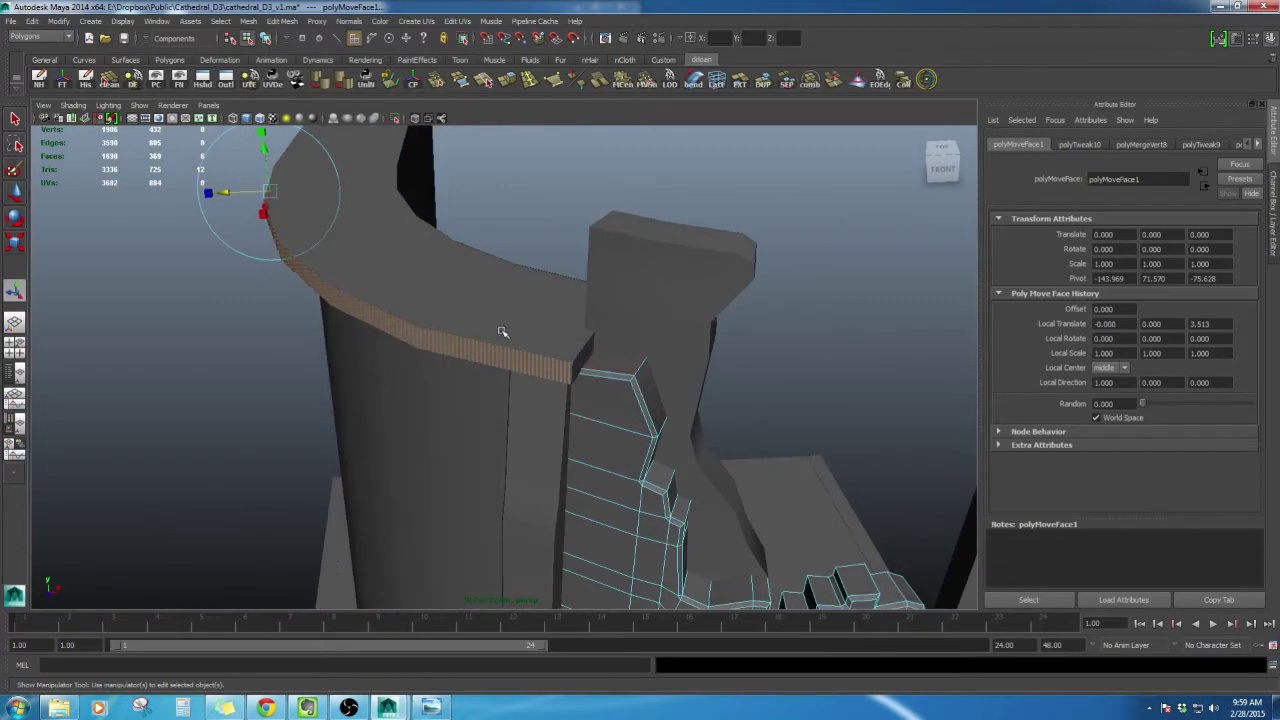
right_drag(498, 328, 503, 397)
alt+drag(510, 370, 554, 325)
right_drag(494, 276, 494, 305)
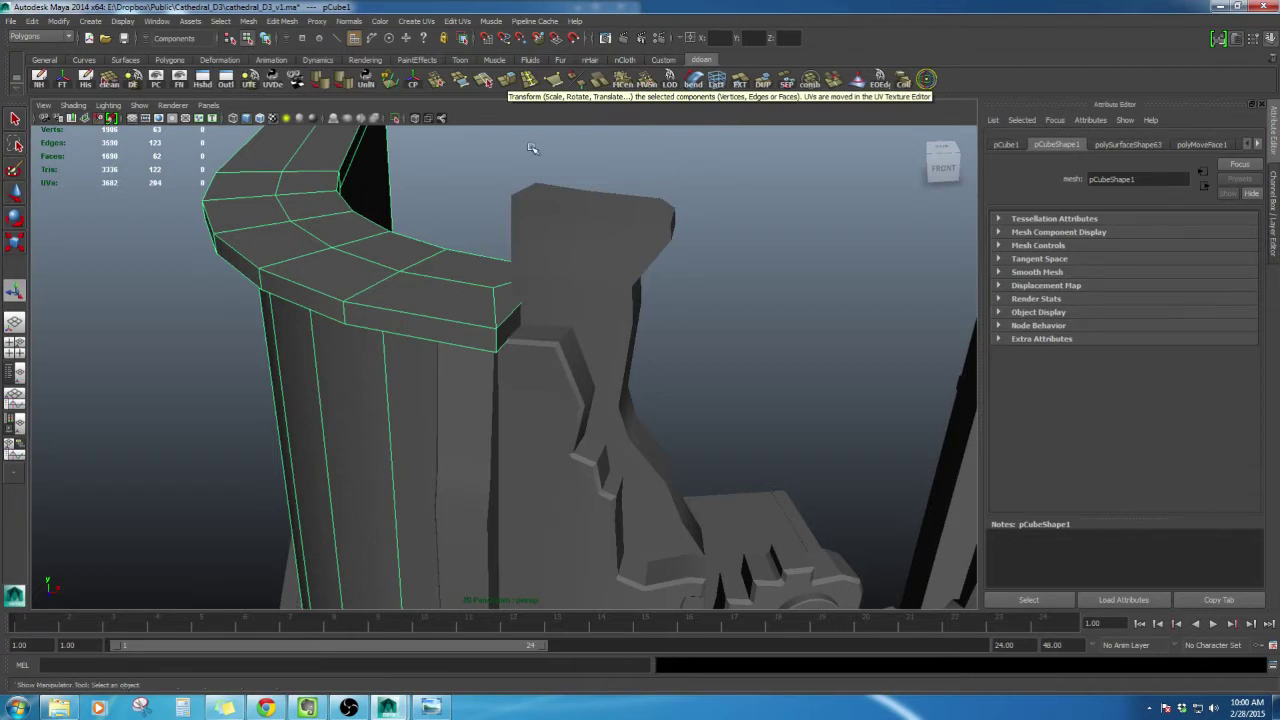
click(252, 21)
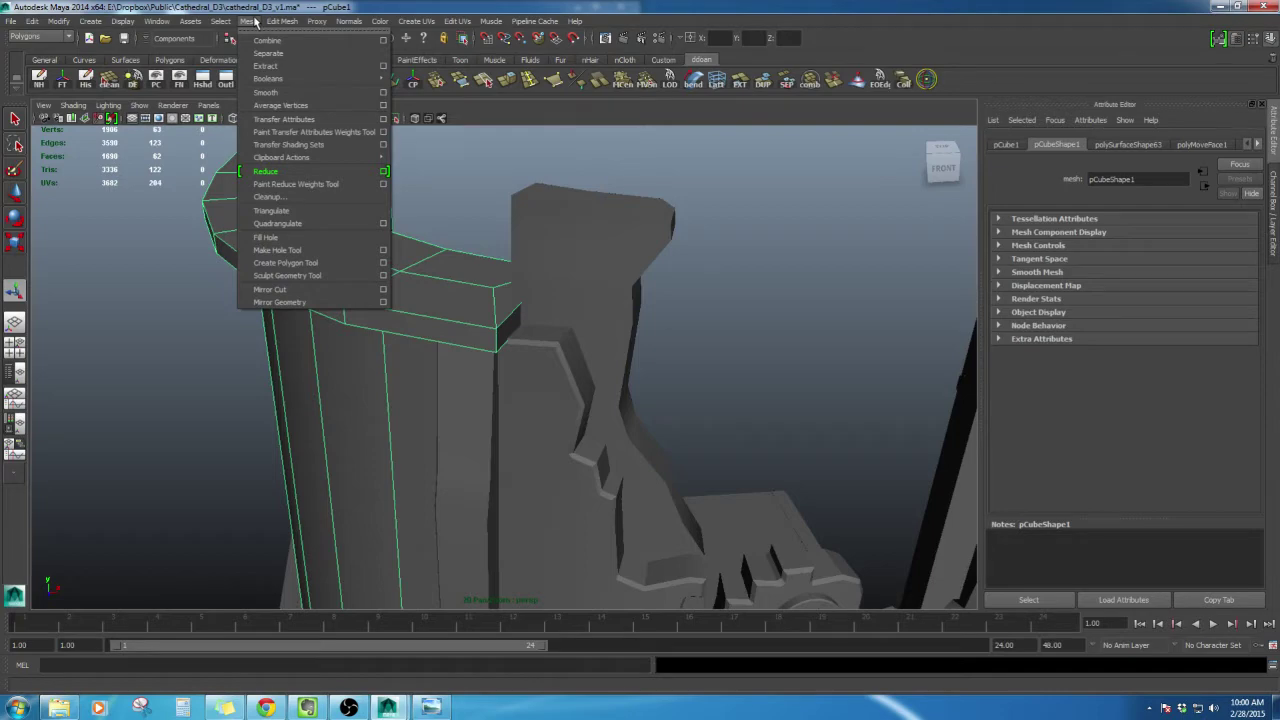
mouse_move(284, 21)
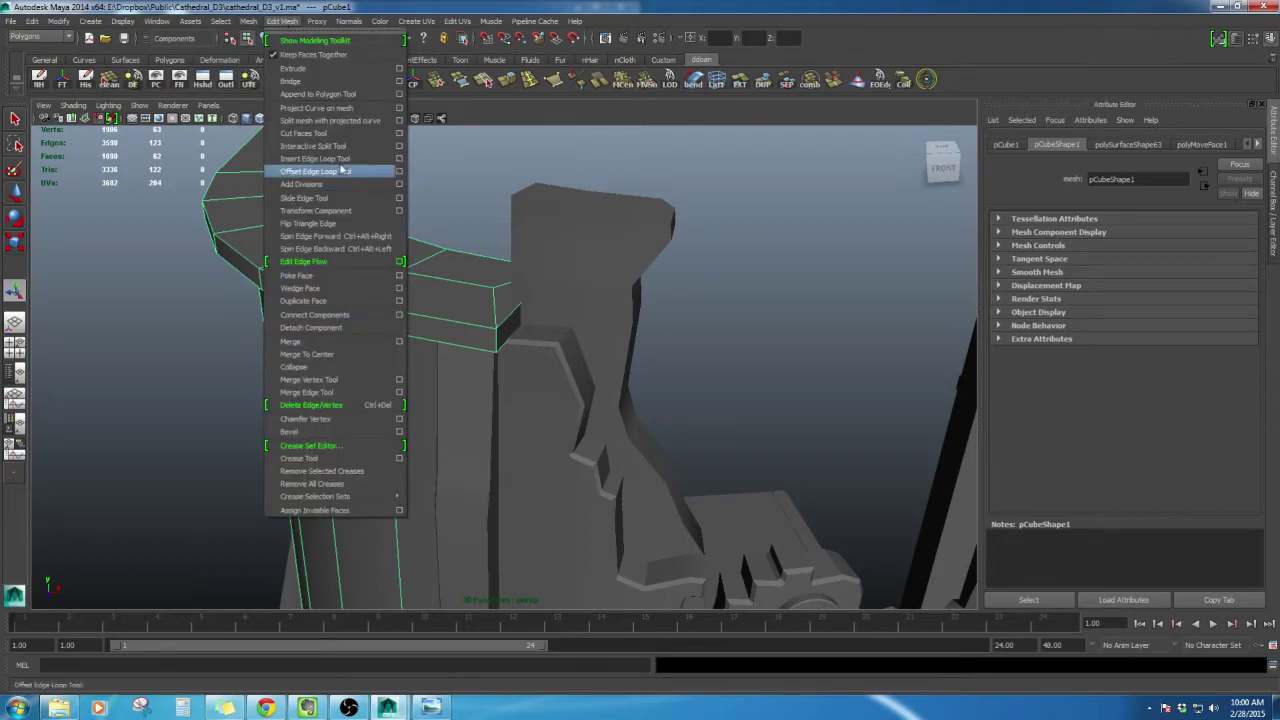
click(757, 409)
alt+drag(757, 409, 571, 397)
Extrude the end face at the front of the cap forward to extend the cap over the broken facade wall
right_click(546, 370)
click(546, 398)
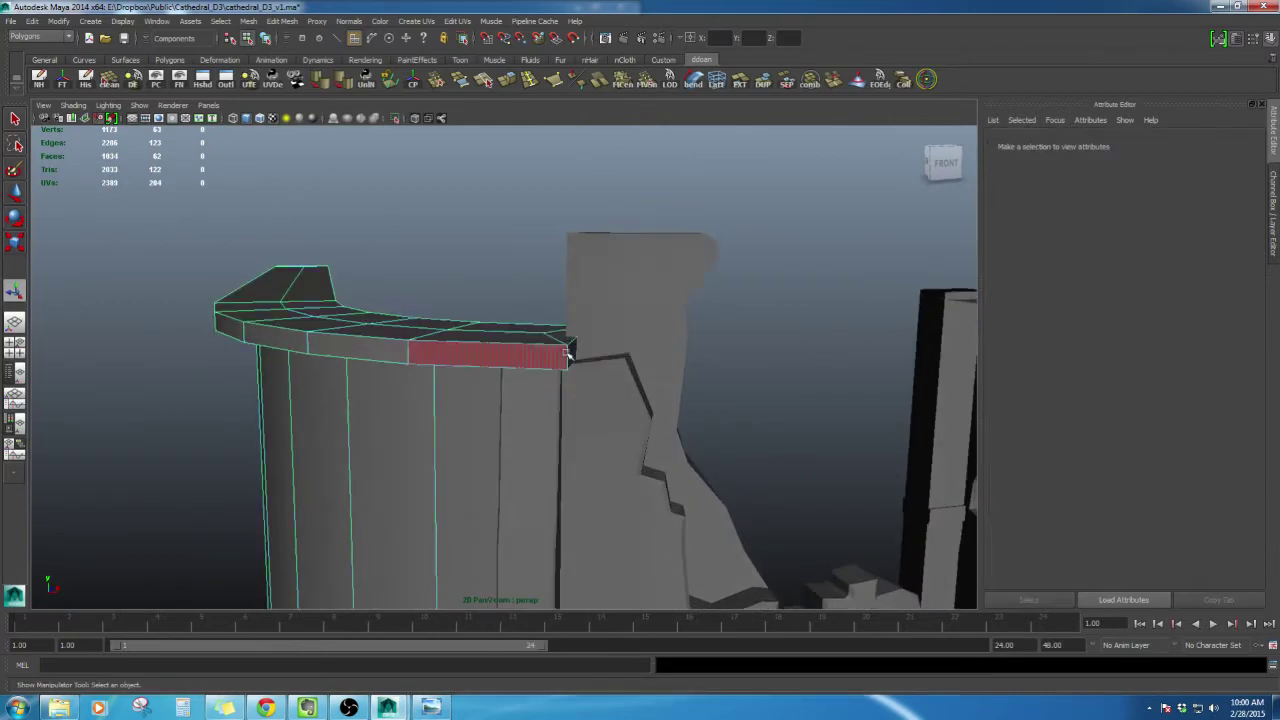
click(571, 349)
alt+drag(571, 349, 700, 390)
click(462, 82)
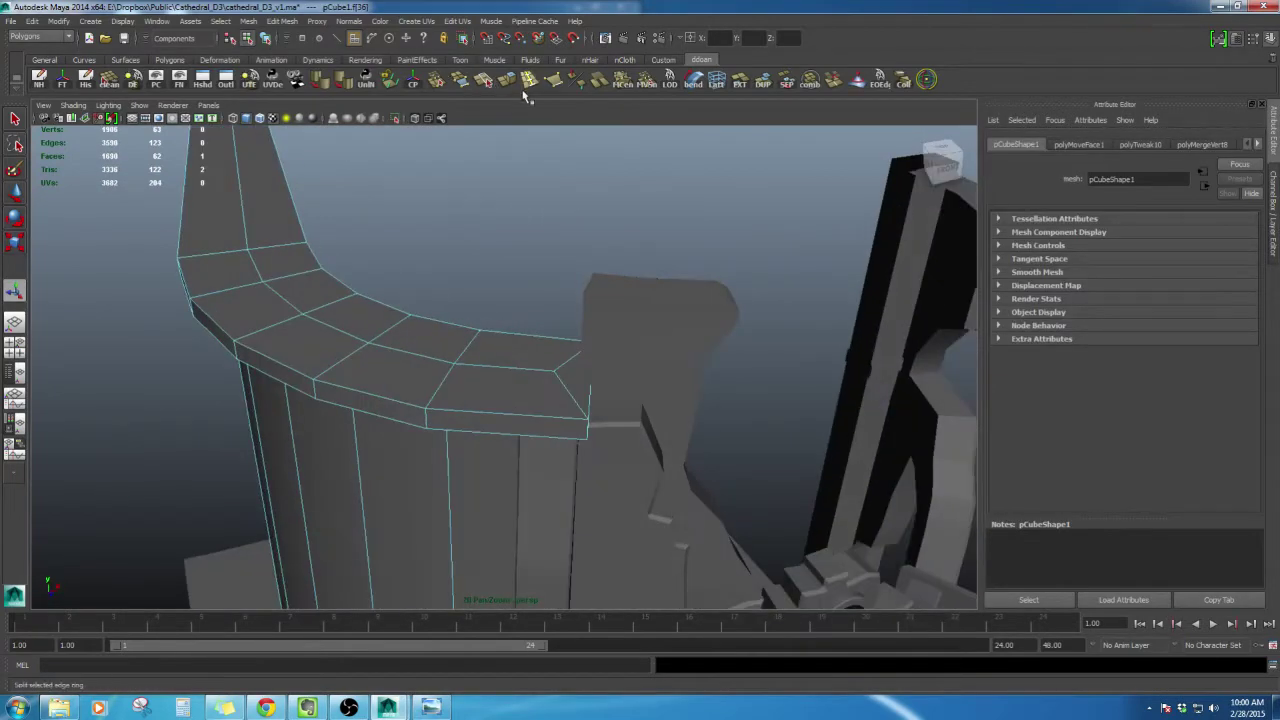
click(509, 84)
alt+drag(857, 446, 700, 387)
drag(560, 374, 401, 320)
right_drag(401, 320, 390, 392)
alt+drag(392, 394, 434, 386)
click(640, 345)
Move the outer edge where the cap meets its new front extension outward to continue the curve
alt+right_drag(640, 350, 450, 460)
alt+middle_drag(563, 423, 530, 362)
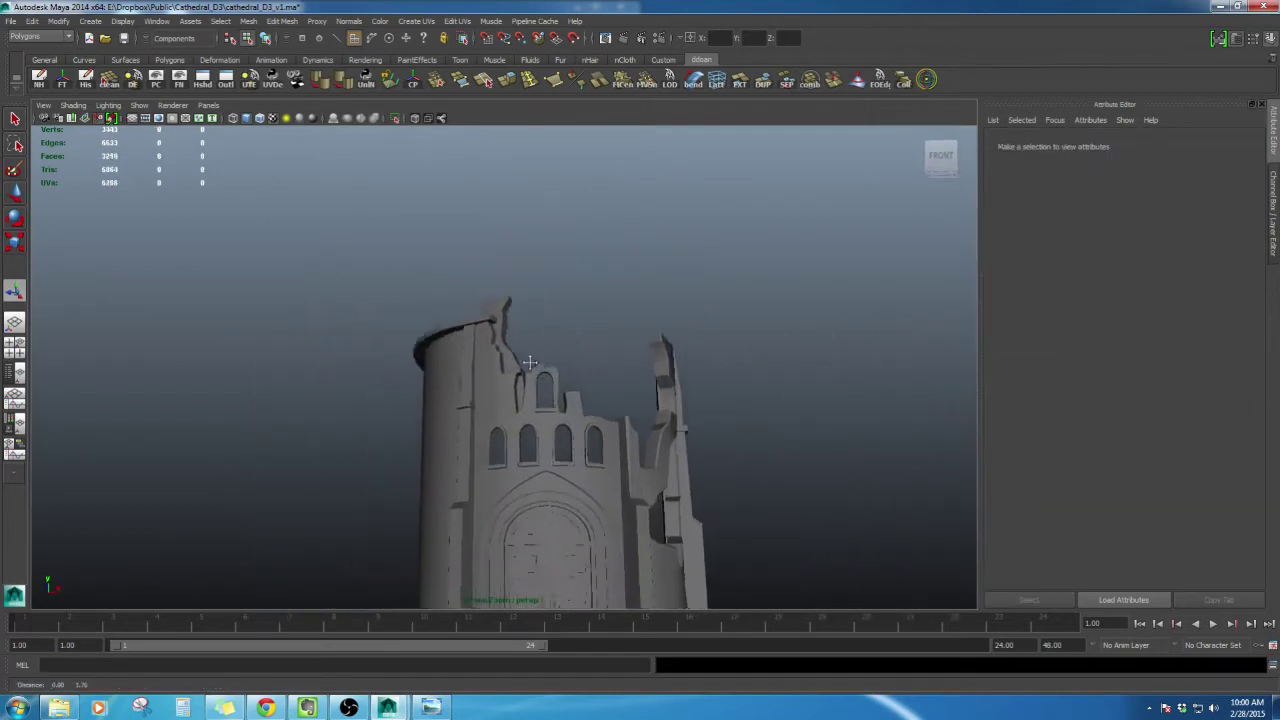
alt+drag(530, 363, 476, 414)
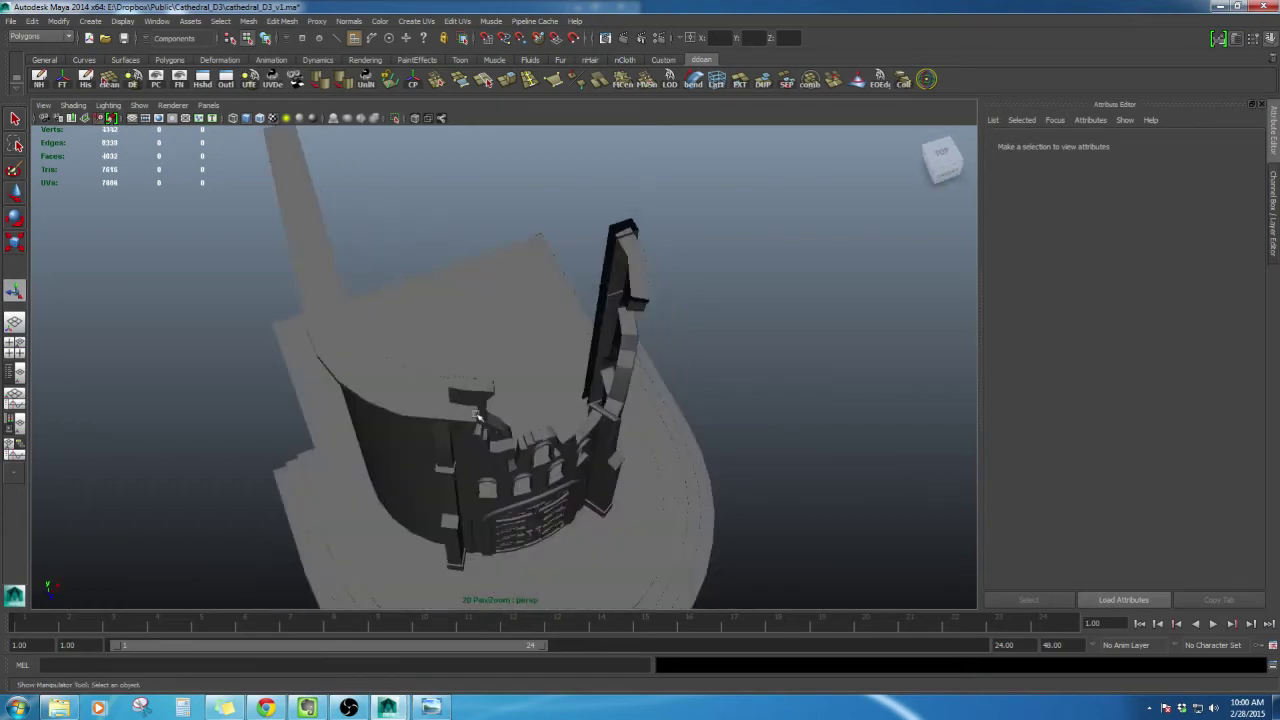
right_drag(477, 415, 475, 427)
alt+middle_drag(475, 427, 577, 402)
scroll(577, 402, up, 4)
right_drag(575, 438, 577, 422)
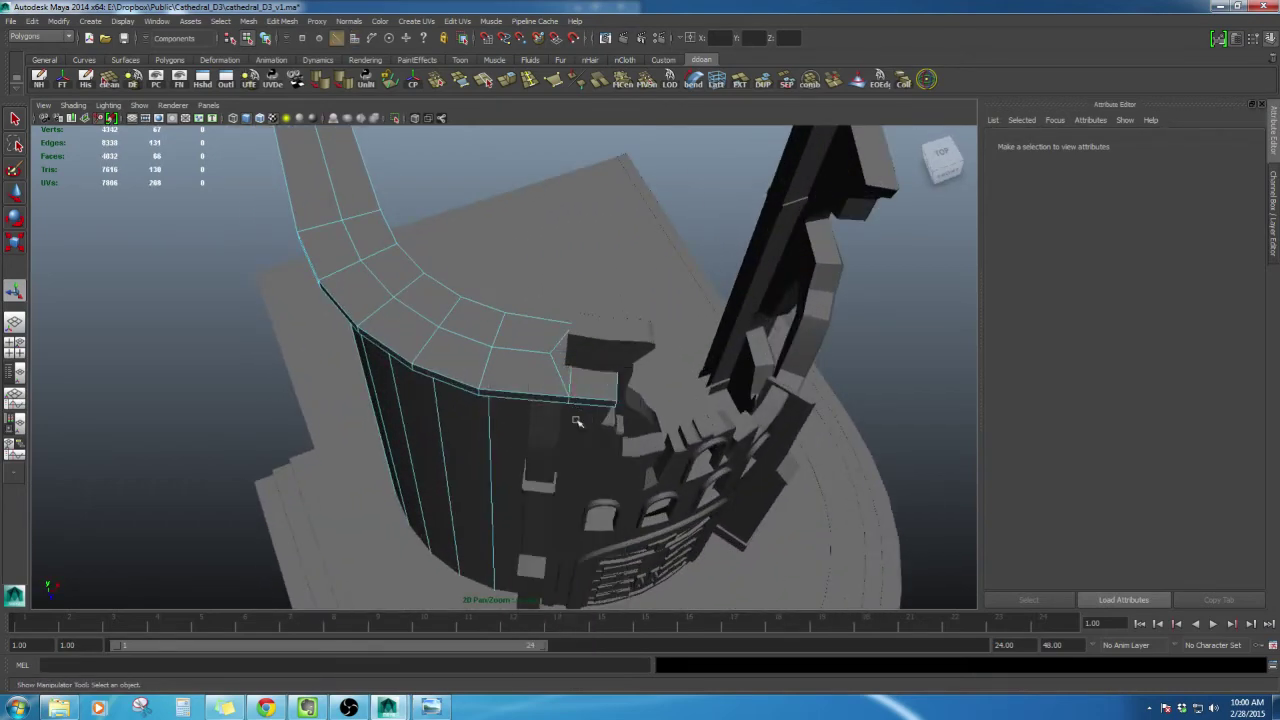
scroll(577, 422, up, 5)
click(683, 457)
alt+drag(683, 457, 571, 505)
key(w)
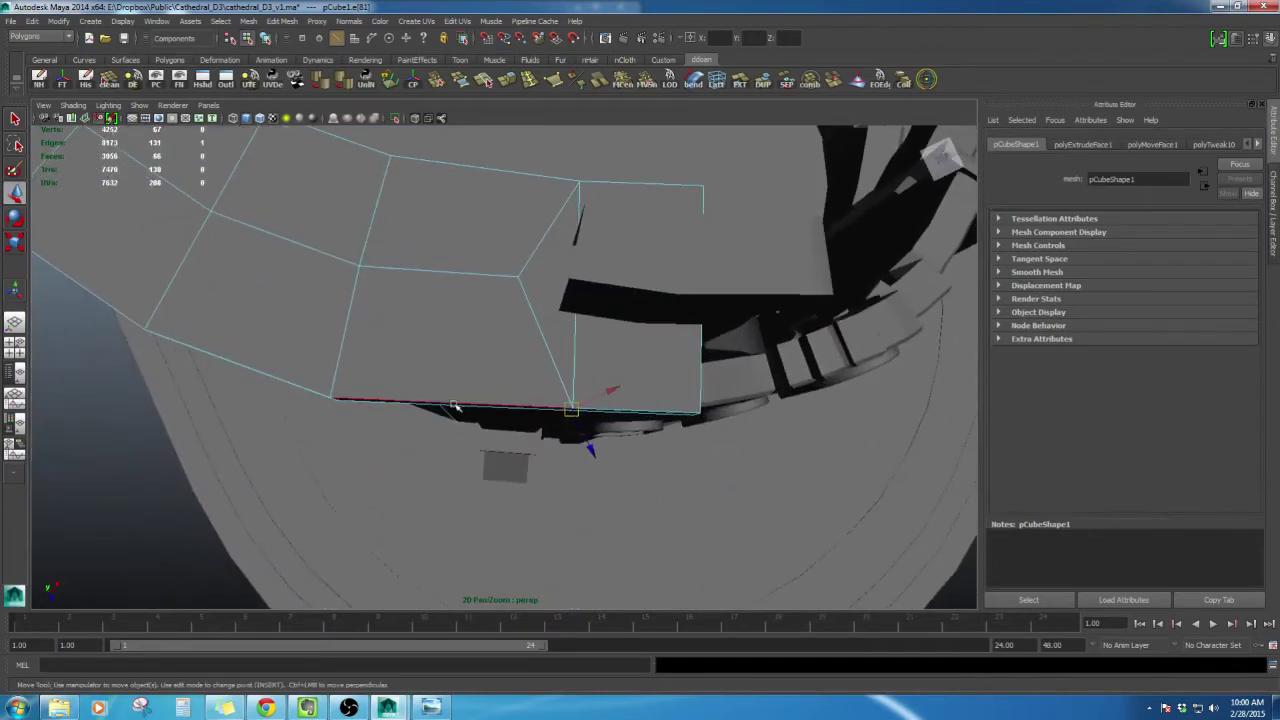
drag(591, 450, 595, 455)
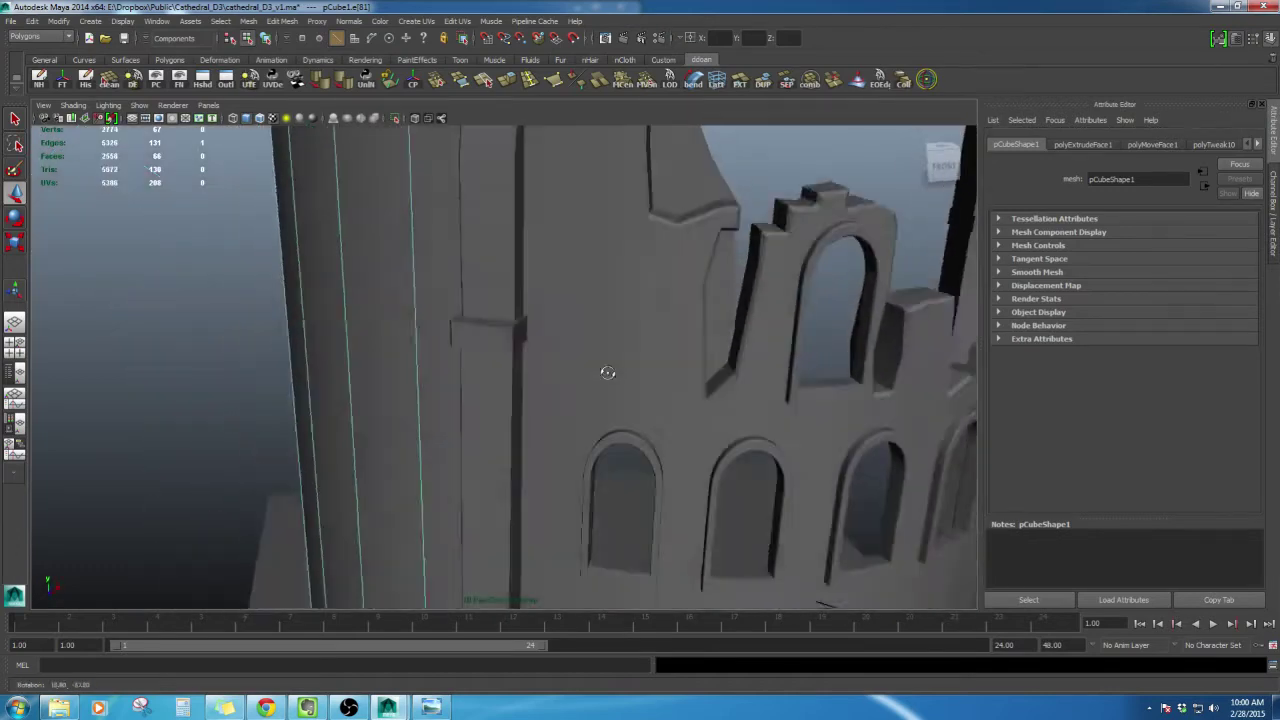
Examine the extended wall cap against the whole cathedral ruin from the front and from above
scroll(606, 371, down, 3)
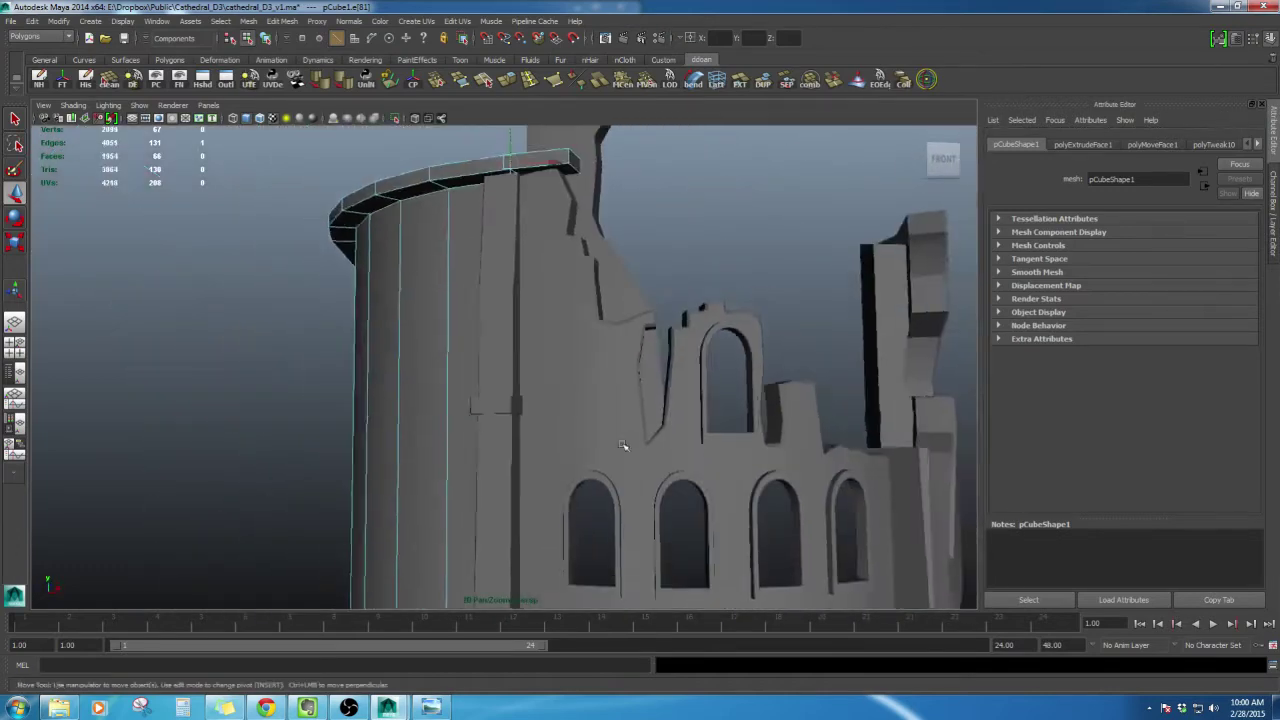
key(F8)
click(731, 251)
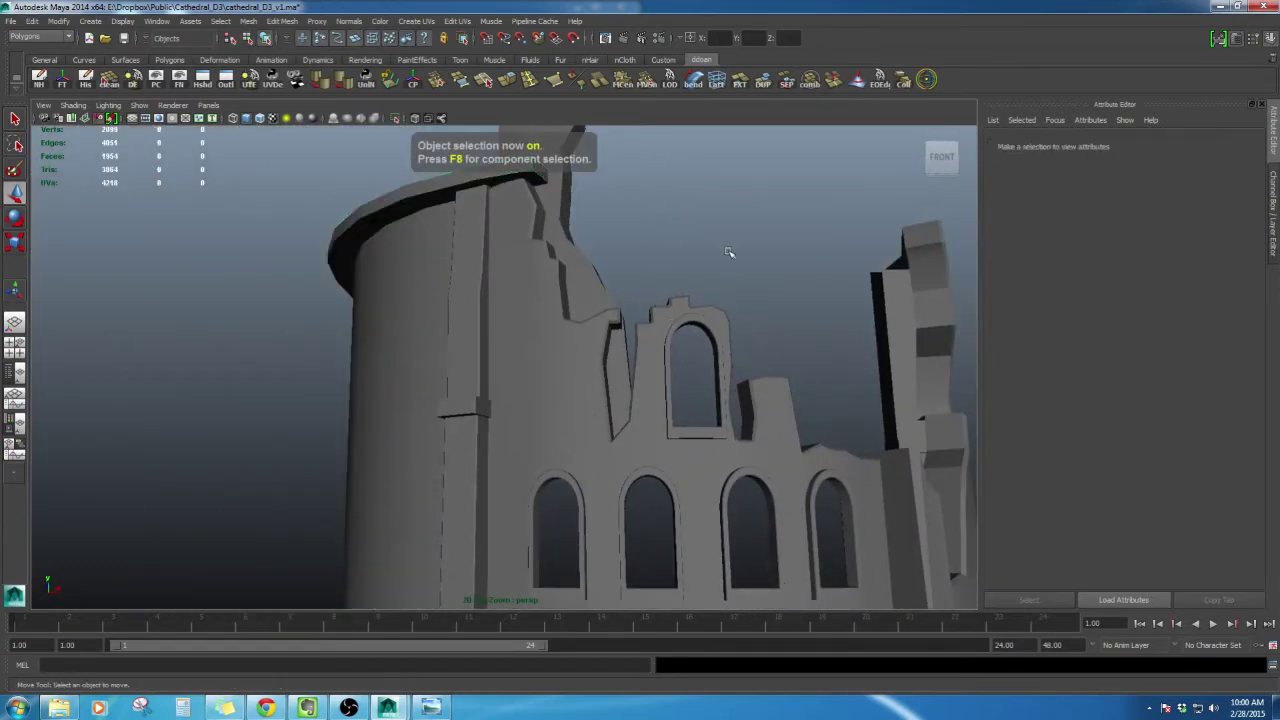
scroll(586, 366, down, 5)
scroll(507, 372, down, 2)
alt+drag(511, 366, 497, 323)
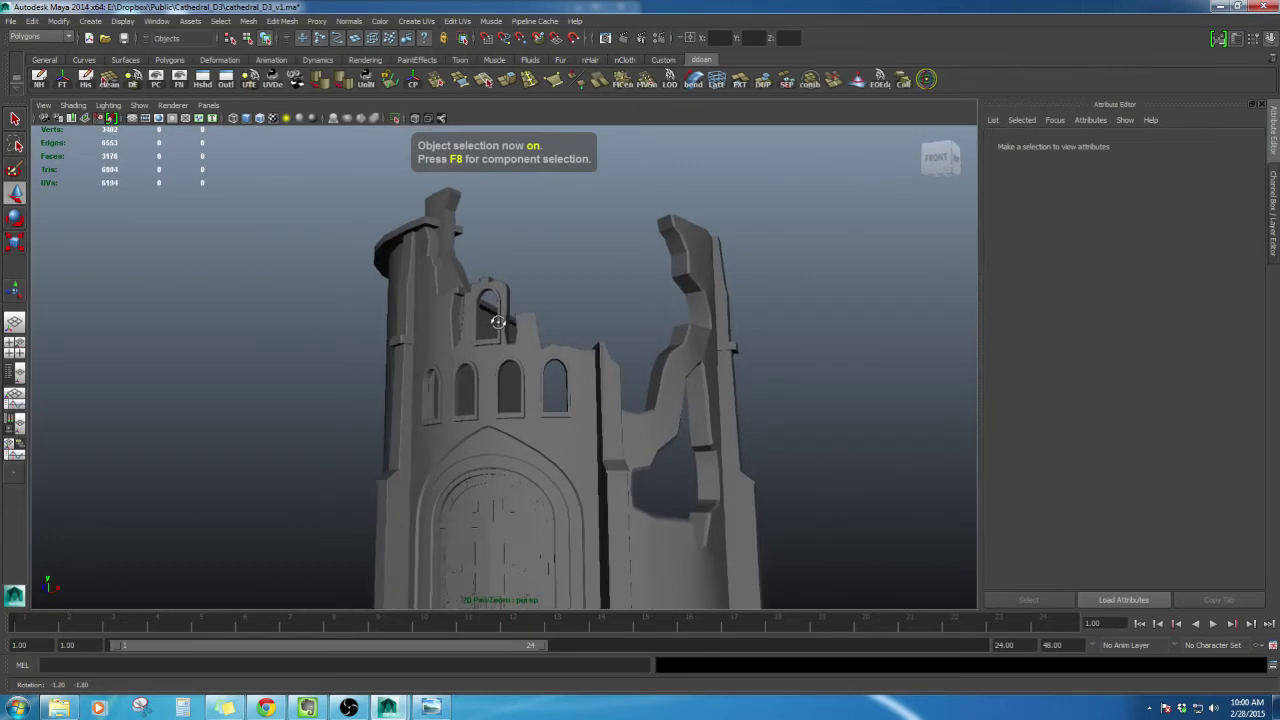
click(420, 247)
click(554, 245)
alt+drag(490, 283, 460, 376)
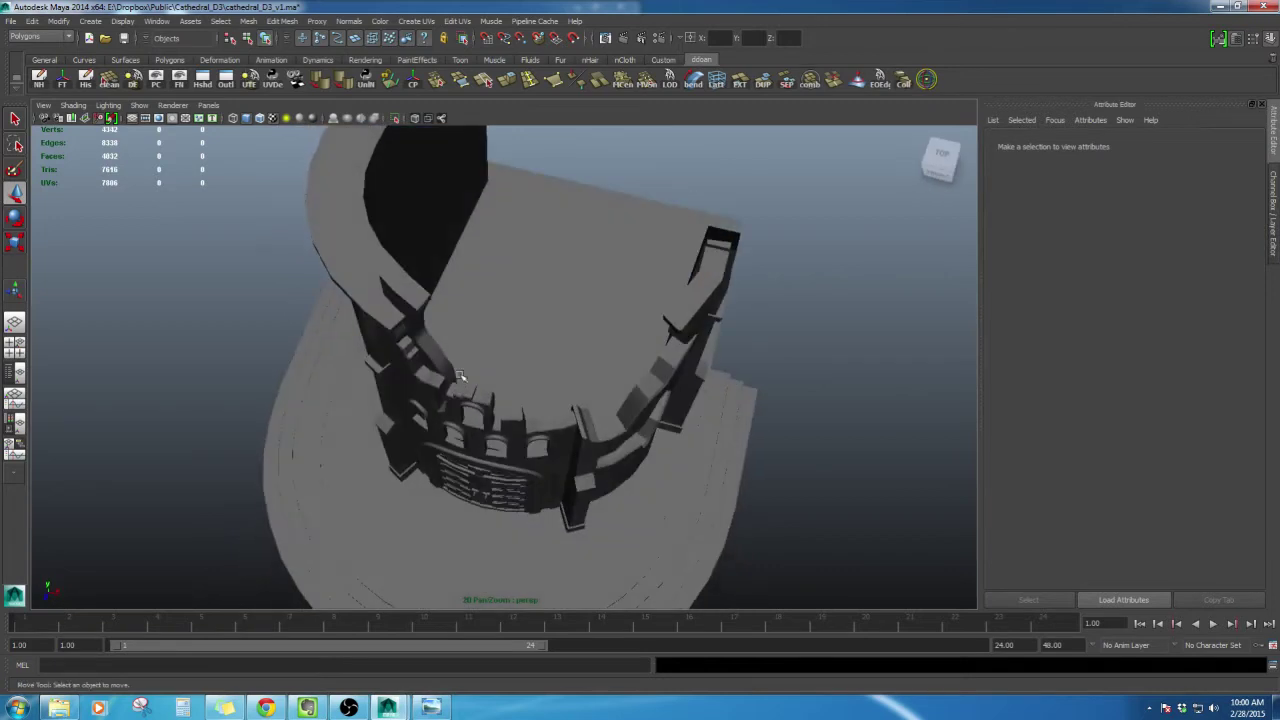
Start the Insert Edge Loop Tool on the curved wall, undo the trial split and set it to relative distance from edge
click(353, 286)
alt+drag(396, 290, 568, 226)
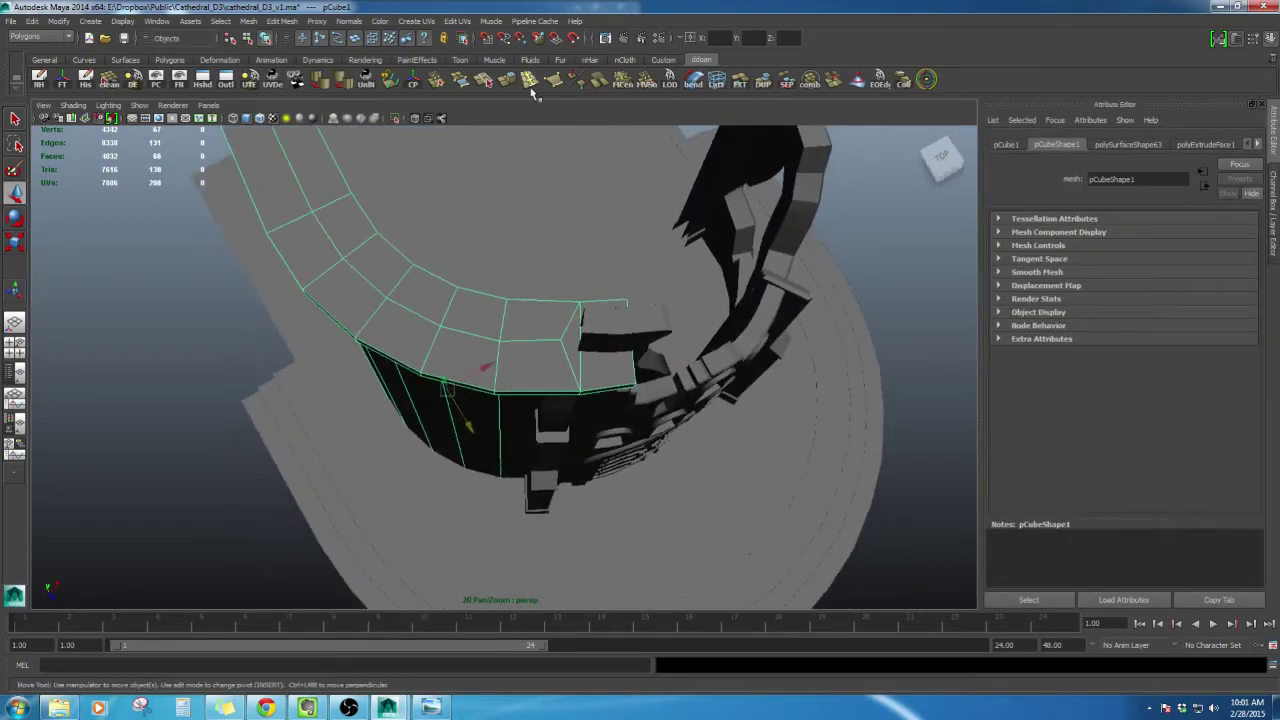
click(529, 80)
drag(560, 314, 586, 314)
key(ctrl+z)
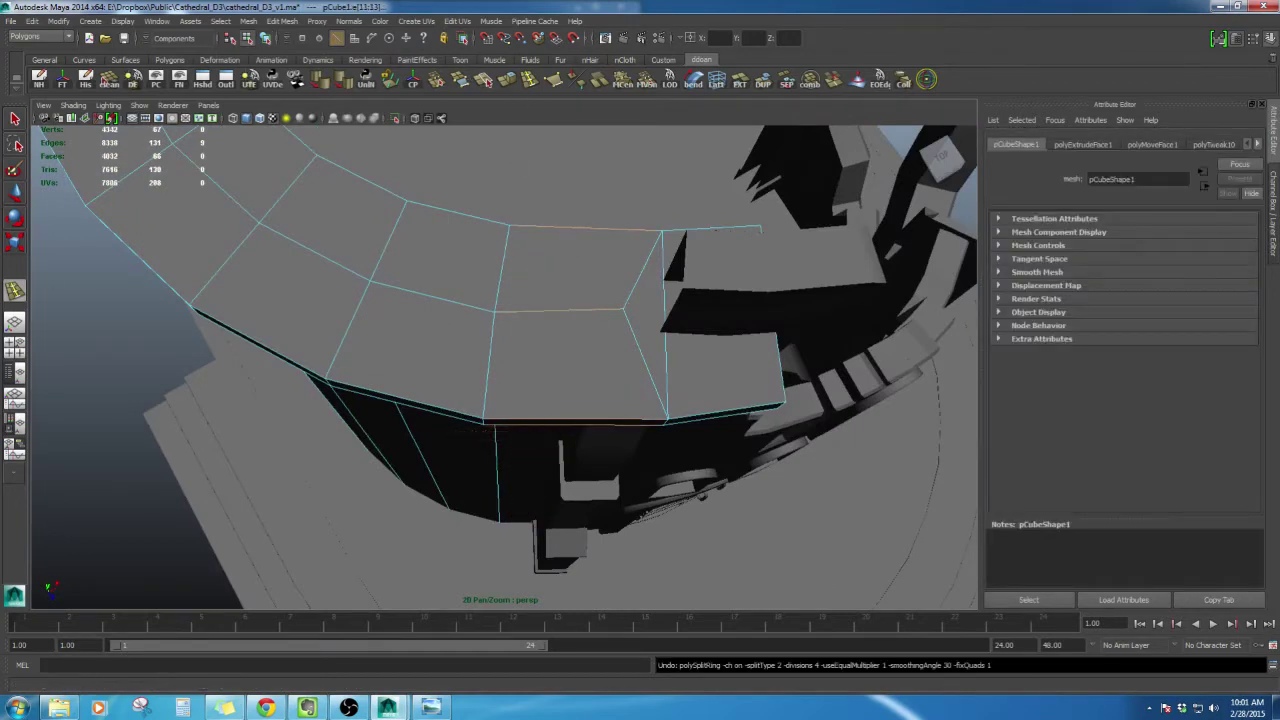
double_click(15, 291)
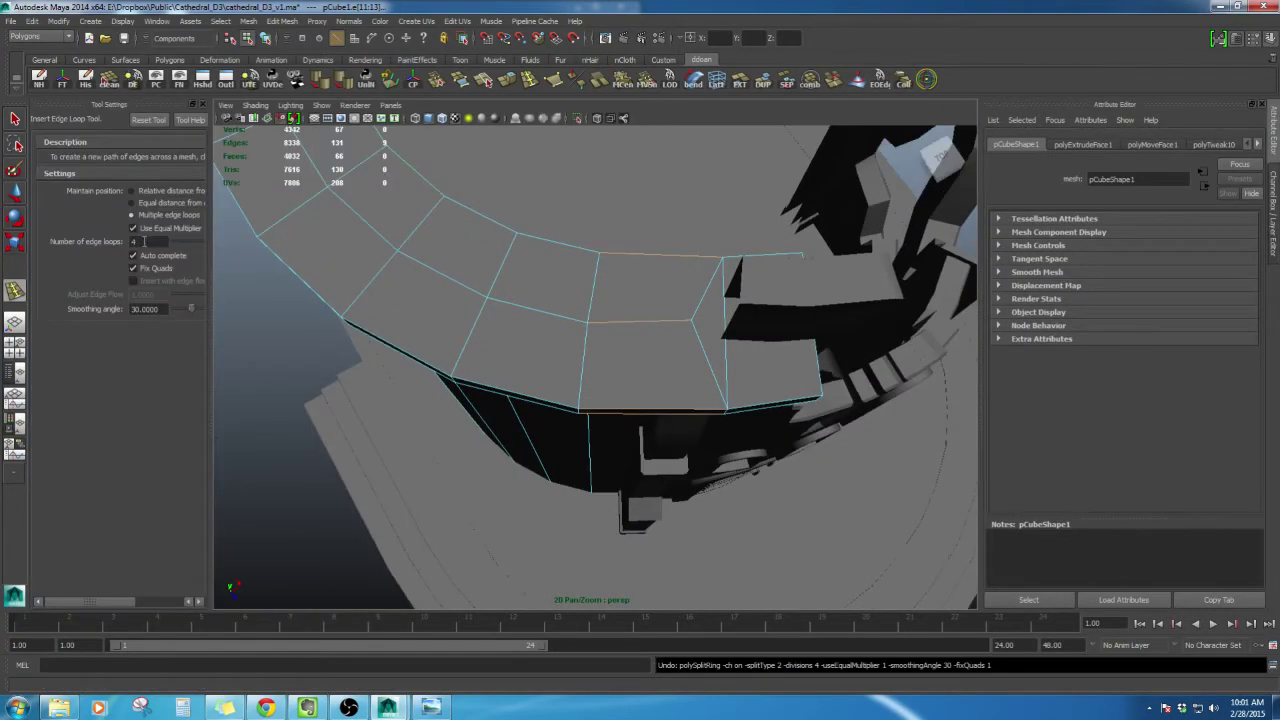
click(132, 191)
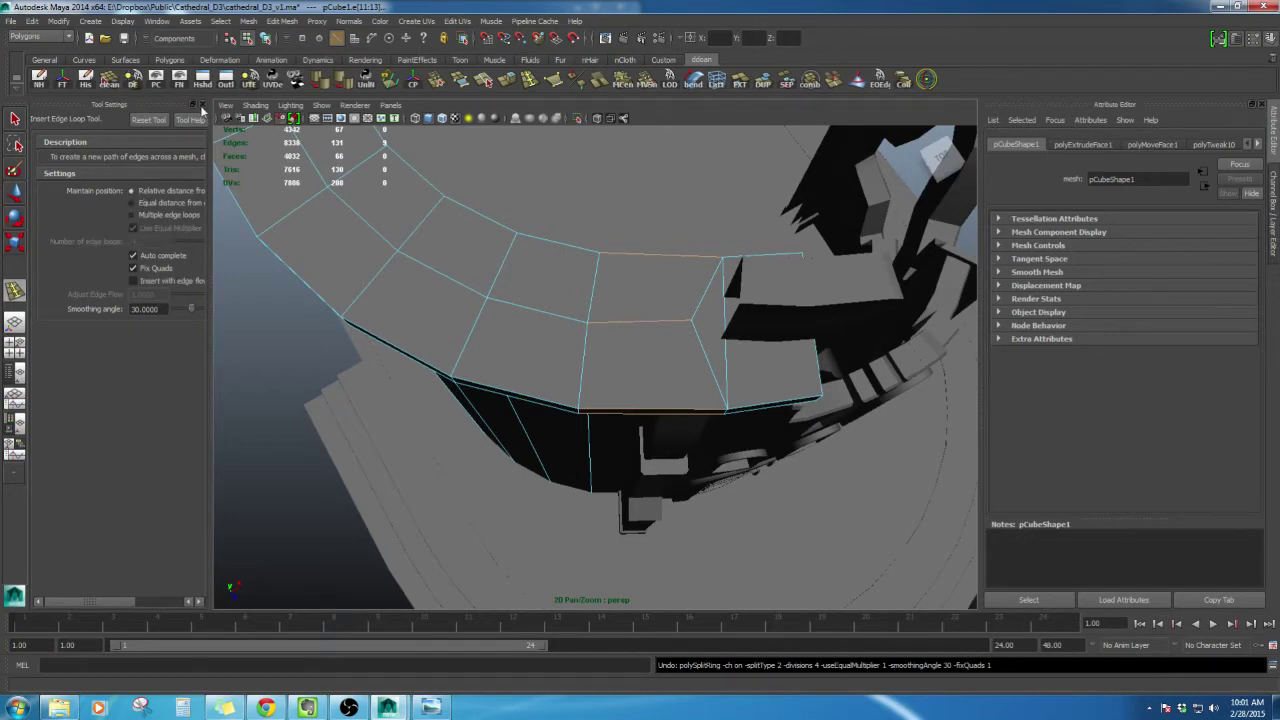
click(201, 106)
Insert additional edge loops between the existing edges across the curved section of the wall and its cap, and return to object selection
scroll(510, 348, up, 3)
mouse_move(525, 348)
mouse_down()
mouse_move(543, 351)
mouse_move(519, 327)
mouse_up()
alt+drag(458, 379, 575, 375)
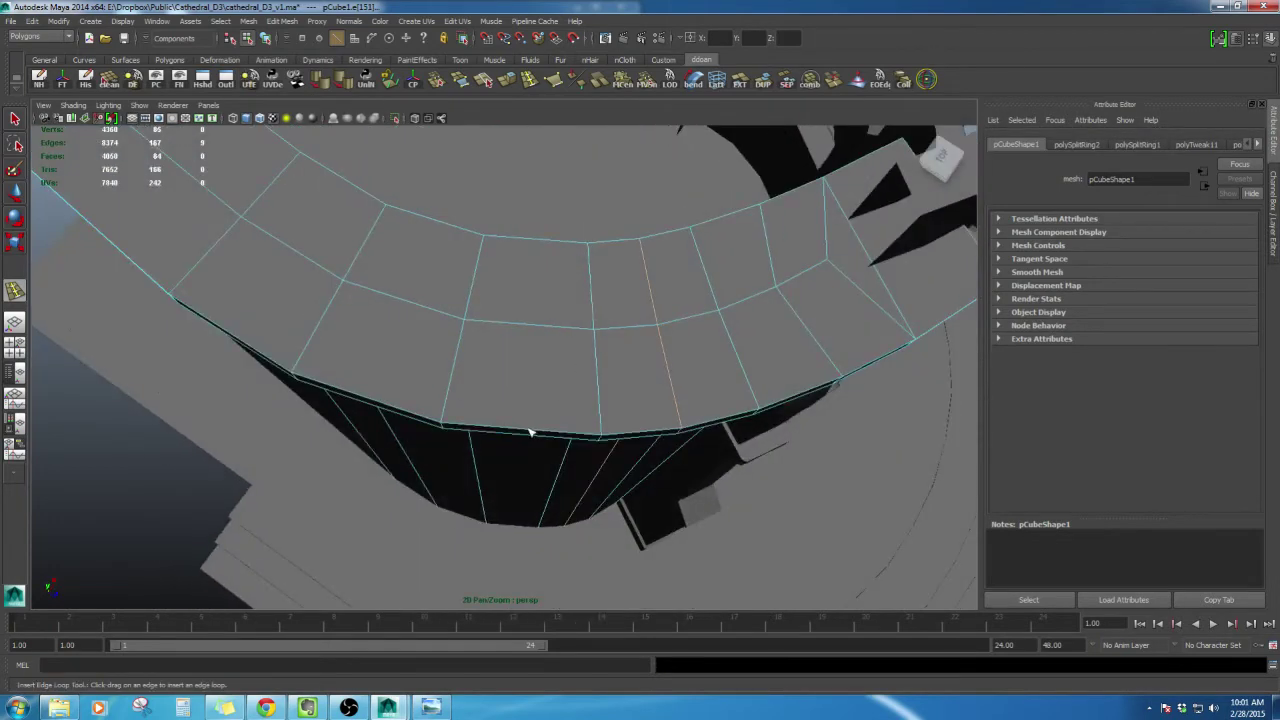
drag(530, 432, 516, 400)
alt+drag(516, 400, 552, 384)
scroll(557, 385, up, 2)
drag(477, 366, 466, 366)
alt+drag(586, 371, 640, 401)
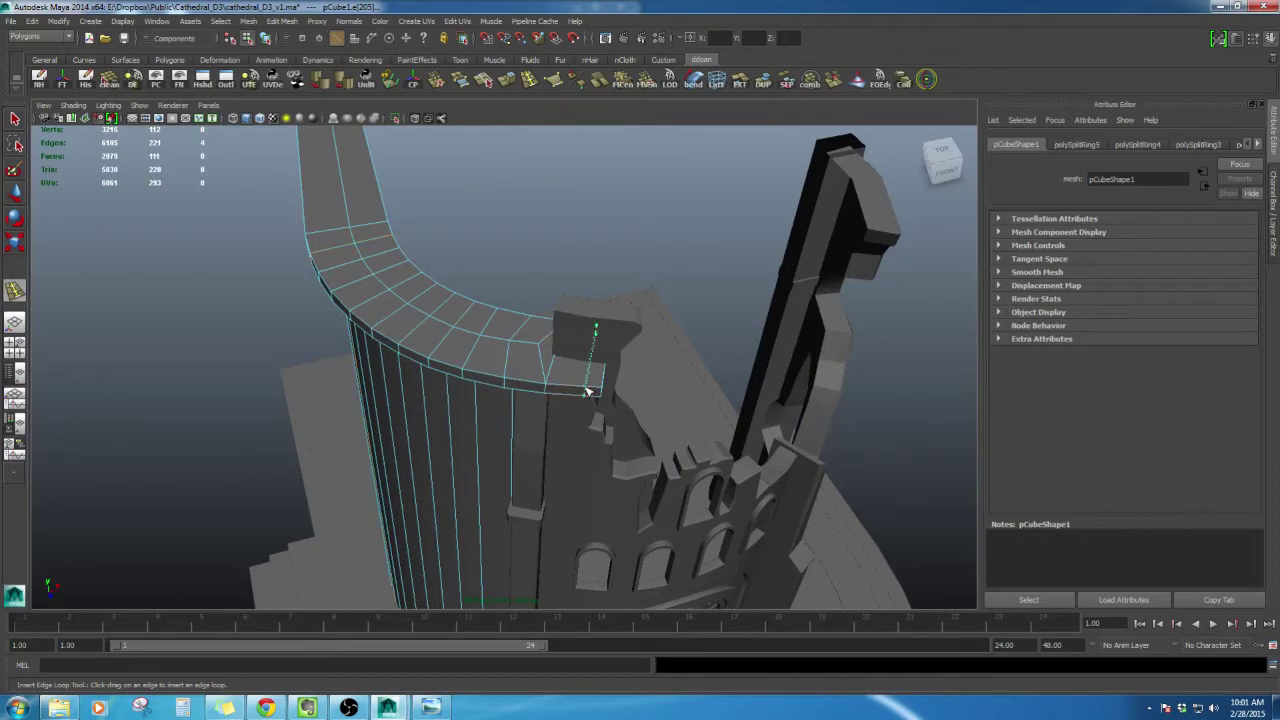
drag(577, 389, 577, 389)
alt+drag(669, 400, 603, 340)
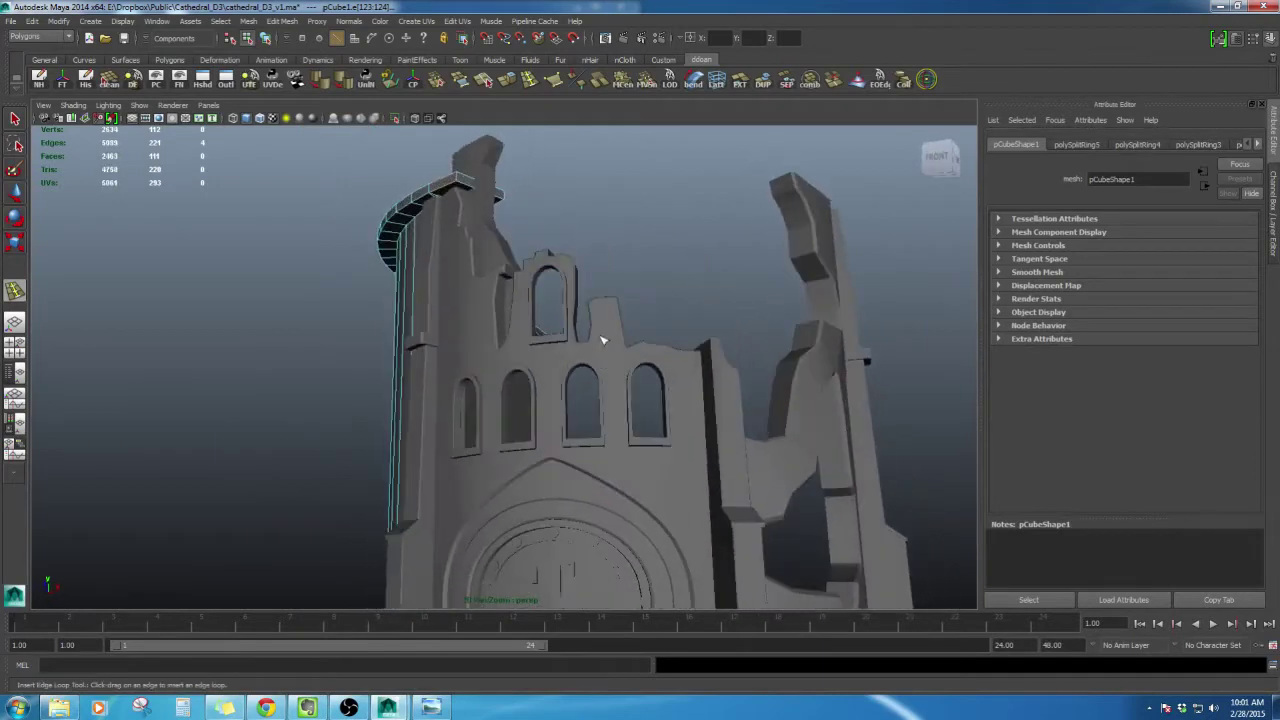
key(F8)
key(w)
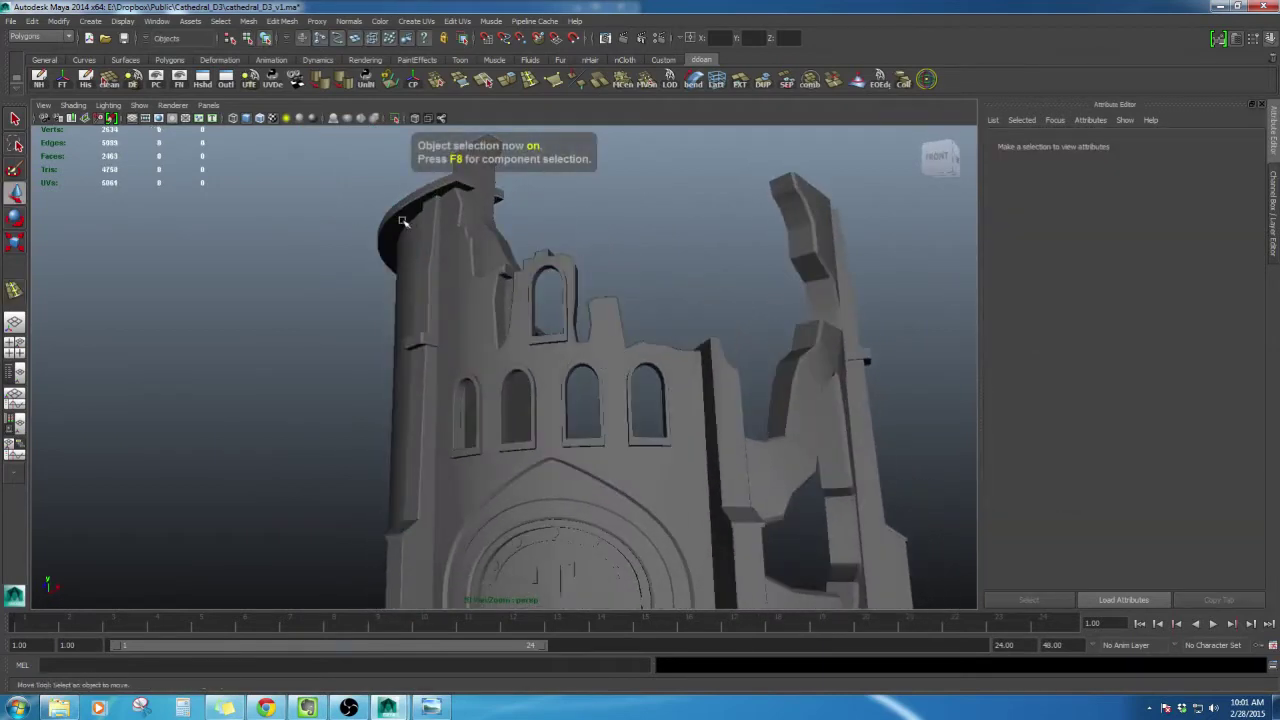
Examine the wall cap and facade from the front and compare the ruin with the reference artwork
click(406, 220)
scroll(511, 291, down, 4)
click(588, 295)
alt+drag(588, 295, 640, 314)
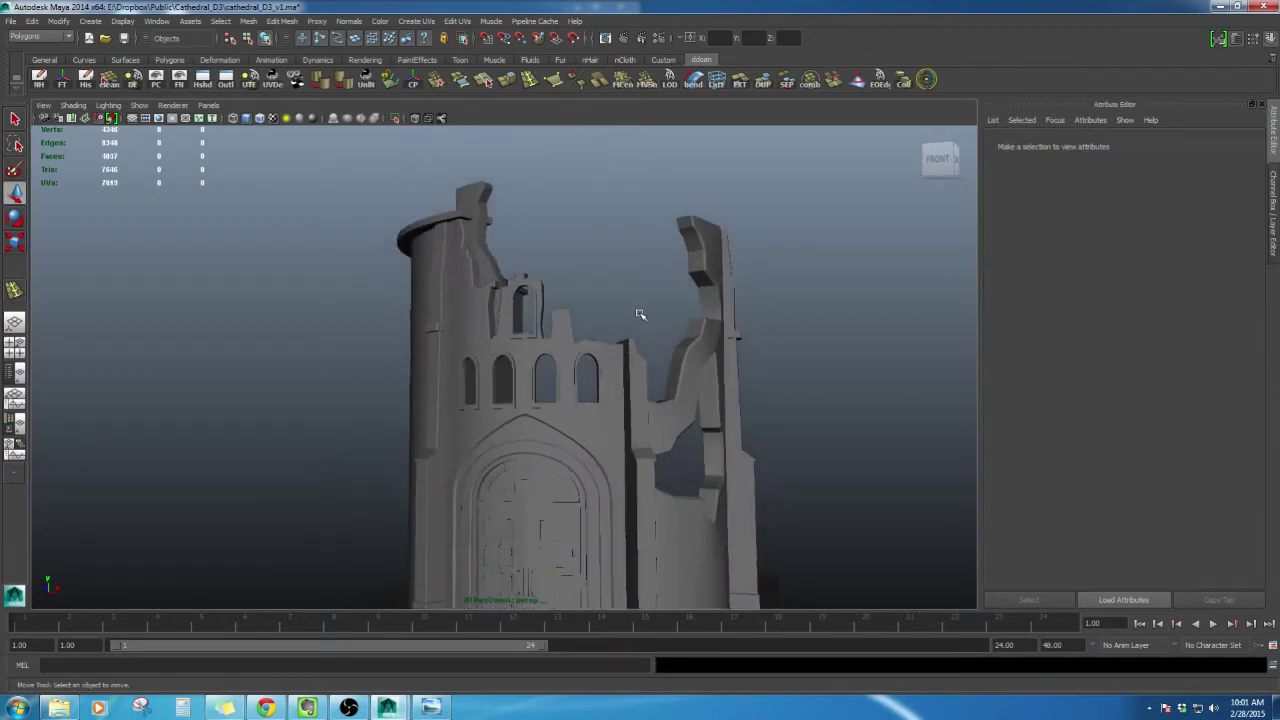
scroll(588, 298, up, 2)
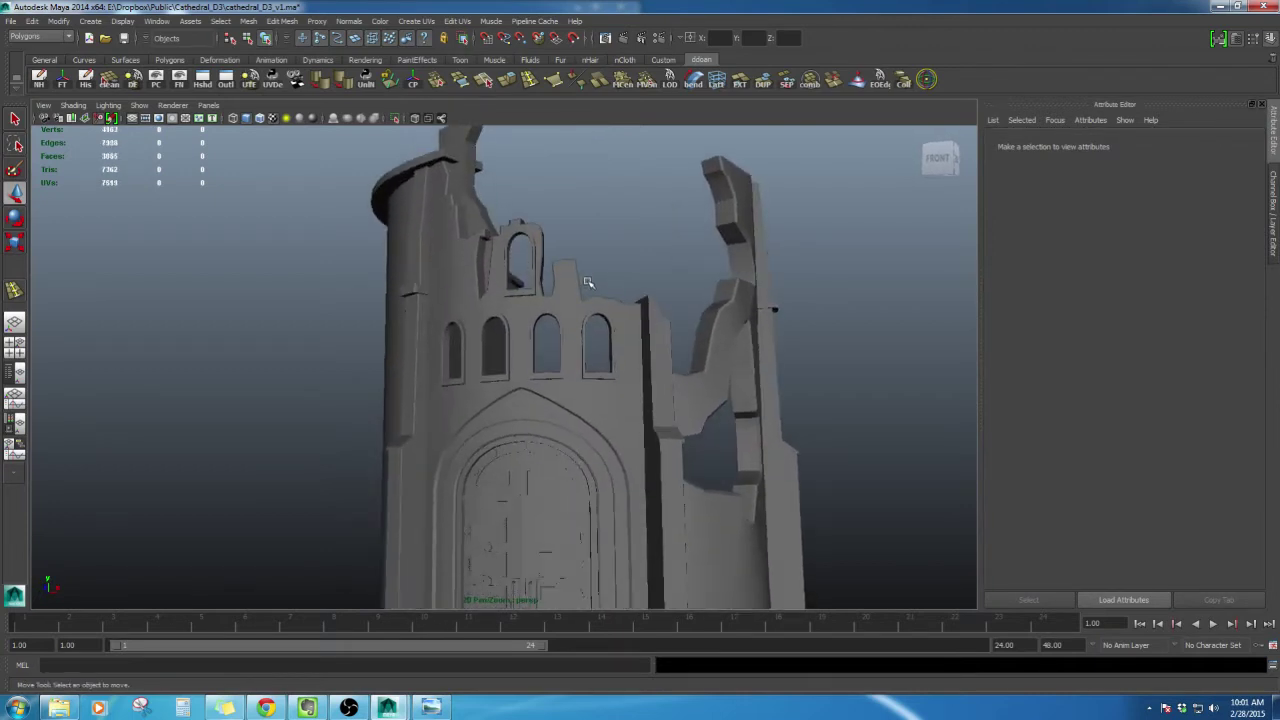
scroll(588, 290, down, 3)
alt+drag(580, 279, 634, 312)
click(436, 707)
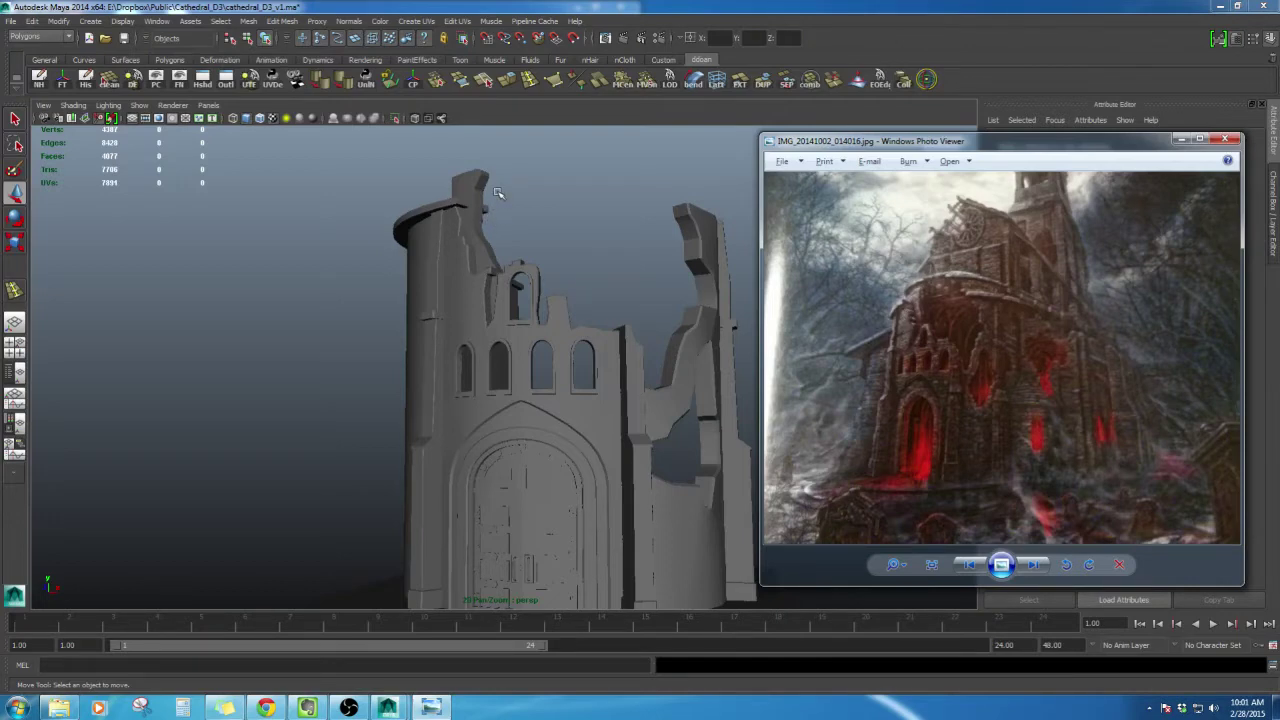
alt+drag(498, 192, 509, 491)
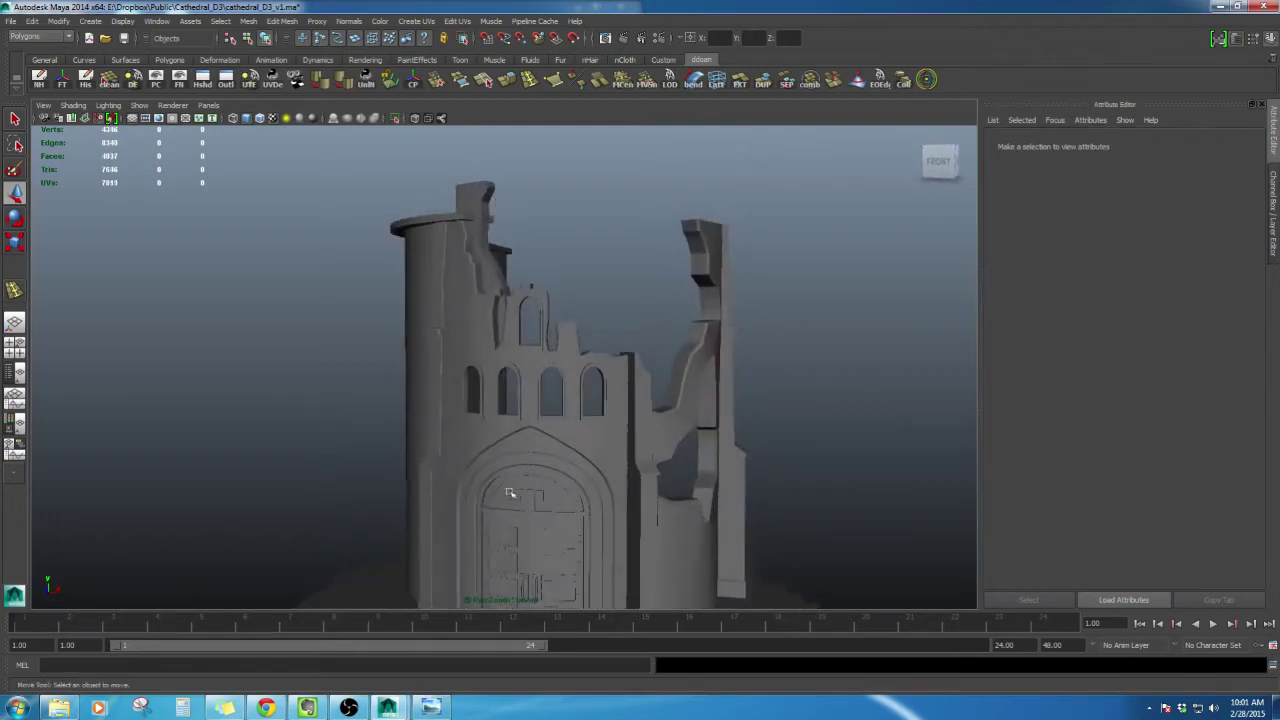
key(alt+Tab)
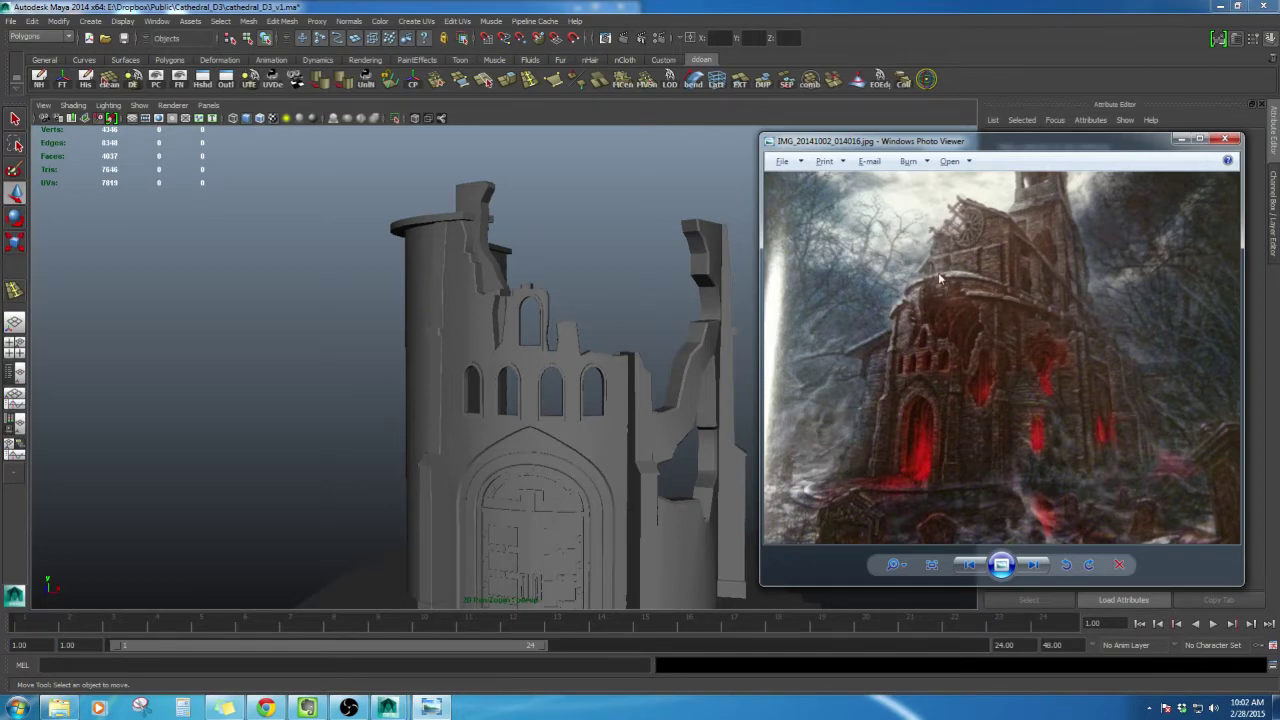
Try to shift the vertices at the rear end of the intact curved wall sideways from above, and undo the changes
alt+drag(615, 266, 556, 364)
click(552, 360)
right_drag(555, 361, 508, 362)
alt+drag(508, 364, 606, 488)
drag(501, 463, 505, 464)
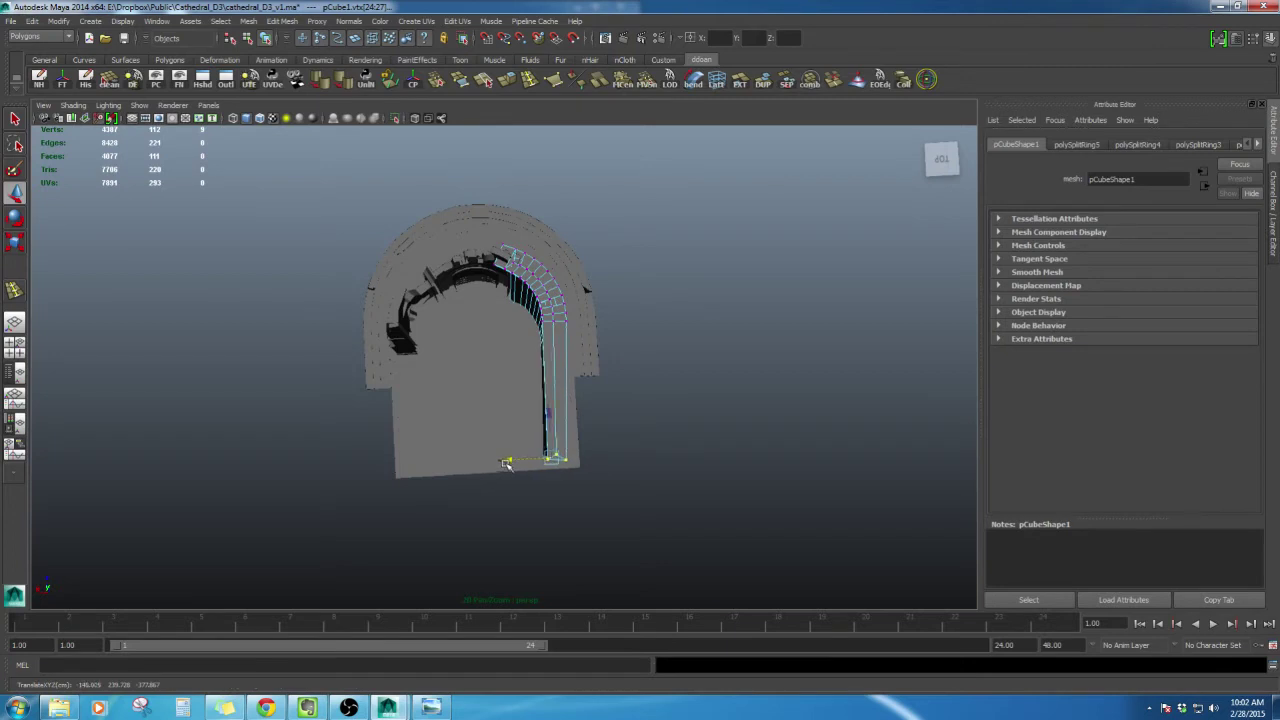
alt+drag(513, 420, 527, 421)
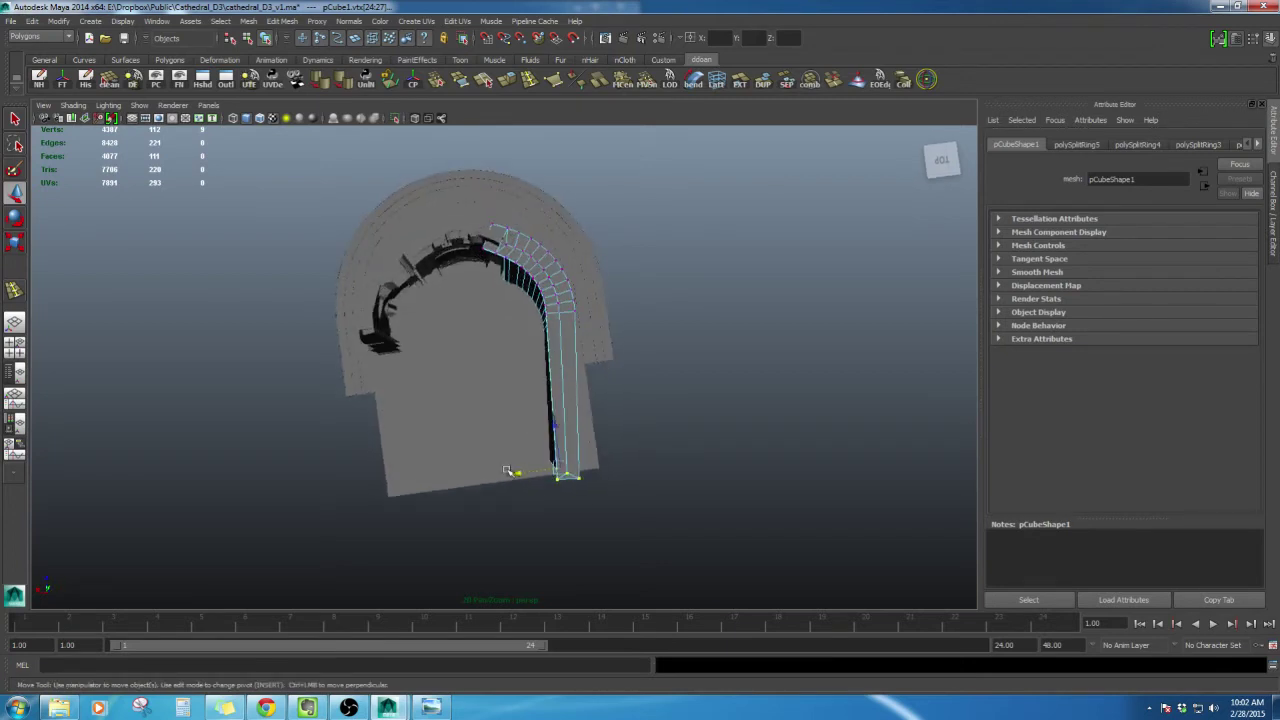
drag(507, 470, 514, 449)
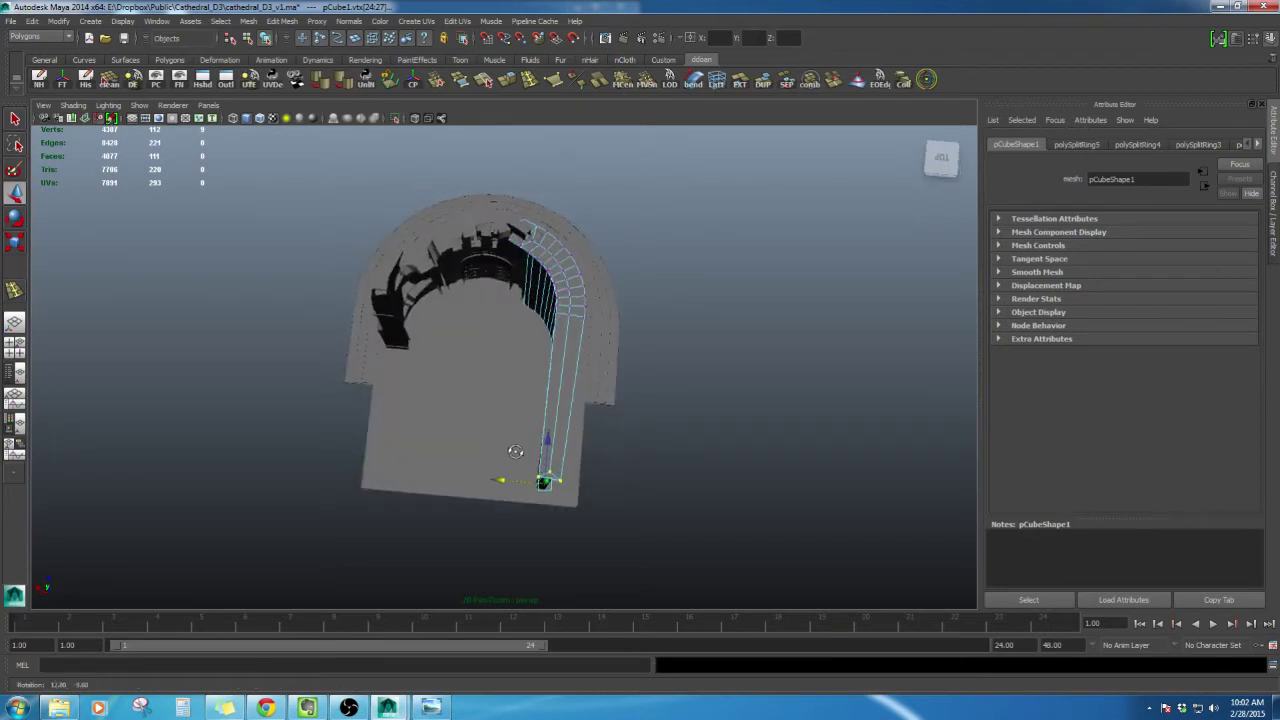
right_drag(566, 326, 566, 298)
scroll(568, 323, up, 3)
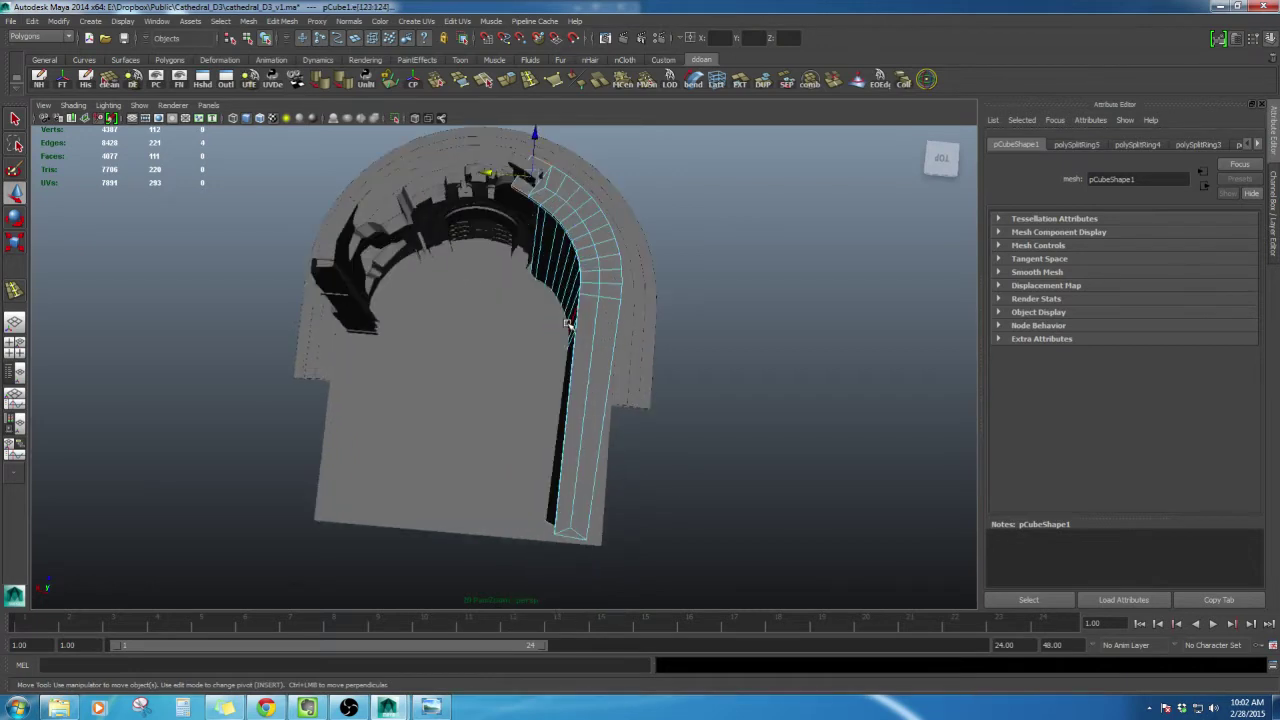
key(ctrl+z)
key(ctrl+z)
key(ctrl+z)
right_click(591, 261)
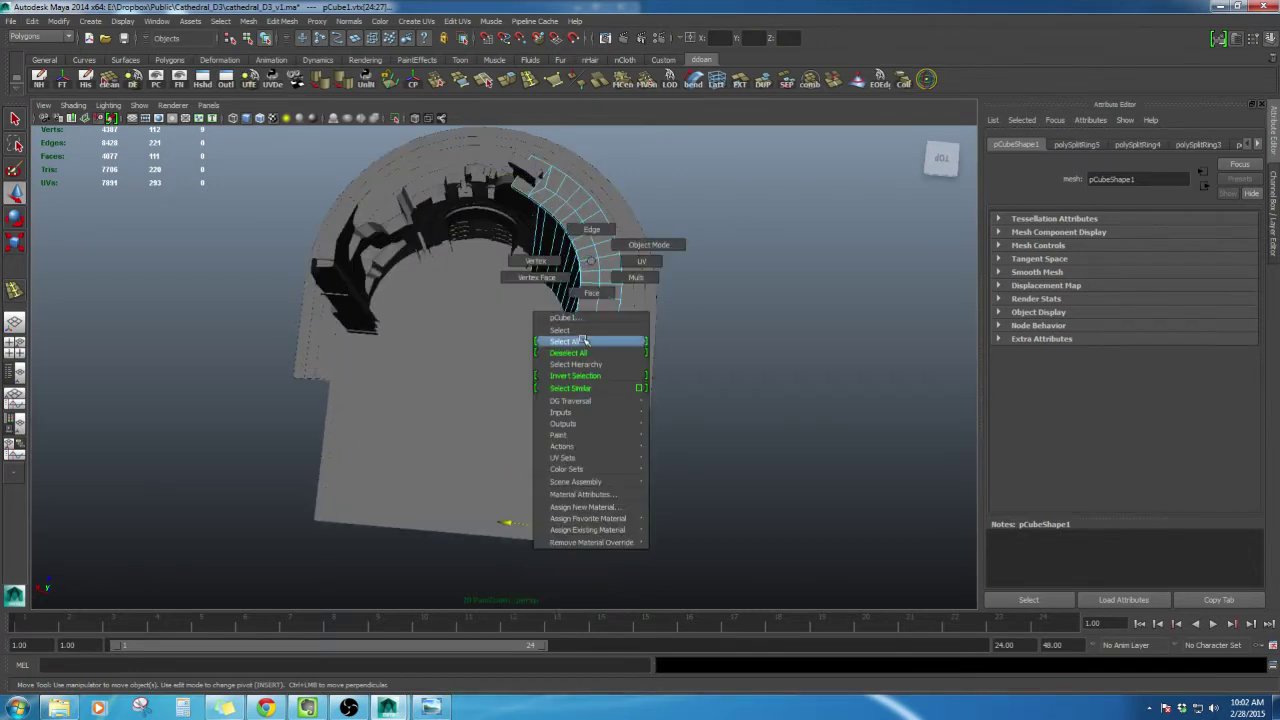
right_drag(583, 340, 581, 330)
Examine the cathedral ruin from the front and inspect its separate wall, door and facade pieces
alt+drag(581, 330, 726, 266)
scroll(726, 266, down, 4)
alt+drag(674, 358, 543, 432)
scroll(669, 381, up, 1)
click(669, 381)
click(604, 494)
click(716, 465)
click(577, 371)
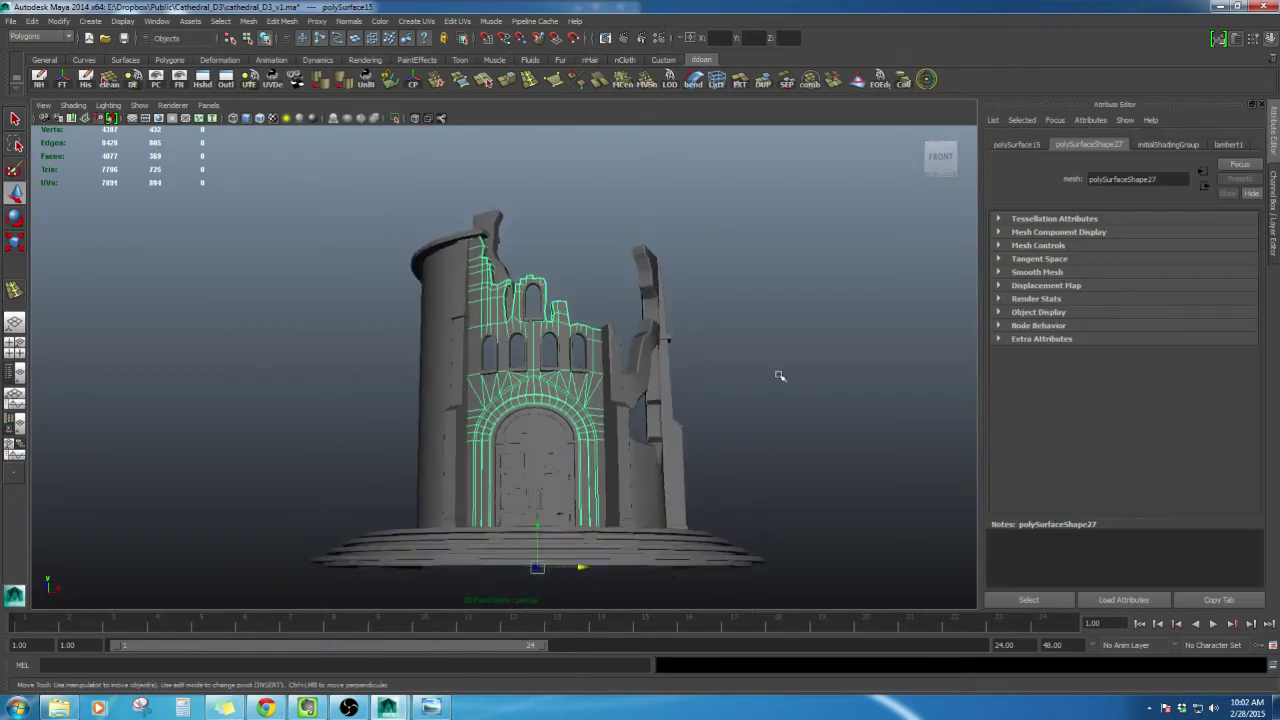
click(777, 374)
alt+drag(777, 374, 580, 484)
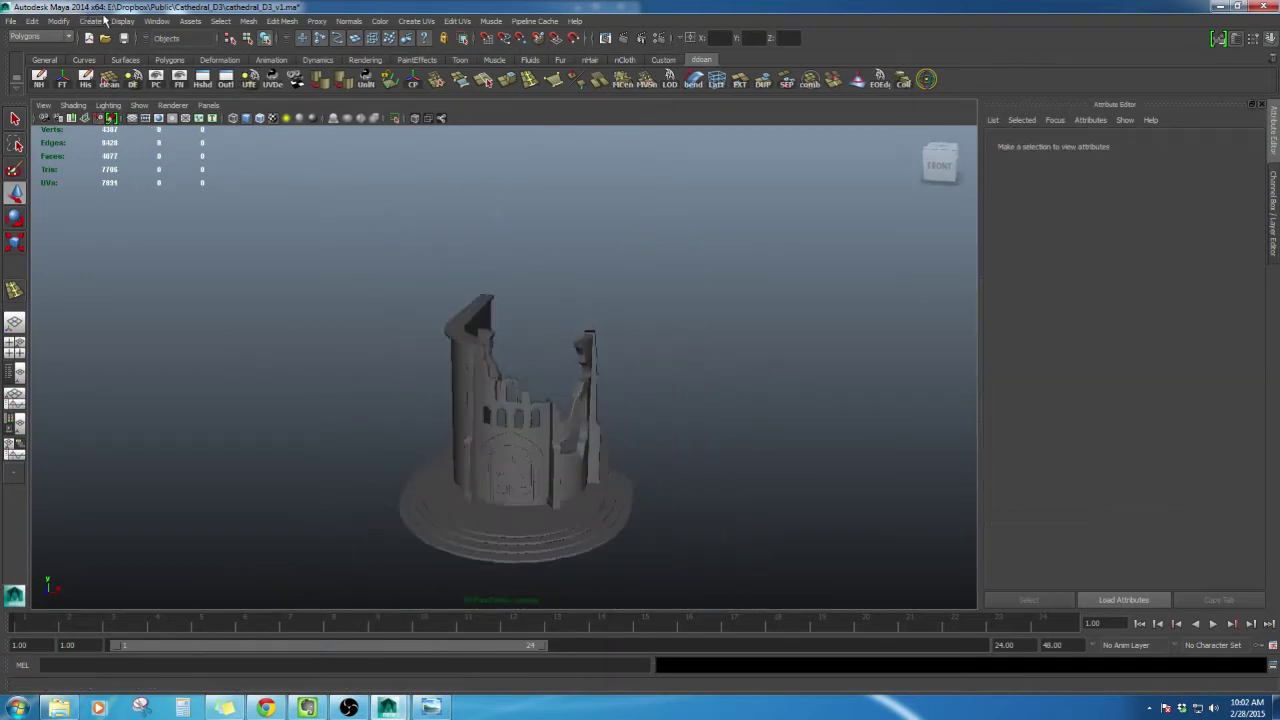
Create a polygon cylinder, scale it uniformly to about 76.6 and raise it to about Y 528.5 above the ruin
click(92, 21)
mouse_move(114, 51)
click(245, 86)
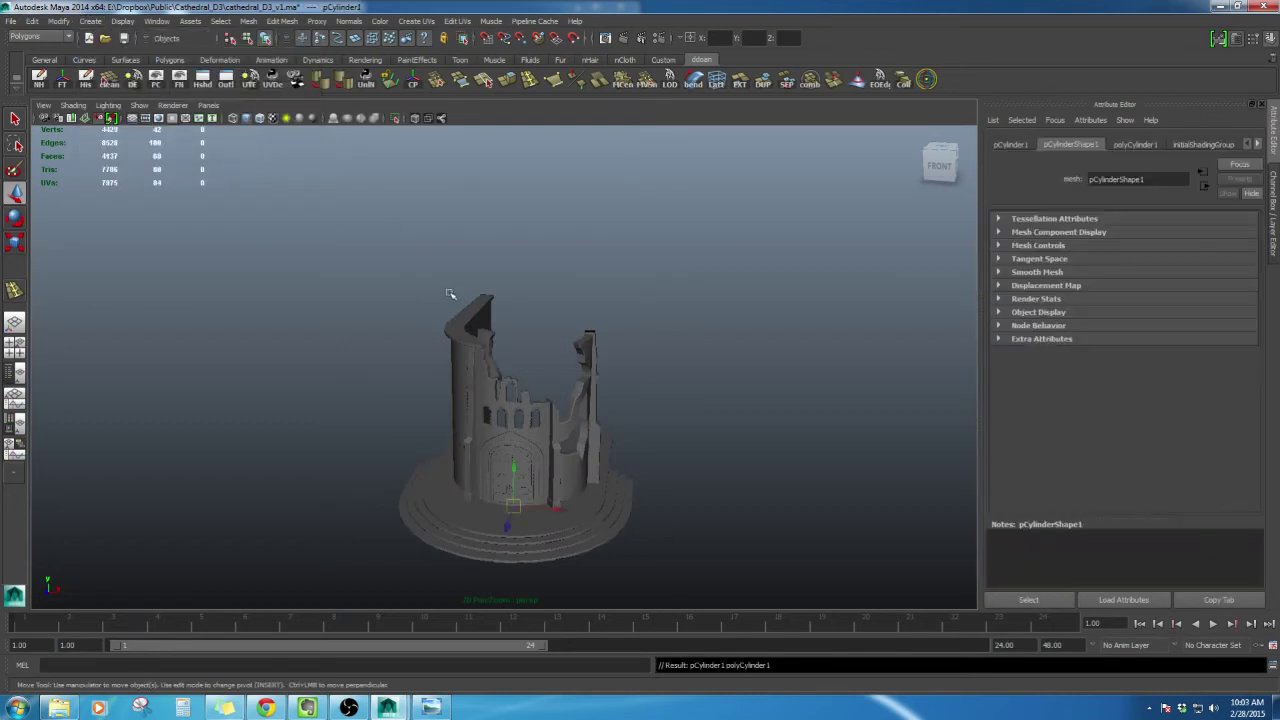
scroll(460, 320, down, 3)
scroll(514, 321, up, 6)
drag(507, 404, 720, 337)
key(r)
key(w)
scroll(609, 280, up, 5)
click(1270, 39)
scroll(672, 335, down, 4)
scroll(784, 304, up, 3)
click(720, 337)
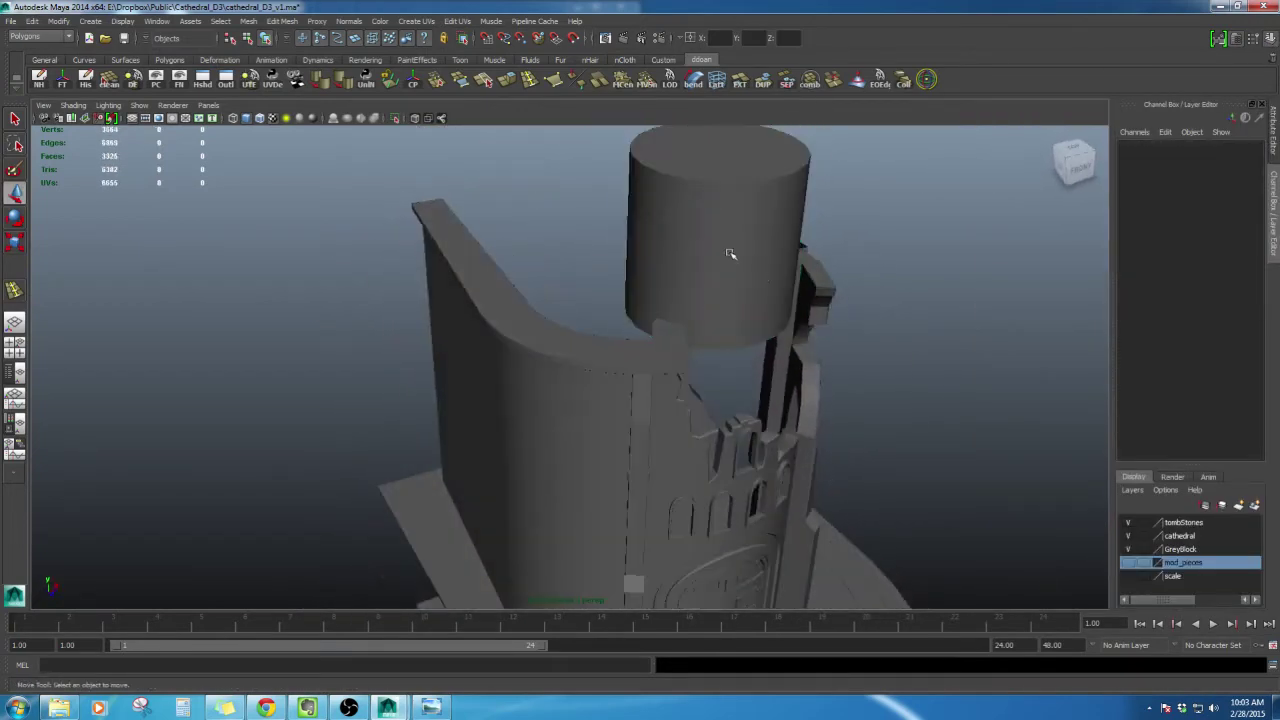
Select the centre vertex of the cylinder's top face, try a vertex extrusion there and undo it
click(737, 266)
alt+drag(713, 291, 668, 318)
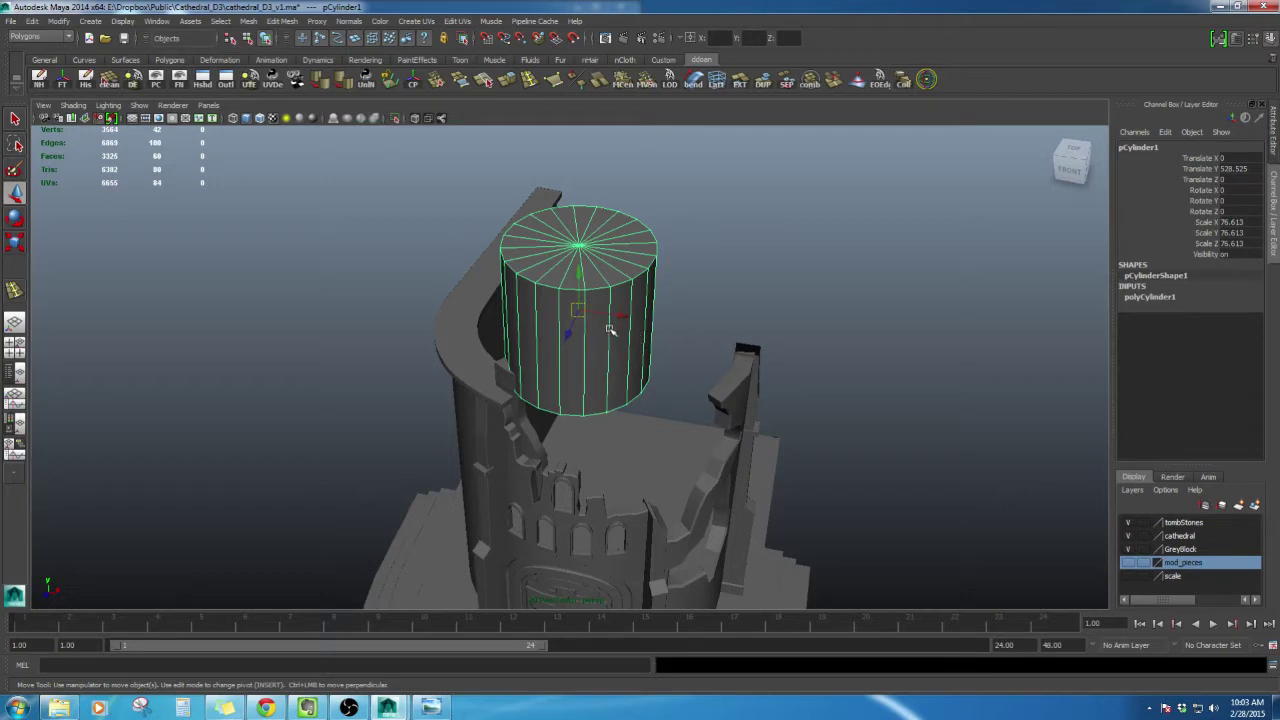
alt+drag(663, 350, 534, 395)
alt+middle_drag(534, 395, 590, 422)
scroll(660, 382, up, 4)
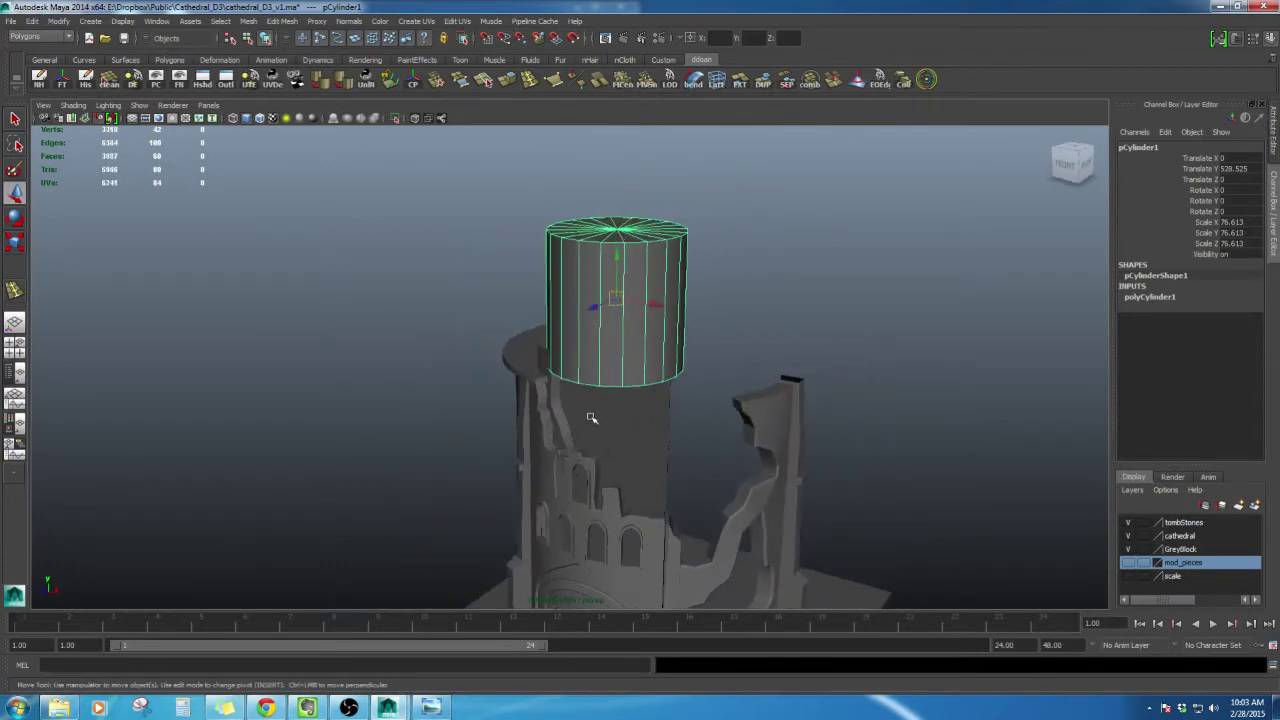
alt+drag(591, 418, 660, 450)
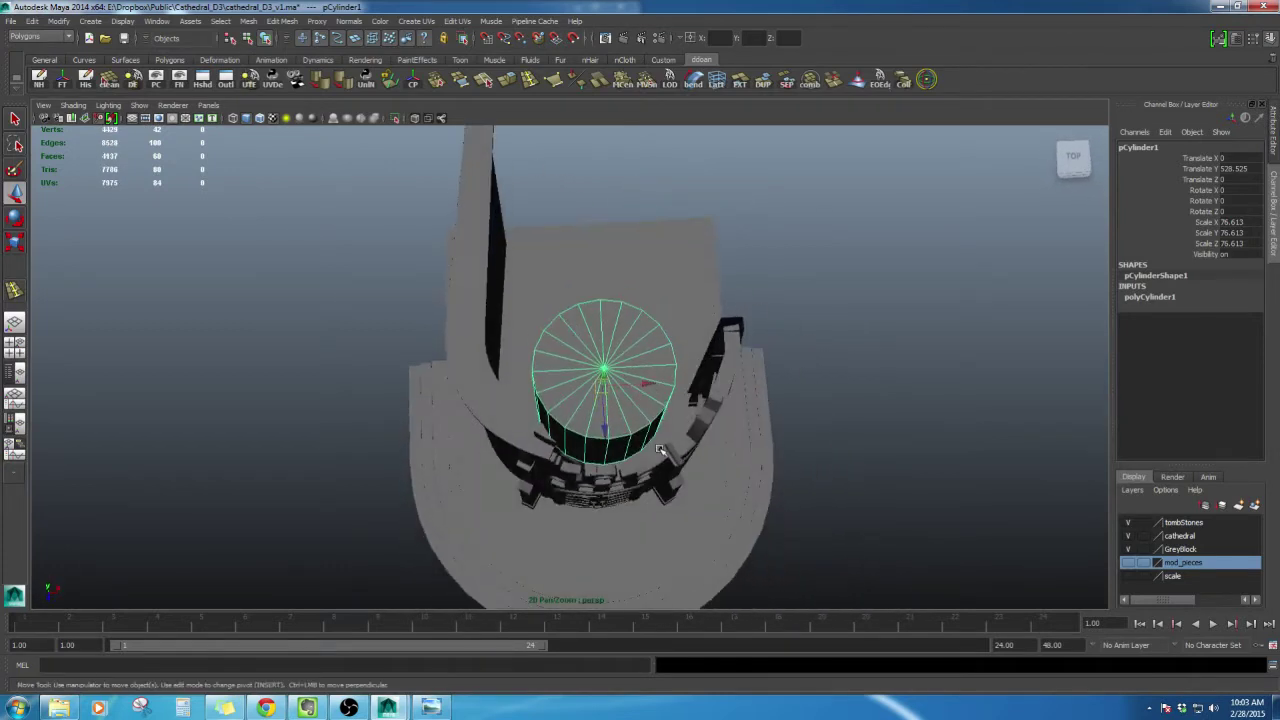
scroll(660, 450, up, 4)
right_drag(666, 337, 675, 362)
click(630, 368)
alt+drag(674, 356, 661, 314)
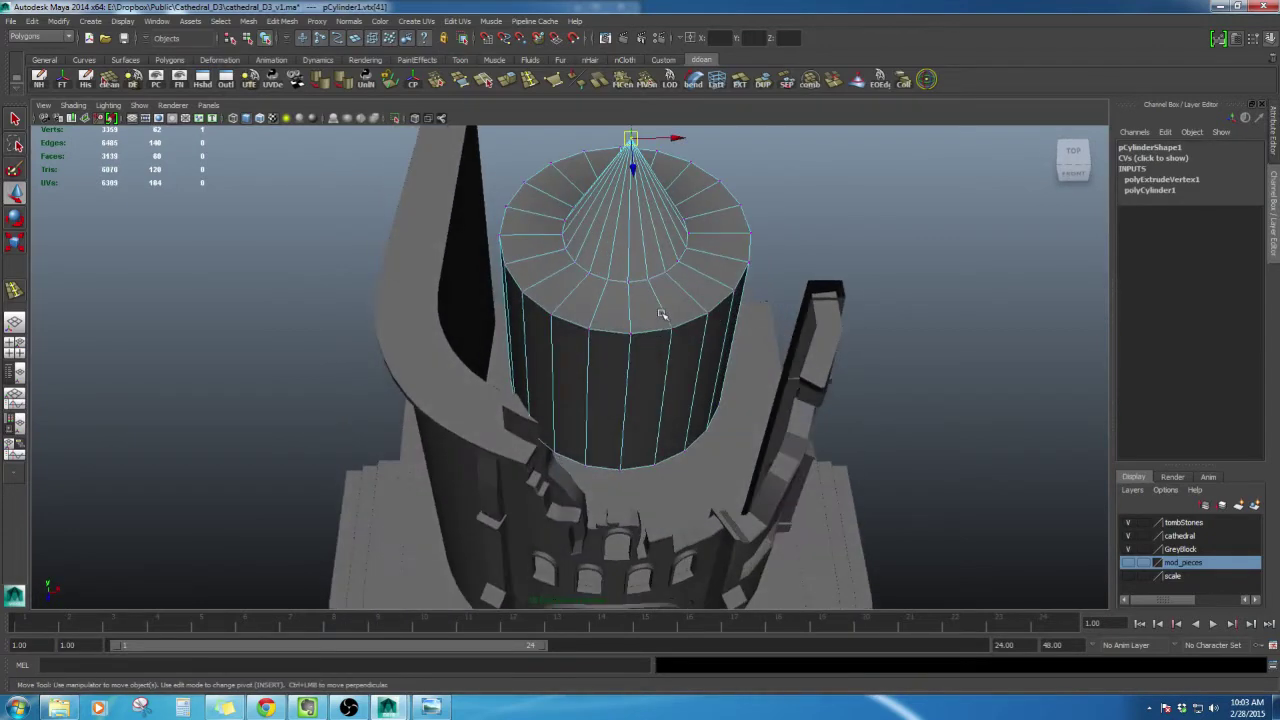
key(ctrl+z)
Extrude the centre vertex of the cylinder's top upward and snap the extruded tip back down flush with the top face
alt+middle_drag(666, 312, 651, 480)
alt+drag(651, 480, 660, 428)
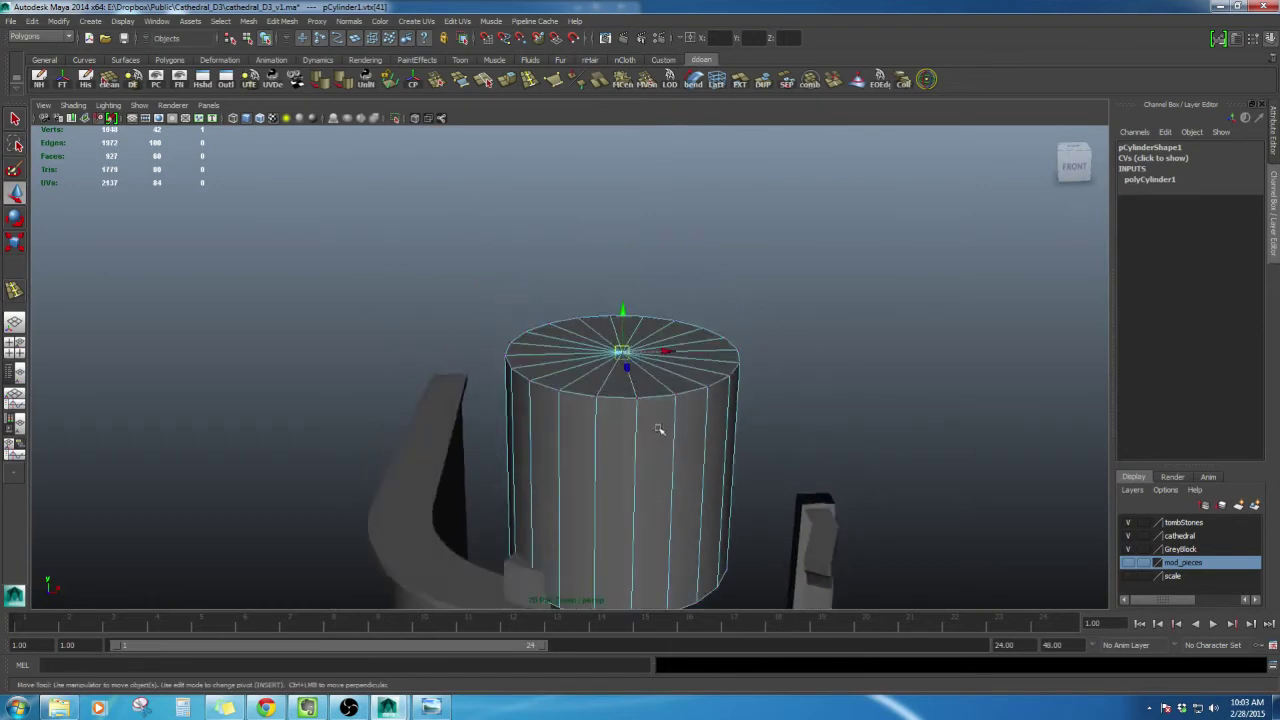
scroll(659, 422, up, 2)
mouse_move(705, 351)
shift+right_down()
mouse_move(700, 334)
mouse_move(696, 354)
shift+right_up()
click(638, 169)
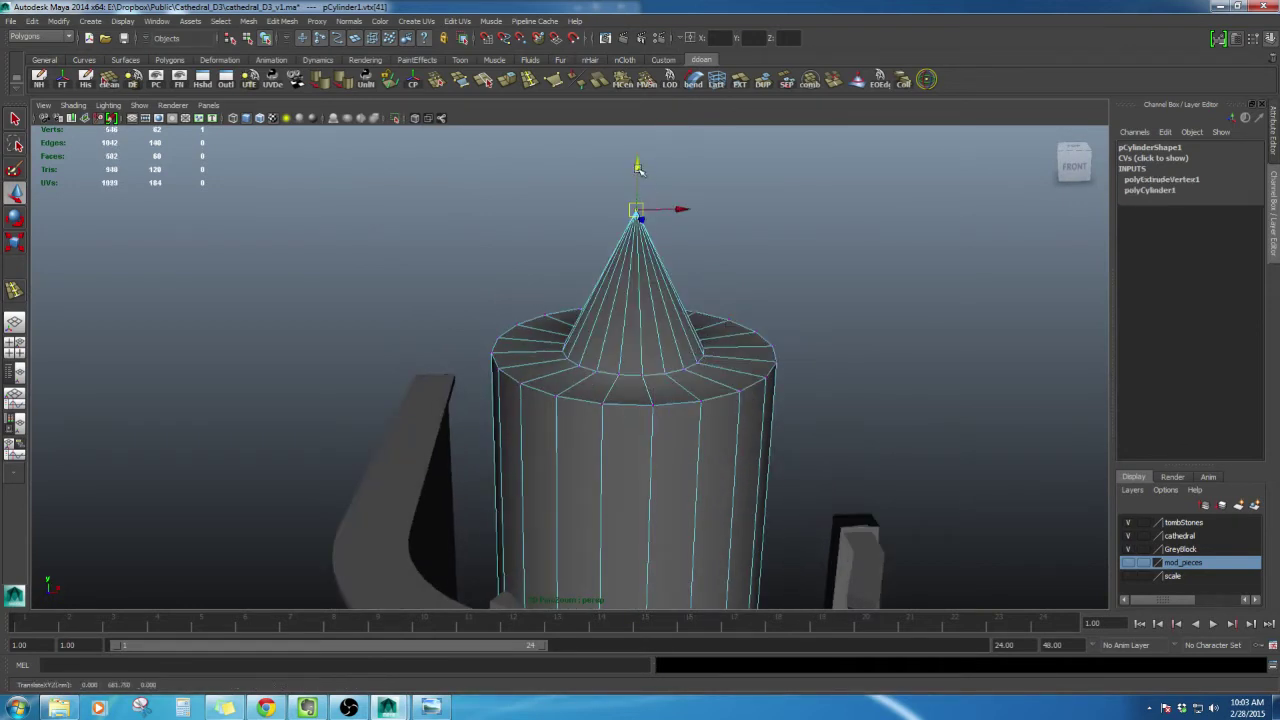
scroll(680, 362, up, 2)
key(v)
middle_drag(701, 370, 703, 371)
Select the inner ring of edges on the cylinder's top and raise it slightly above the rim
right_drag(743, 328, 744, 302)
double_click(699, 324)
scroll(700, 326, down, 3)
alt+drag(700, 326, 711, 336)
alt+middle_drag(711, 336, 721, 355)
alt+drag(720, 355, 730, 383)
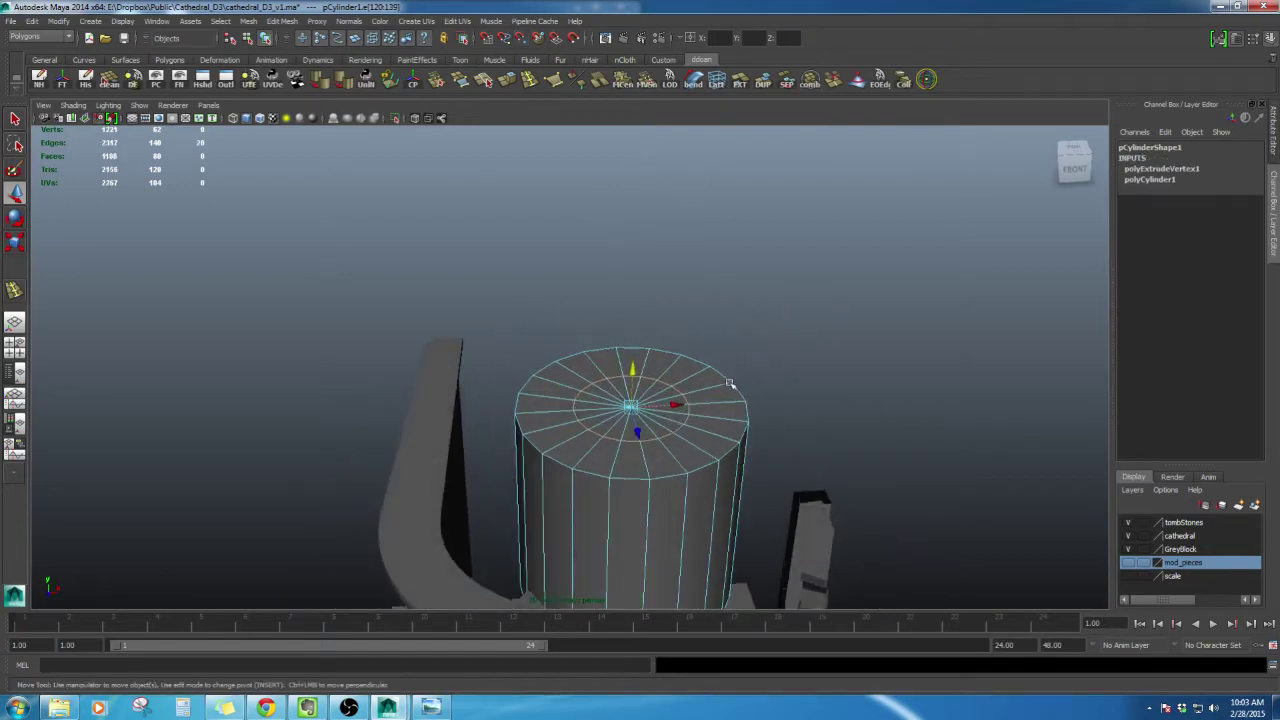
scroll(662, 392, up, 5)
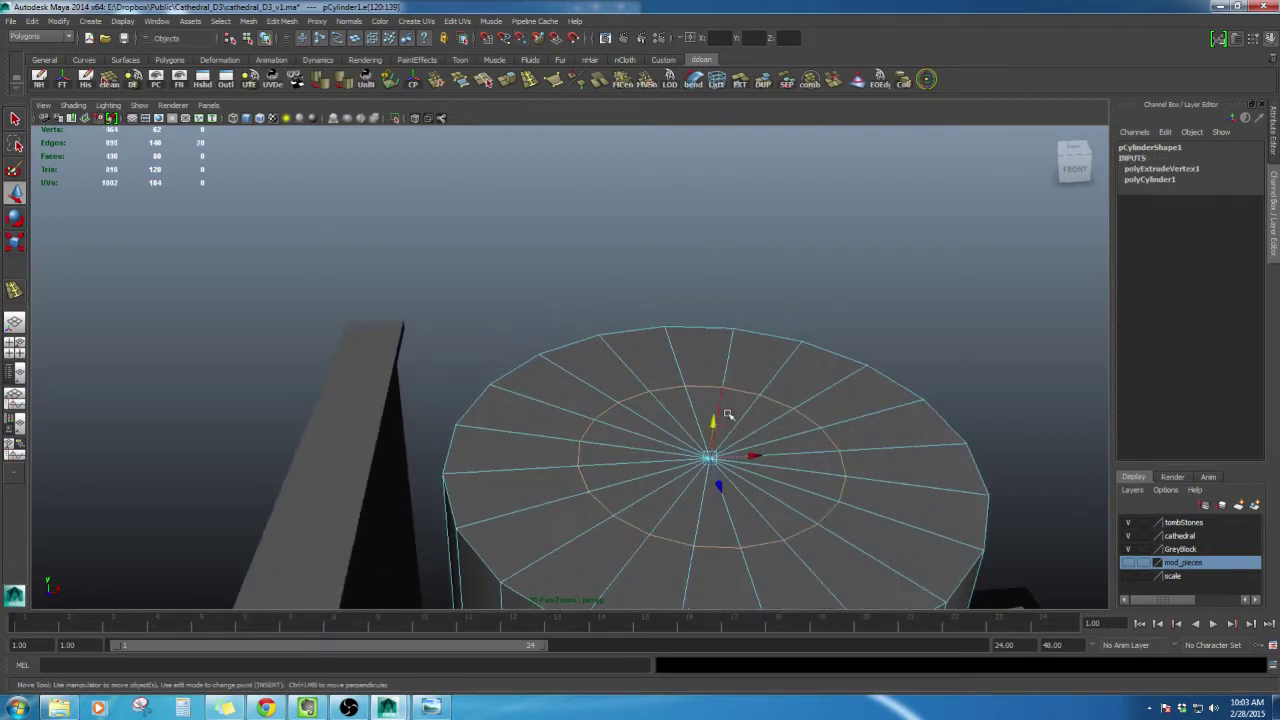
right_drag(753, 414, 700, 418)
drag(690, 436, 734, 467)
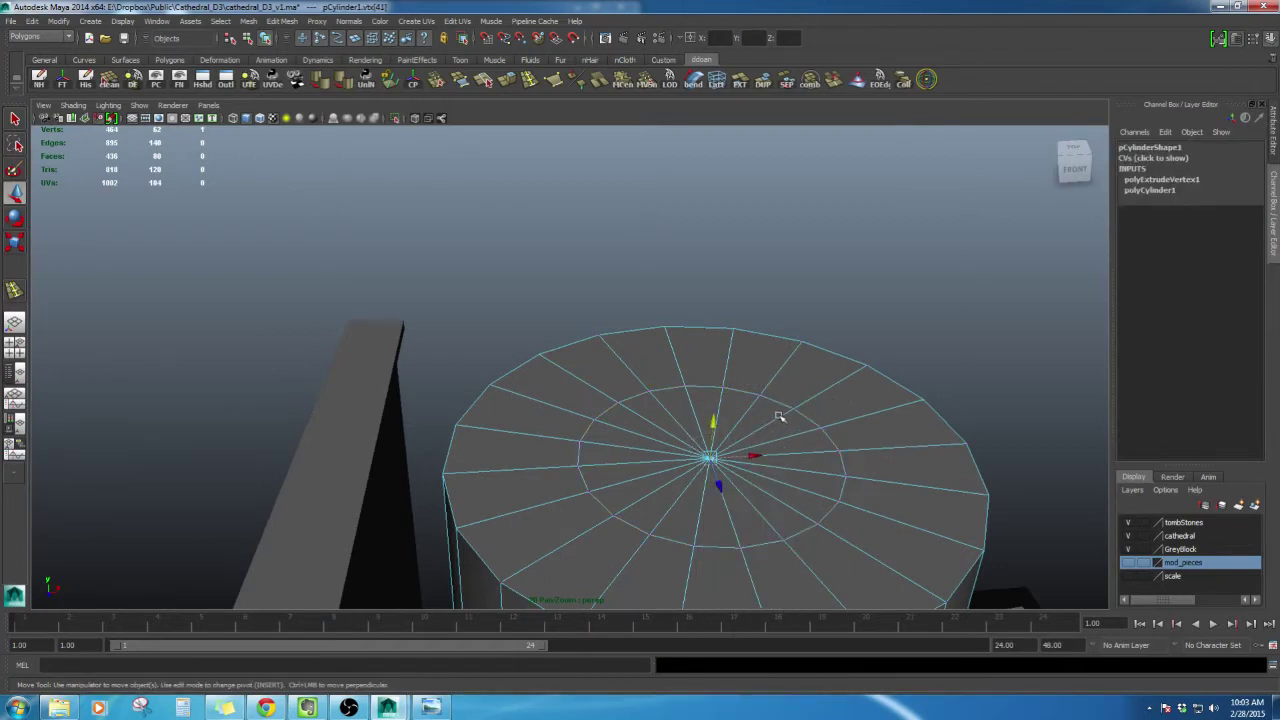
key(ctrl+z)
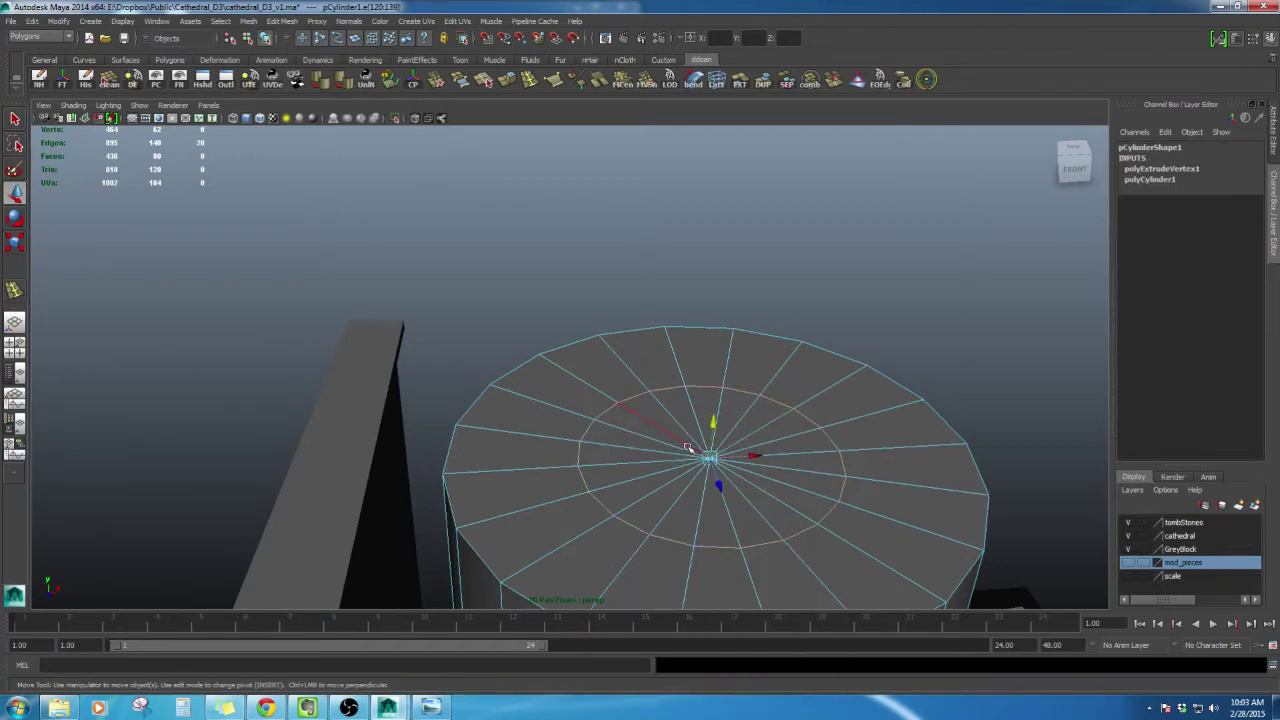
drag(713, 423, 712, 396)
scroll(712, 397, down, 2)
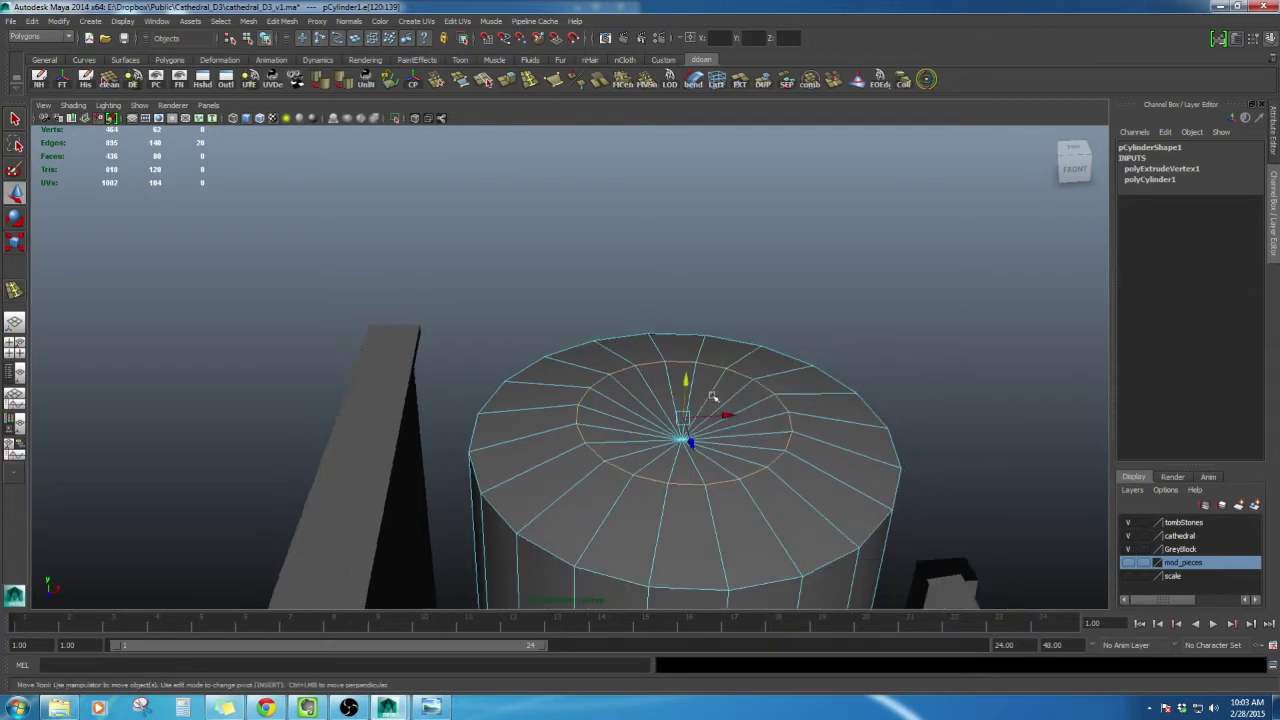
Raise the centre vertex of the cylinder's top above the inner ring to form a shallow conical roof
right_drag(712, 397, 655, 394)
drag(644, 418, 709, 454)
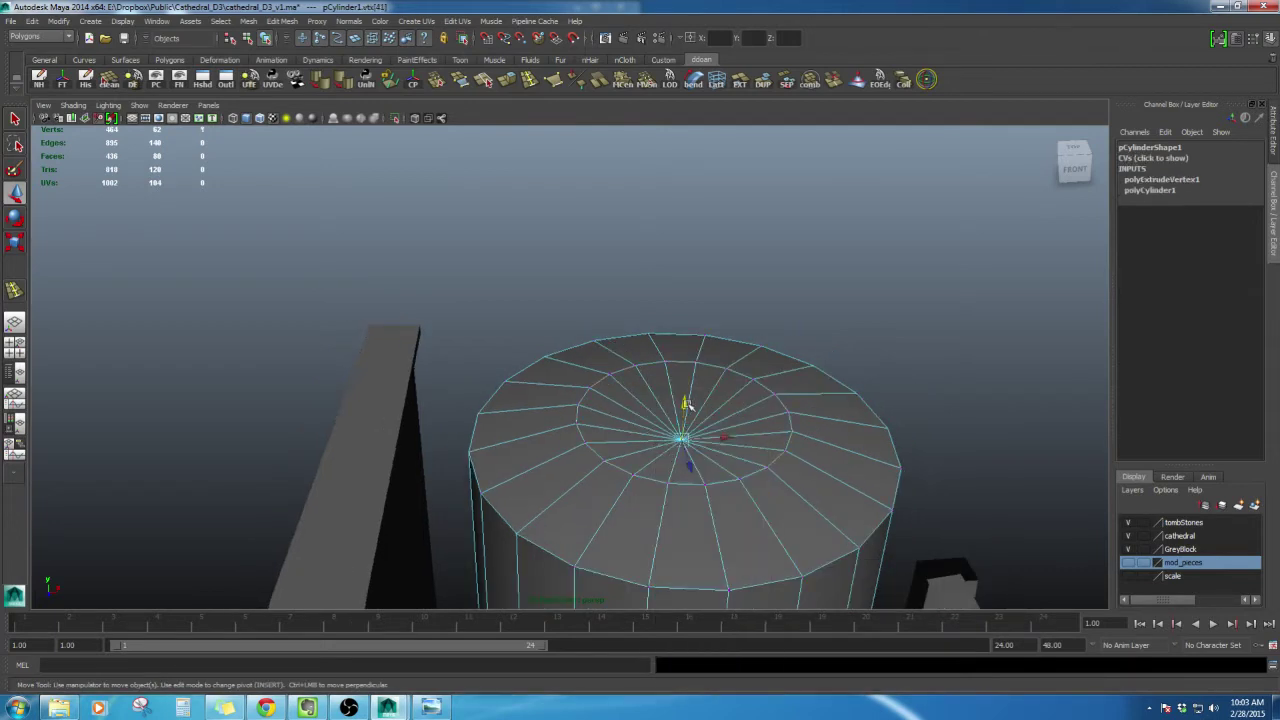
alt+drag(688, 357, 660, 263)
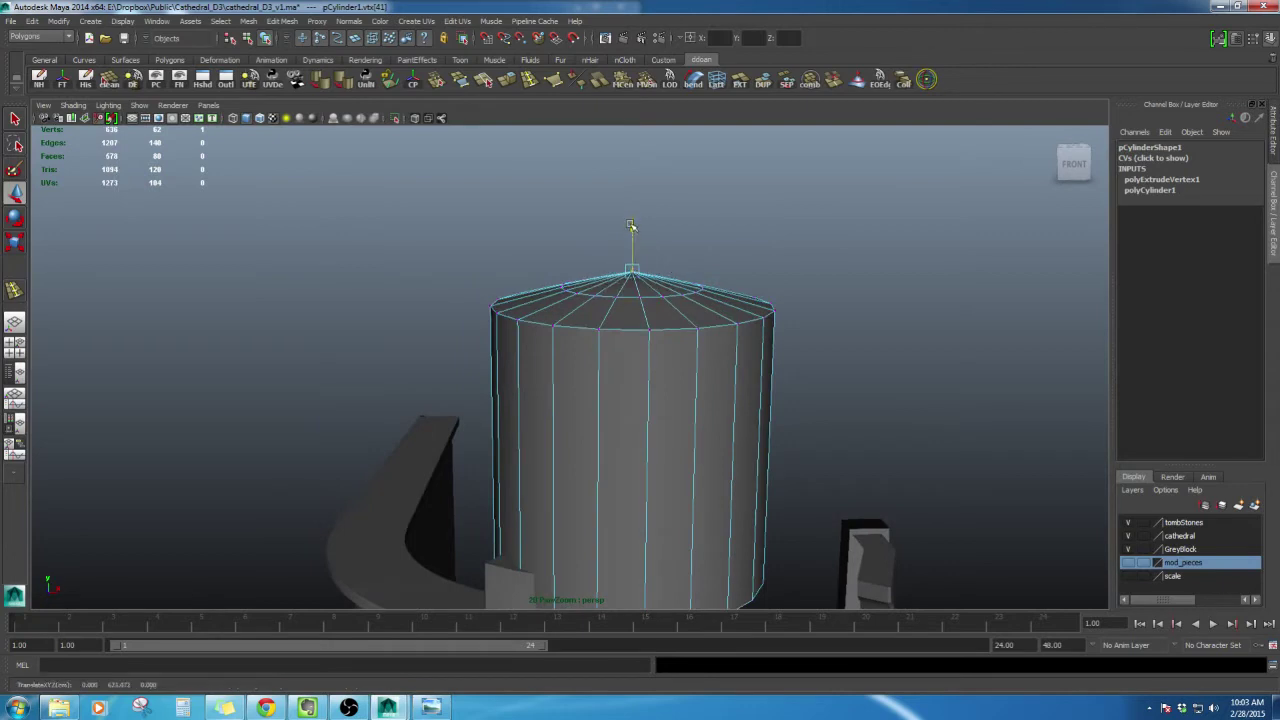
right_drag(669, 312, 677, 384)
scroll(677, 396, down, 2)
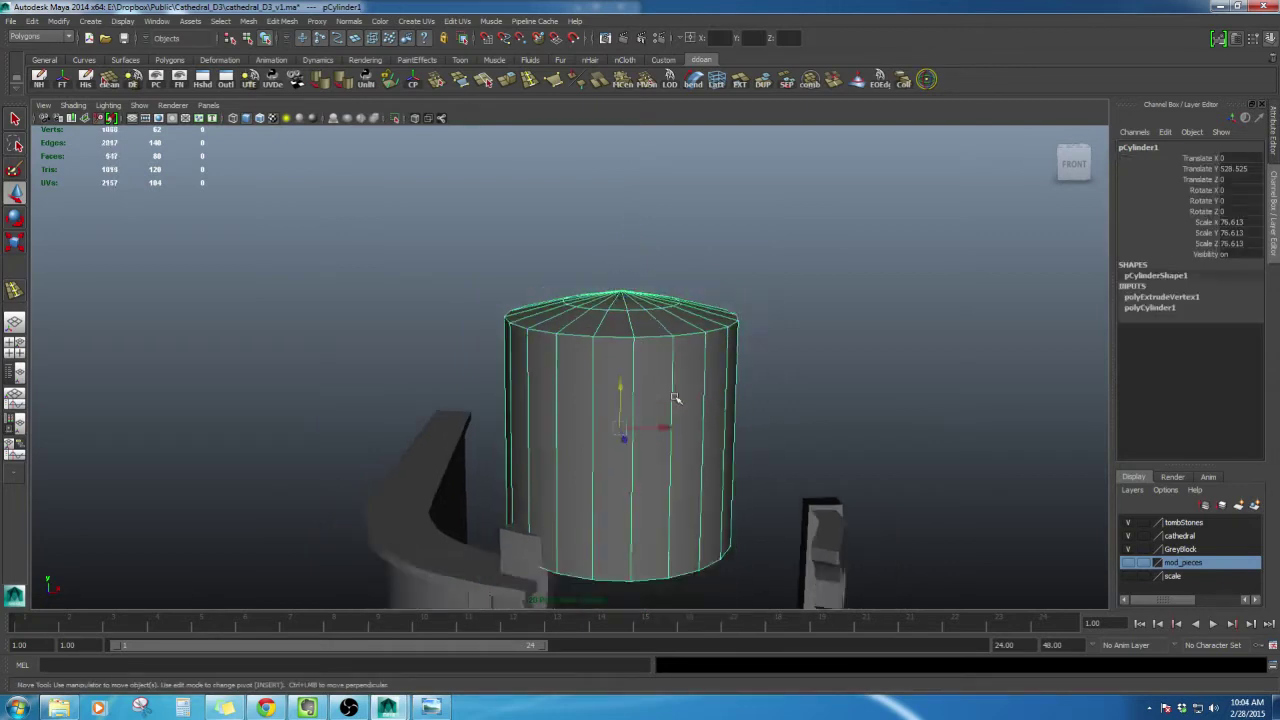
Scale up the roofed cylinder and position it within the walls at the top of the ruin
alt+drag(677, 400, 837, 394)
key(r)
key(w)
alt+drag(752, 430, 634, 491)
key(r)
drag(595, 408, 625, 471)
key(w)
drag(647, 398, 606, 363)
click(709, 323)
alt+drag(709, 323, 617, 445)
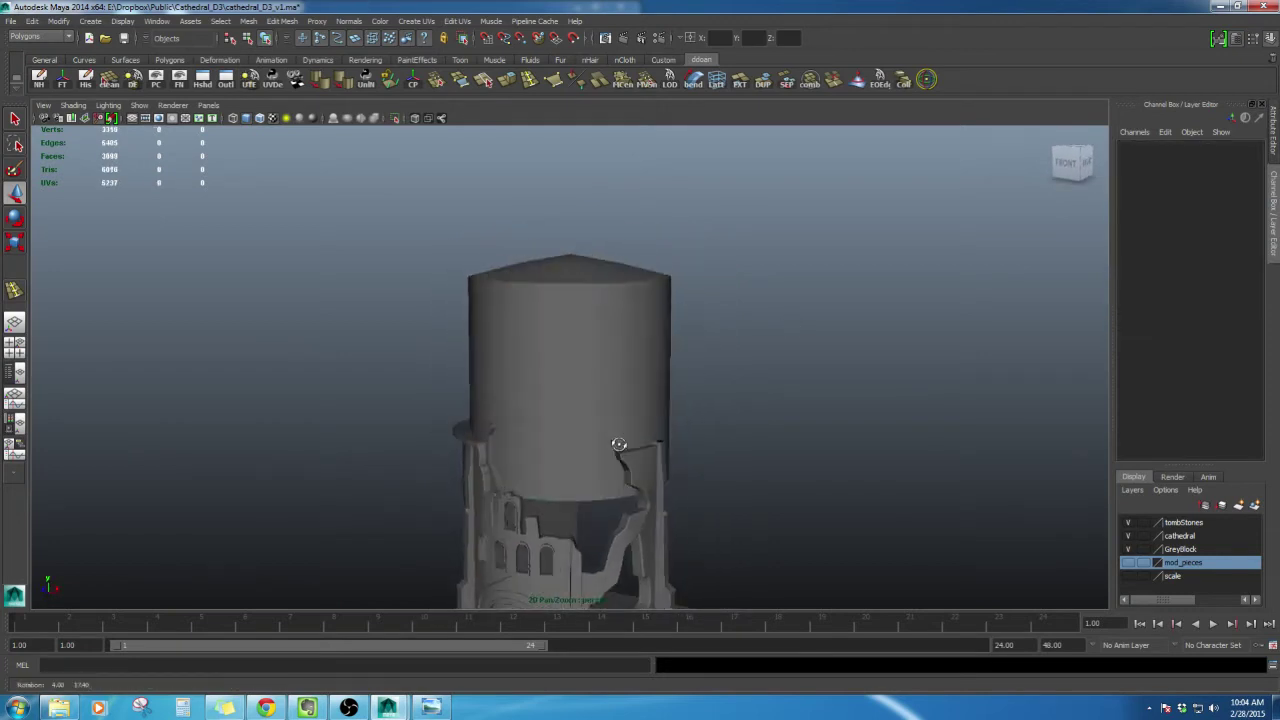
Select all the roof and upper rim vertices of the cylinder and lower them to make the tower roughly half as tall
click(594, 362)
right_drag(574, 309, 529, 297)
drag(462, 245, 690, 302)
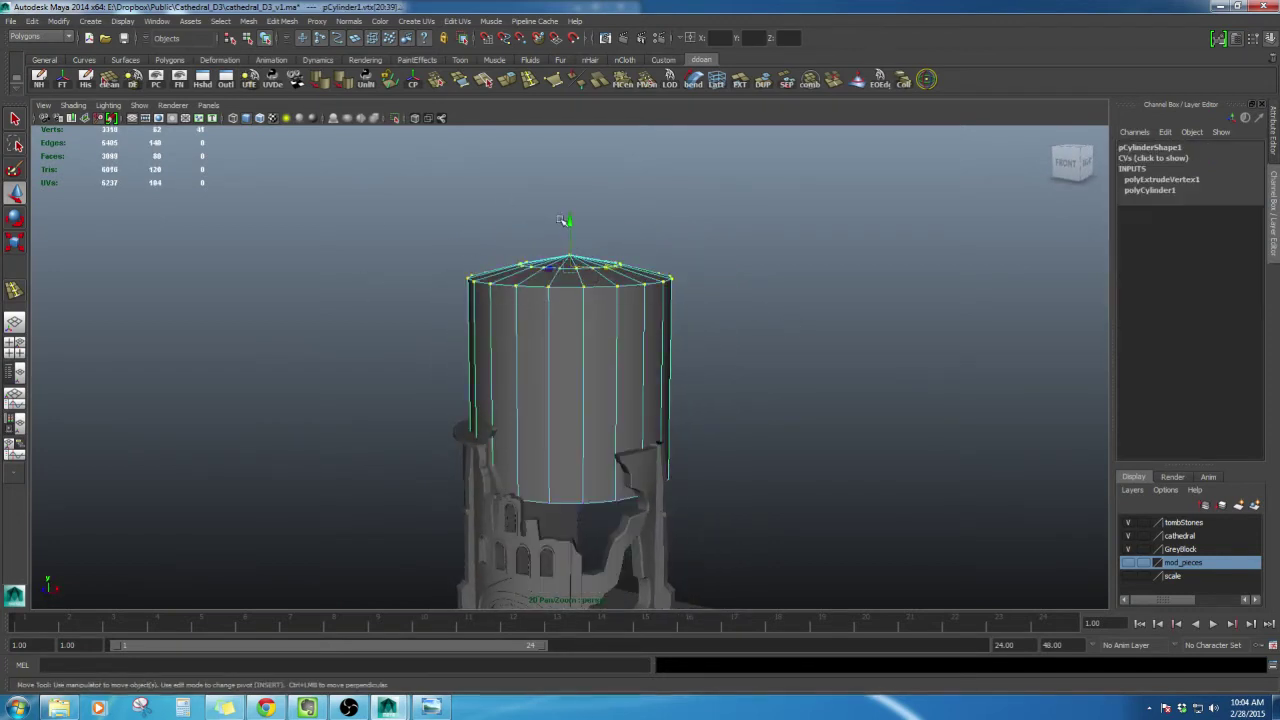
drag(564, 221, 570, 326)
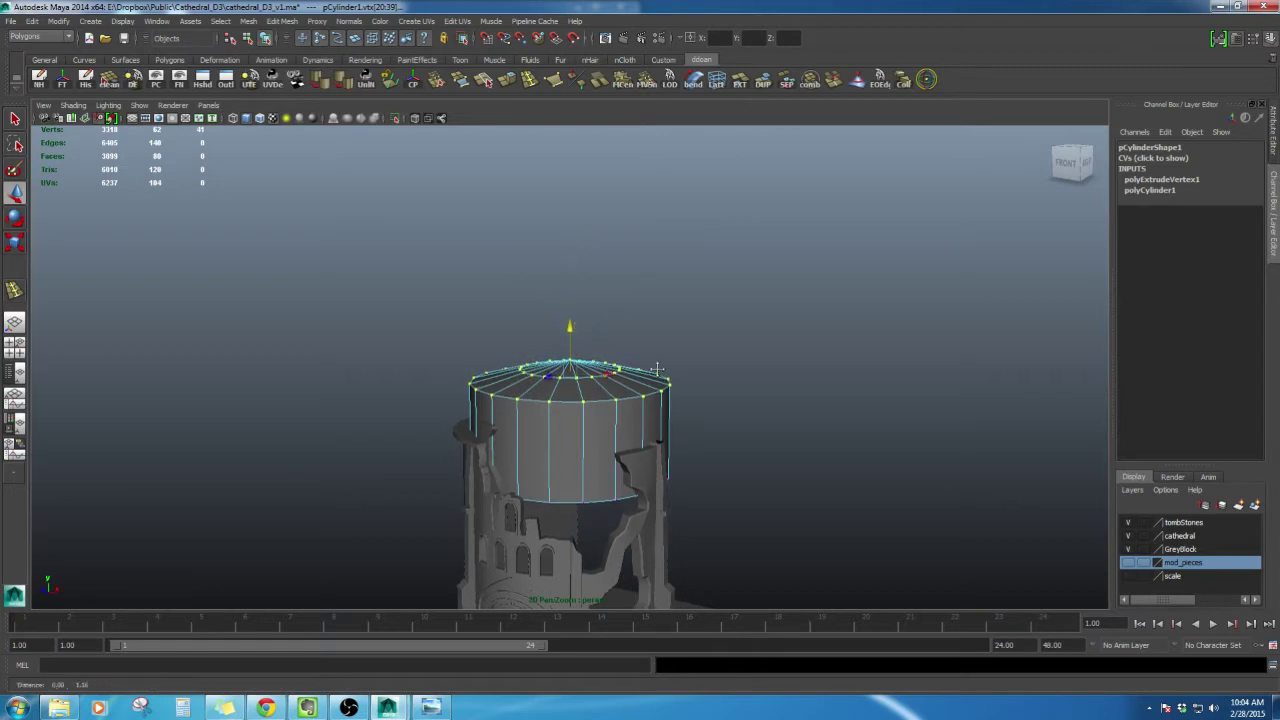
Select the bottom cap faces of the roofed cylinder and delete them, leaving the underside open
alt+drag(657, 369, 651, 314)
right_drag(570, 307, 572, 342)
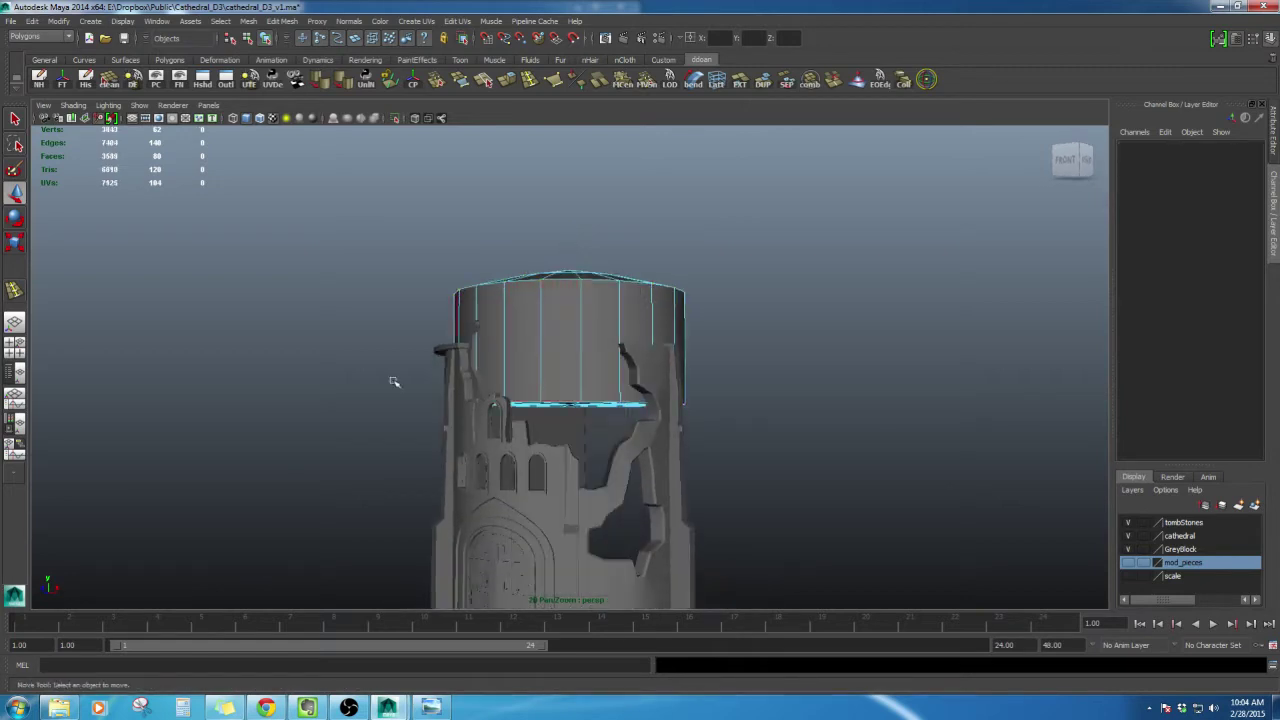
drag(362, 379, 1085, 516)
alt+drag(651, 309, 656, 326)
ctrl+drag(324, 206, 630, 335)
click(782, 333)
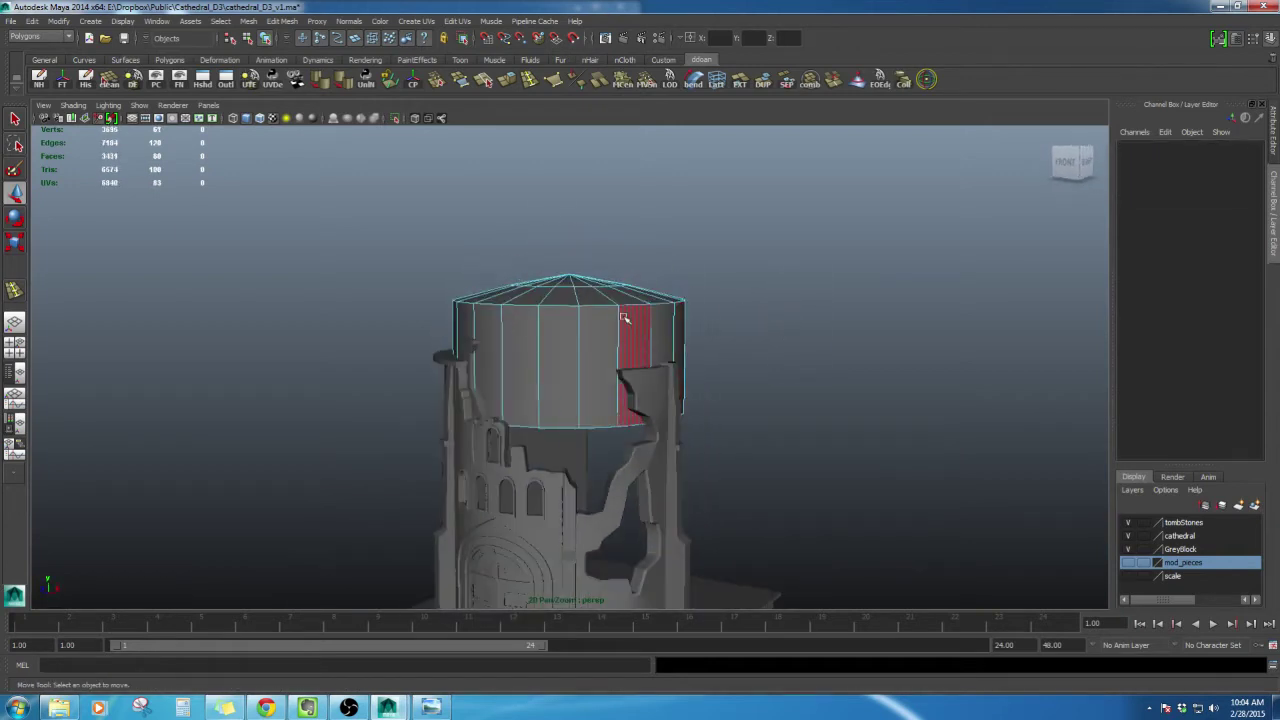
Return the cylinder to object selection, delete its construction history and deselect it
right_drag(622, 317, 616, 387)
alt+middle_drag(651, 400, 663, 354)
alt+drag(663, 354, 668, 340)
key(alt+shift+d)
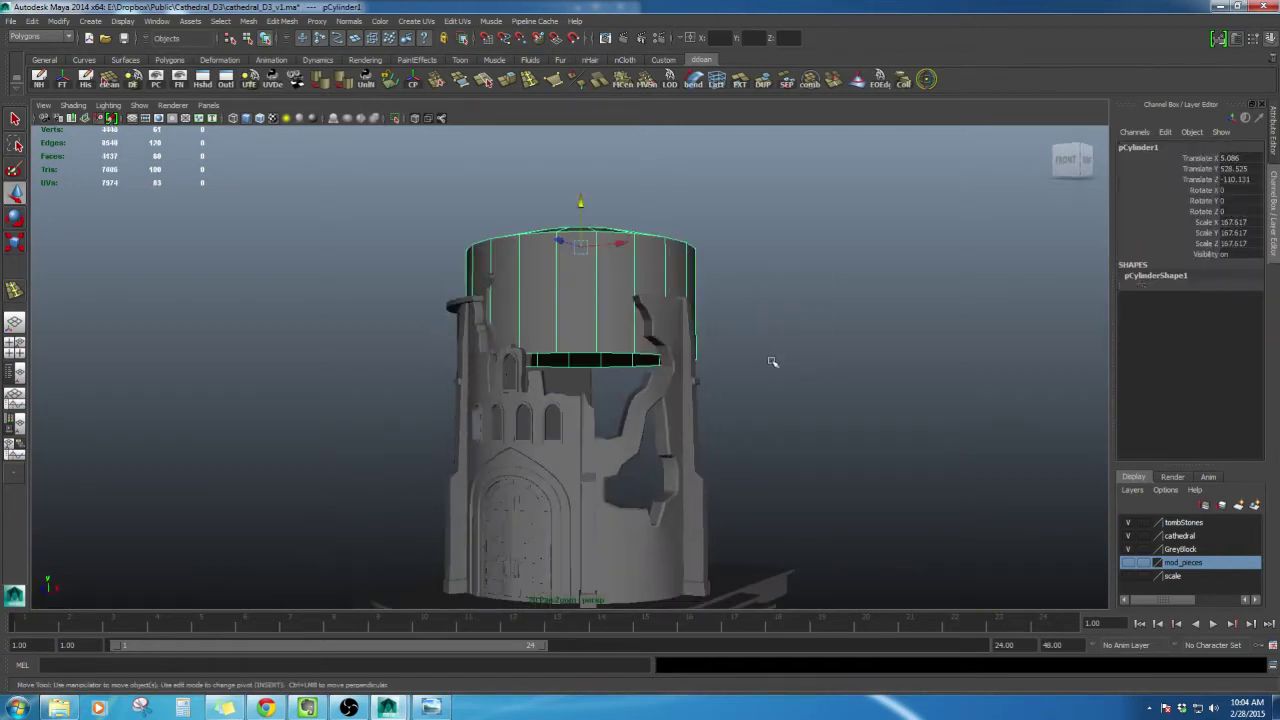
click(772, 363)
Raise the bottom ring of vertices on the roofed cylinder to shorten its wall, and return to object selection
alt+middle_drag(635, 400, 655, 327)
click(649, 271)
scroll(642, 269, up, 1)
scroll(636, 271, down, 1)
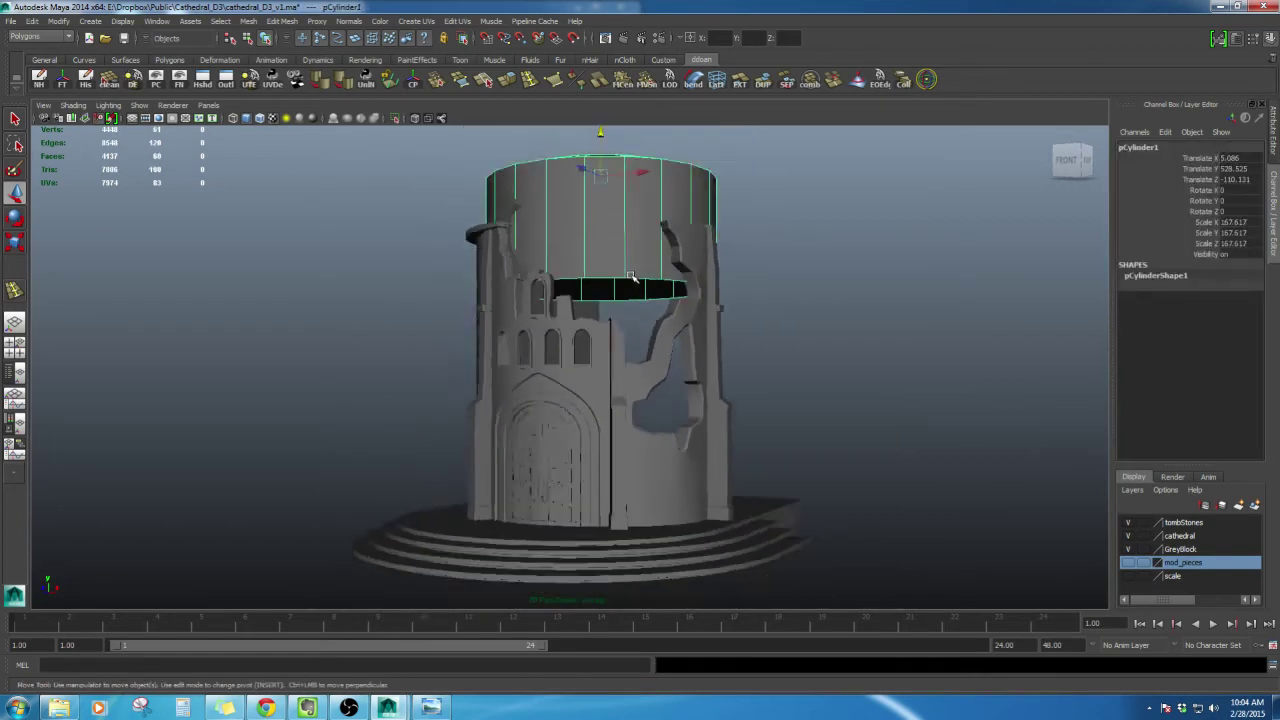
alt+drag(629, 277, 629, 295)
right_drag(601, 270, 545, 246)
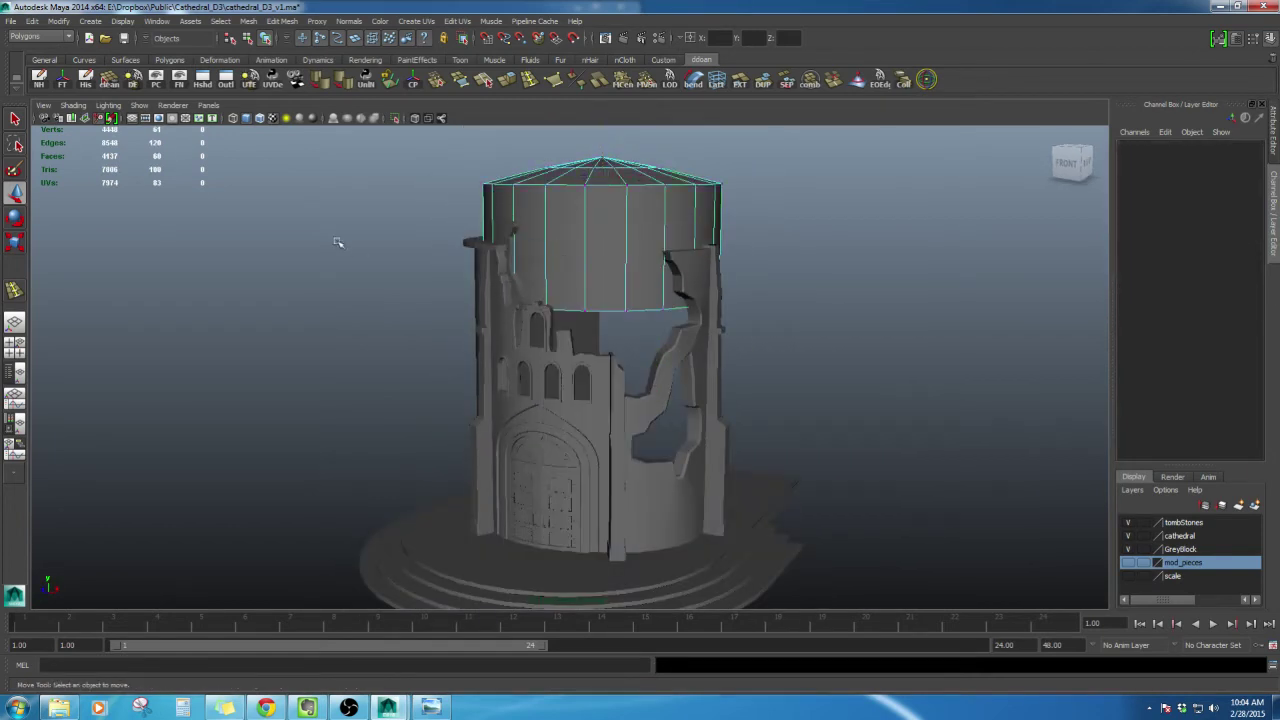
drag(337, 237, 916, 420)
drag(607, 257, 591, 210)
key(F8)
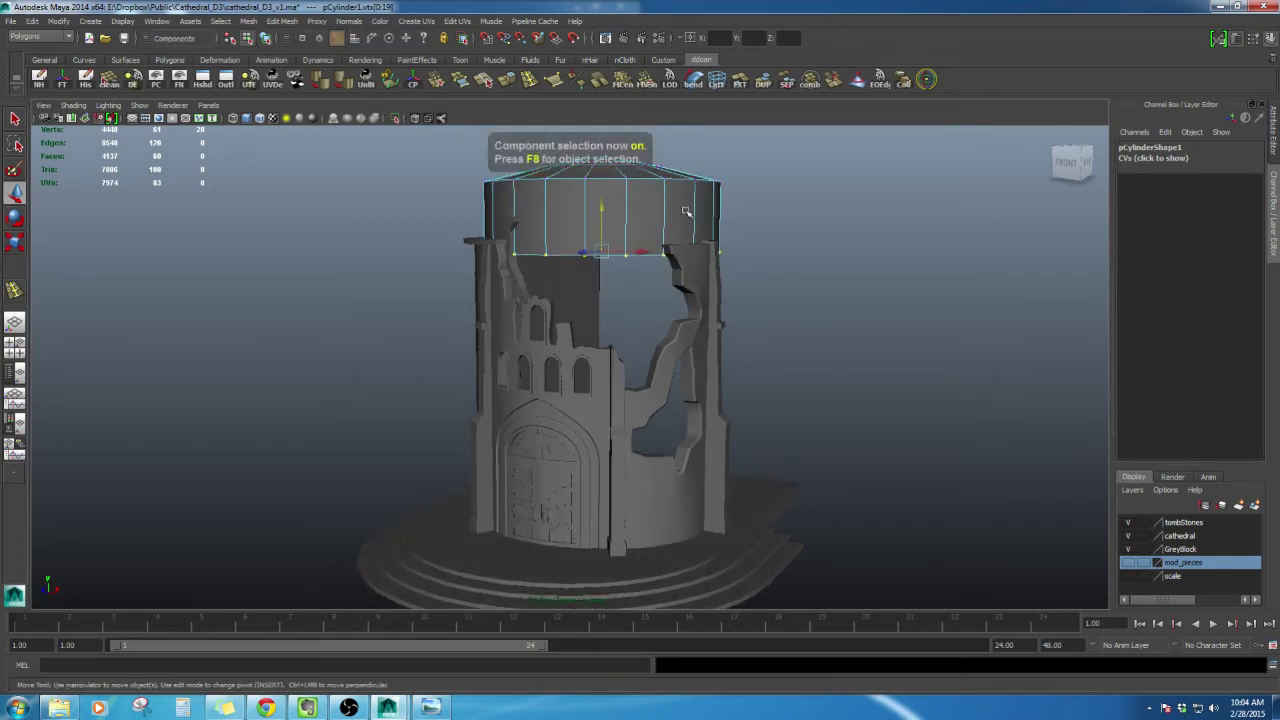
key(F8)
click(768, 190)
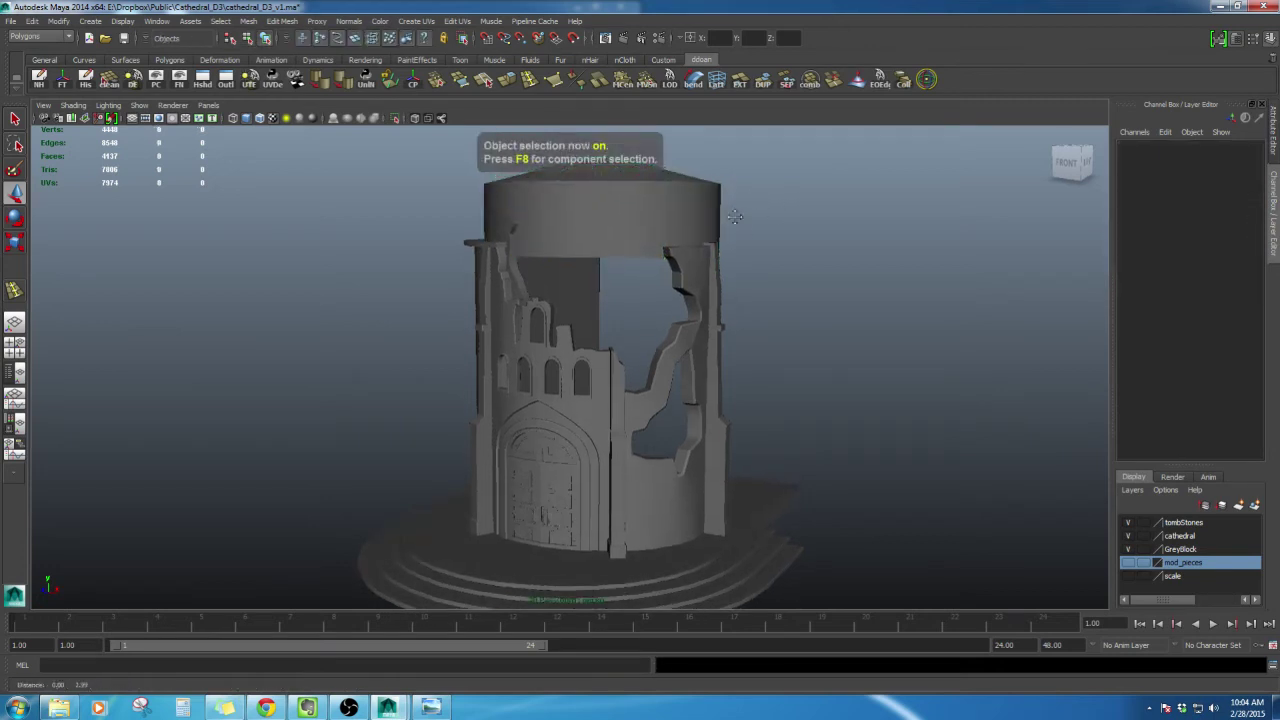
Check the reference artwork in Windows Photo Viewer and insert an edge loop around the cylinder wall just below the roof rim
alt+middle_drag(738, 217, 757, 309)
scroll(757, 309, up, 2)
alt+drag(728, 277, 728, 277)
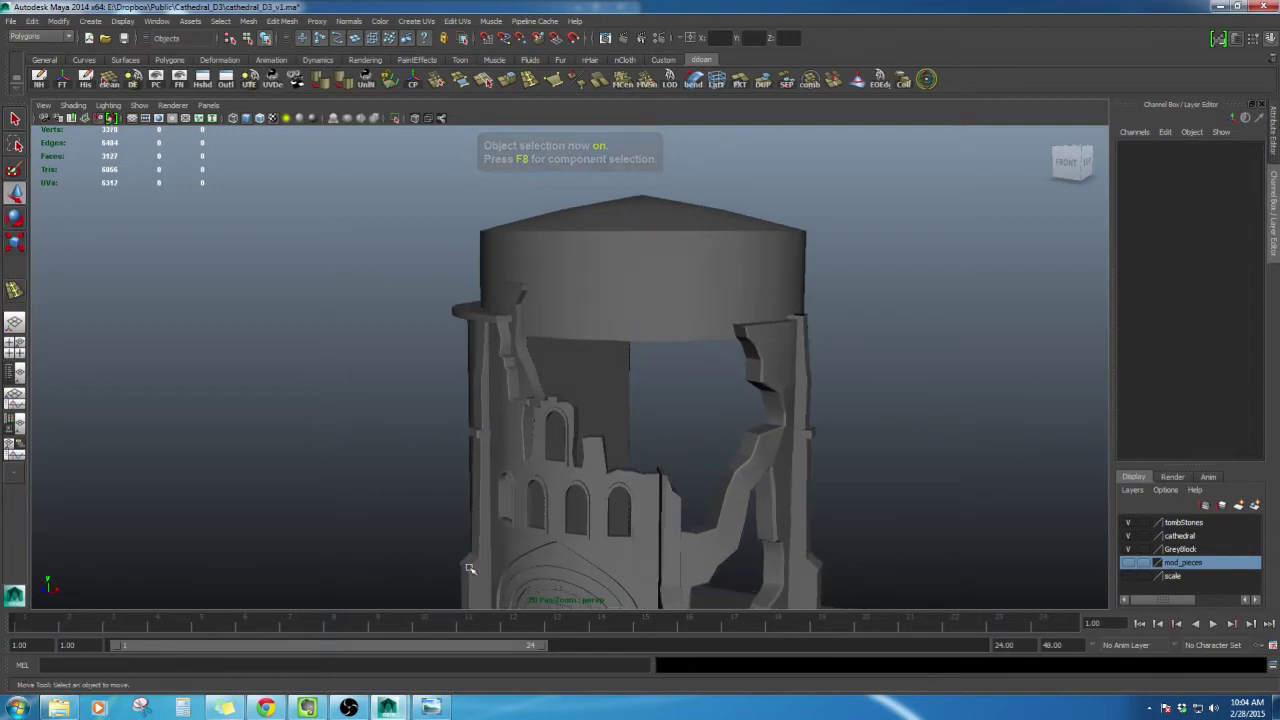
click(431, 708)
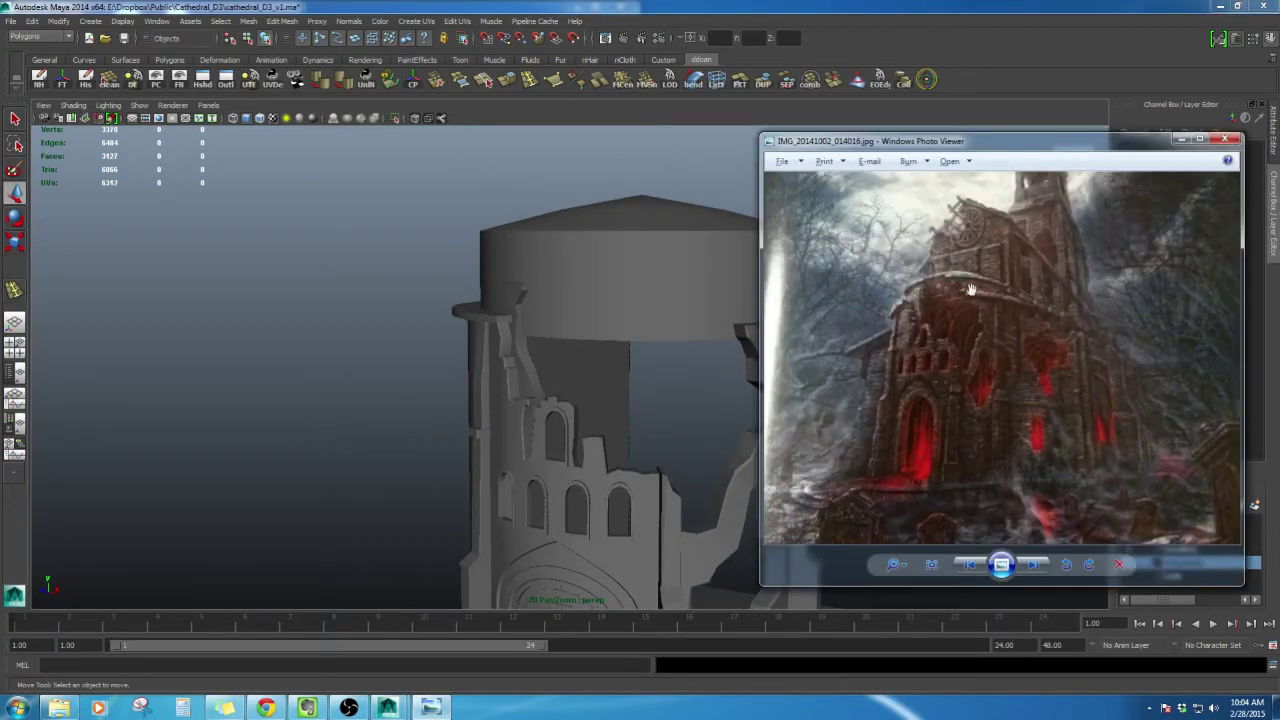
alt+middle_drag(635, 328, 574, 344)
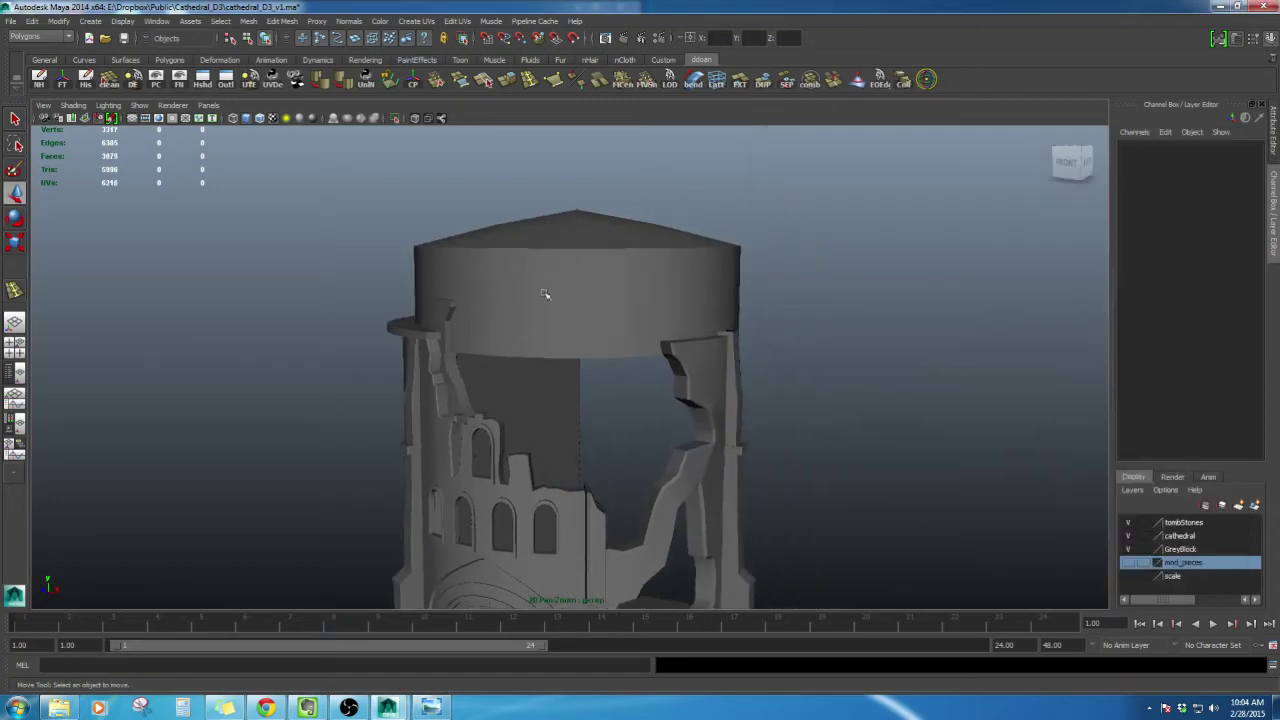
click(546, 294)
alt+right_drag(546, 294, 572, 327)
shift+right_drag(652, 272, 600, 300)
drag(565, 254, 566, 254)
alt+middle_drag(618, 269, 611, 293)
key(w)
Select the narrow ring of faces below the roof rim and extrude it outward by about 10.1 to form an overhanging lip
right_drag(599, 275, 599, 306)
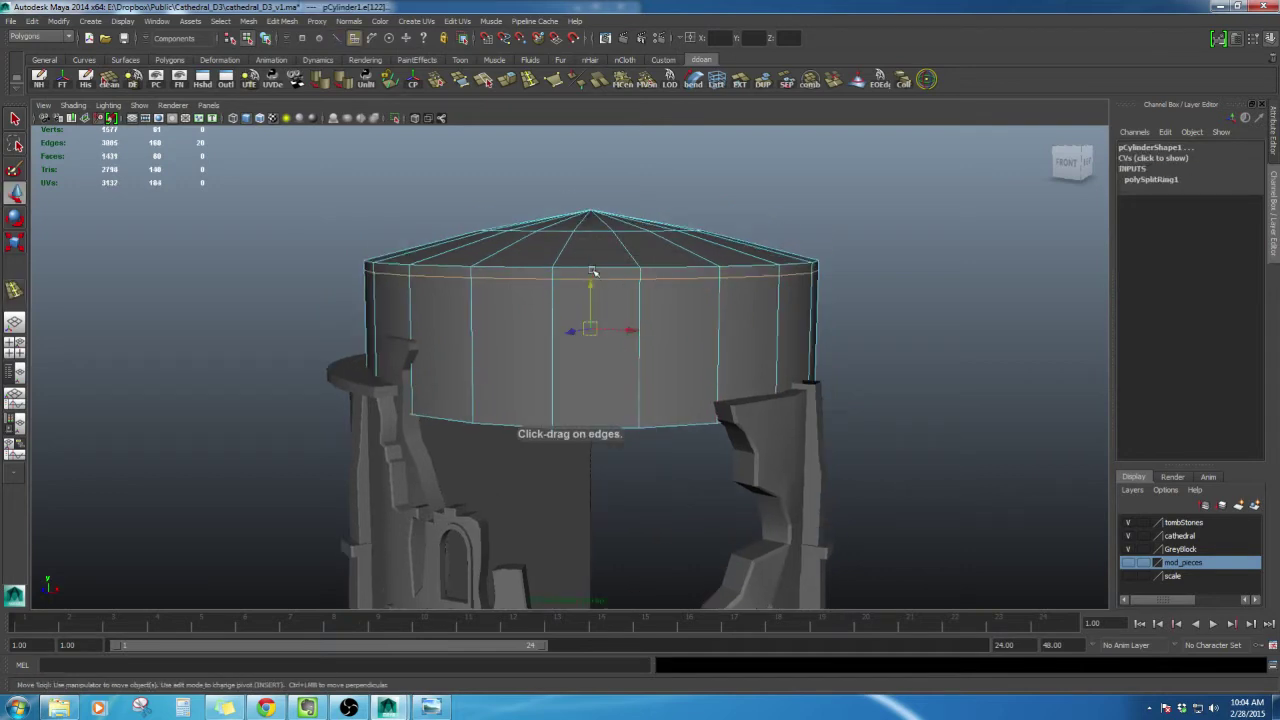
click(564, 275)
shift+double_click(516, 275)
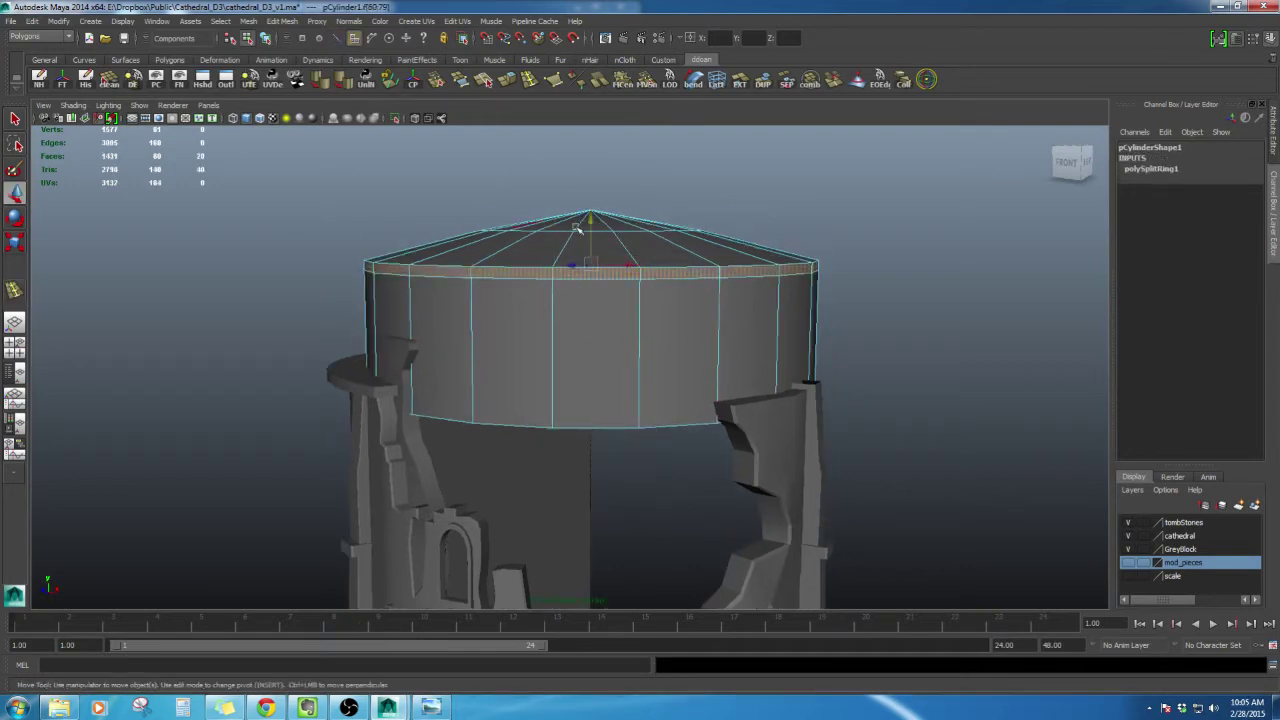
shift+right_drag(589, 246, 591, 281)
alt+drag(566, 251, 574, 306)
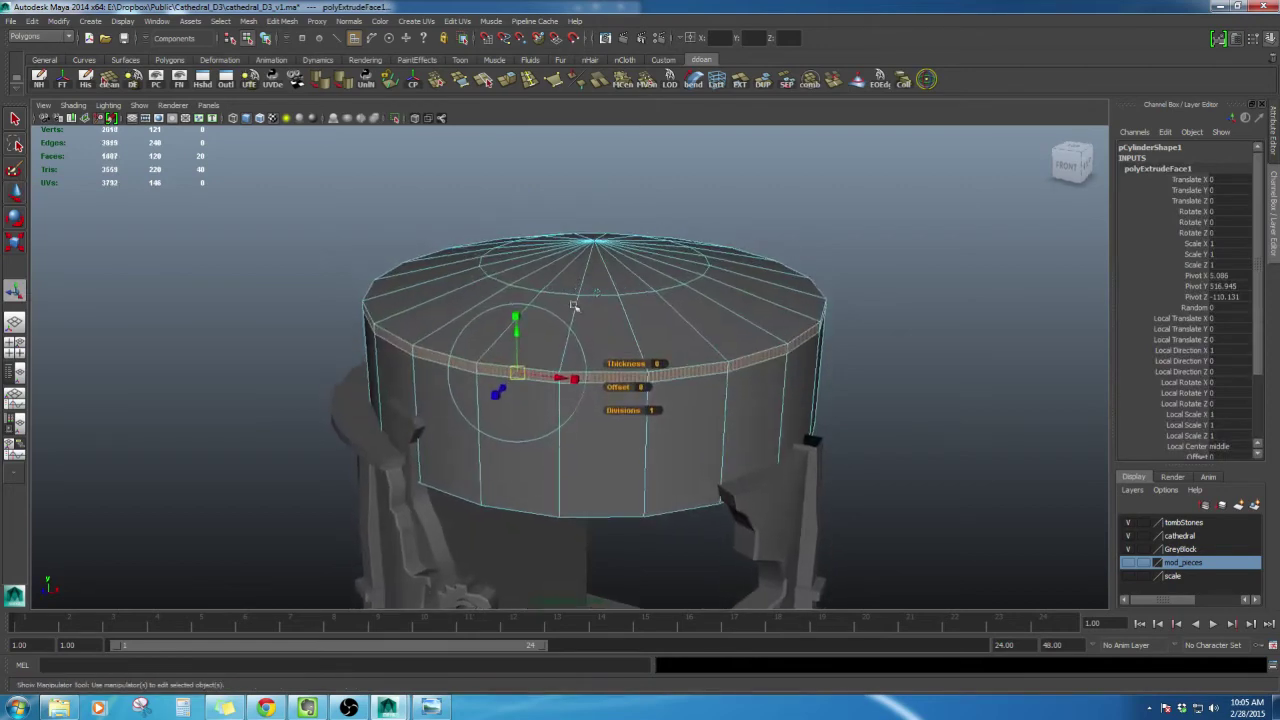
drag(505, 388, 534, 357)
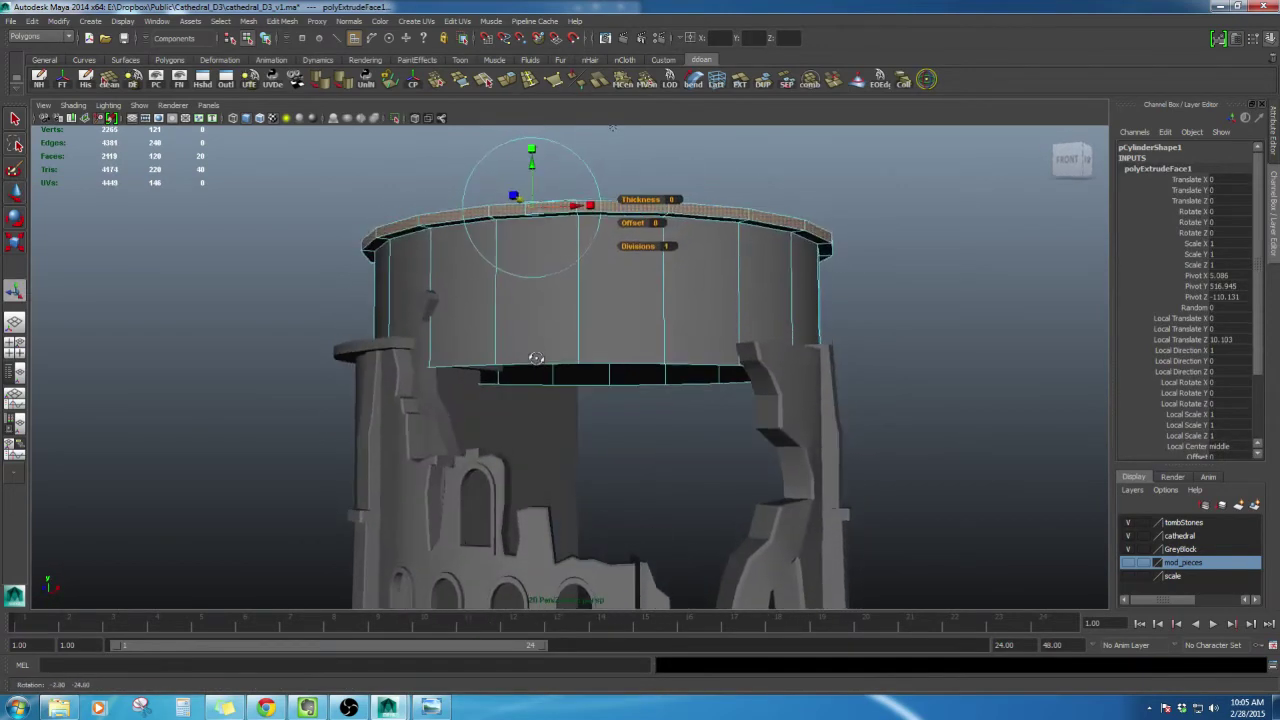
Select the rear half of the roofed cylinder's faces and delete them, leaving the front half-round
key(w)
right_drag(616, 319, 694, 357)
alt+drag(694, 357, 591, 400)
click(818, 497)
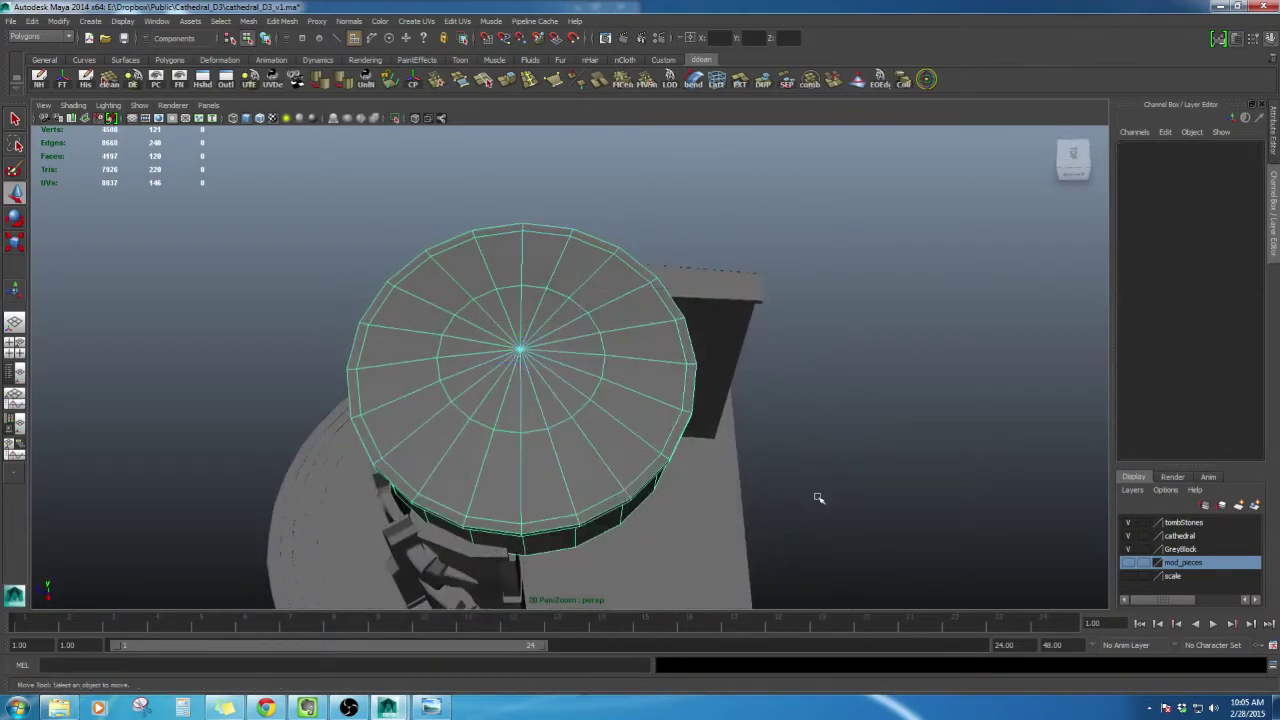
drag(534, 197, 535, 196)
alt+drag(589, 226, 672, 256)
key(Delete)
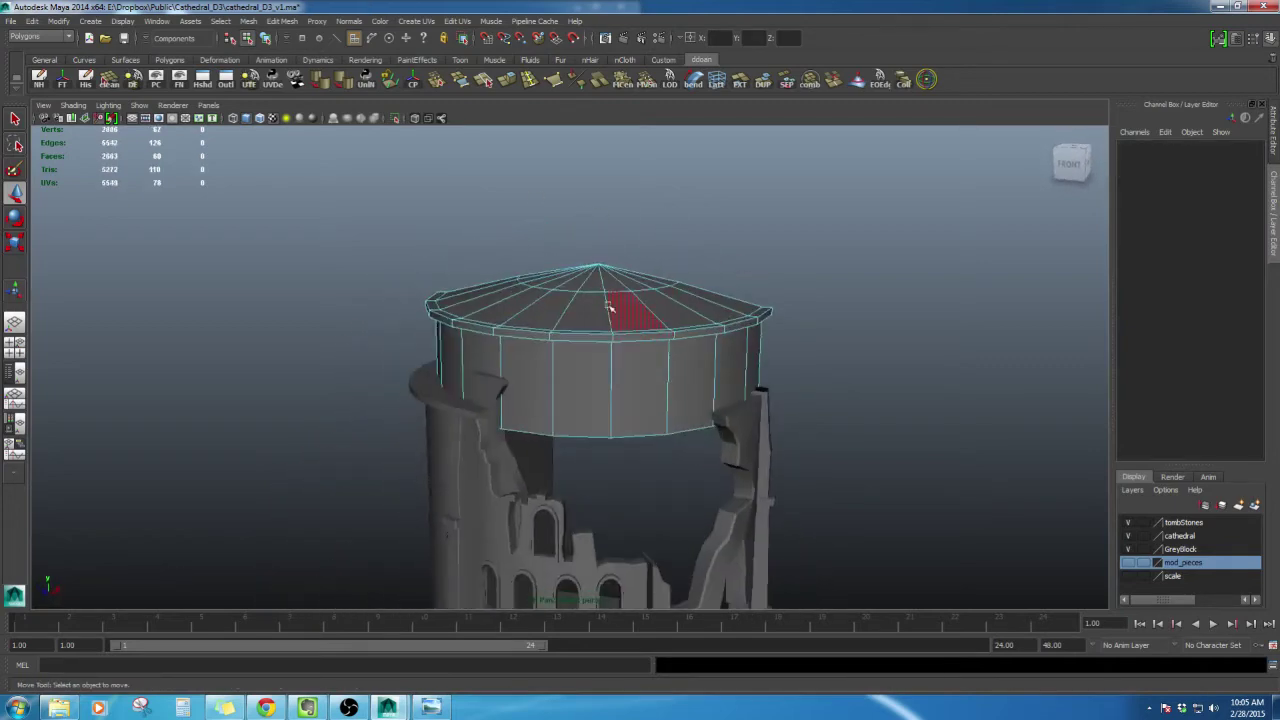
Return the half cylinder to object selection, delete its construction history and deselect it
right_drag(606, 303, 611, 370)
alt+drag(611, 370, 642, 335)
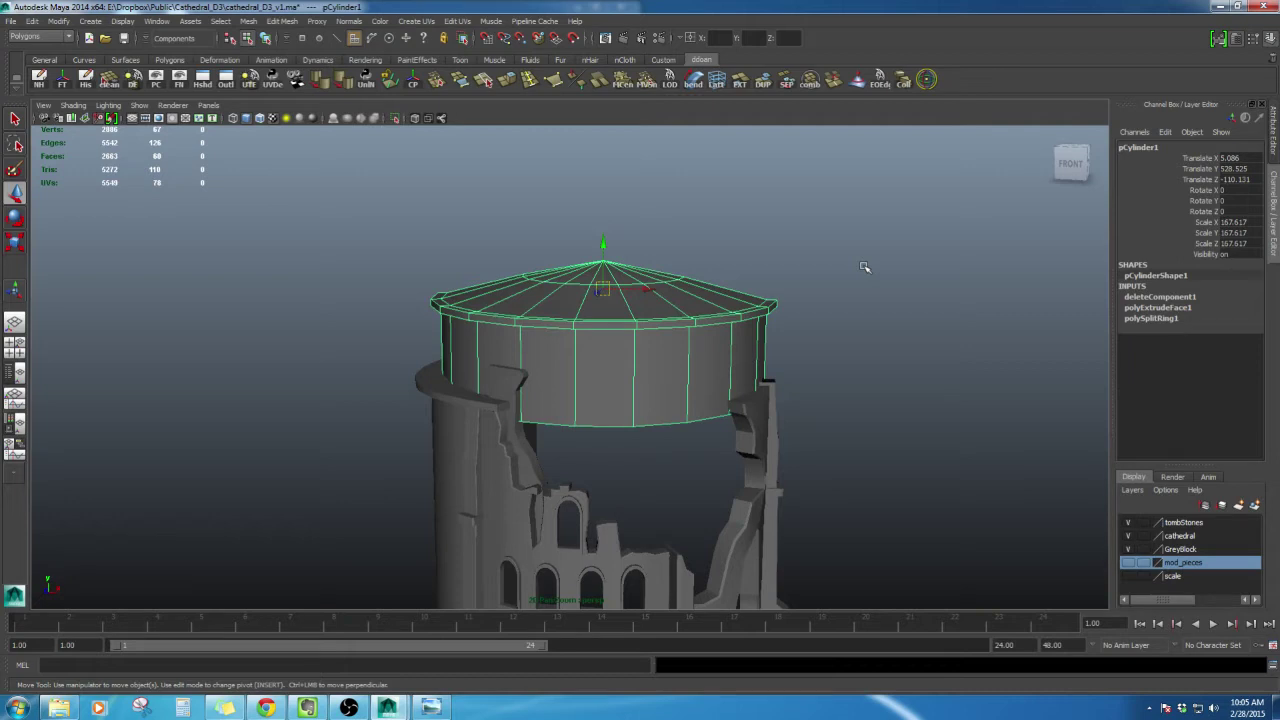
alt+middle_drag(730, 303, 737, 293)
key(alt+shift+d)
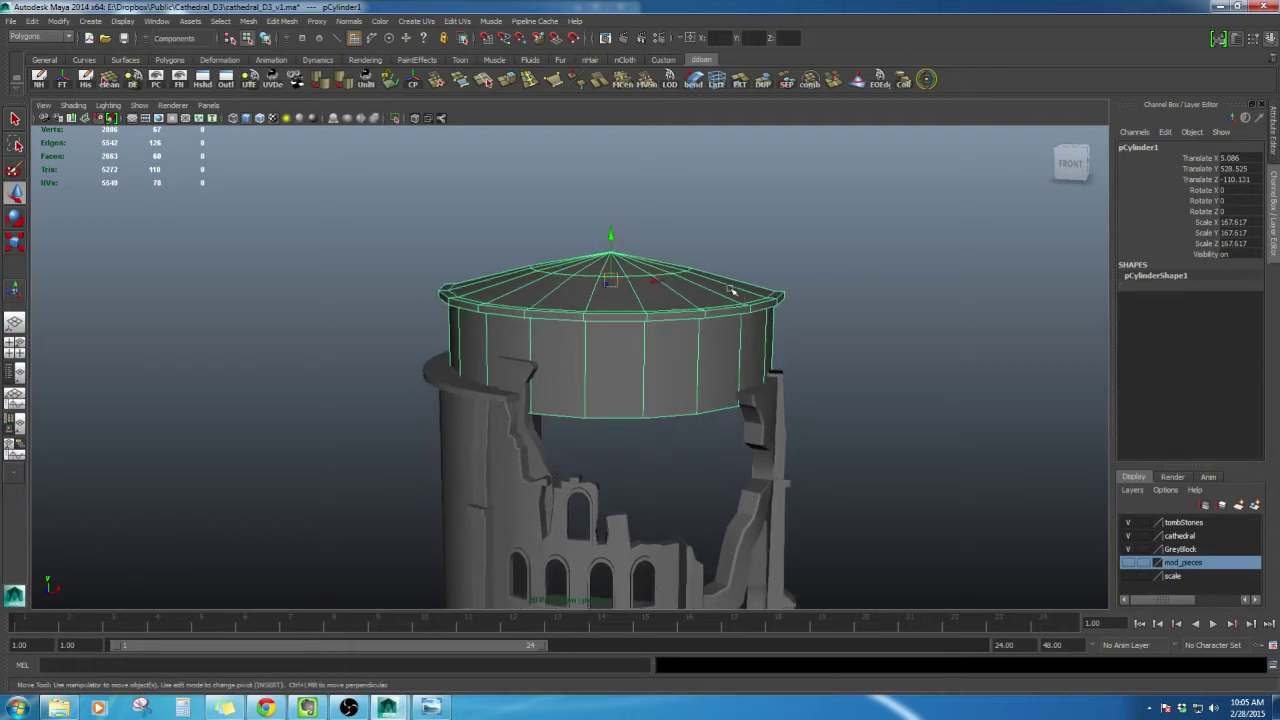
alt+drag(631, 256, 636, 272)
click(745, 262)
Examine the half-round roof from above and from the front, and compare it with the reference artwork
alt+drag(664, 326, 669, 357)
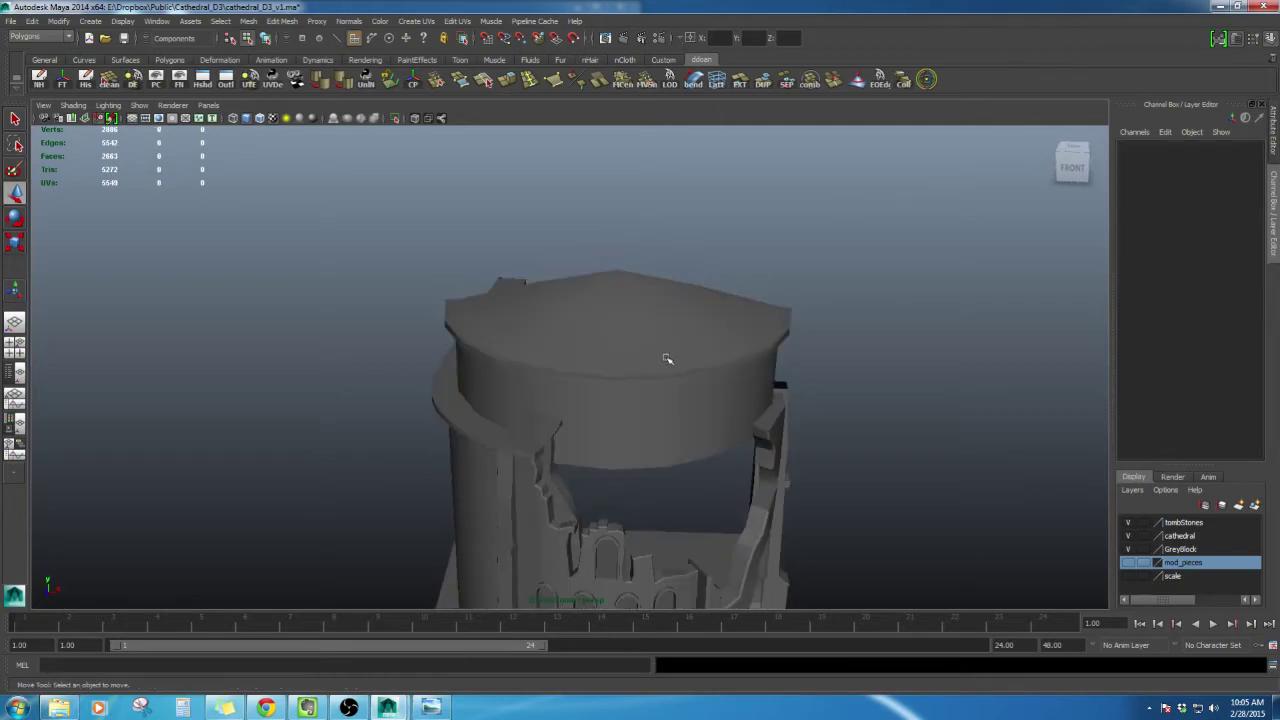
right_drag(669, 357, 667, 380)
alt+drag(657, 342, 622, 421)
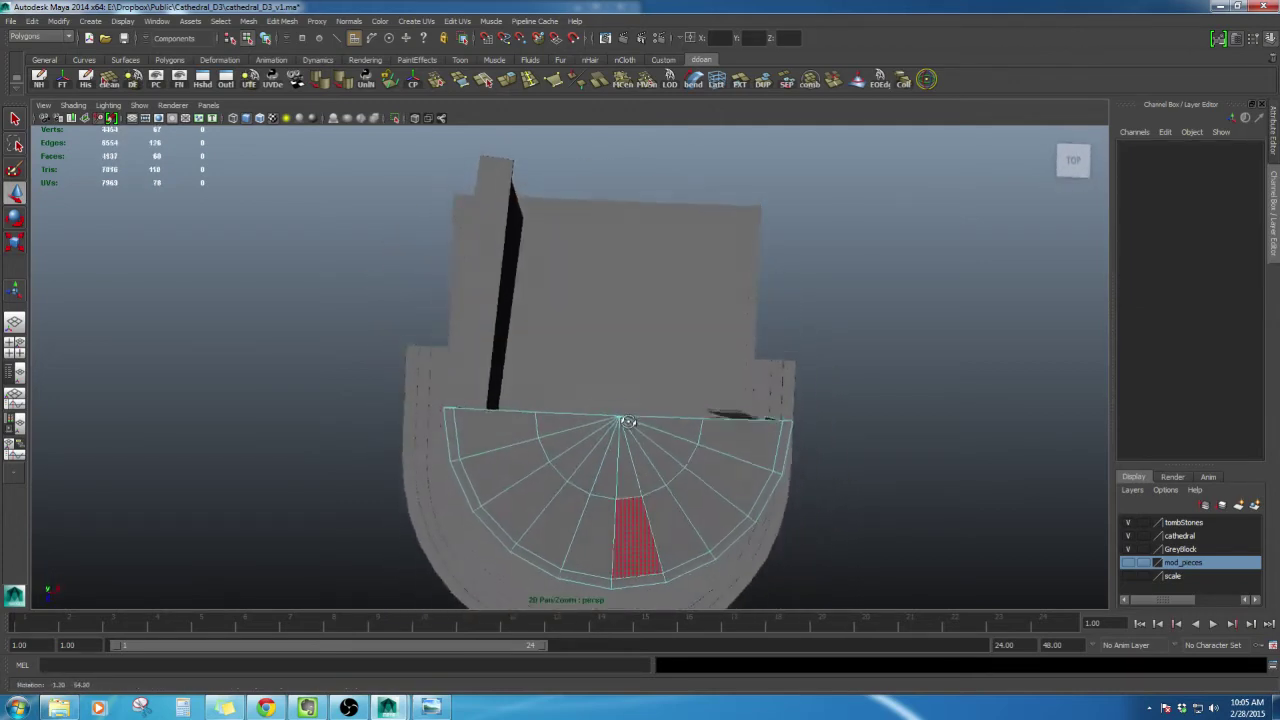
key(space)
key(space)
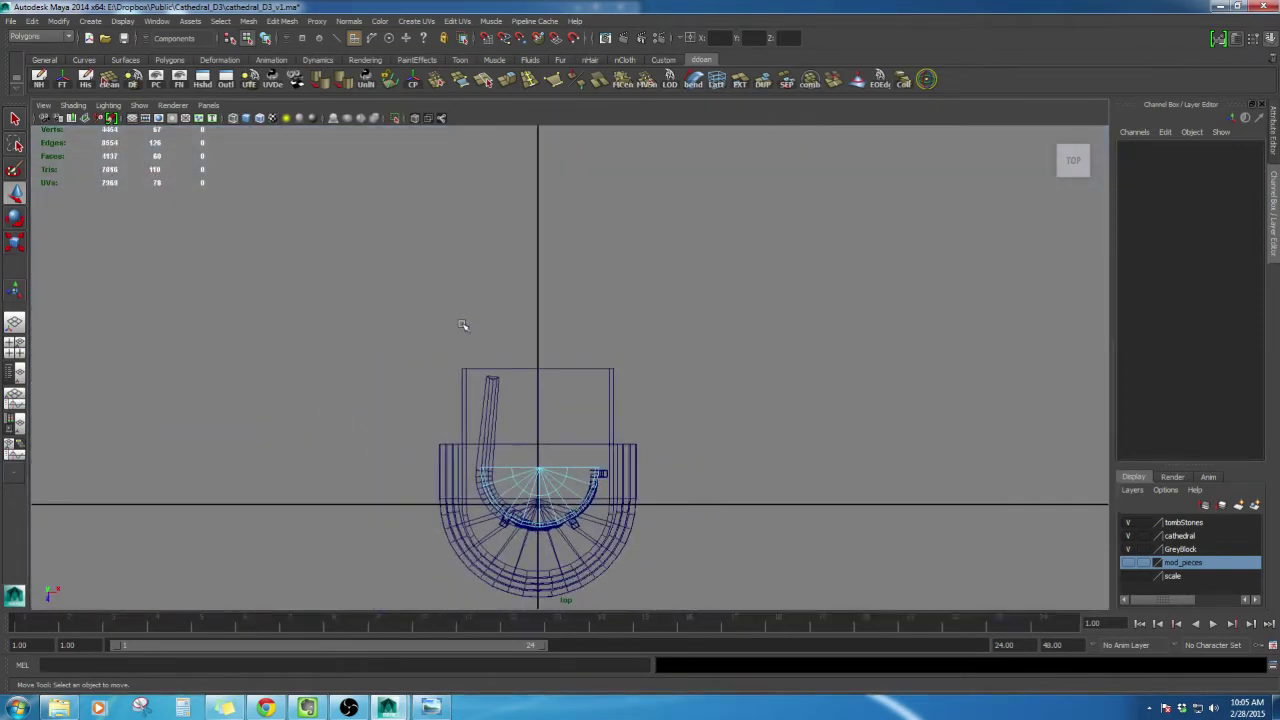
key(space)
key(space)
alt+drag(823, 314, 760, 269)
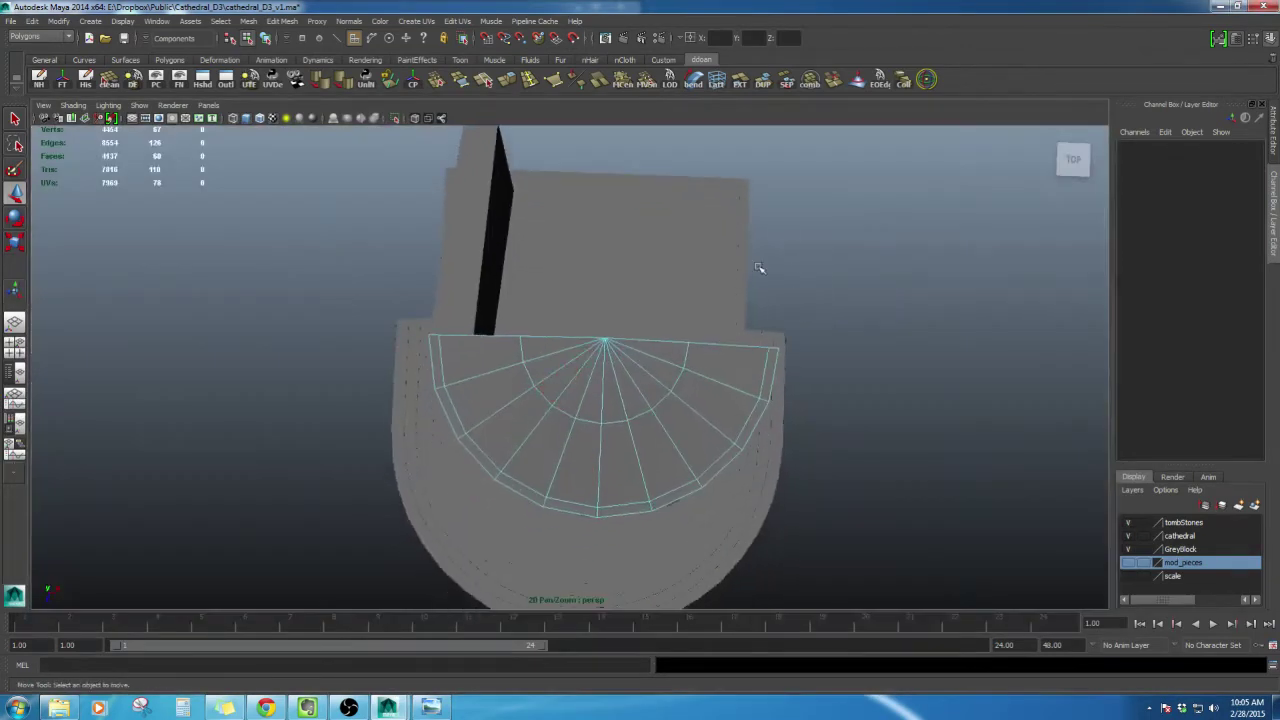
key(F8)
alt+drag(687, 309, 699, 251)
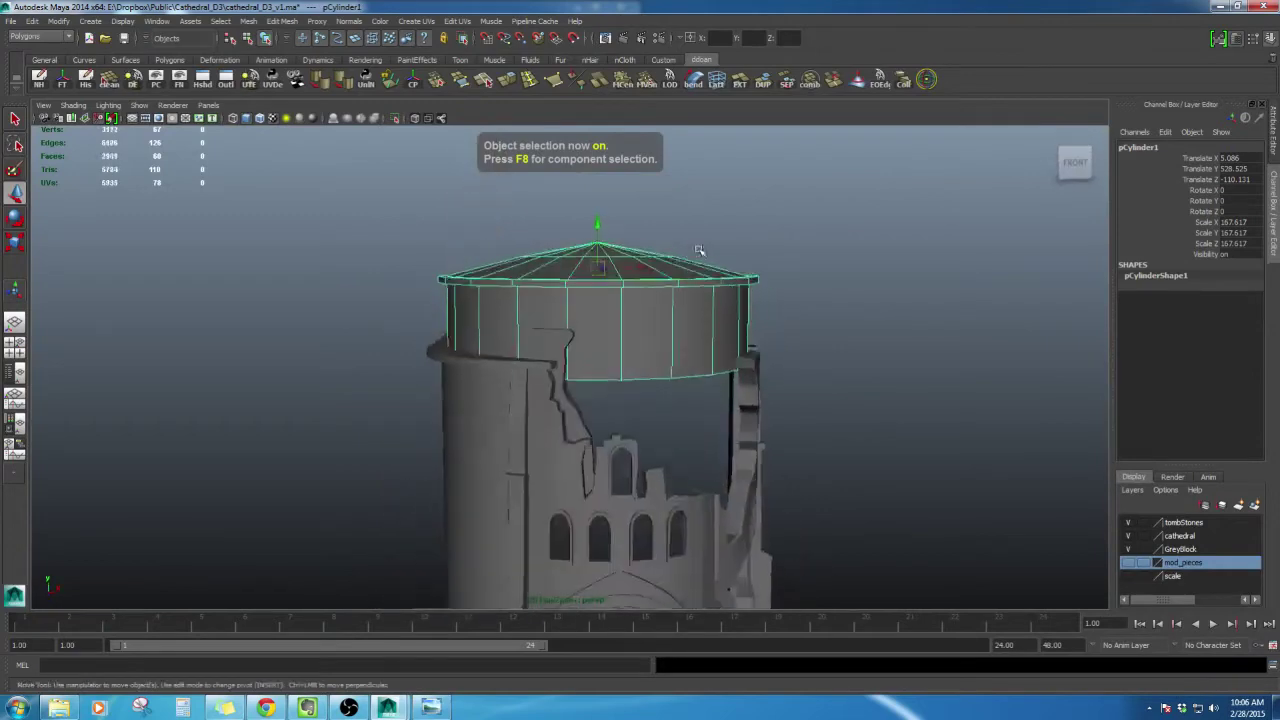
scroll(686, 265, up, 3)
alt+drag(738, 302, 657, 325)
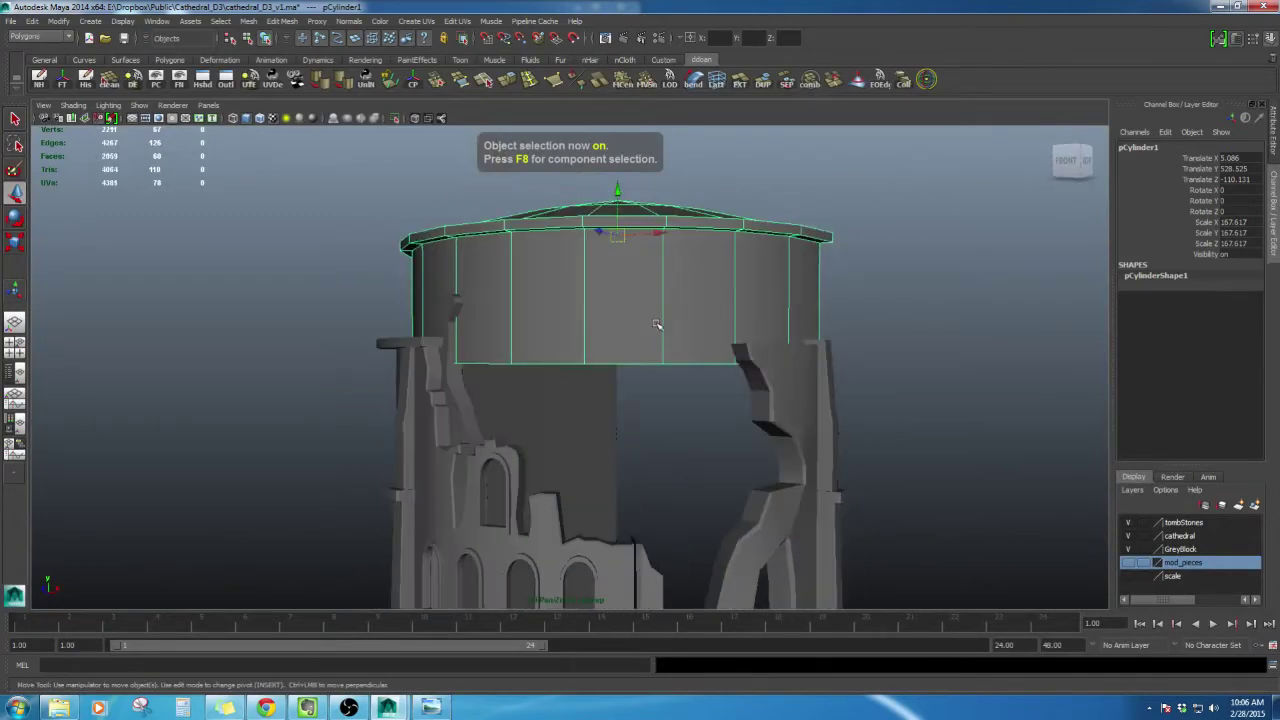
alt+middle_drag(714, 400, 678, 290)
scroll(672, 297, down, 2)
alt+drag(672, 298, 711, 373)
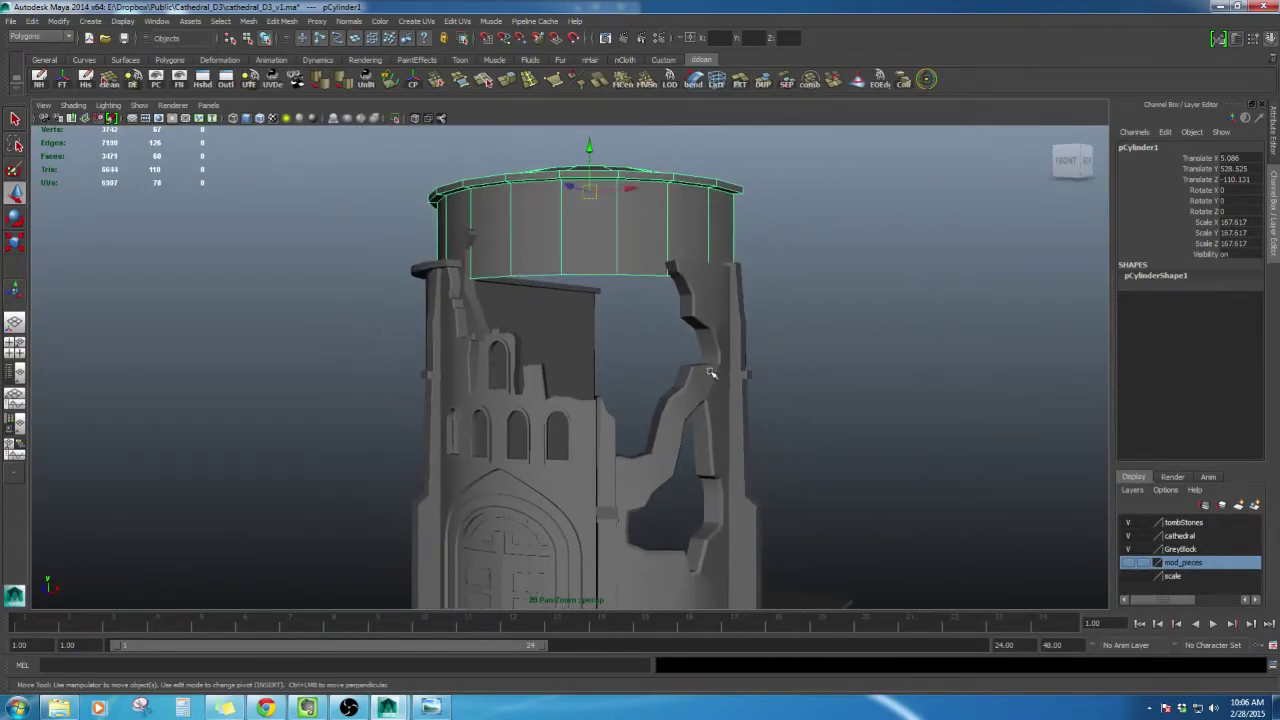
click(430, 707)
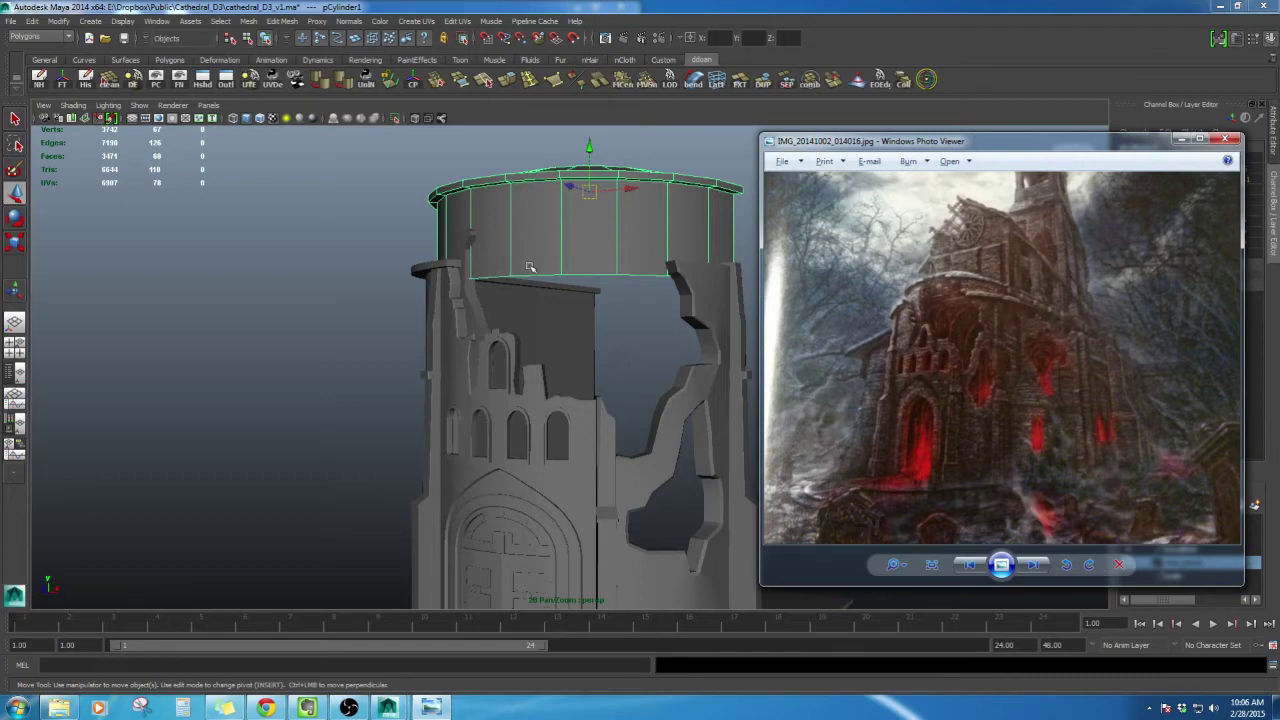
Delete the three middle wall faces under the roof lip to open a gap at the front, and return to object selection
right_drag(531, 251, 534, 280)
drag(540, 233, 633, 306)
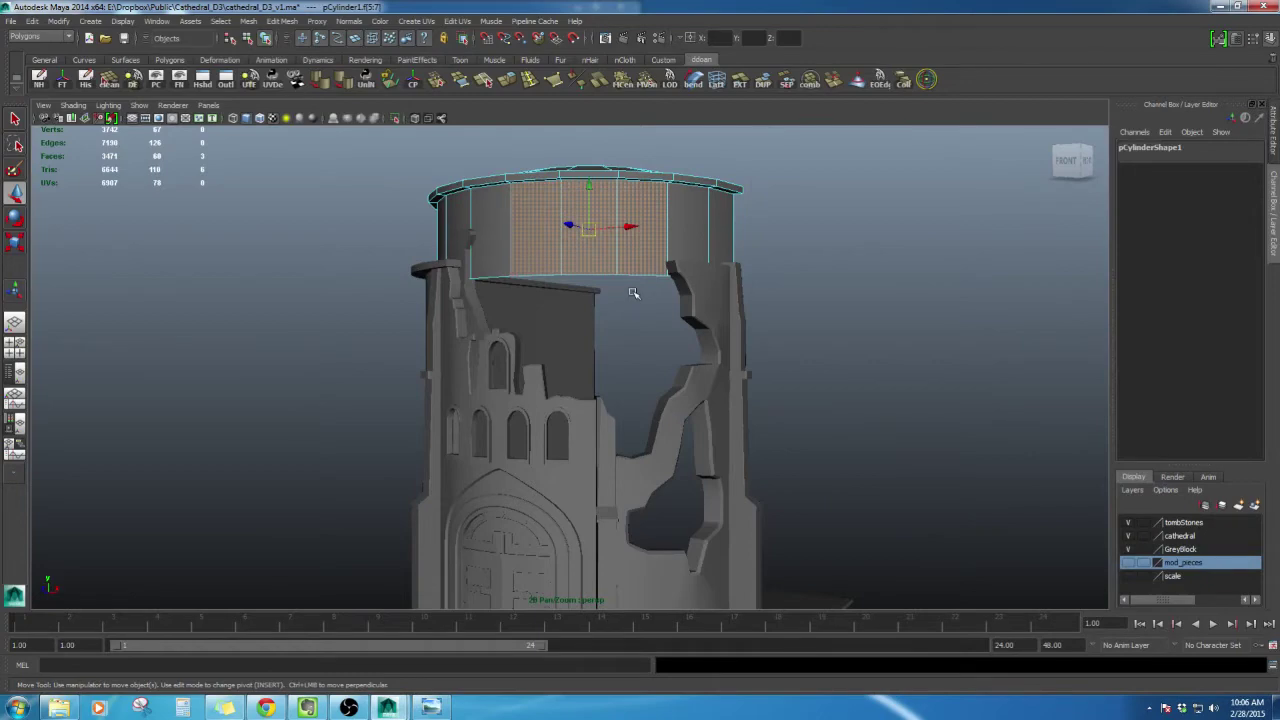
key(Delete)
right_drag(480, 272, 482, 272)
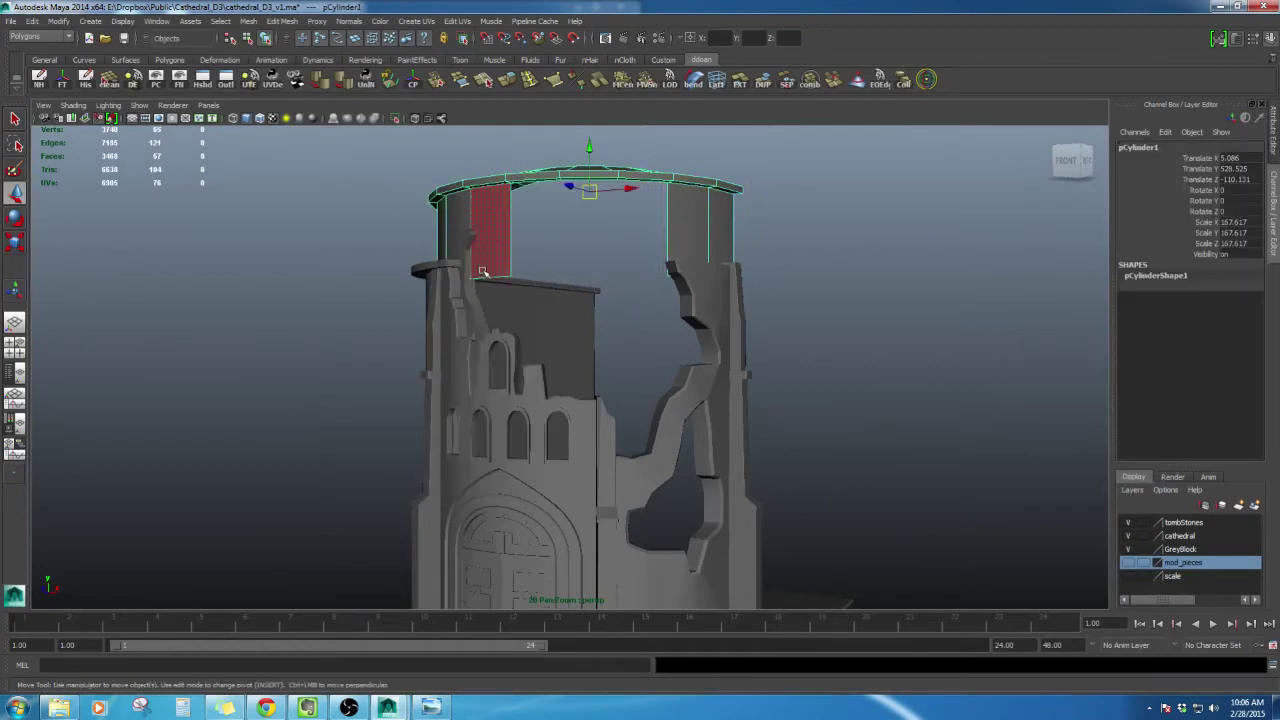
Insert ten edge loops running radially through the roof wedges, over the lip and down the remaining wall faces
alt+drag(482, 272, 449, 510)
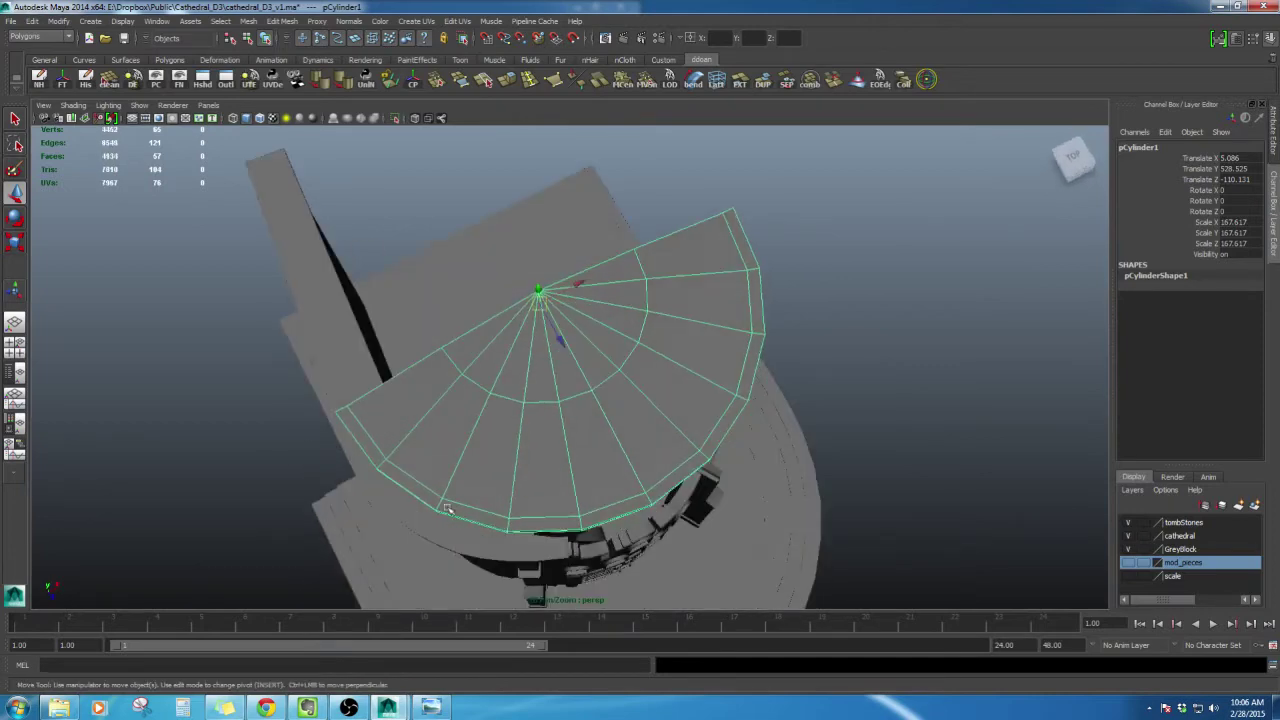
alt+drag(740, 333, 659, 187)
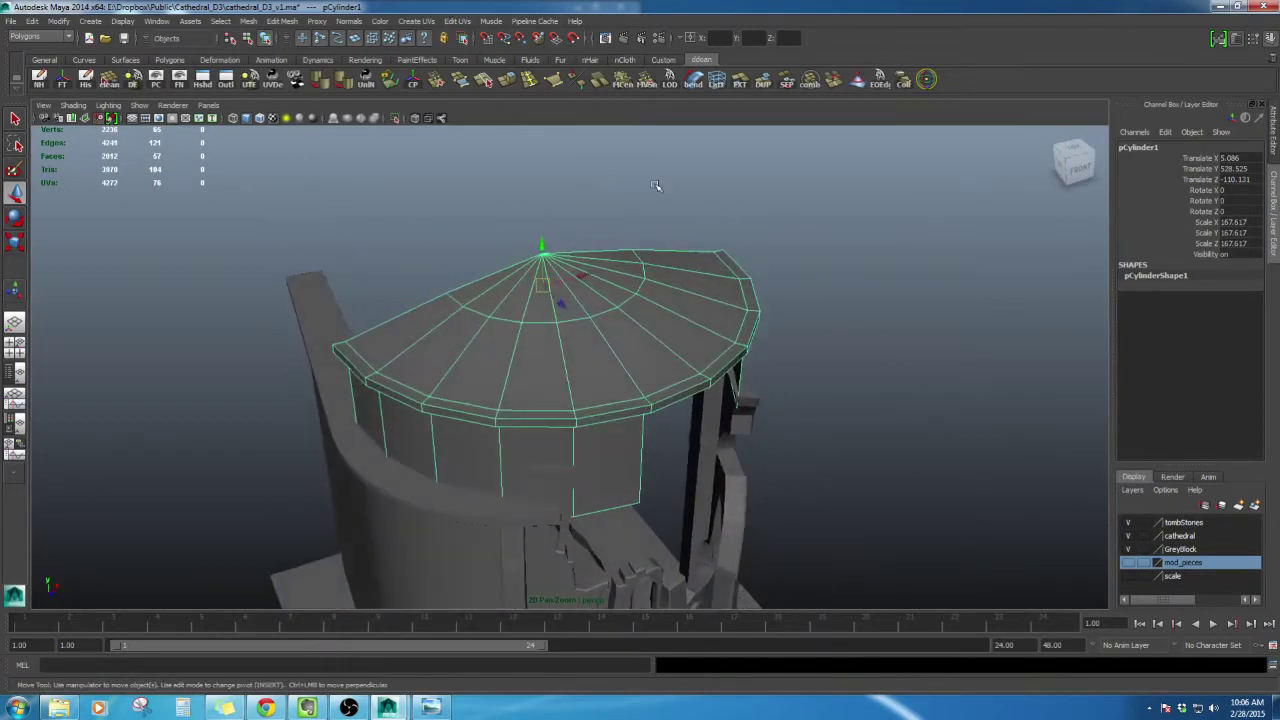
click(530, 81)
alt+drag(610, 334, 621, 363)
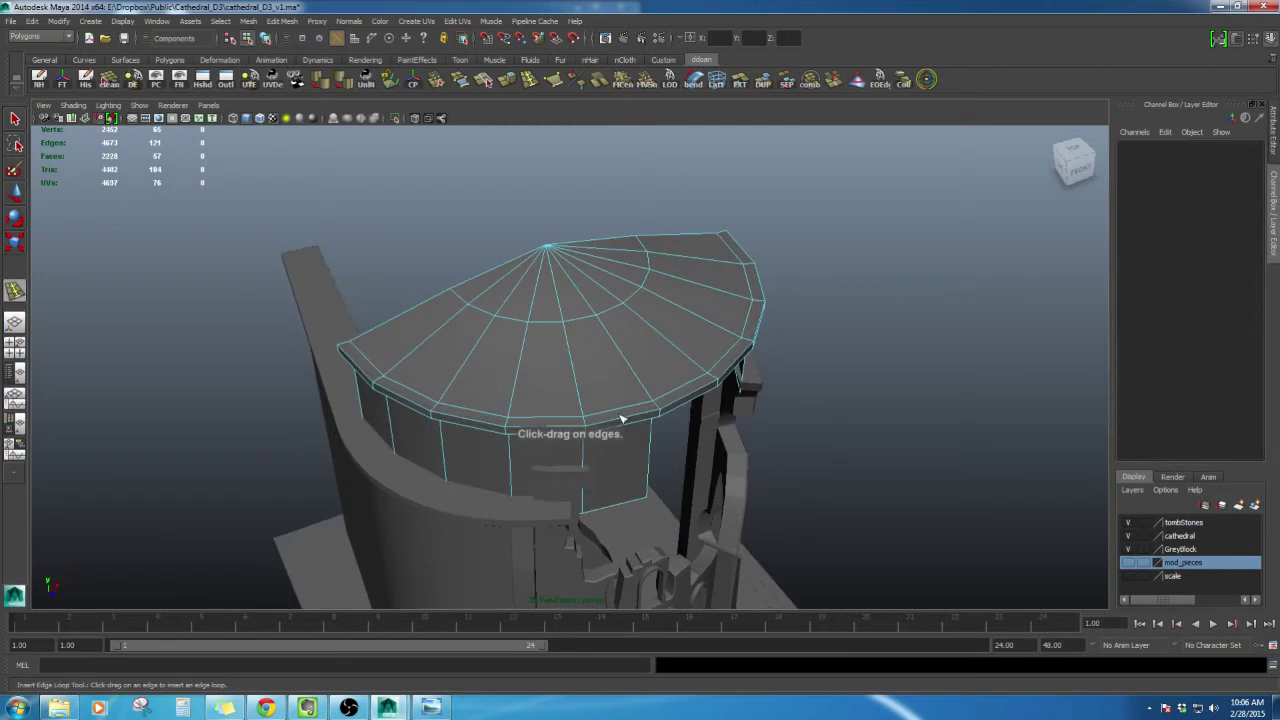
drag(621, 423, 652, 462)
drag(560, 460, 626, 440)
mouse_move(626, 440)
alt+mouse_down()
mouse_move(645, 432)
mouse_move(615, 436)
mouse_move(669, 443)
mouse_move(605, 433)
mouse_move(617, 440)
alt+mouse_up()
alt+drag(737, 449, 533, 370)
key(w)
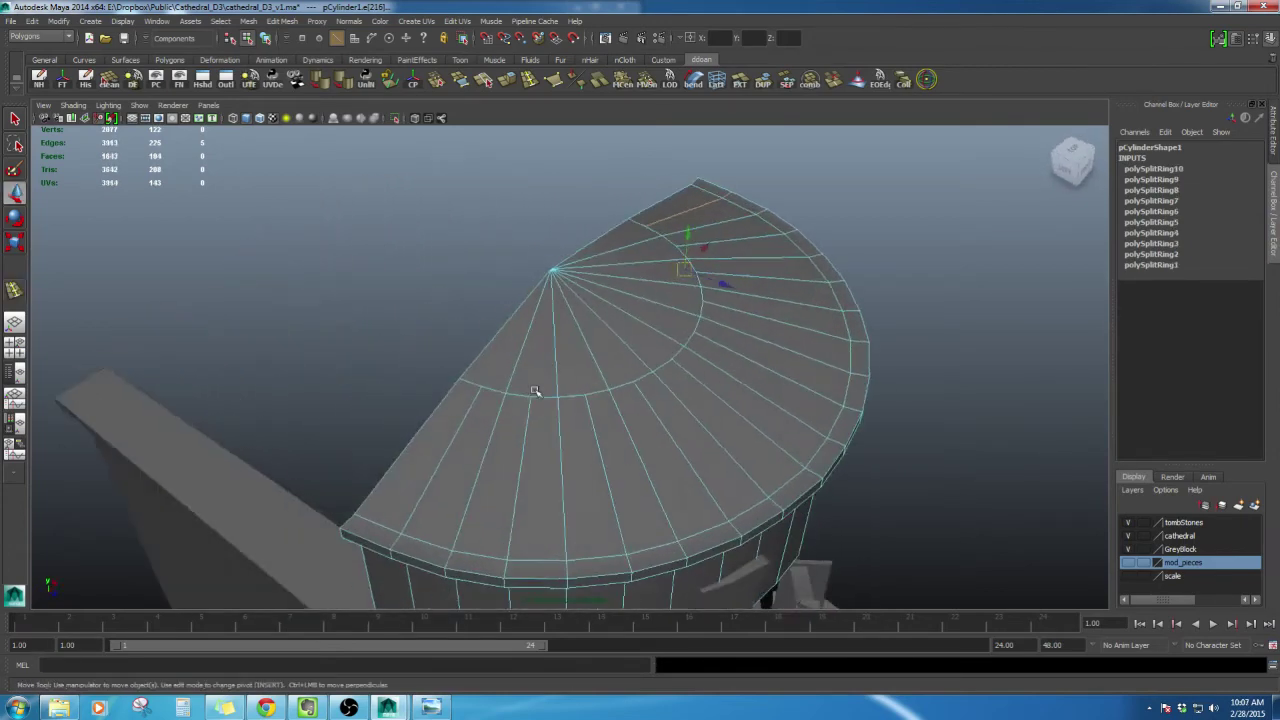
shift+right_drag(535, 356, 537, 360)
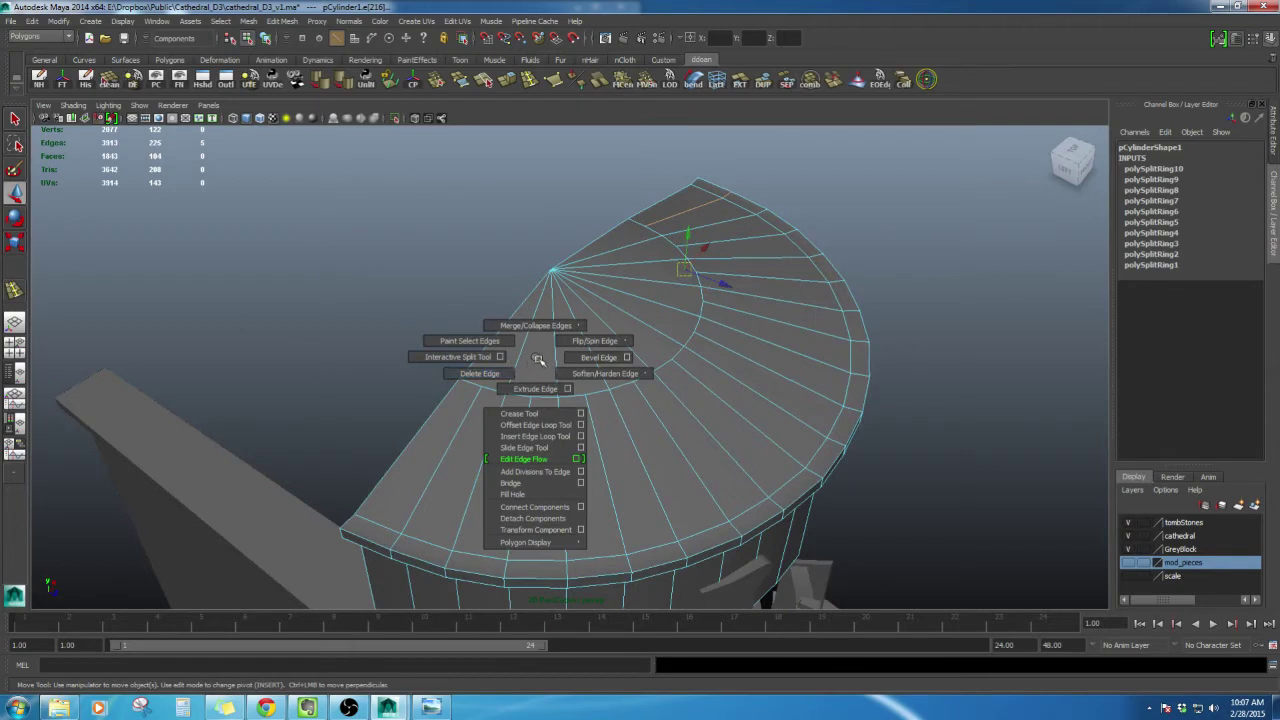
shift+right_drag(537, 360, 627, 328)
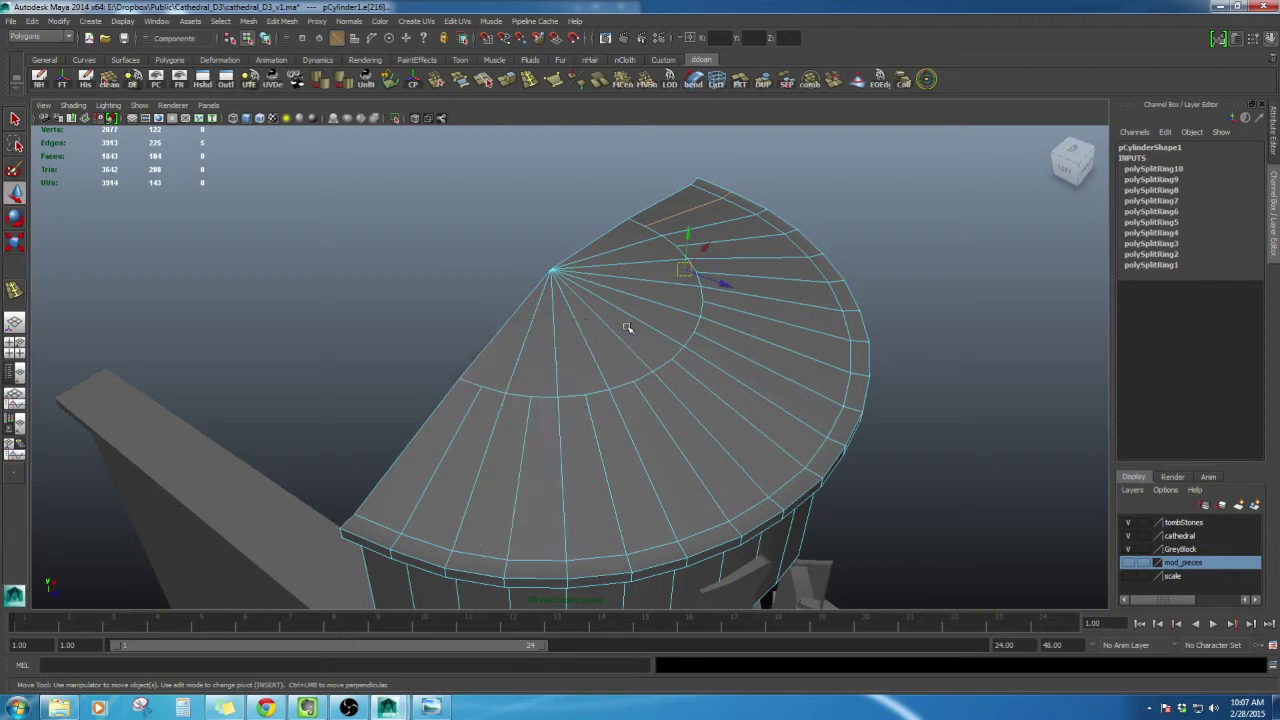
ctrl+right_drag(526, 345, 535, 343)
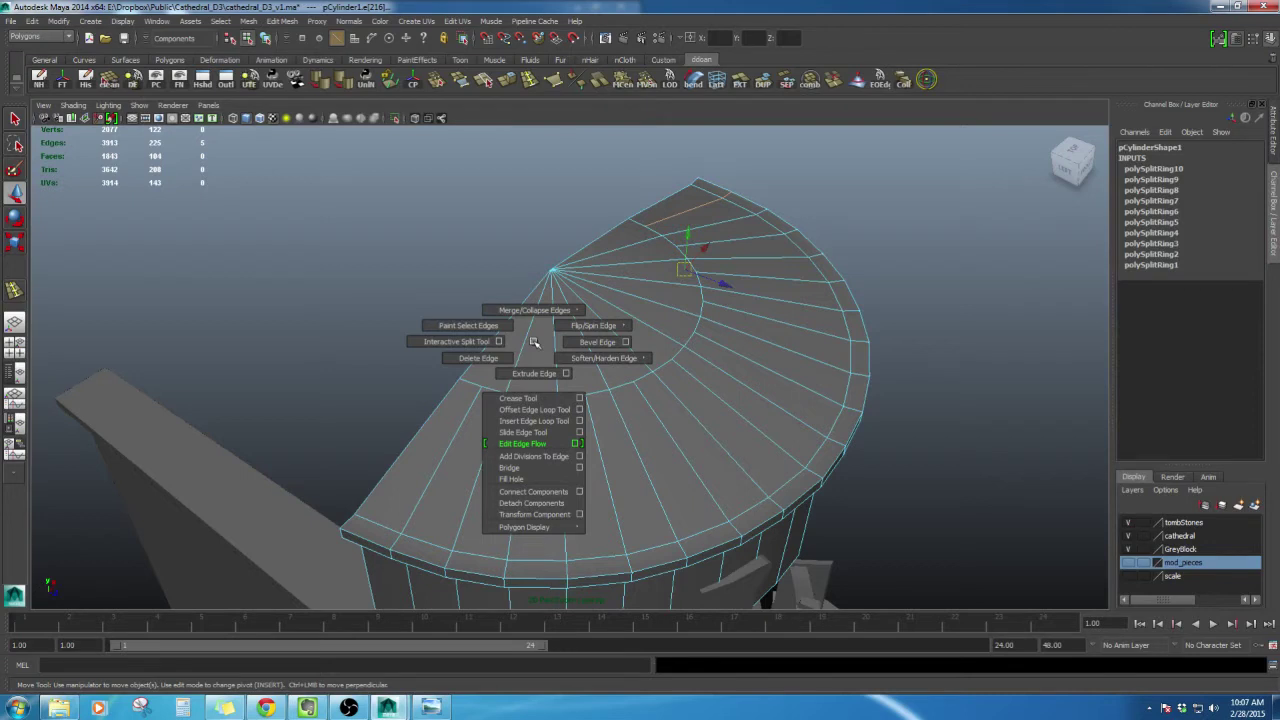
shift+right_drag(533, 342, 534, 342)
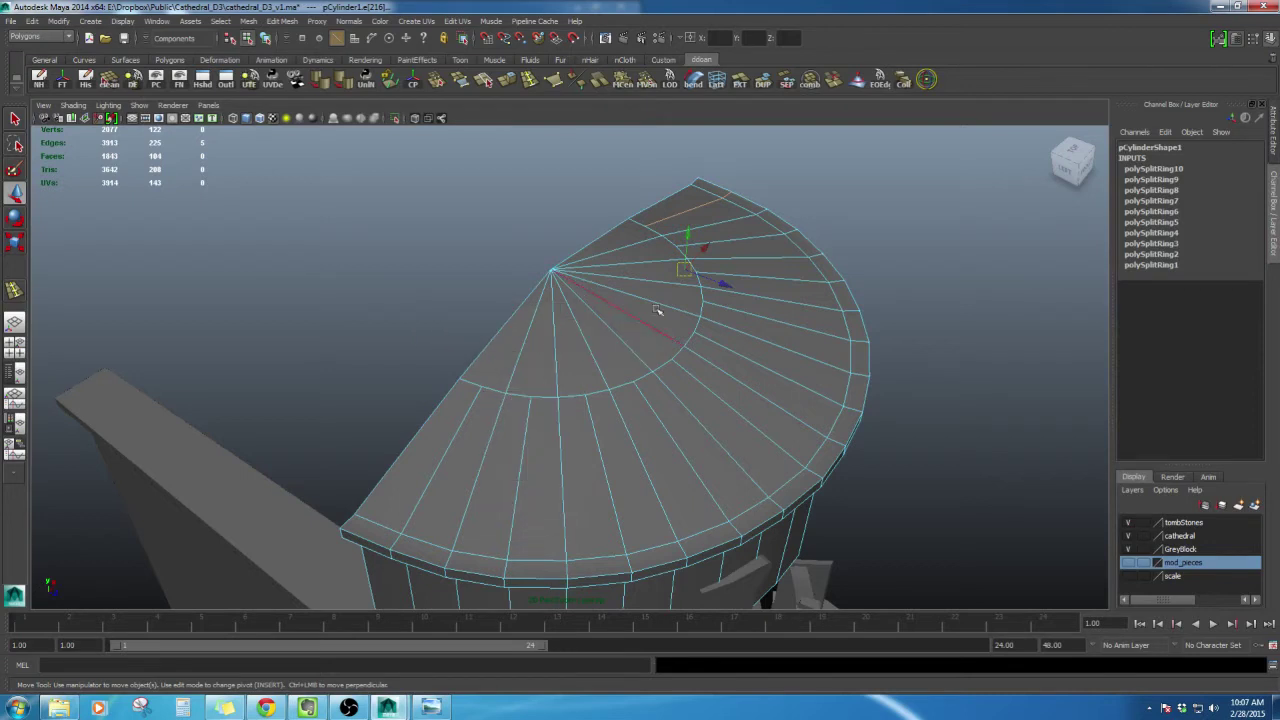
With Multi-Cut, connect the first four loose vertices on the roof's inner ring to the apex, starting at one end of the half-round
click(1220, 41)
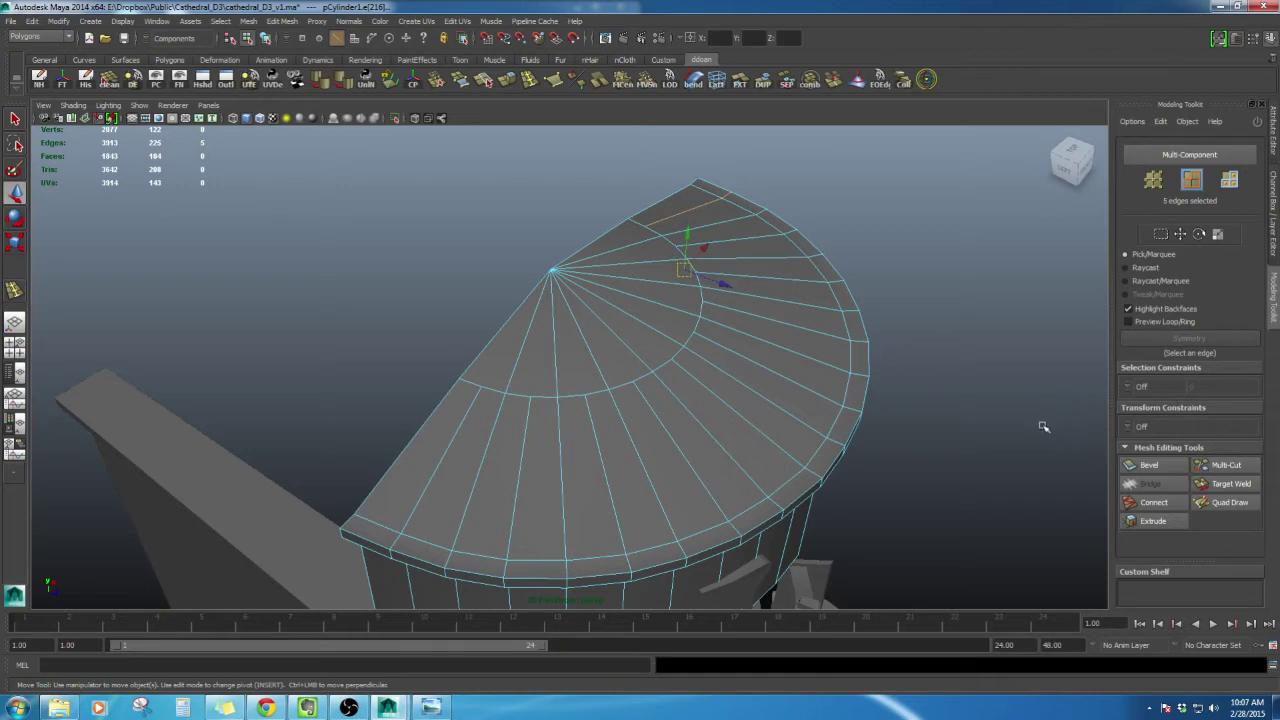
click(1222, 465)
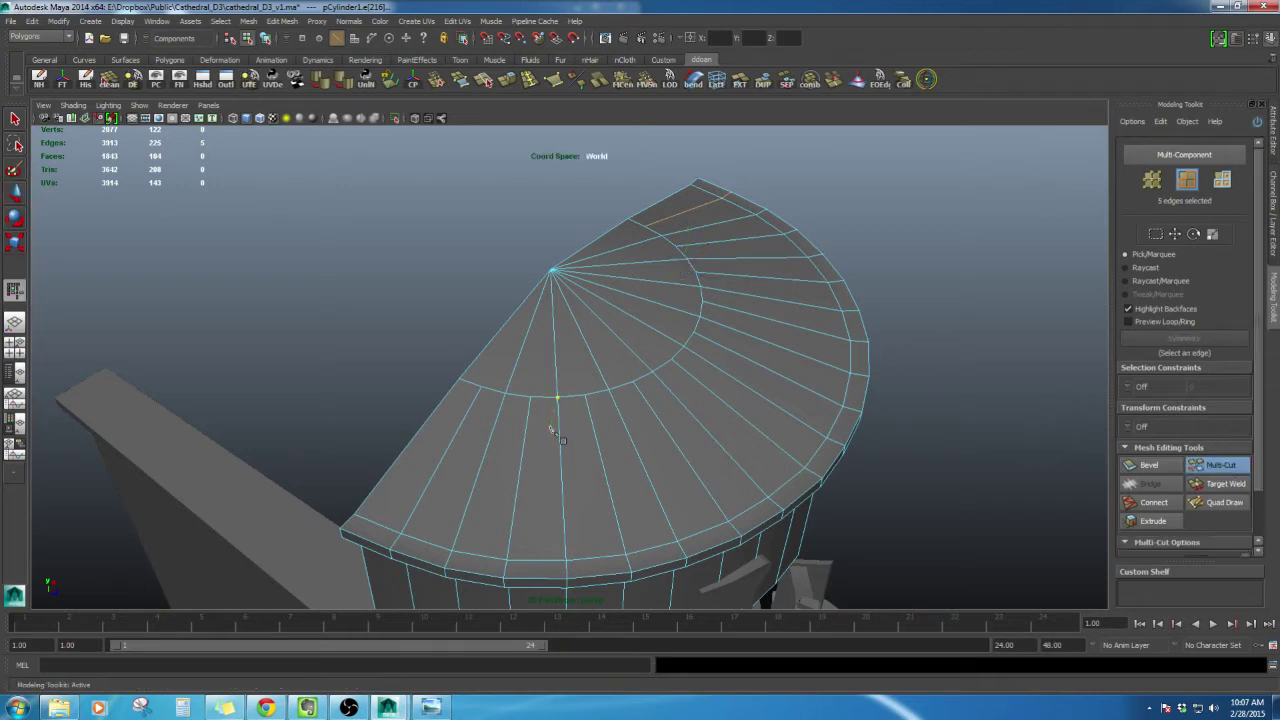
click(481, 387)
click(558, 276)
key(w)
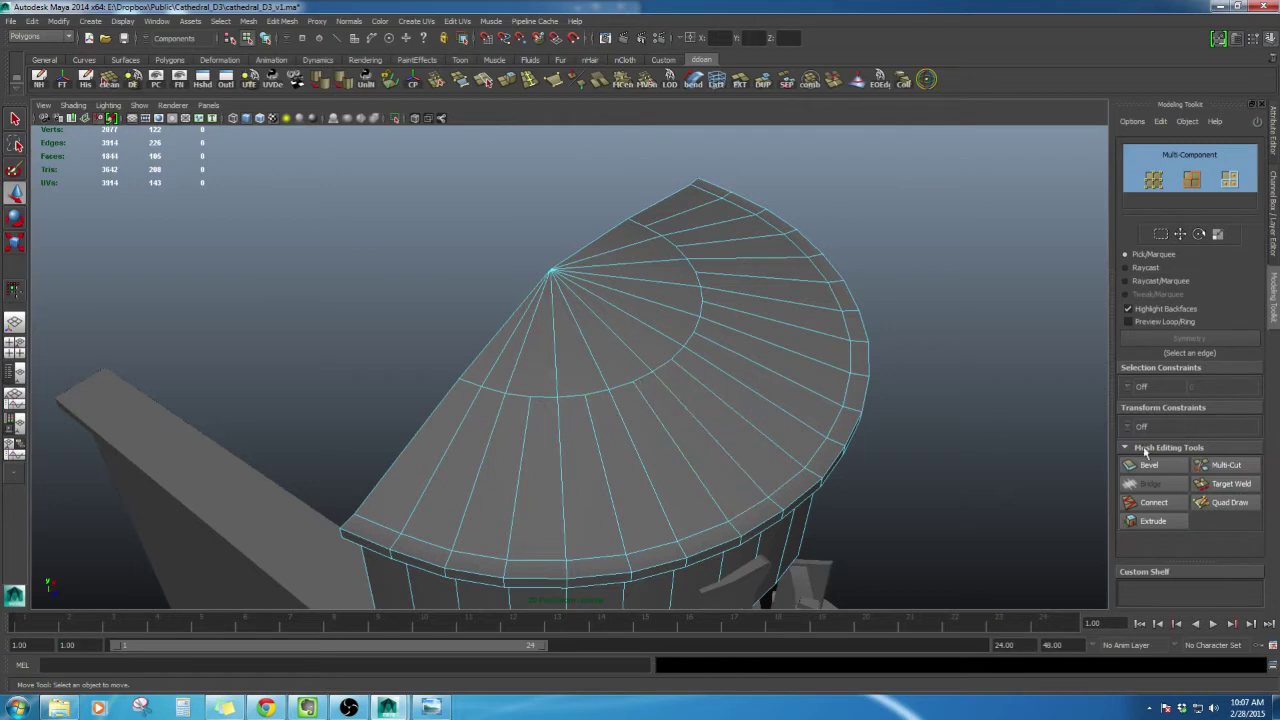
click(1222, 465)
click(530, 397)
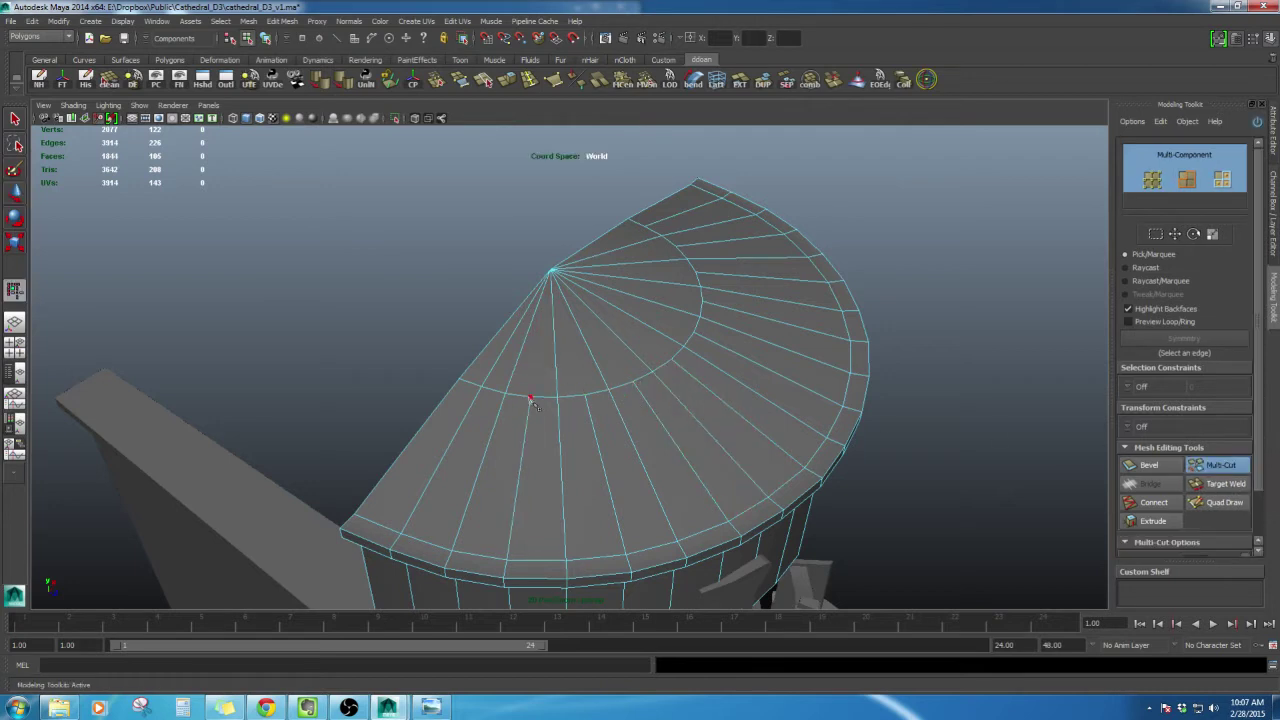
click(552, 272)
key(w)
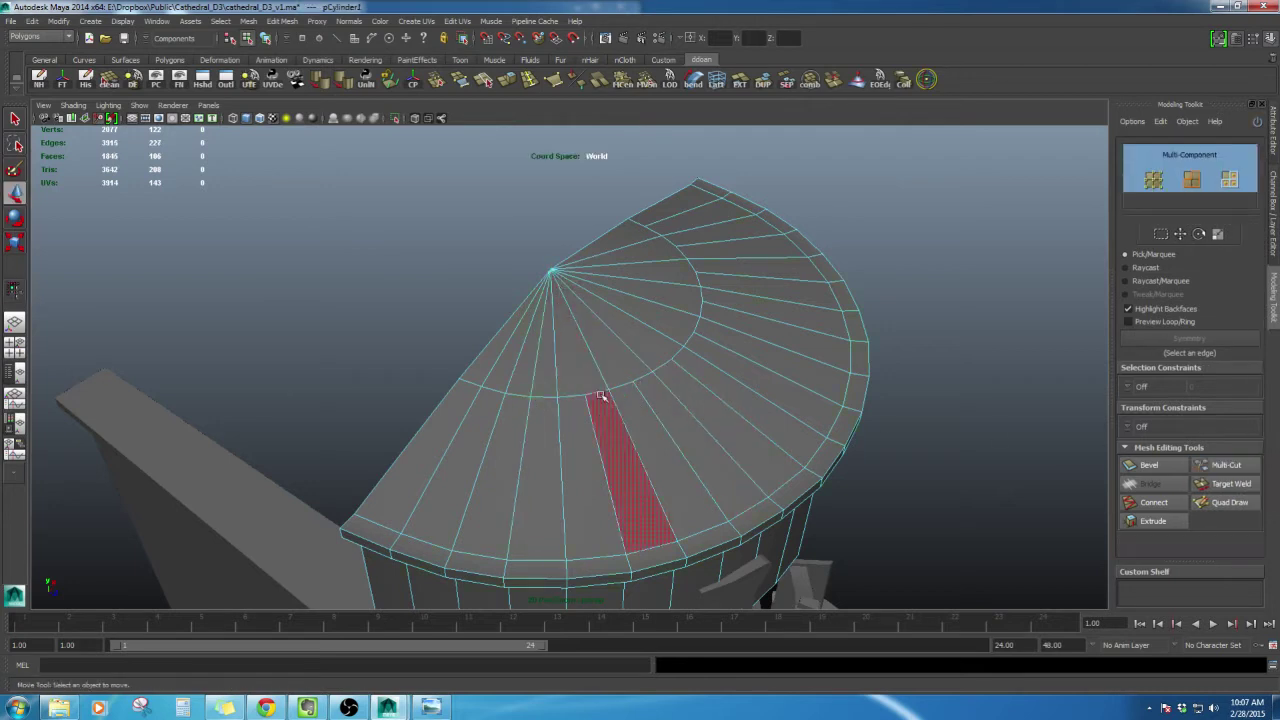
click(1212, 466)
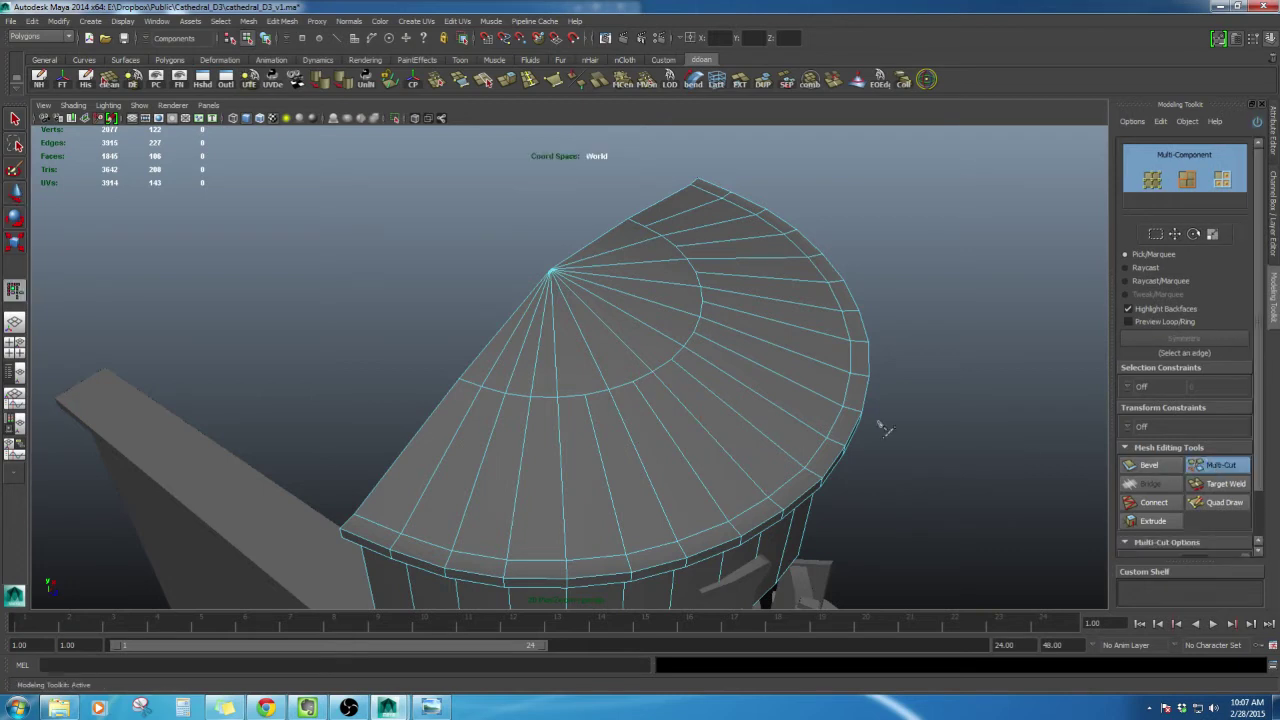
click(585, 397)
key(w)
alt+drag(697, 366, 643, 383)
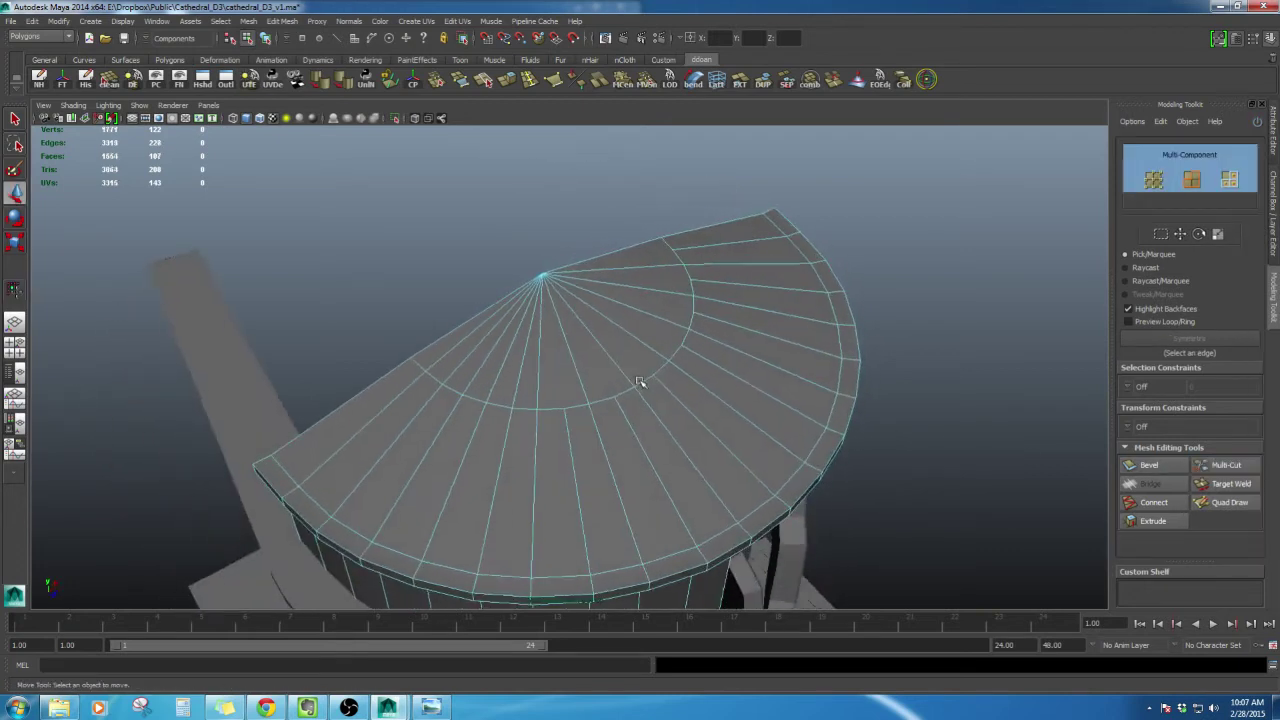
click(1216, 465)
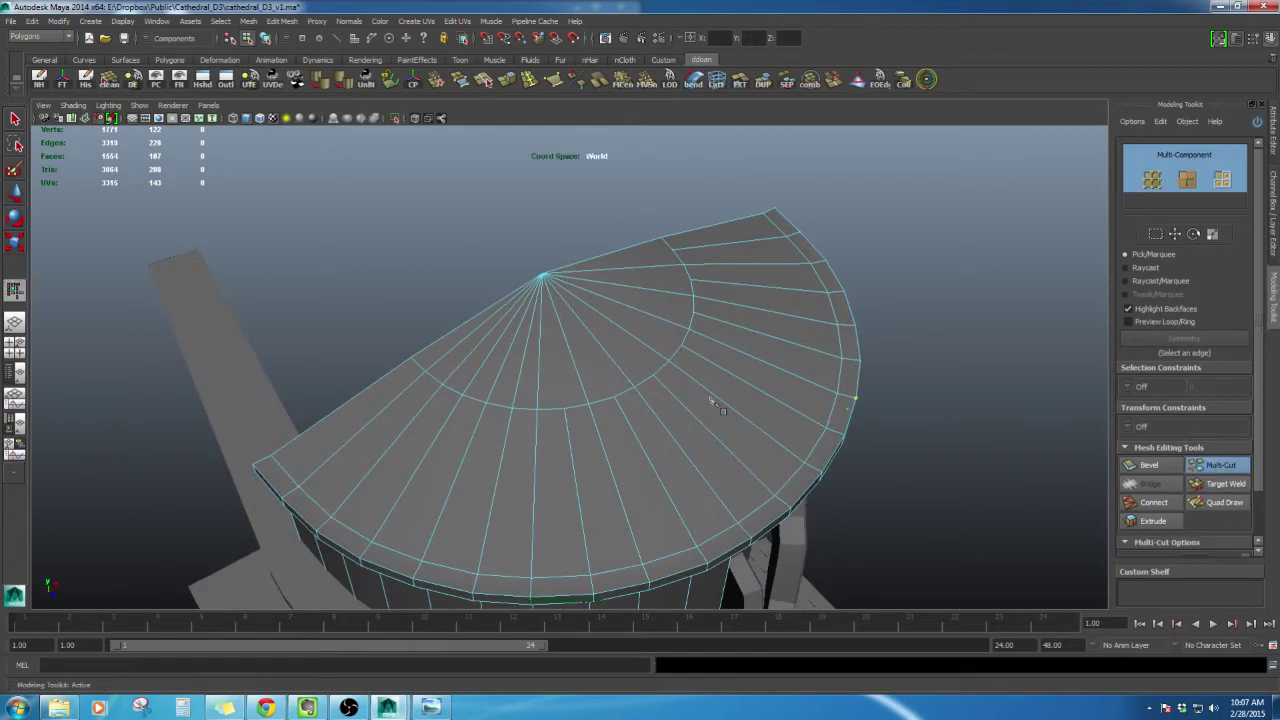
click(566, 412)
click(545, 276)
key(w)
alt+drag(665, 357, 620, 367)
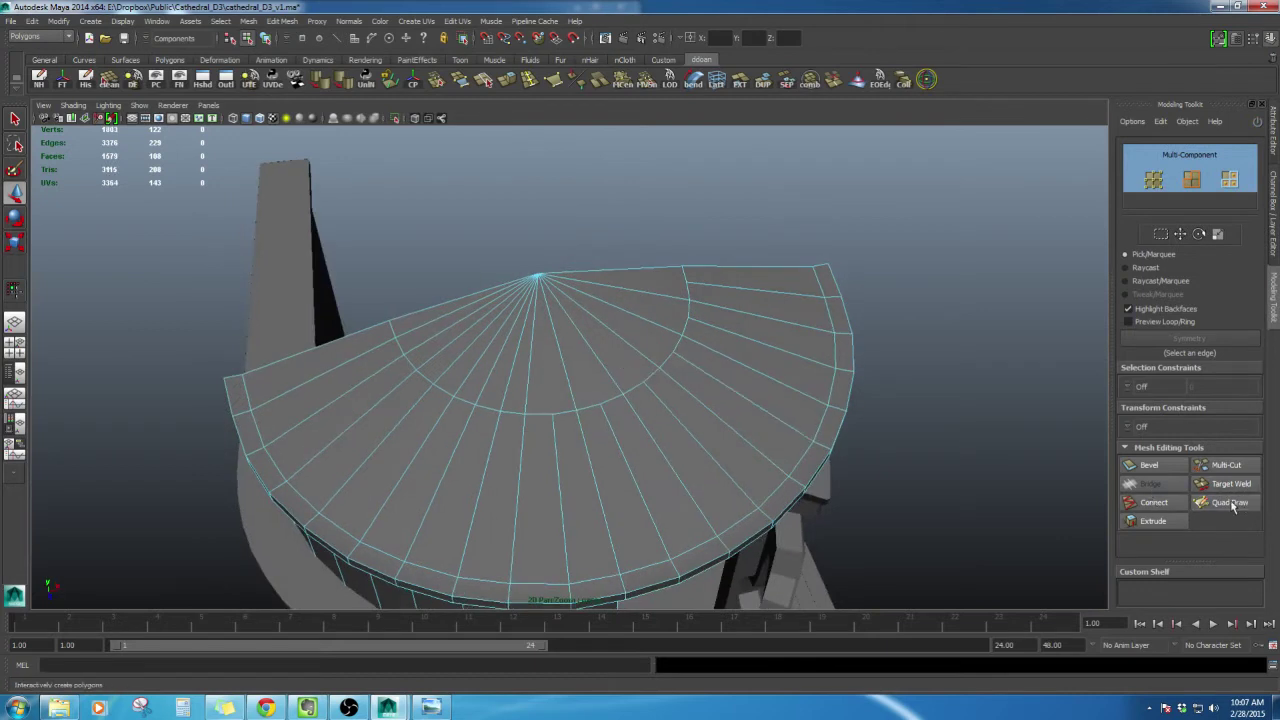
Continue along the inner ring with Multi-Cut, joining the next four loose vertices to the apex with straight cuts
click(1224, 465)
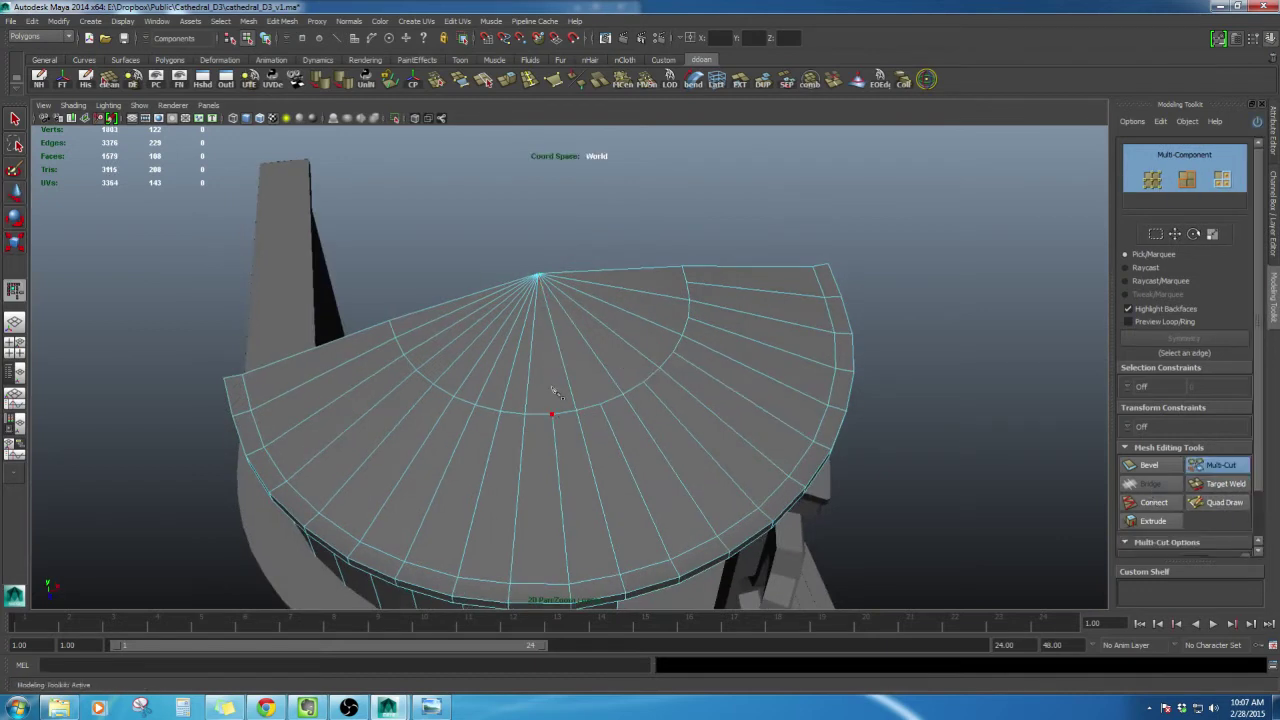
click(553, 390)
click(541, 278)
key(w)
alt+drag(630, 385, 712, 414)
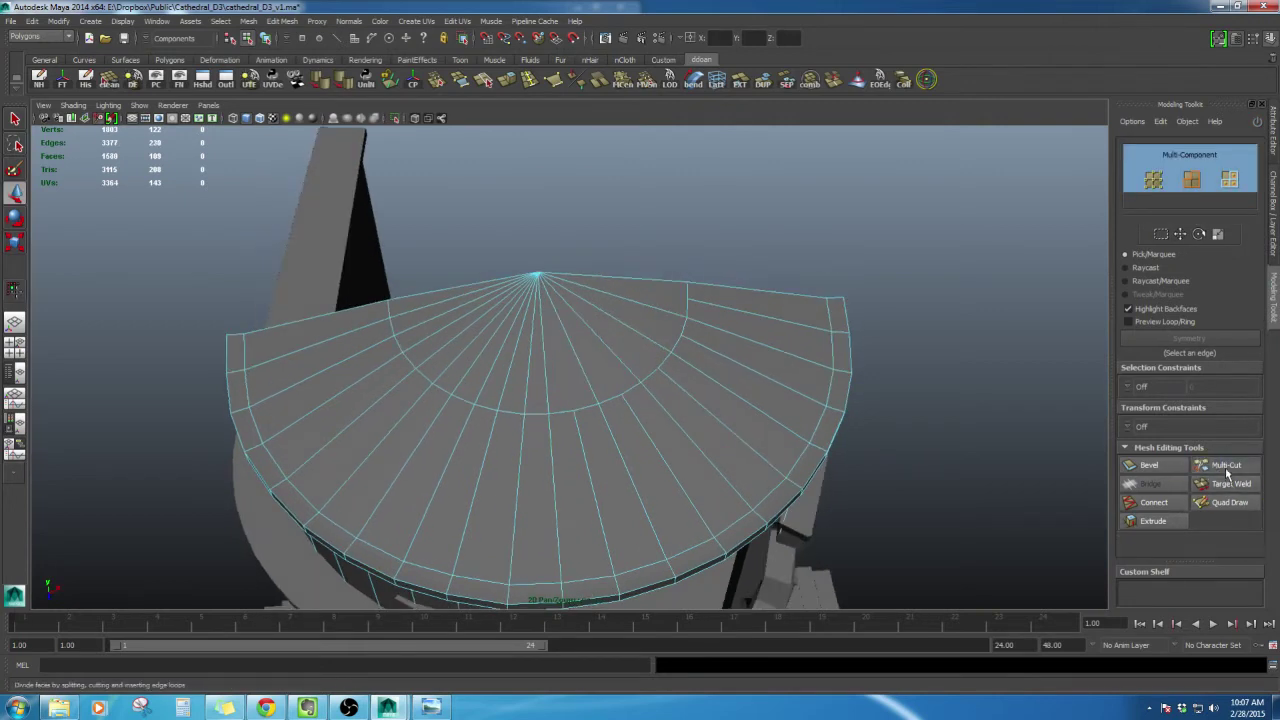
click(1226, 470)
click(574, 411)
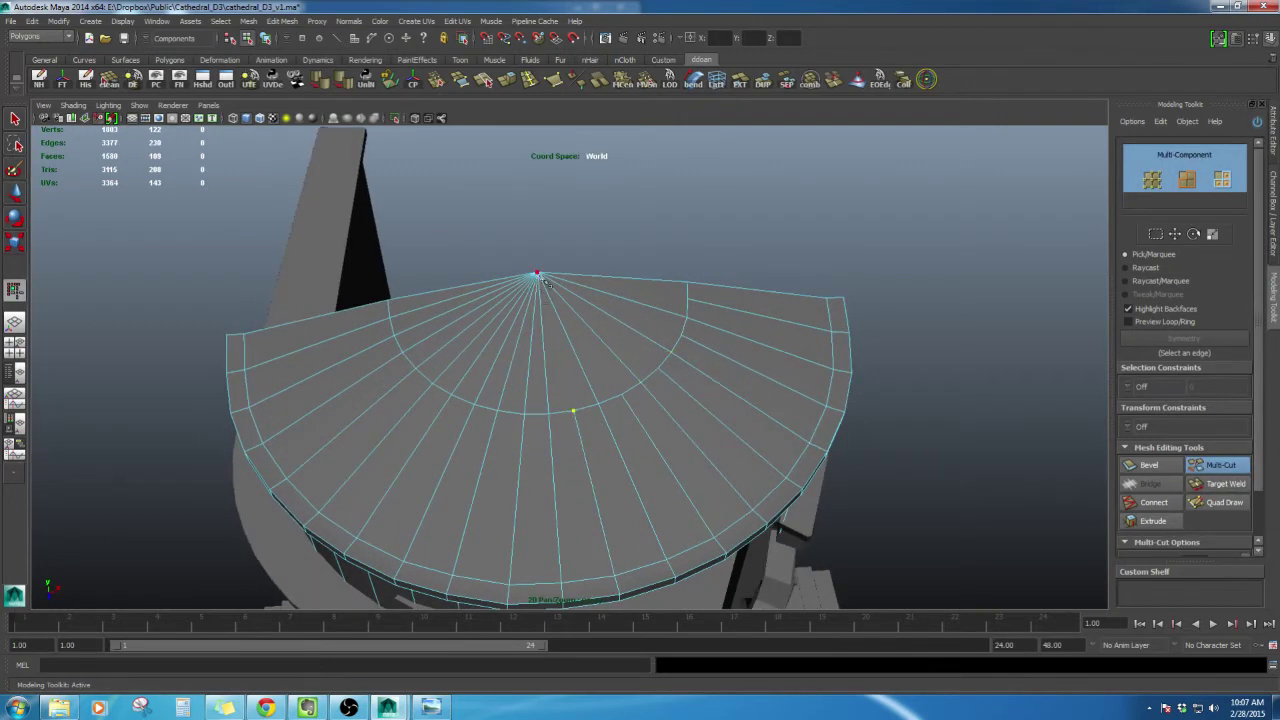
click(541, 277)
key(w)
alt+drag(714, 406, 731, 430)
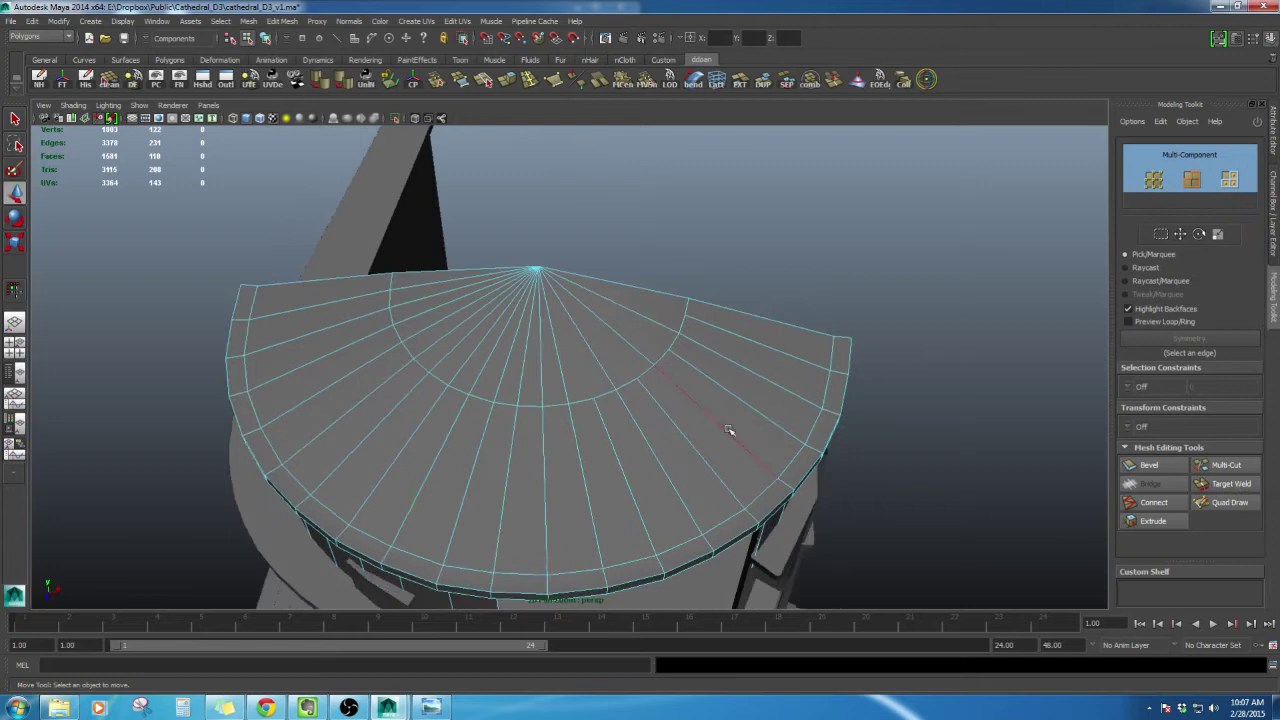
click(1227, 466)
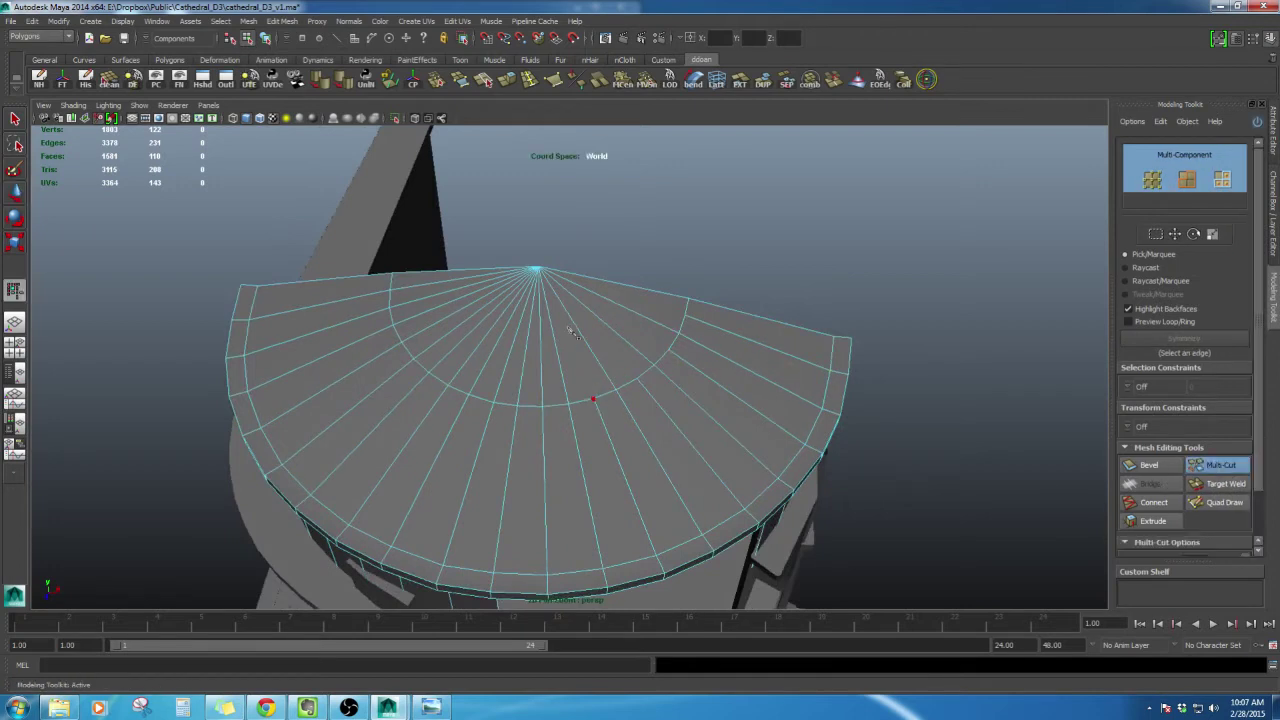
click(593, 399)
click(543, 272)
key(w)
click(1221, 464)
click(637, 381)
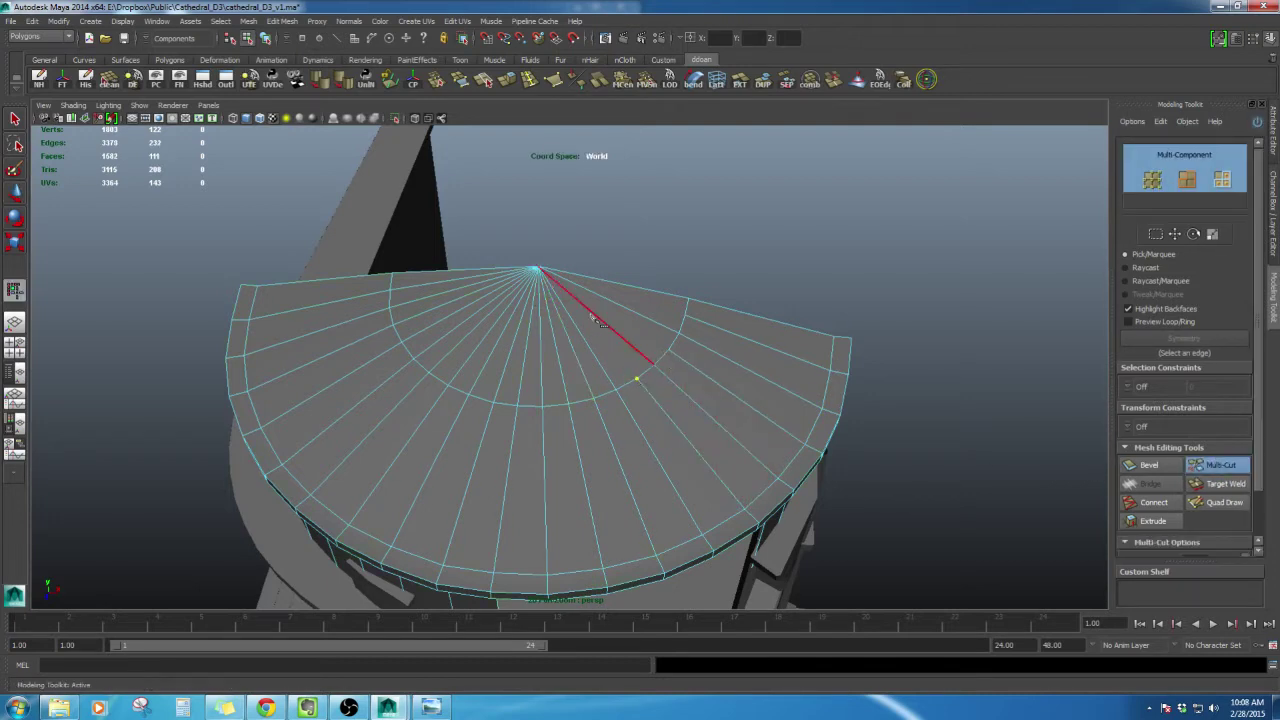
click(539, 269)
key(w)
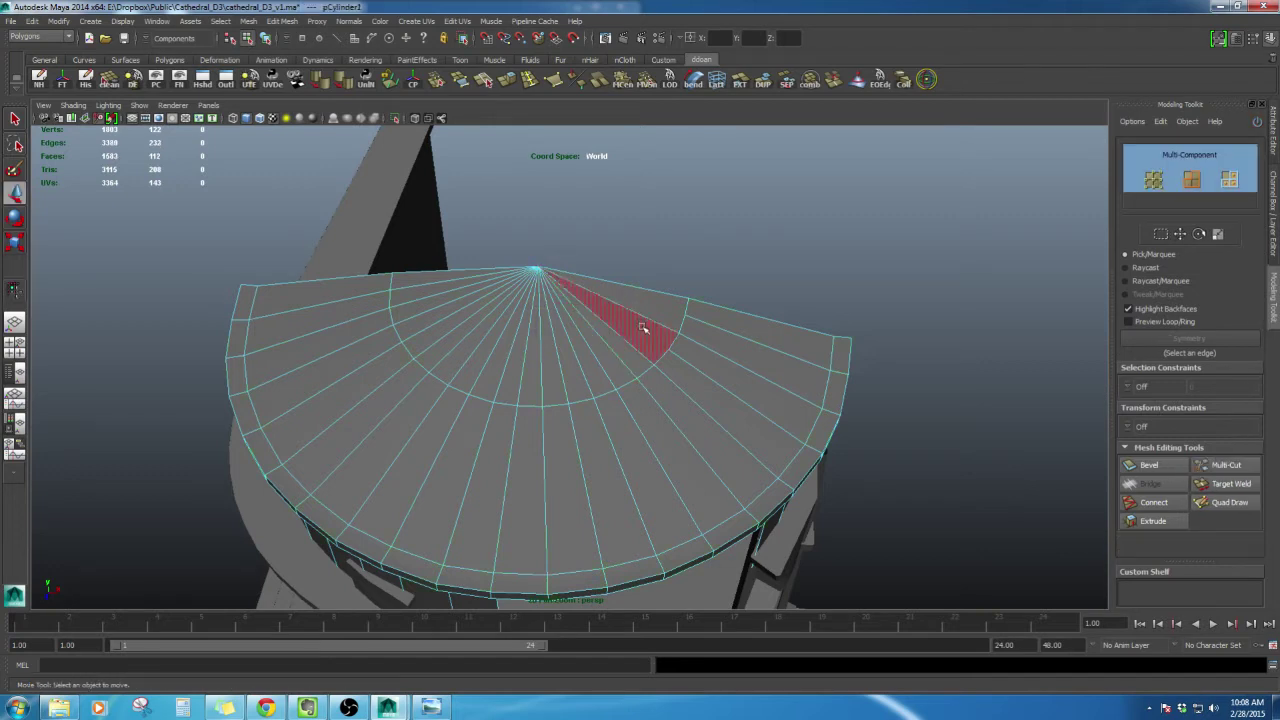
shift+right_click(638, 359)
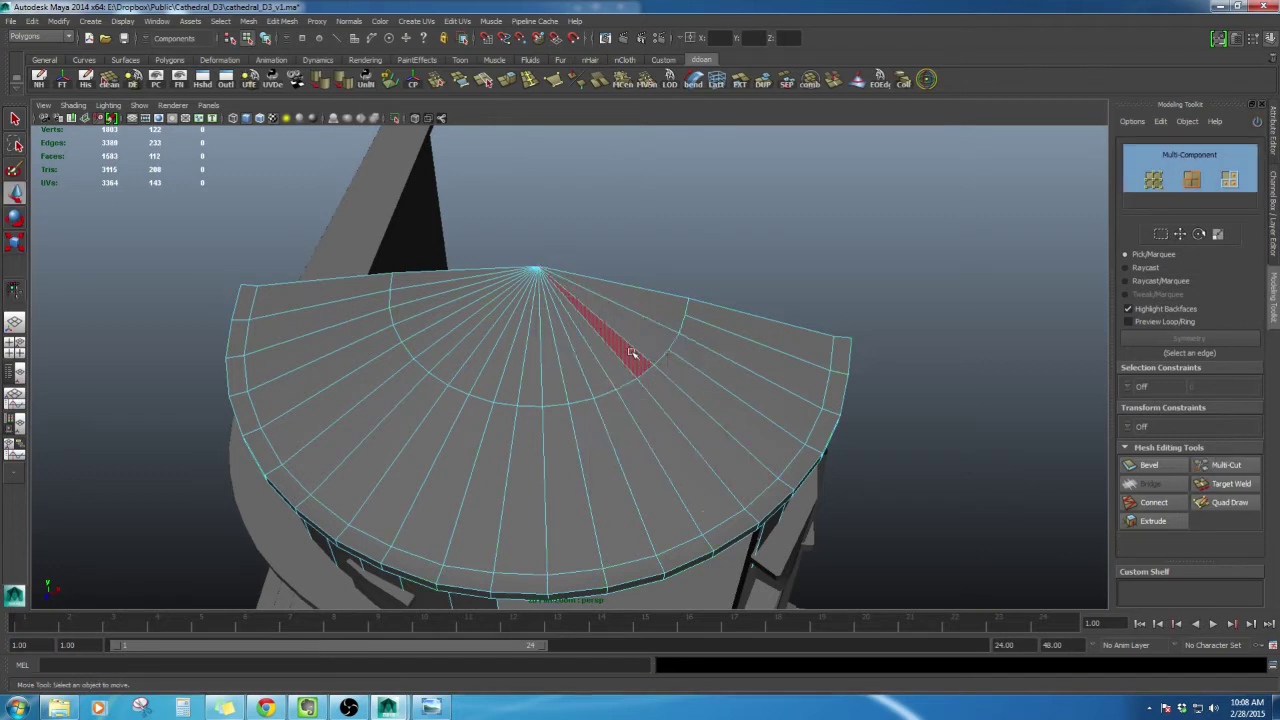
right_click(643, 362)
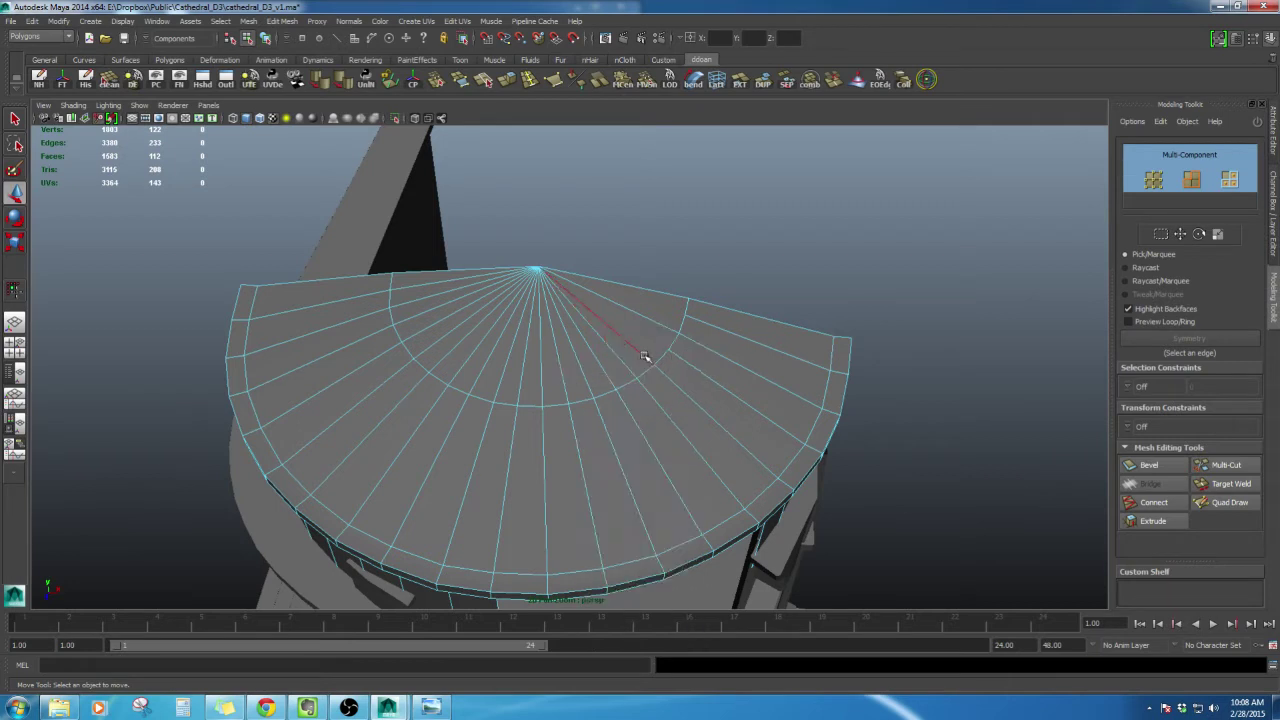
right_click(645, 357)
mouse_move(652, 348)
right_down()
mouse_move(650, 368)
mouse_move(628, 351)
mouse_move(664, 367)
right_up()
right_click(670, 370)
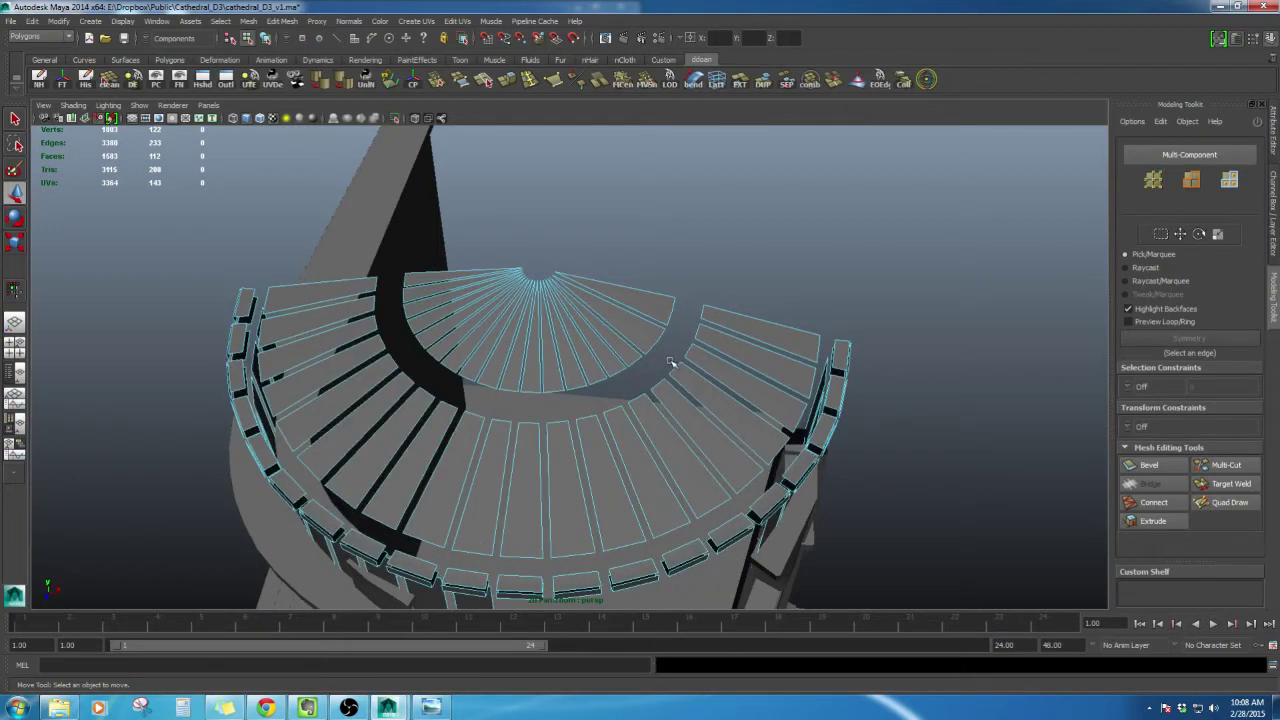
key(ctrl+z)
click(717, 282)
right_click(683, 336)
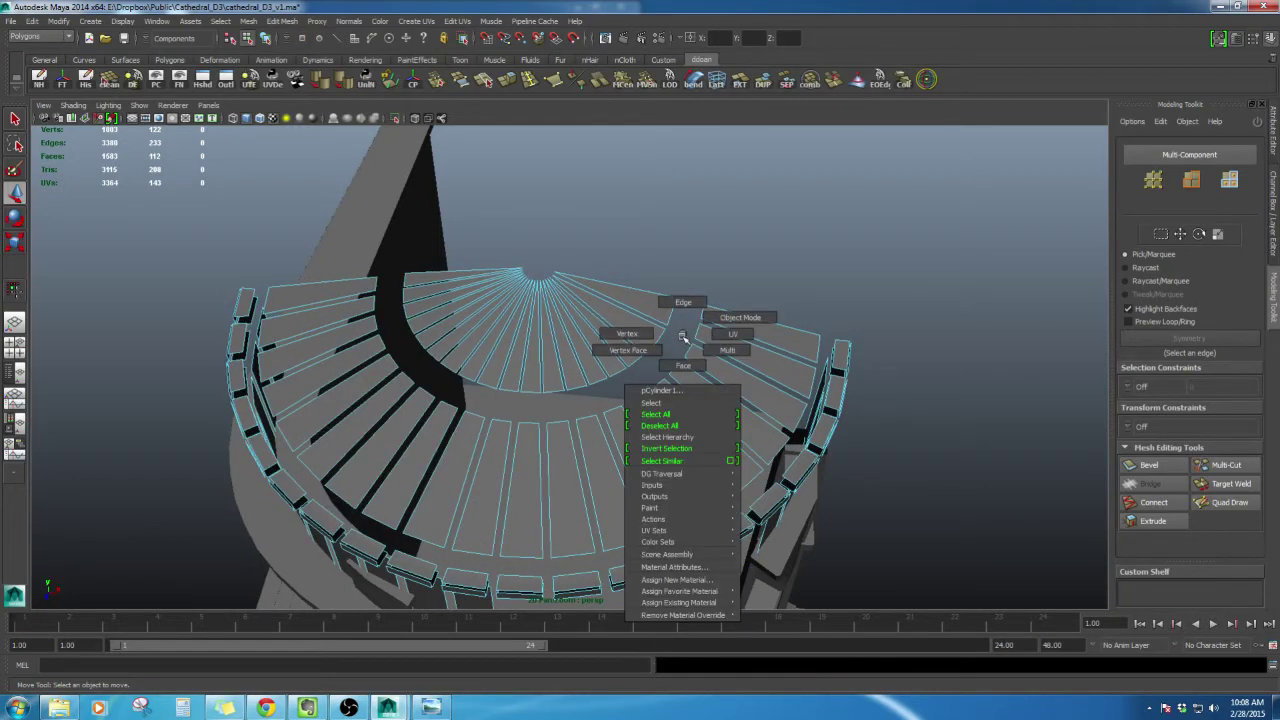
right_drag(645, 314, 678, 359)
Split the last two undivided wedges from the inner ring to the apex with the Split Polygon tool
shift+right_click(679, 358)
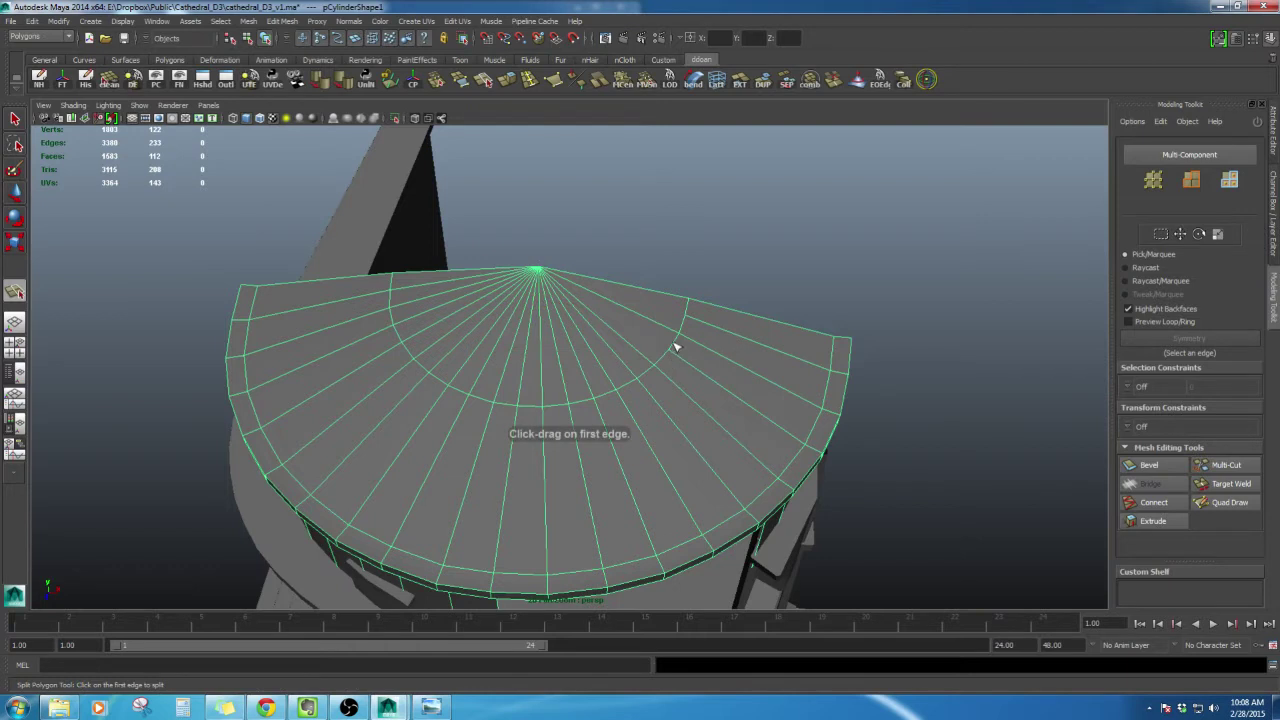
drag(660, 368, 655, 366)
drag(563, 281, 508, 252)
key(Return)
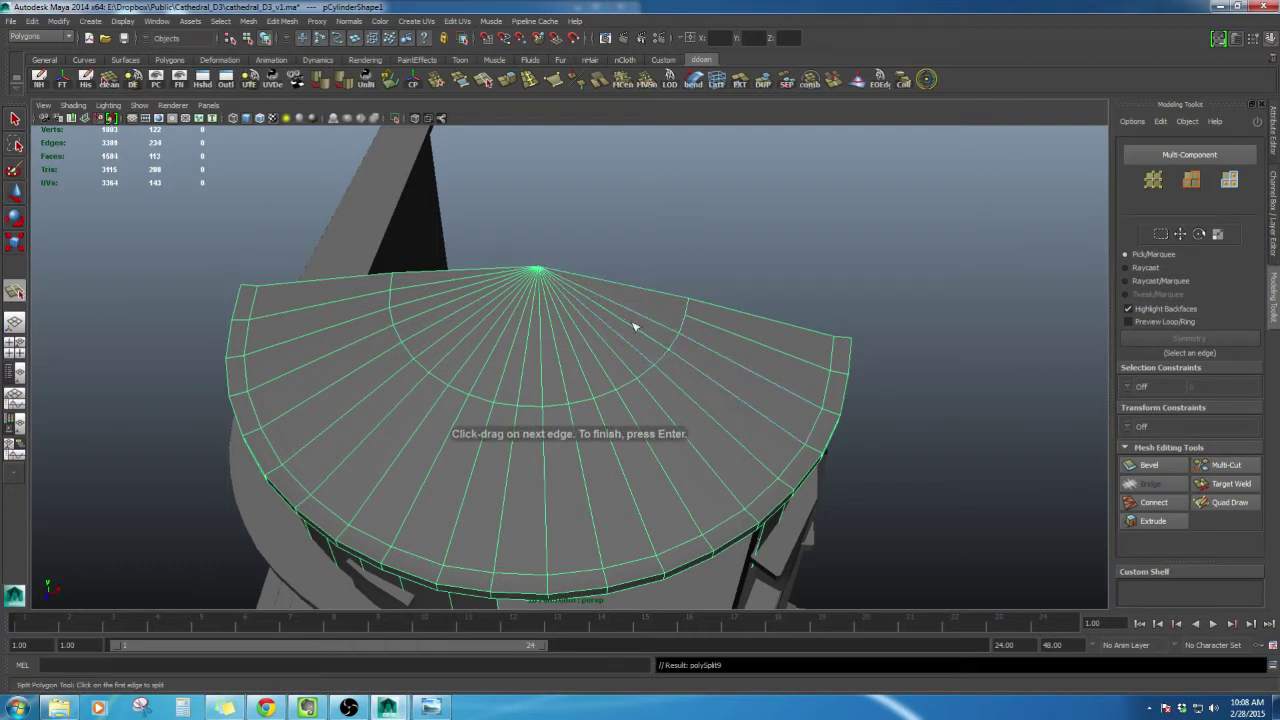
alt+middle_drag(697, 344, 680, 387)
alt+drag(680, 387, 677, 339)
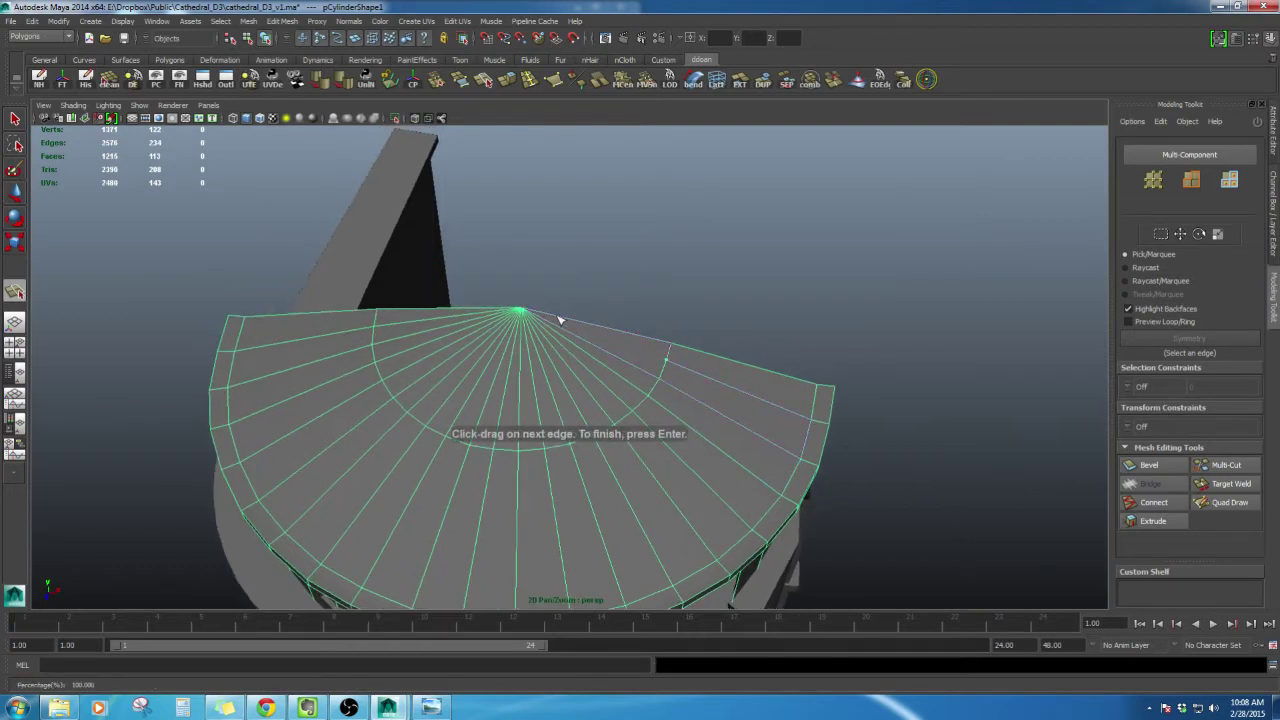
drag(560, 319, 652, 355)
key(Return)
Leave the split tool, deselect the roof mesh and examine its shading and shape from several sides
right_drag(671, 346, 677, 413)
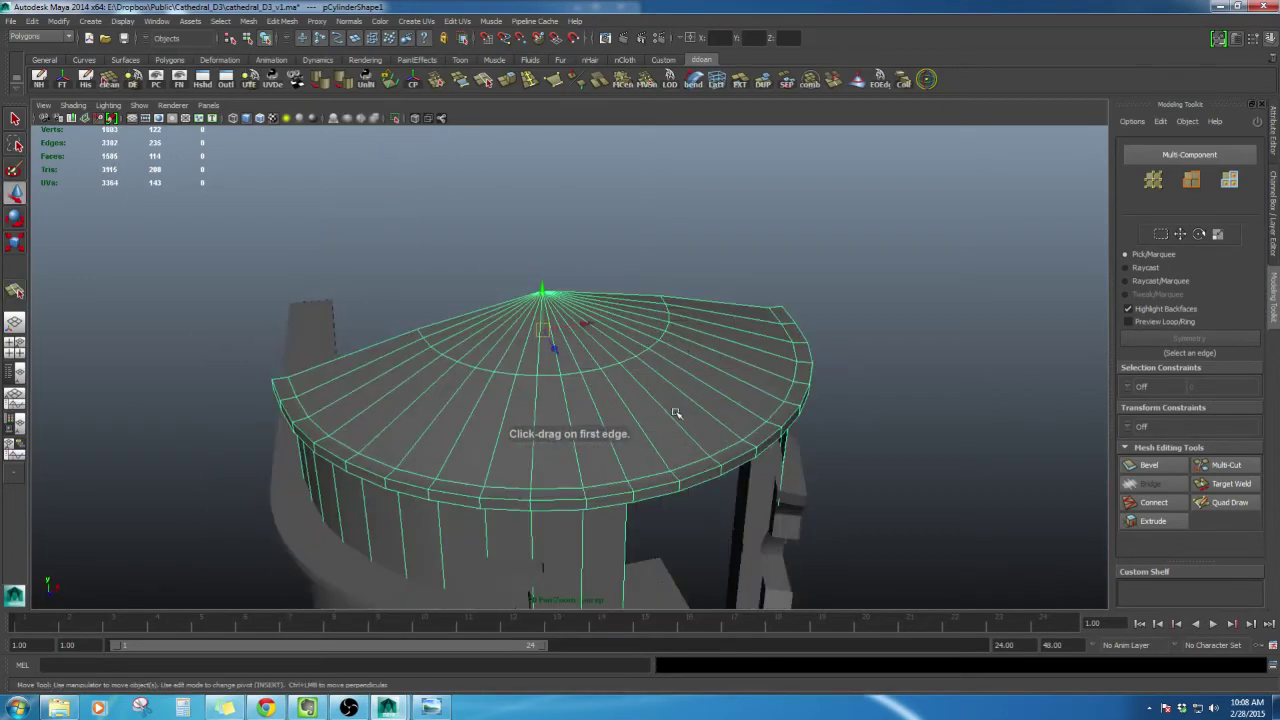
right_click(670, 363)
alt+drag(670, 363, 482, 287)
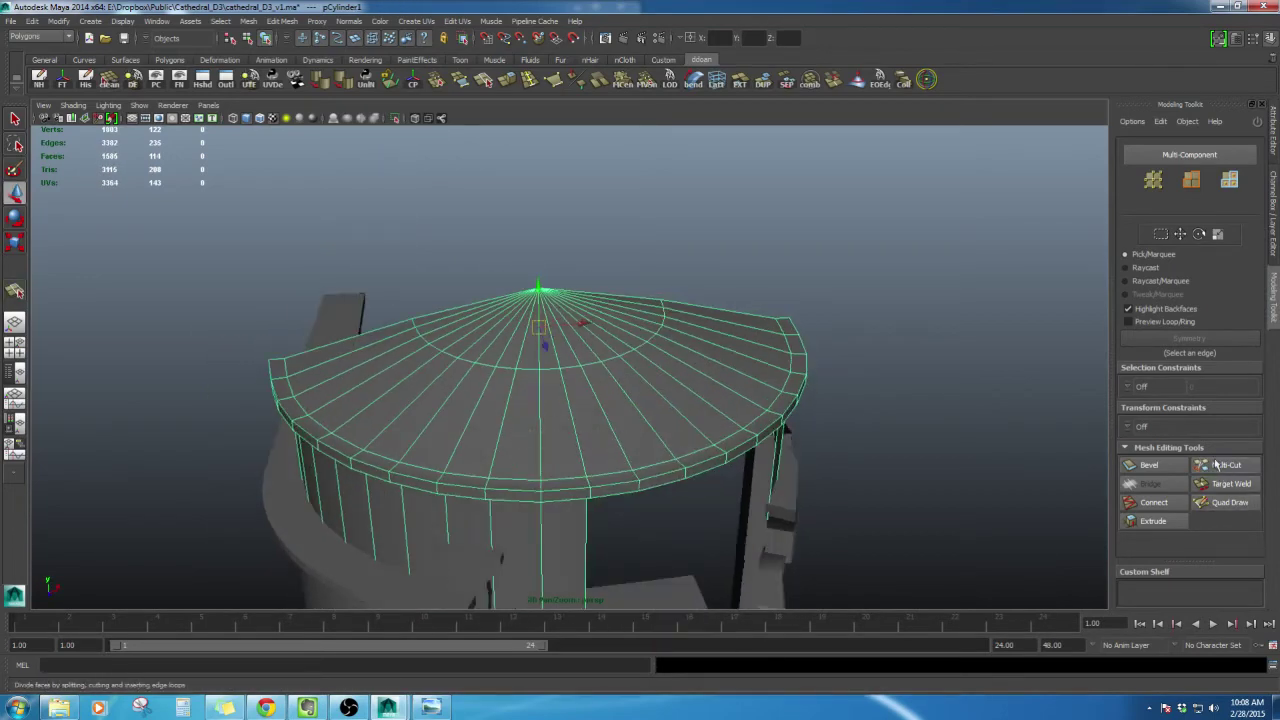
alt+drag(755, 400, 841, 263)
click(841, 263)
alt+drag(698, 394, 471, 343)
click(485, 297)
key(3)
click(803, 257)
alt+drag(803, 257, 694, 280)
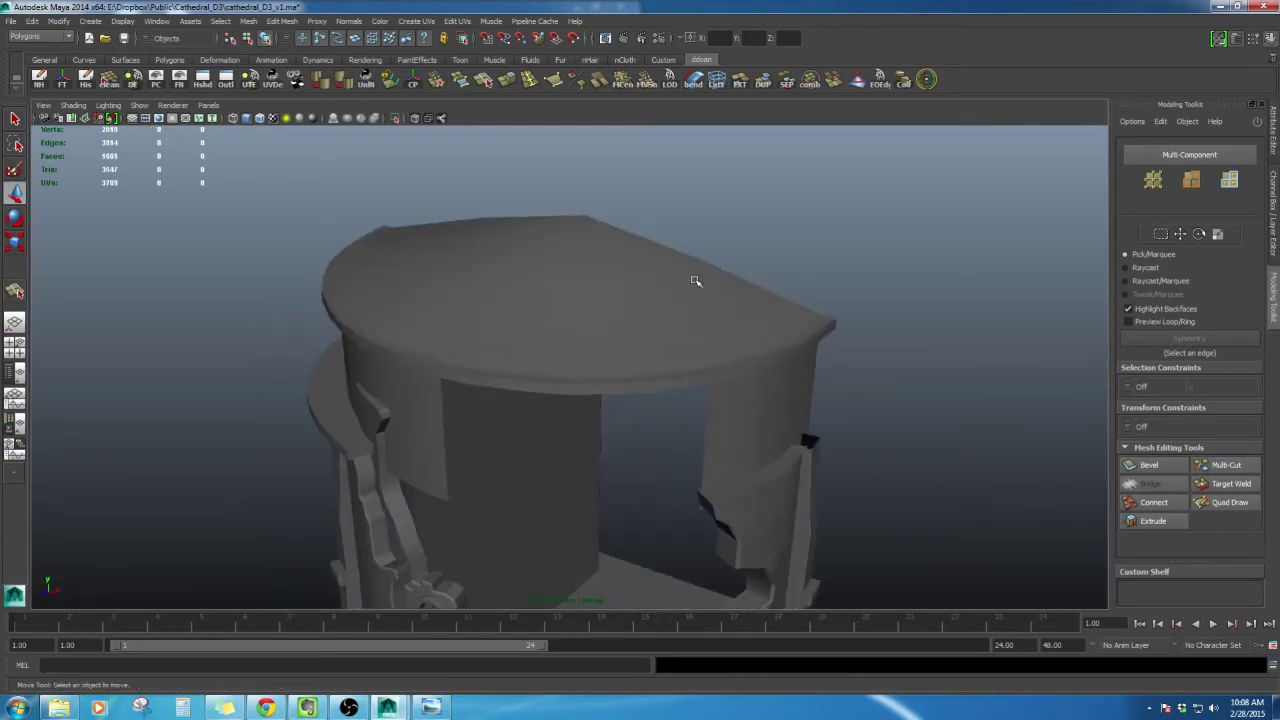
alt+right_drag(694, 280, 648, 407)
alt+drag(648, 407, 513, 252)
Select the half-round tower section and compare it with the reference artwork from the front
click(594, 326)
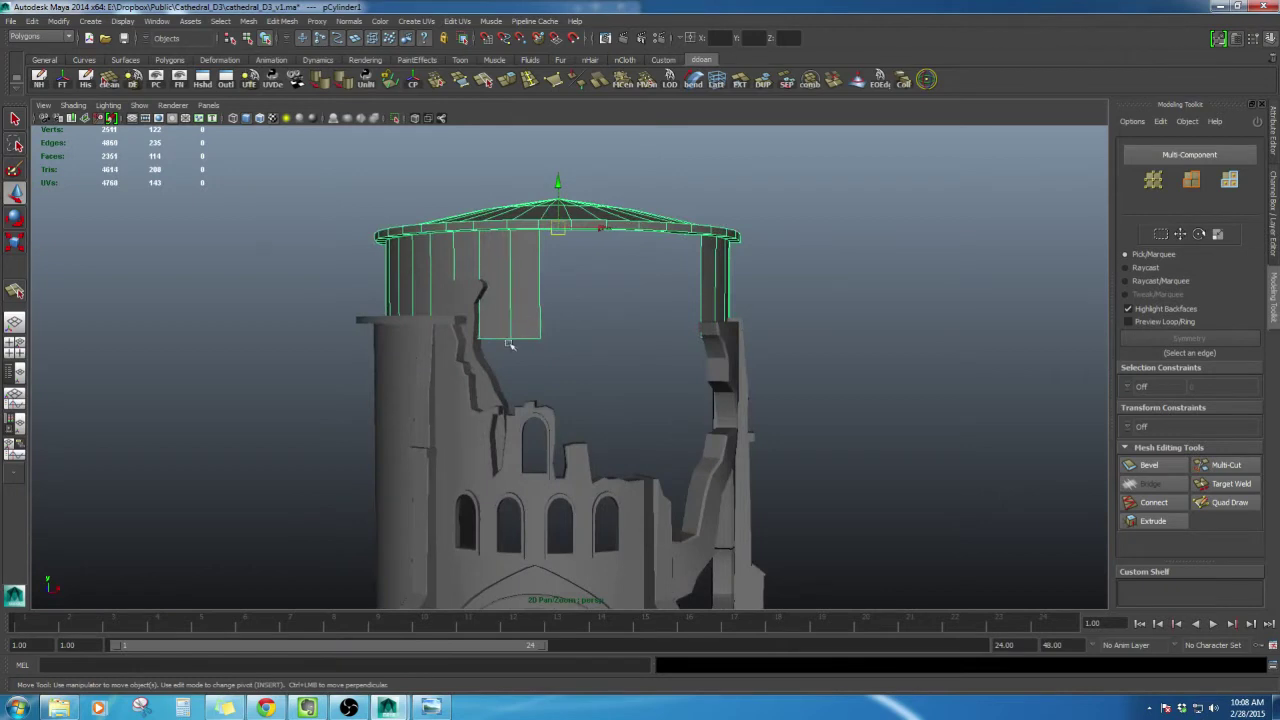
mouse_move(509, 343)
alt+mouse_down()
mouse_move(563, 334)
mouse_move(517, 271)
mouse_move(551, 340)
mouse_move(490, 335)
alt+mouse_up()
click(431, 707)
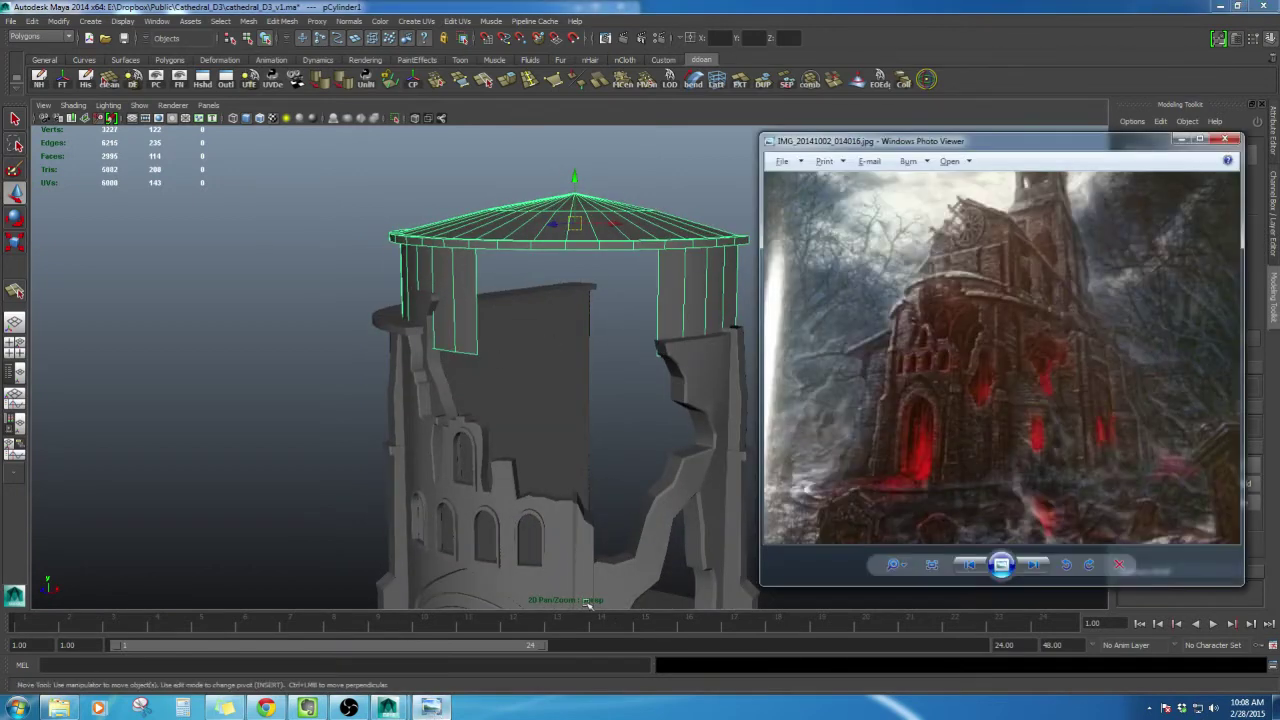
alt+drag(522, 319, 591, 329)
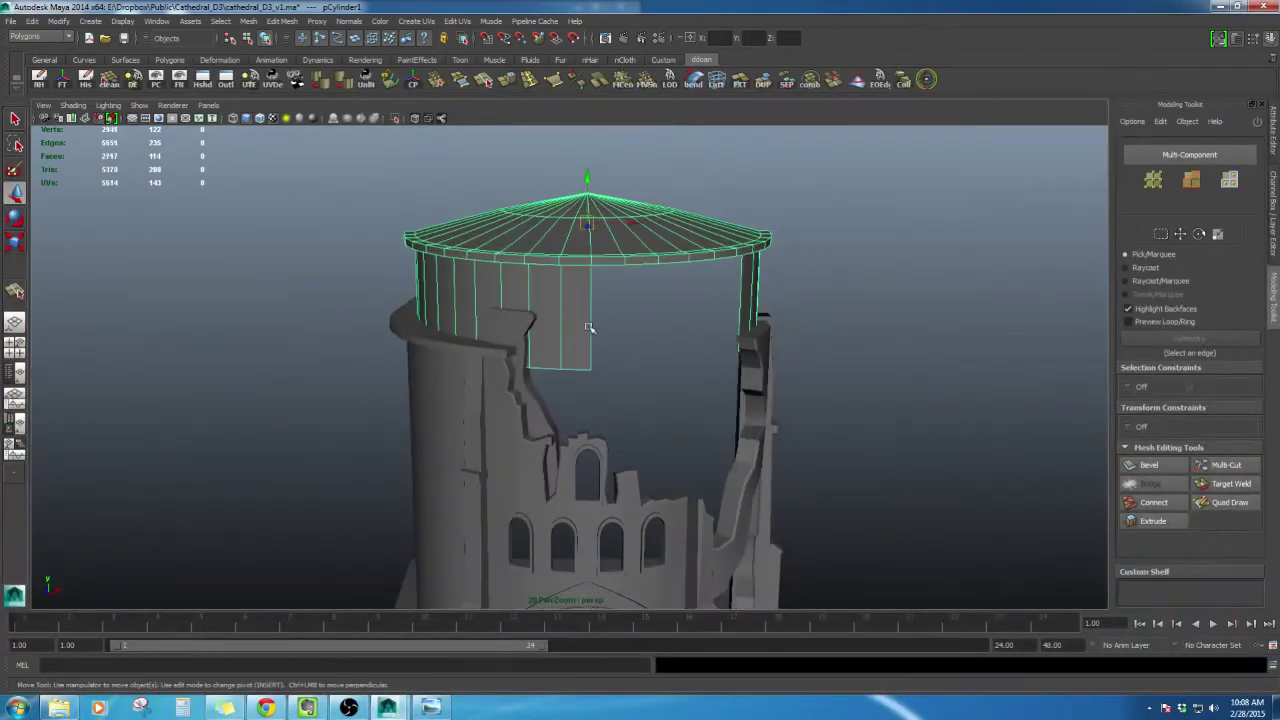
Select the two wall faces bordering the front gap beneath the roof lip
right_drag(562, 317, 562, 347)
click(572, 325)
shift+click(548, 333)
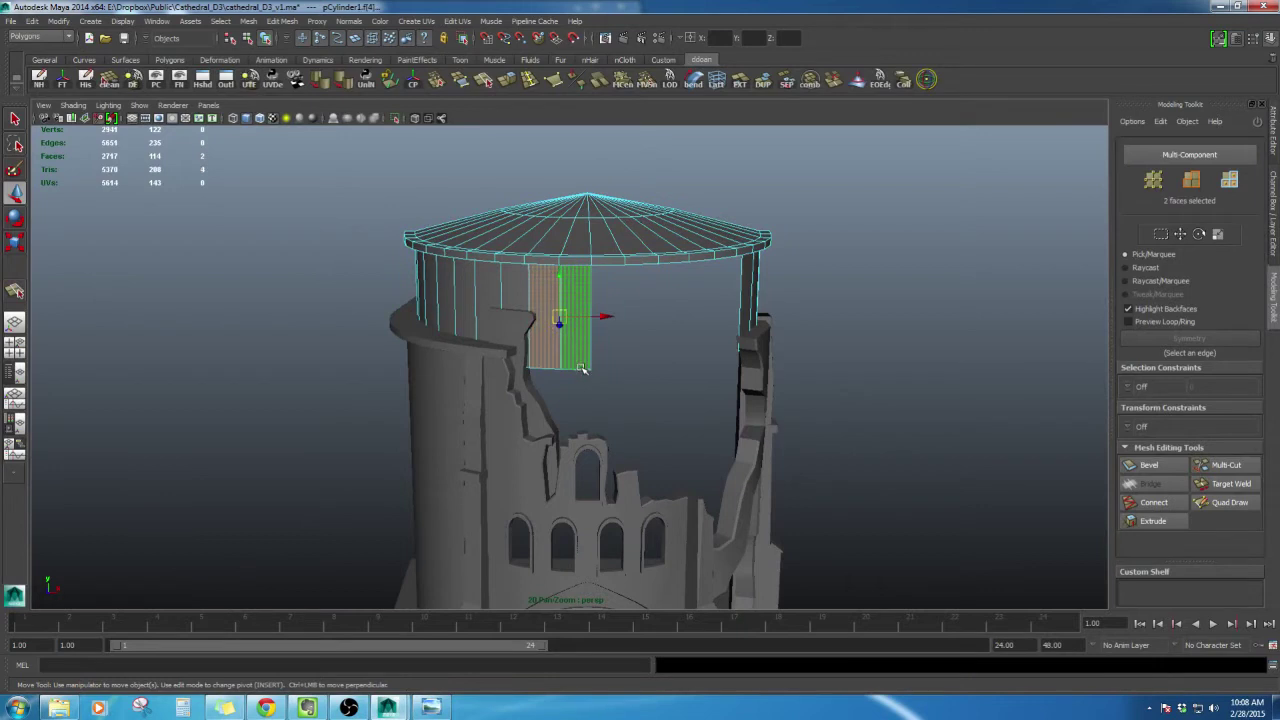
Check the cathedral reference photo and delete the two adjacent wall faces overhanging the broken front of the tower
key(ctrl+z)
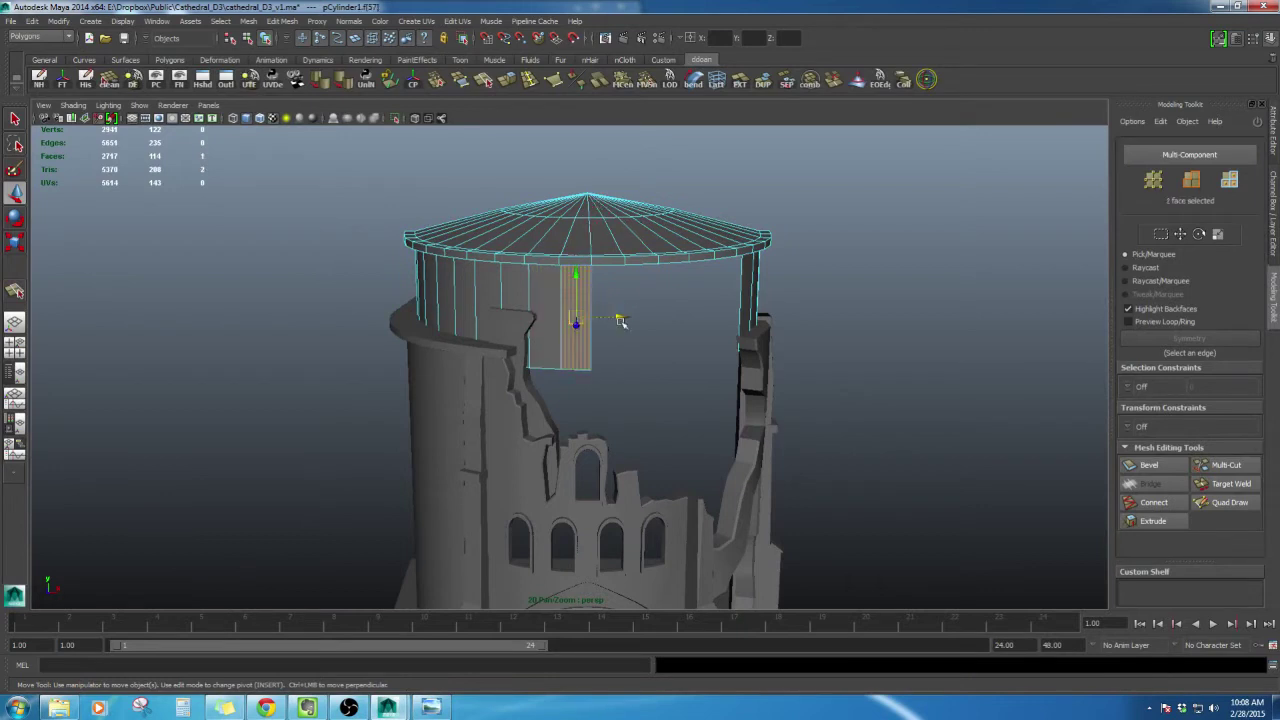
click(430, 707)
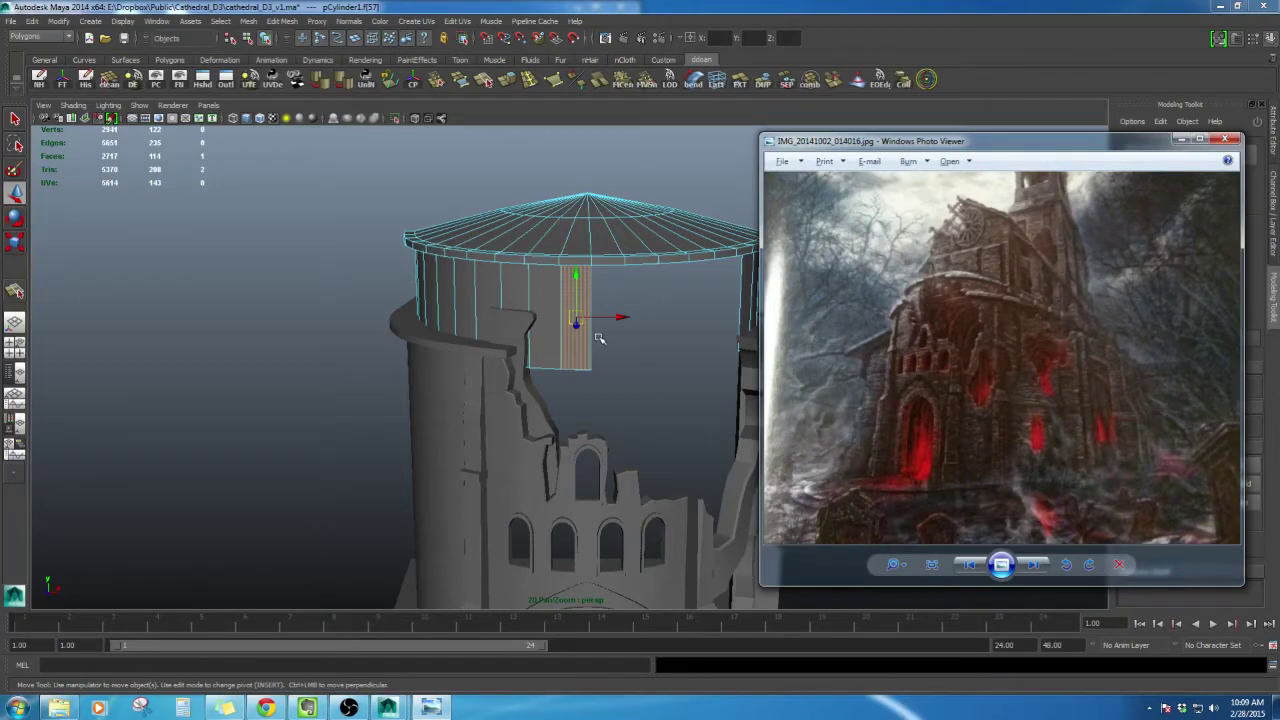
shift+click(548, 338)
key(Delete)
alt+drag(600, 366, 457, 359)
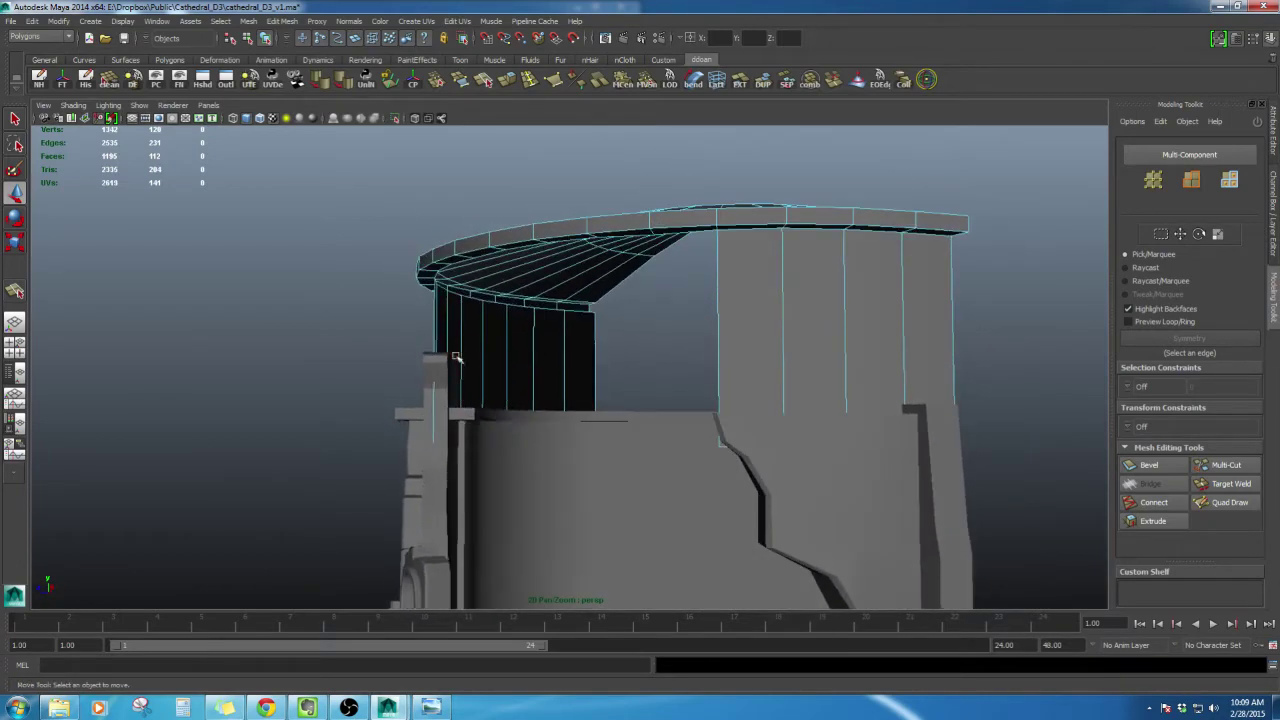
Select the twelve remaining wall faces beneath the conical roof, on both sides of the opening
right_drag(471, 334, 471, 367)
mouse_move(471, 367)
alt+mouse_down()
mouse_move(530, 382)
mouse_move(491, 362)
alt+mouse_up()
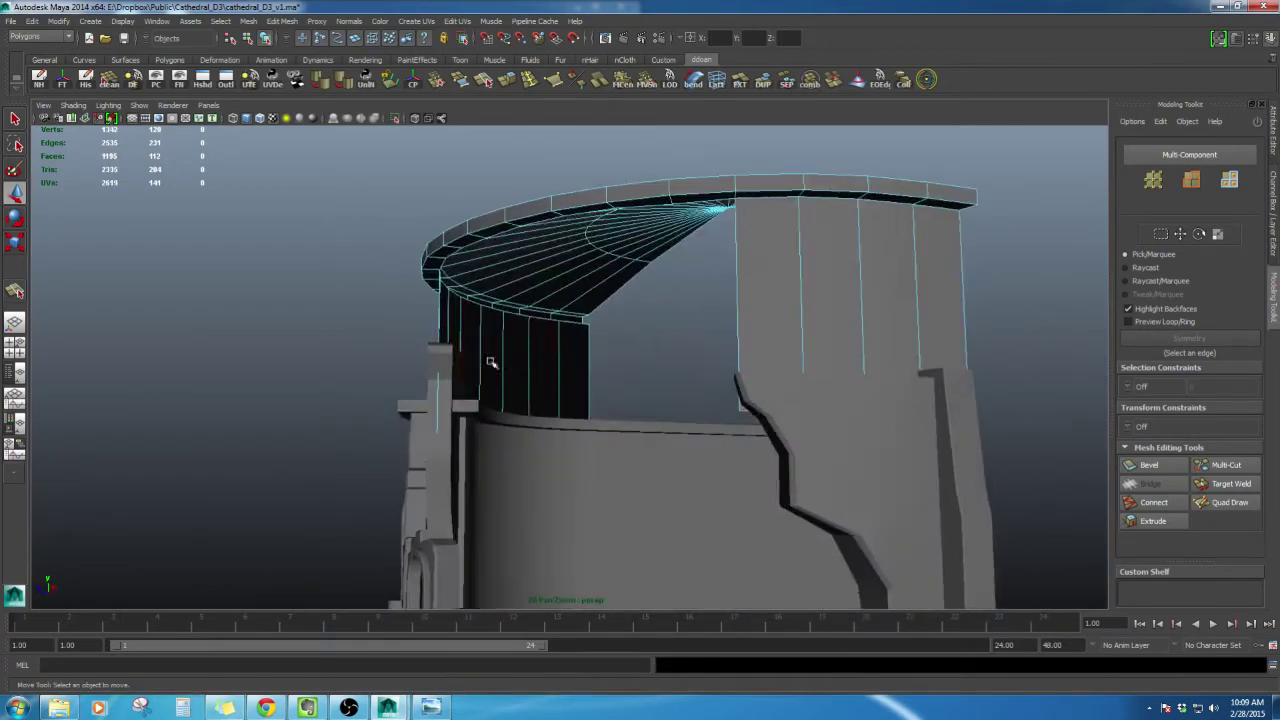
click(574, 363)
shift+click(542, 354)
shift+click(515, 347)
shift+click(489, 343)
shift+click(470, 335)
shift+click(456, 327)
shift+click(447, 318)
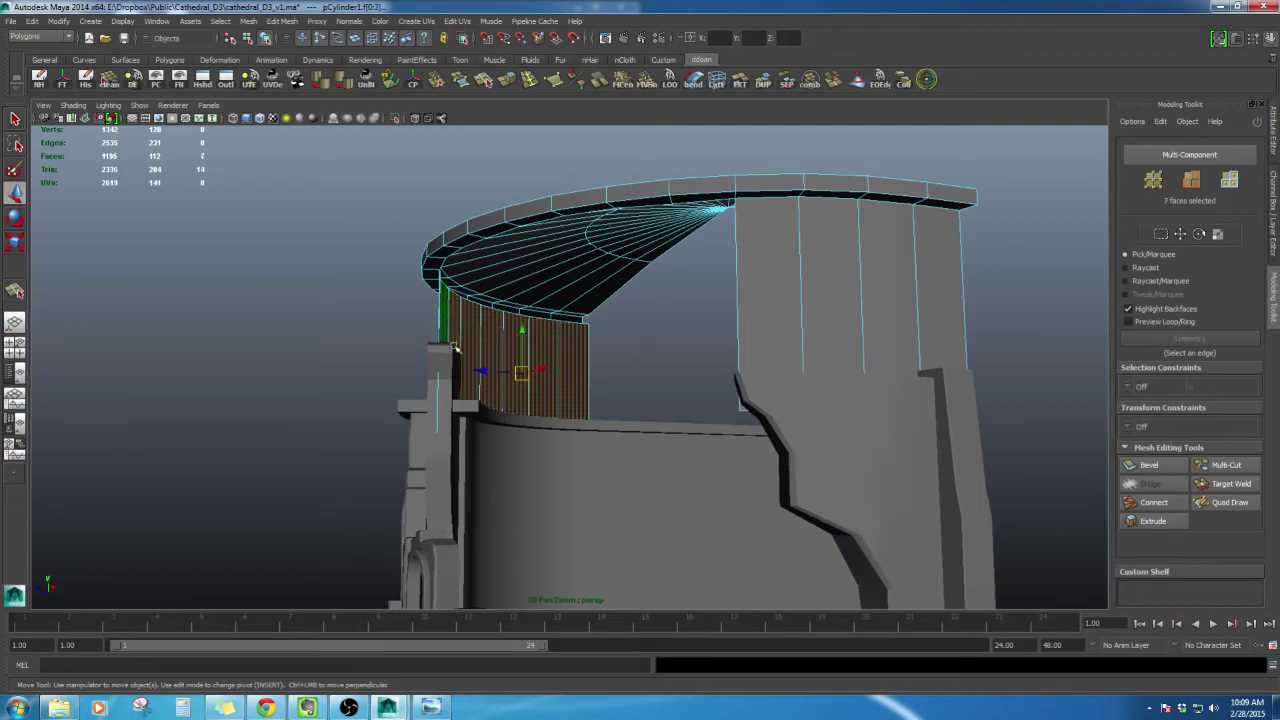
alt+drag(446, 317, 788, 428)
shift+click(421, 329)
shift+click(770, 412)
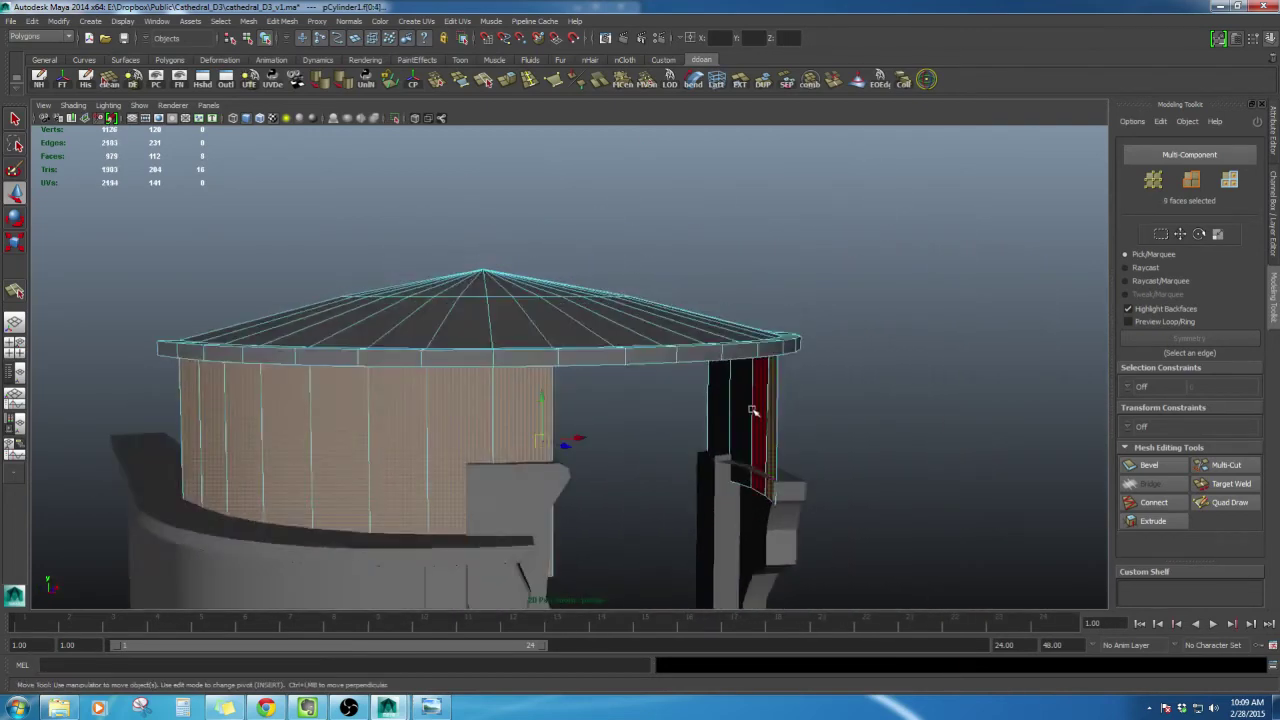
shift+click(755, 406)
shift+click(738, 404)
shift+click(720, 405)
alt+drag(718, 408, 470, 405)
Extrude the twelve selected wall faces outward to give the wall thickness
shift+right_drag(465, 417, 462, 422)
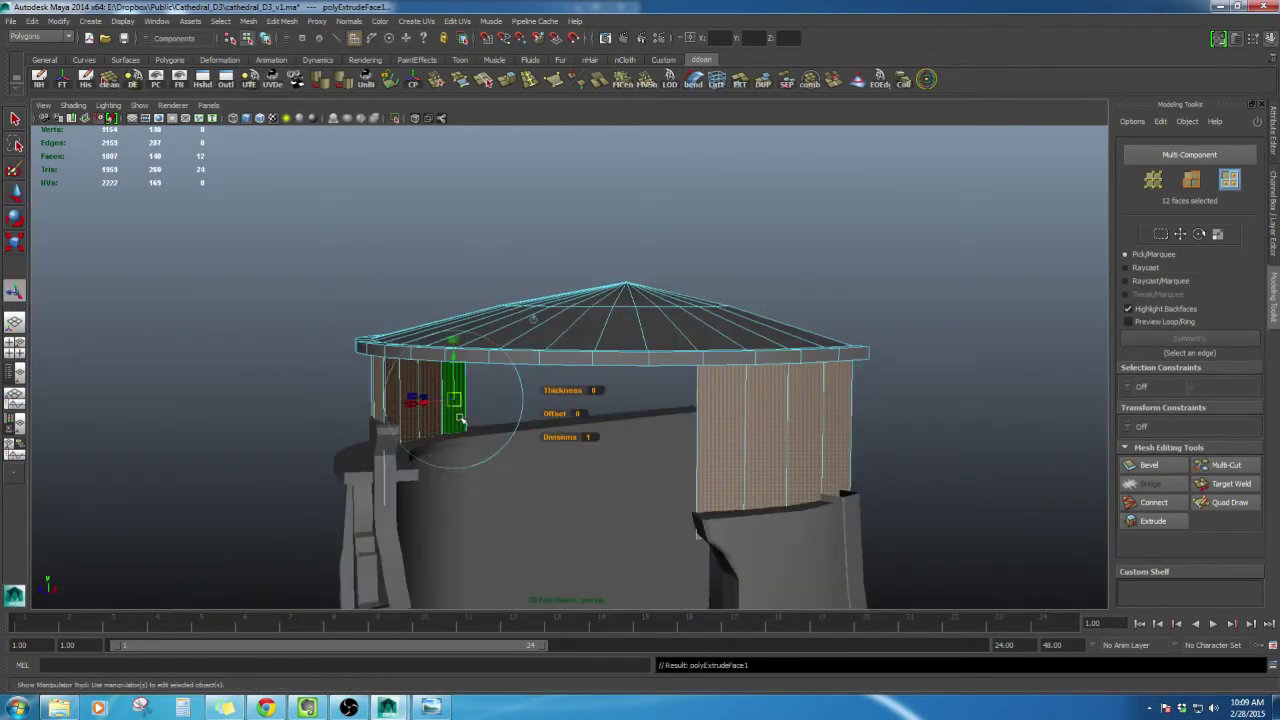
mouse_move(535, 385)
alt+mouse_down()
mouse_move(543, 366)
mouse_move(549, 384)
alt+mouse_up()
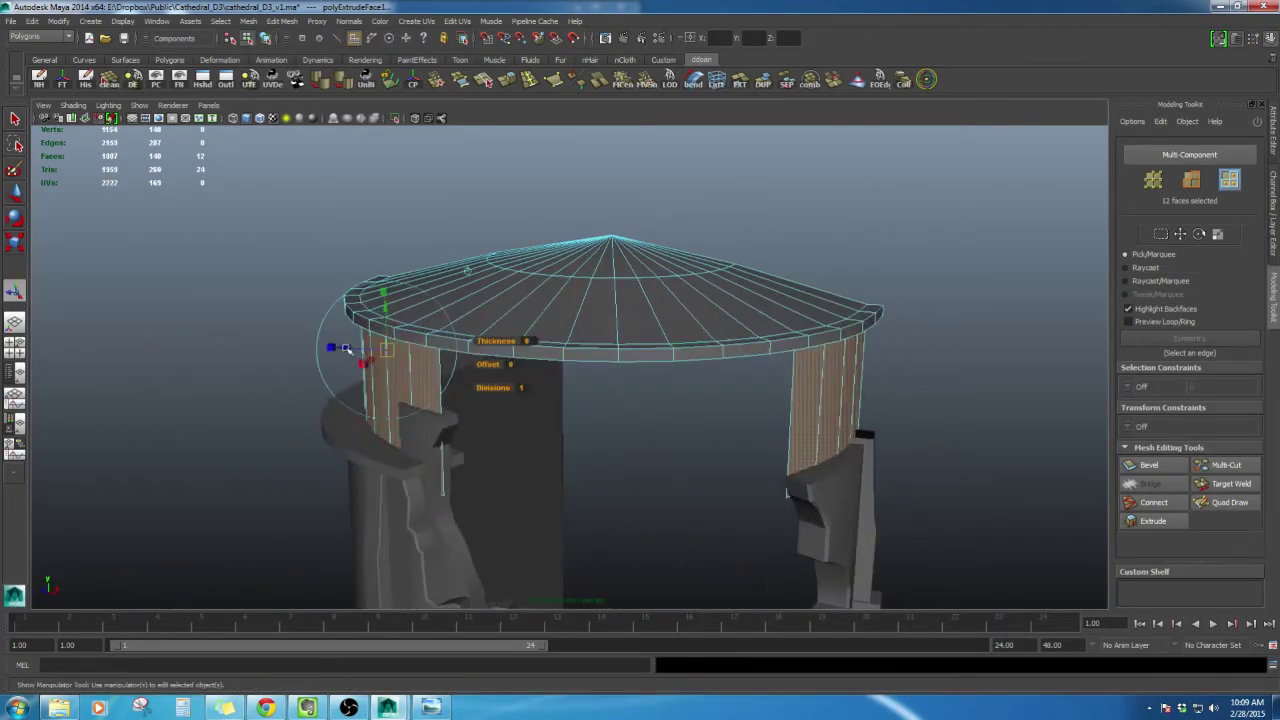
drag(347, 350, 351, 351)
alt+drag(412, 382, 311, 389)
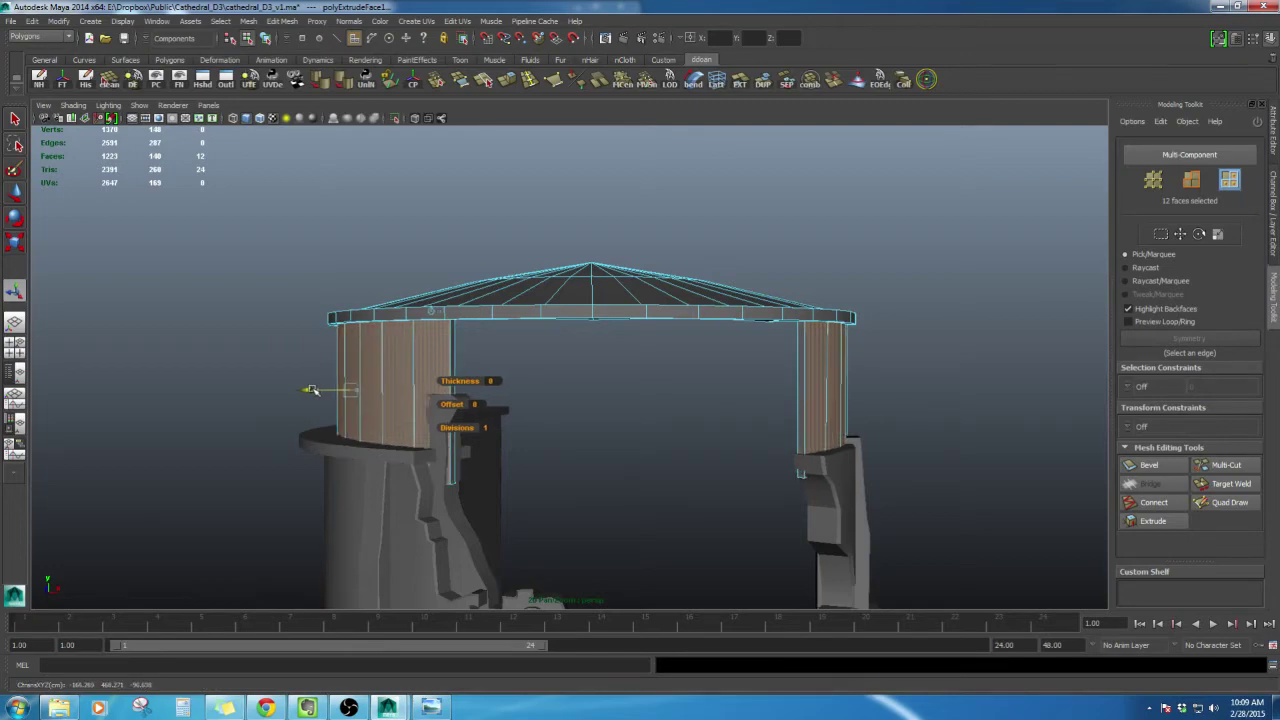
alt+drag(400, 399, 324, 367)
mouse_move(517, 398)
alt+mouse_down()
mouse_move(532, 406)
mouse_move(498, 387)
alt+mouse_up()
Select the 28 faces of the thickened wall and try to shift them inward along their normals
key(w)
double_click(430, 369)
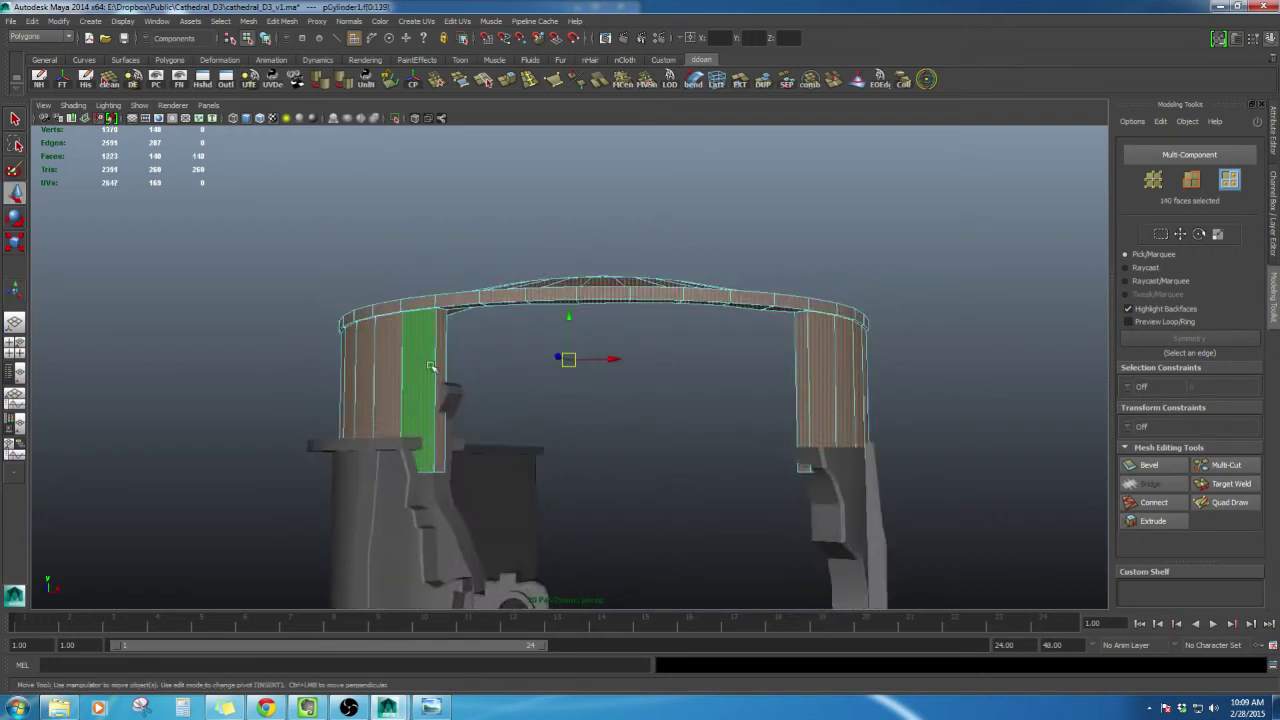
click(430, 367)
shift+drag(1067, 481, 1067, 481)
alt+drag(745, 440, 712, 425)
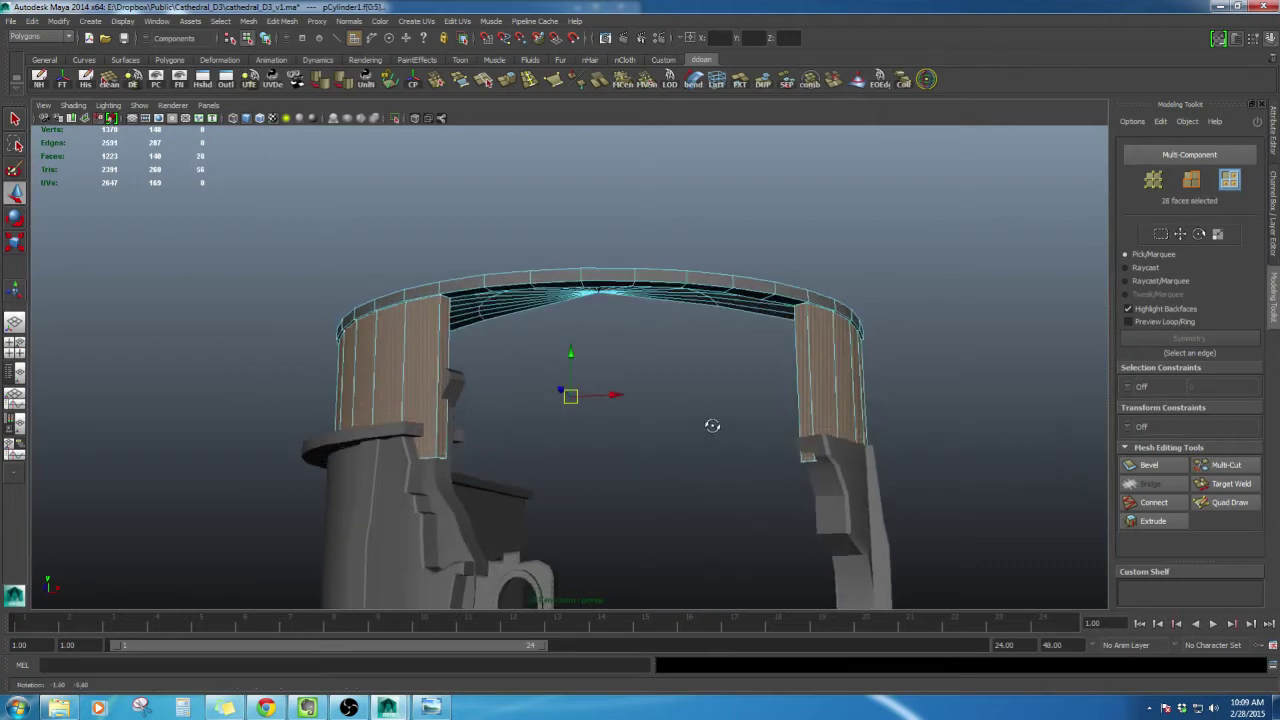
click(926, 80)
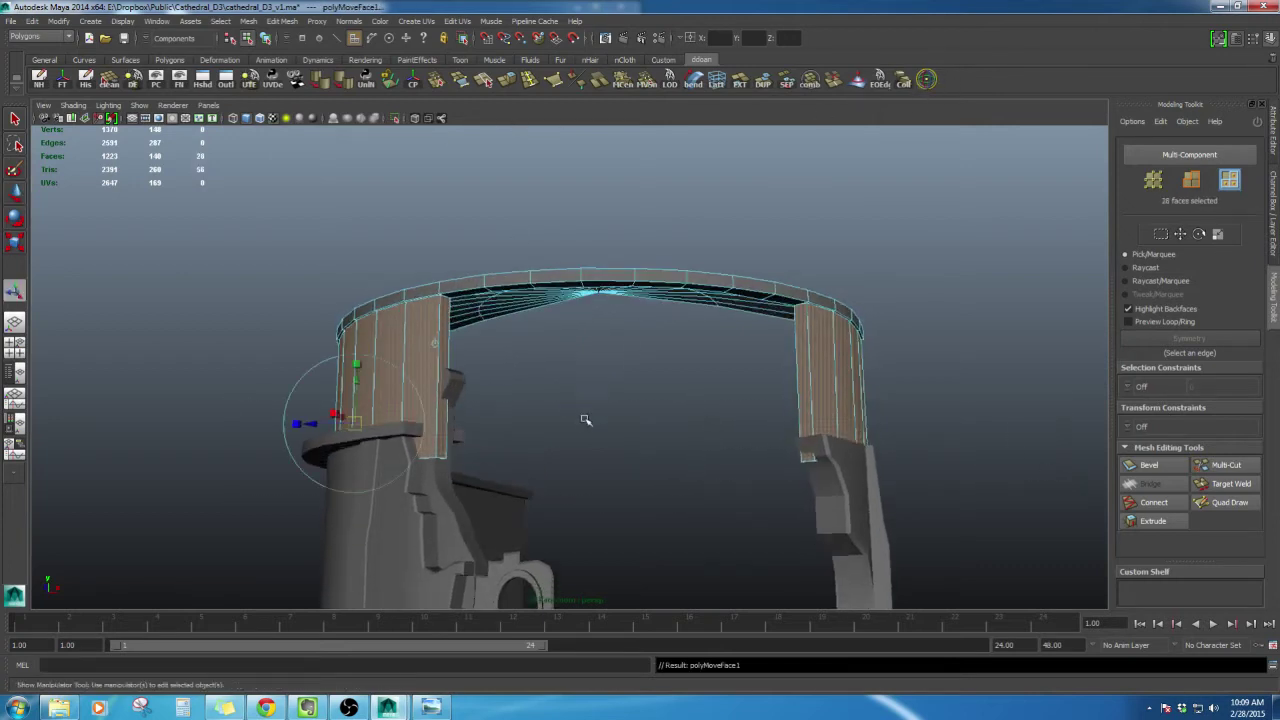
alt+drag(586, 423, 520, 430)
drag(364, 426, 373, 425)
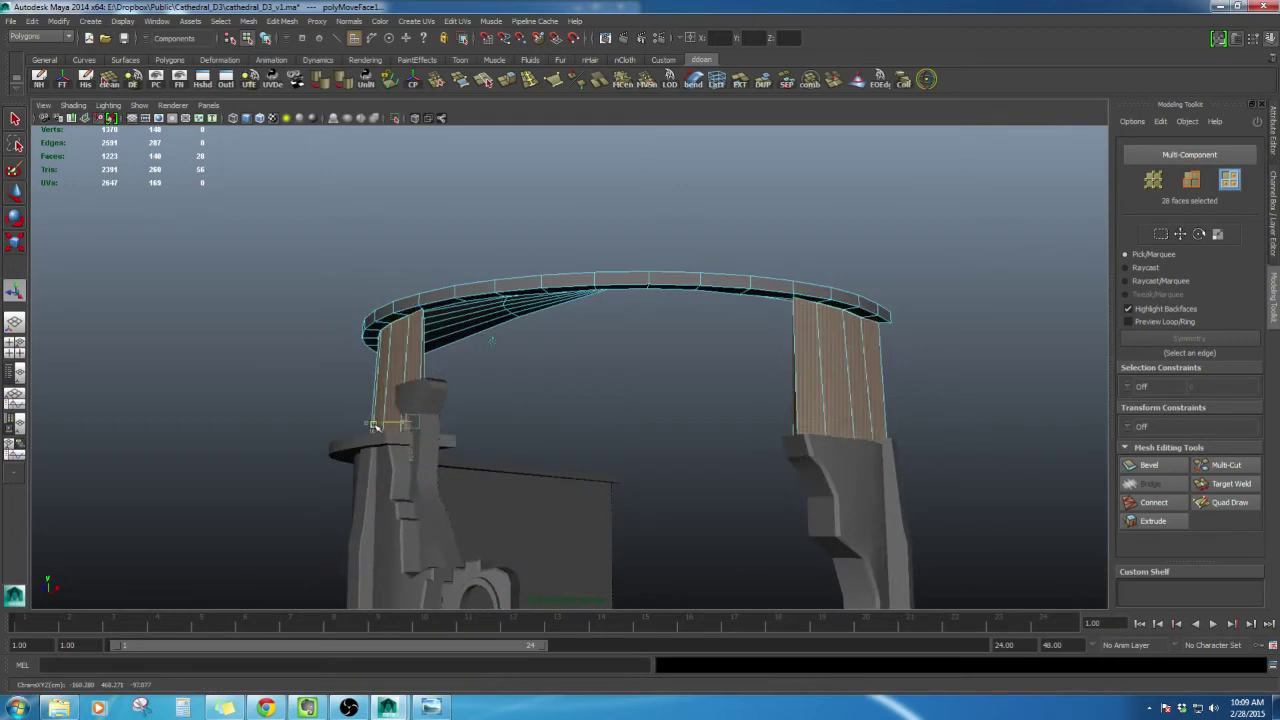
Undo the inward face move and the wall extrusion, going back to the original wall face selection
key(ctrl+z)
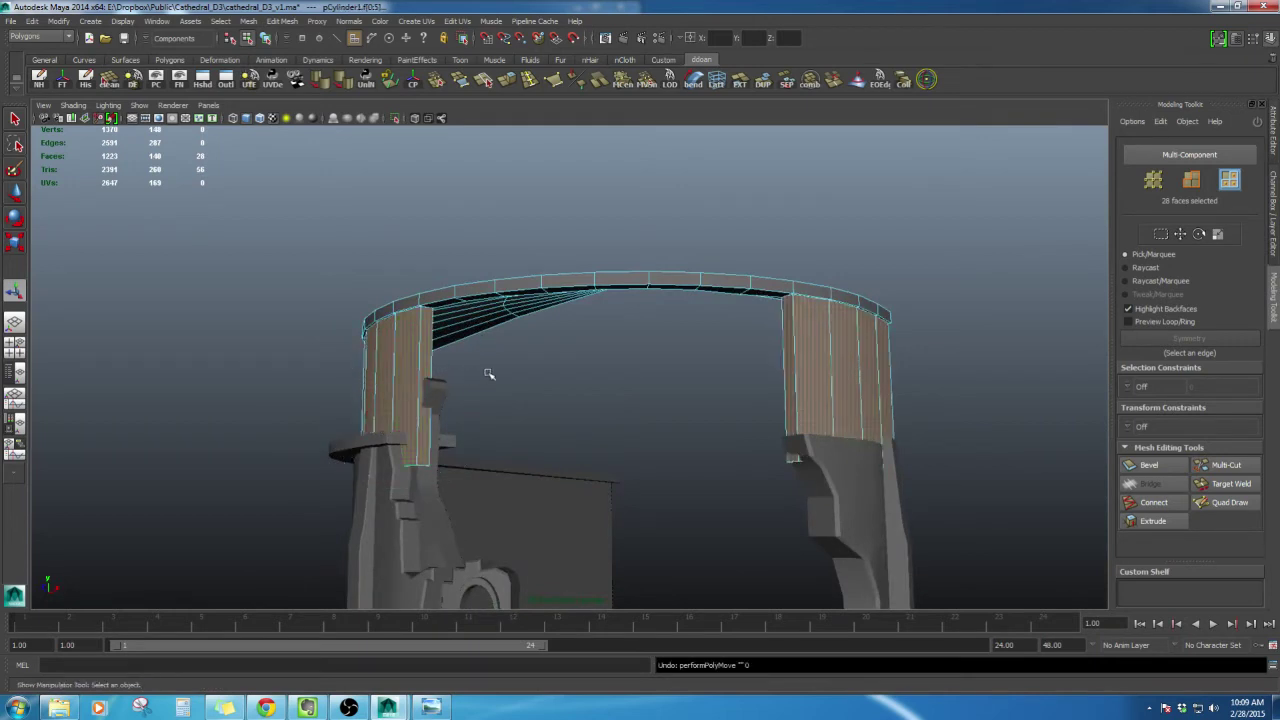
key(w)
key(ctrl+z)
key(ctrl+z)
key(ctrl+z)
key(ctrl+z)
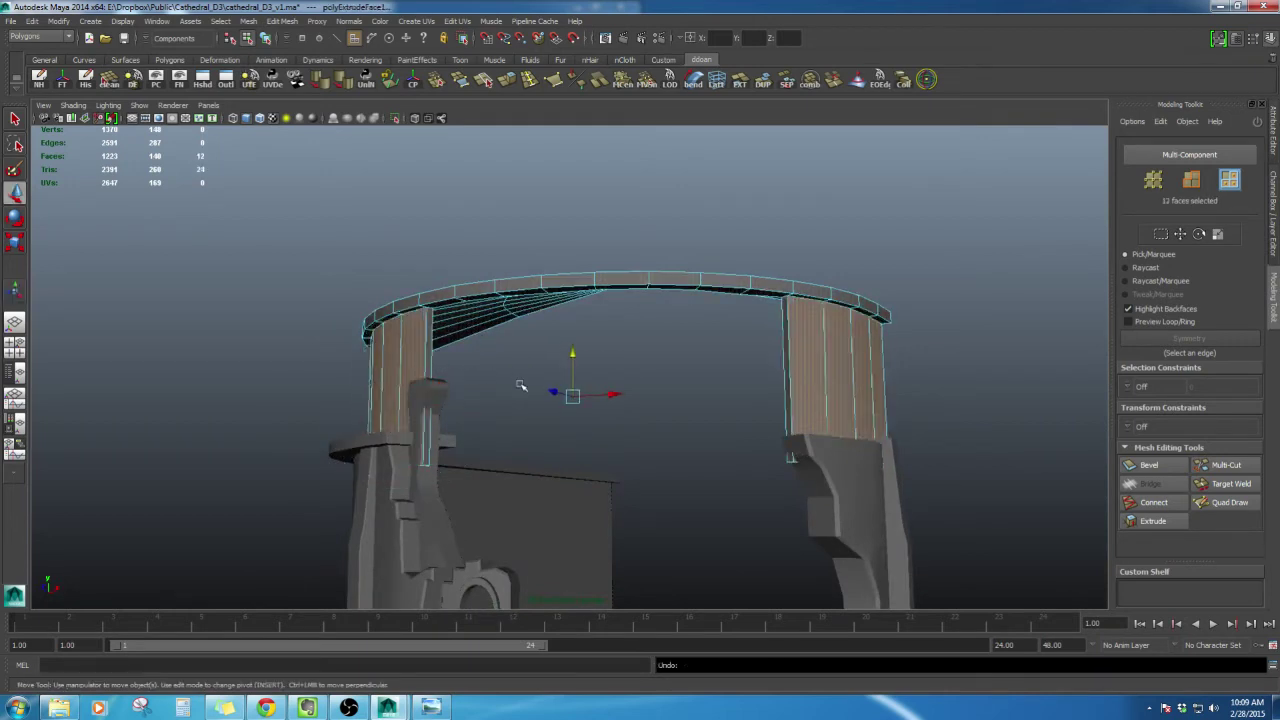
key(ctrl+z)
key(ctrl+z)
key(ctrl+z)
key(ctrl+z)
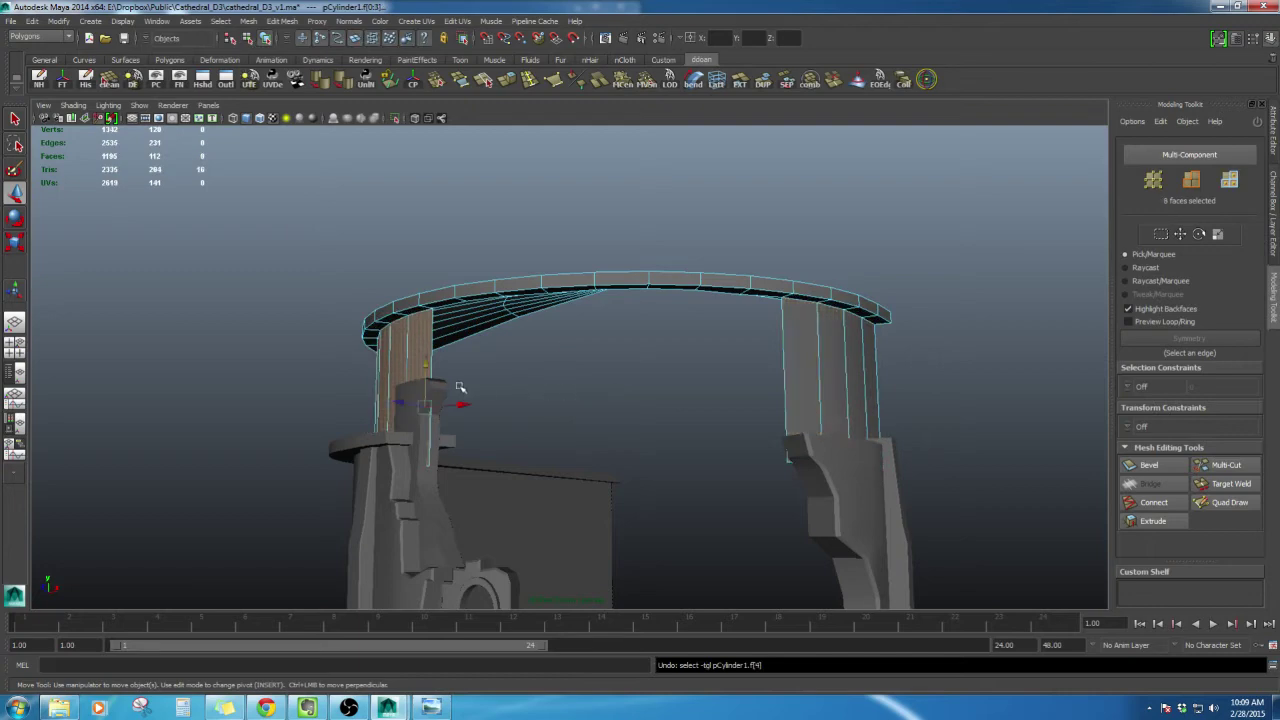
Complete the twelve-face wall selection, try moving the faces inward from the roof rim, and undo the move
shift+drag(722, 418, 889, 471)
alt+drag(569, 446, 566, 420)
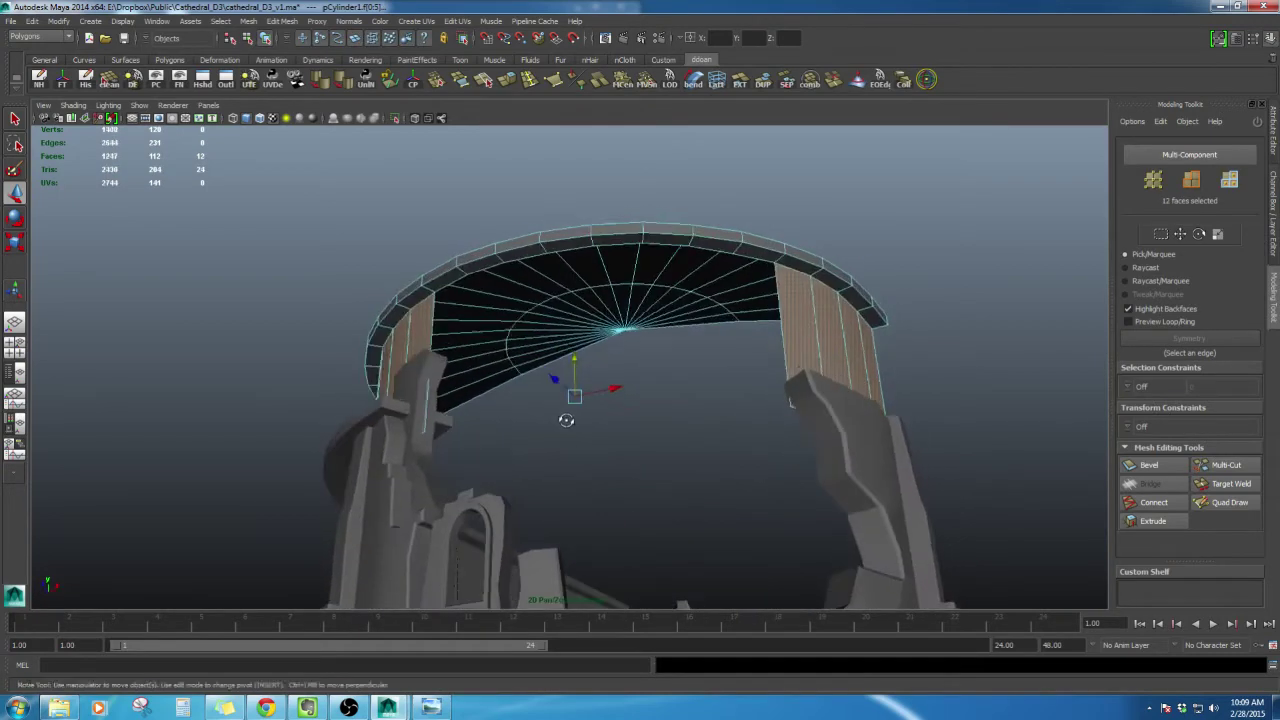
click(928, 83)
alt+drag(504, 403, 497, 431)
alt+drag(414, 455, 380, 454)
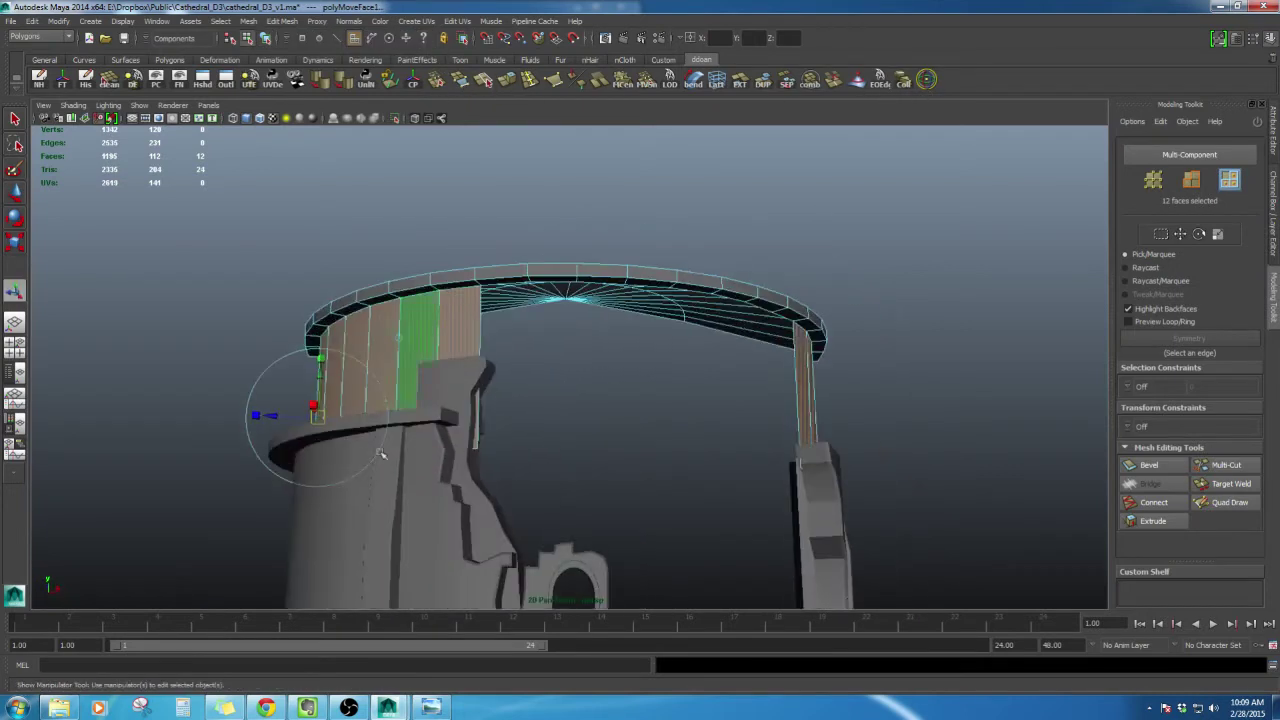
drag(272, 417, 298, 421)
alt+drag(574, 384, 564, 324)
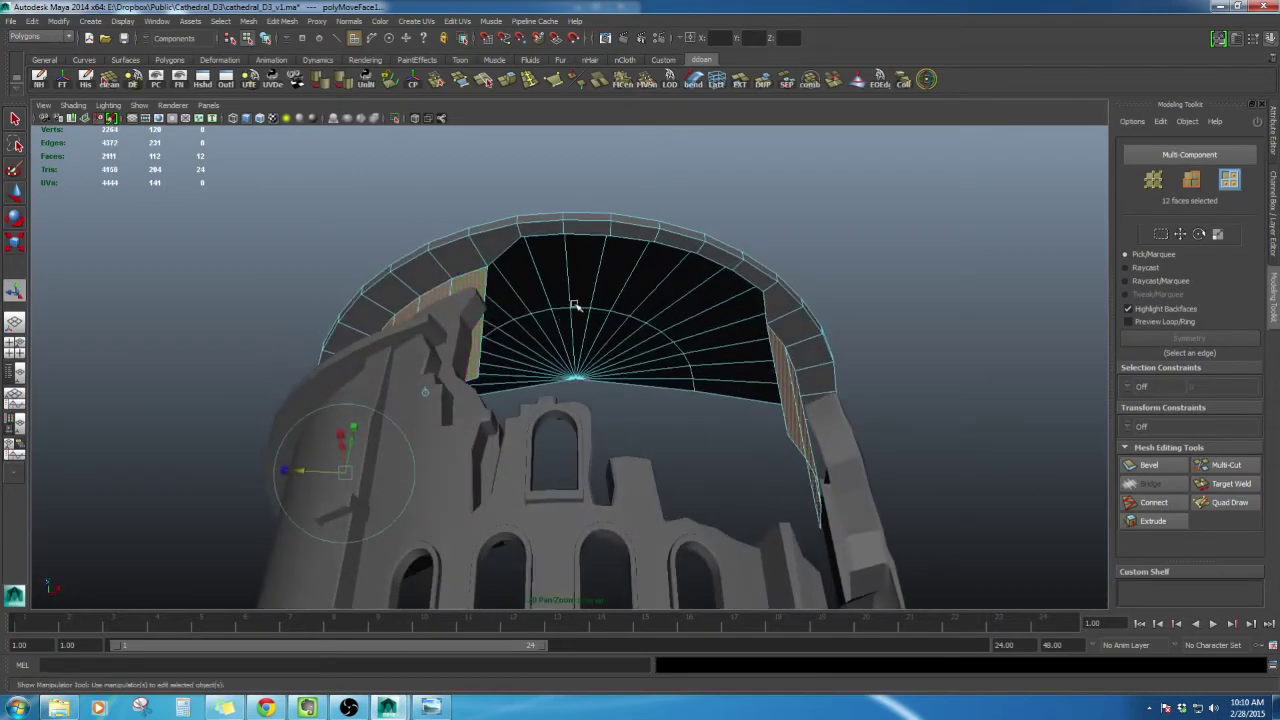
key(ctrl+z)
Select the border edge loop along the roof's inner rim and the walls, then deselect the unneeded edges
alt+drag(509, 250, 503, 269)
alt+middle_drag(503, 269, 502, 356)
alt+right_drag(502, 356, 502, 379)
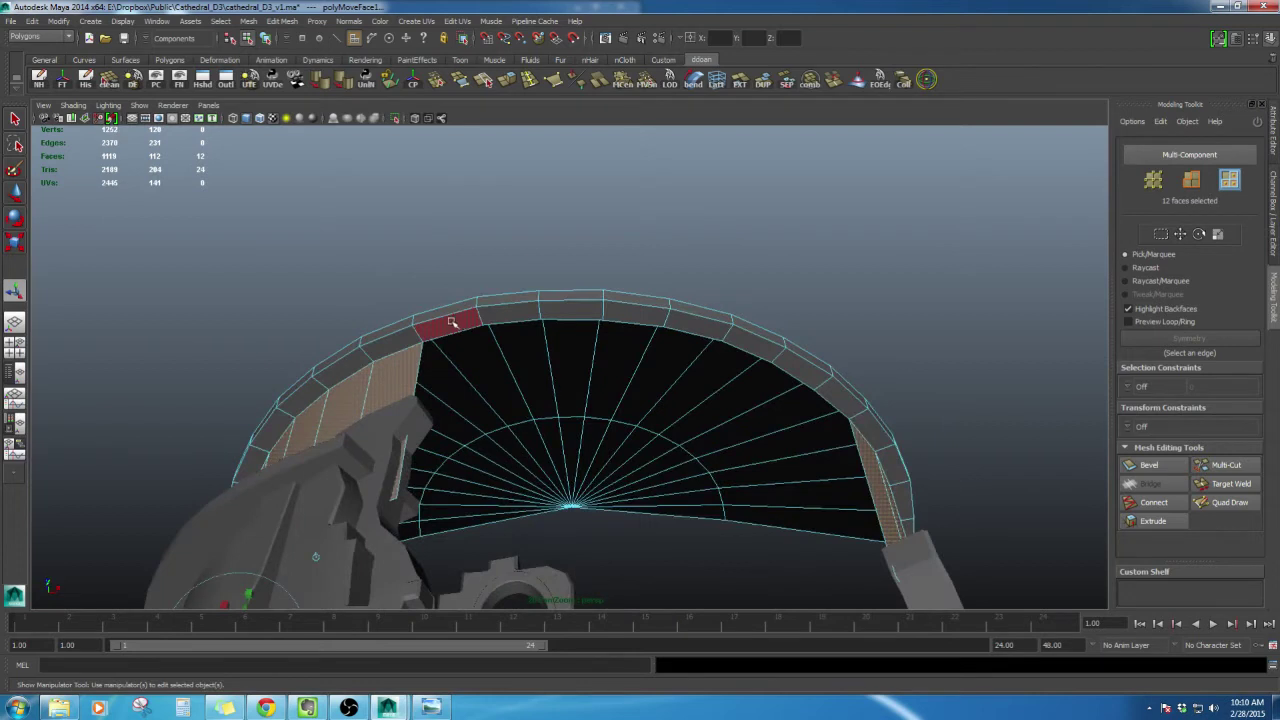
key(F10)
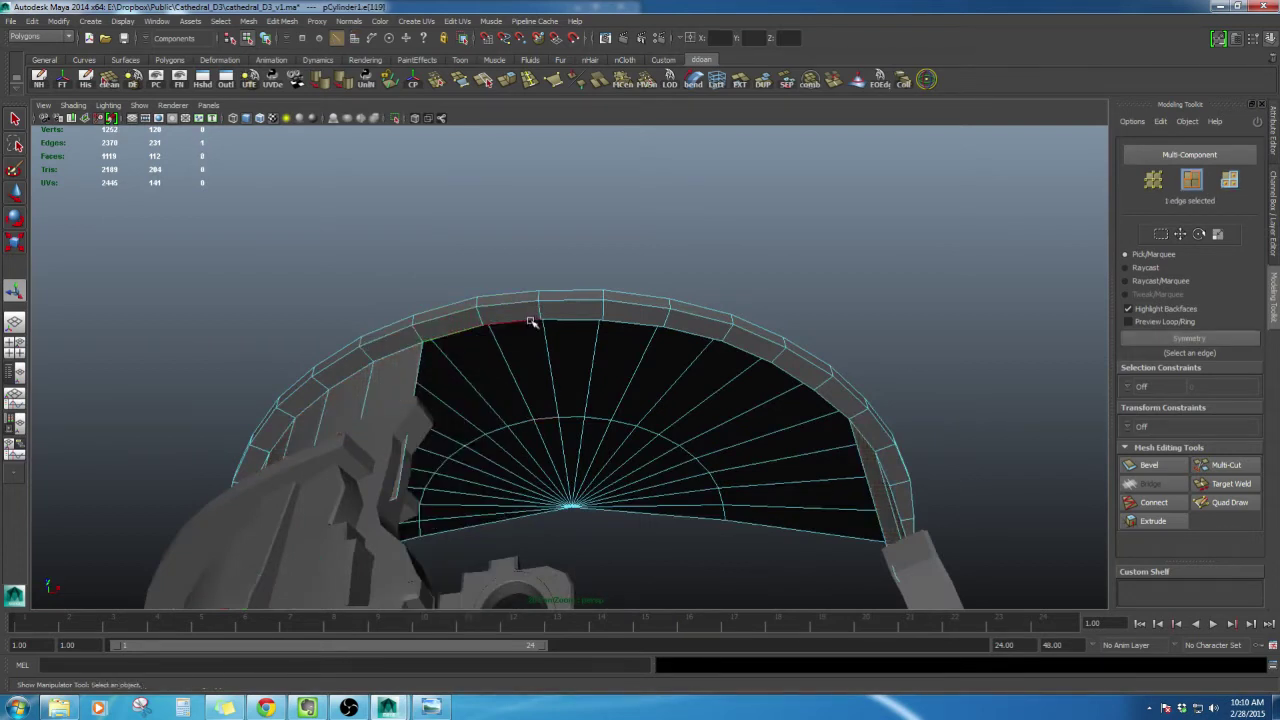
double_click(530, 324)
alt+drag(531, 334, 240, 370)
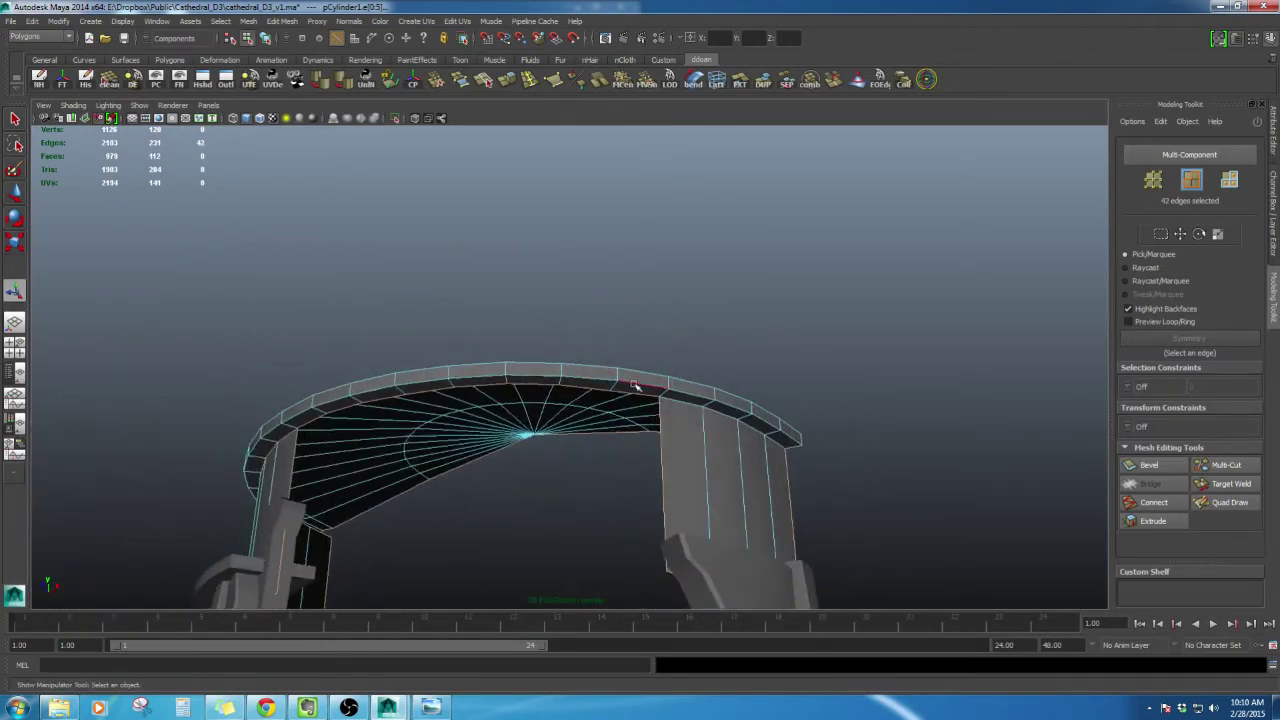
shift+double_click(680, 400)
alt+drag(812, 423, 520, 400)
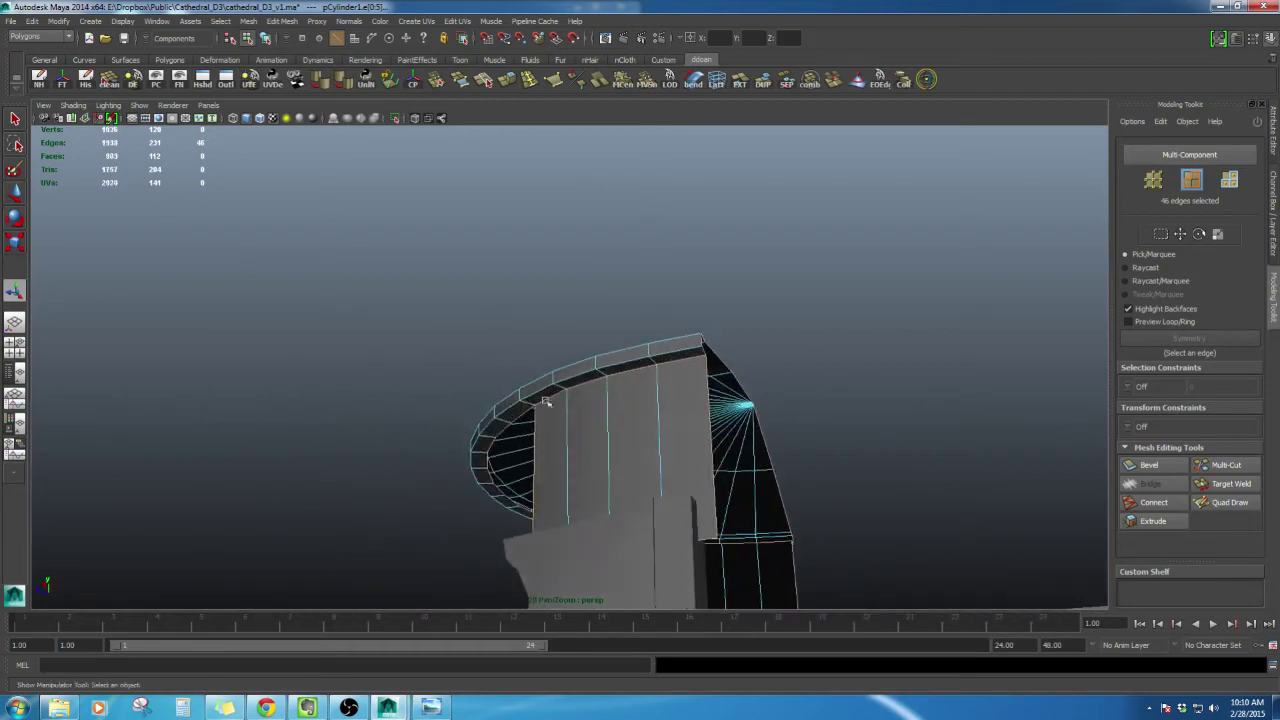
ctrl+drag(720, 351, 728, 354)
alt+drag(728, 354, 599, 362)
ctrl+drag(710, 467, 710, 467)
alt+drag(710, 467, 472, 151)
ctrl+click(574, 353)
ctrl+click(530, 280)
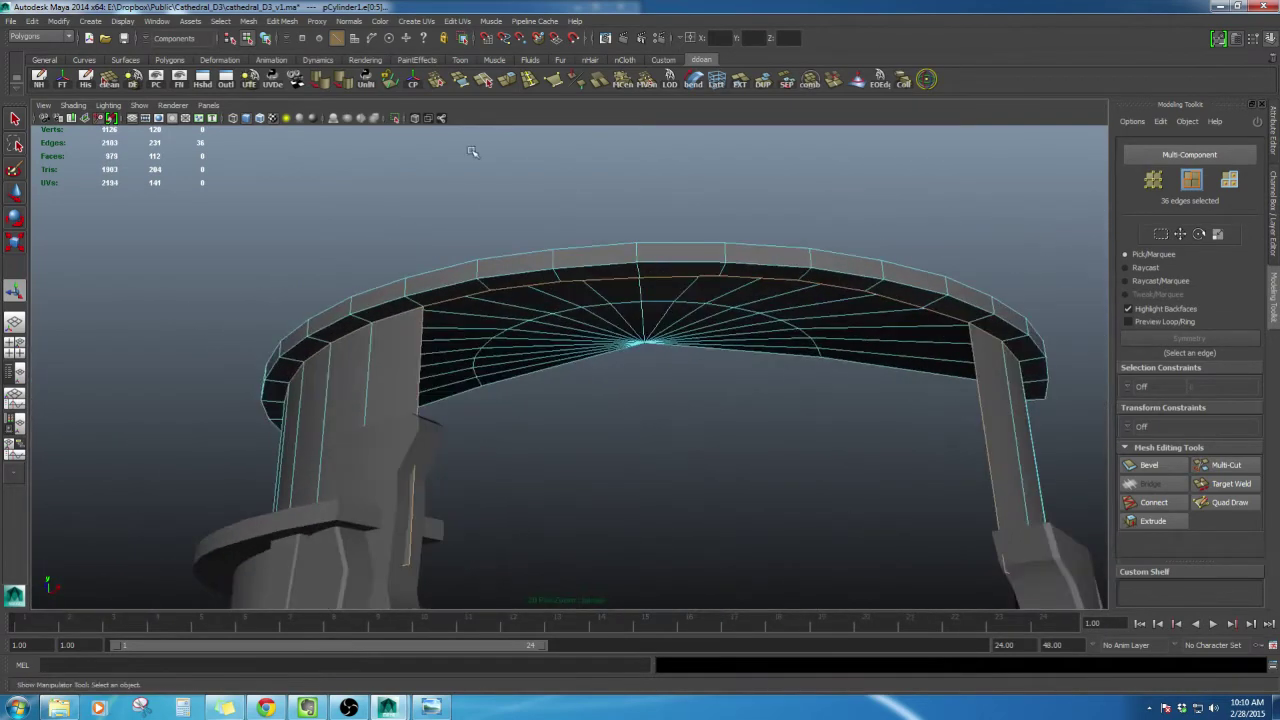
Try to move the selected rim and wall border edges inward, and undo the move
click(926, 82)
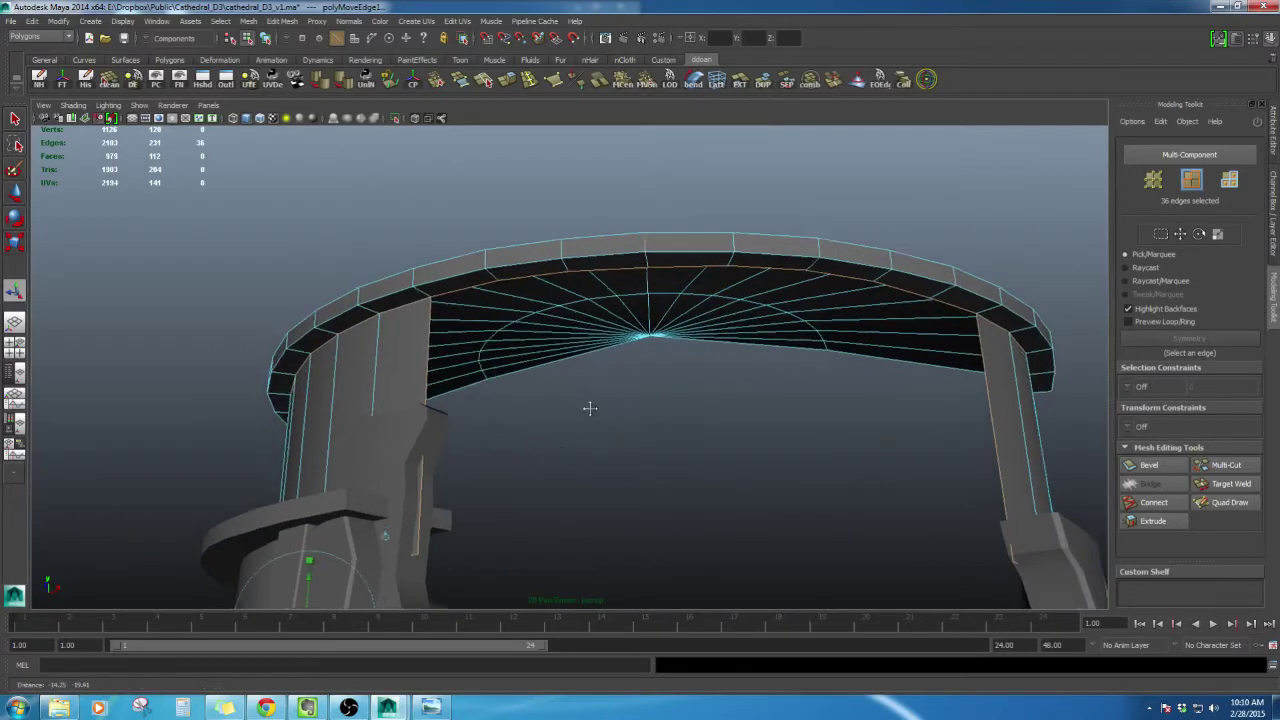
alt+drag(586, 409, 410, 524)
alt+drag(327, 533, 344, 532)
key(ctrl+z)
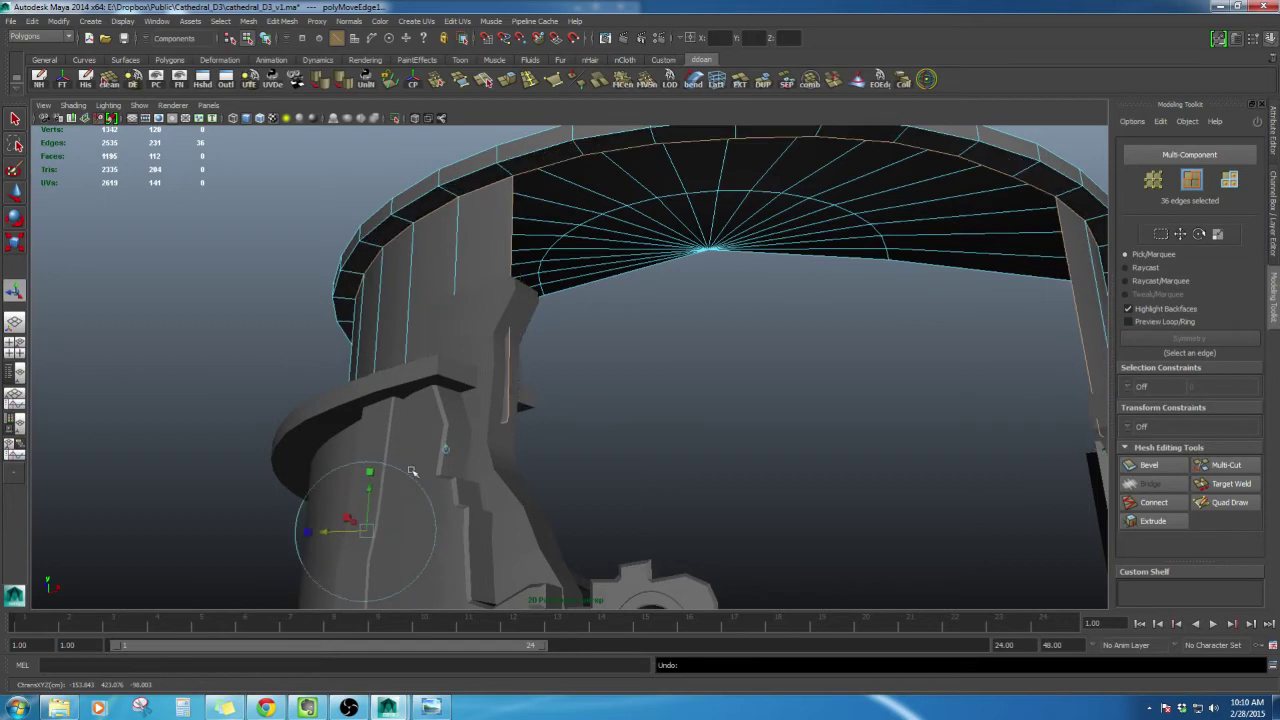
alt+drag(685, 349, 629, 410)
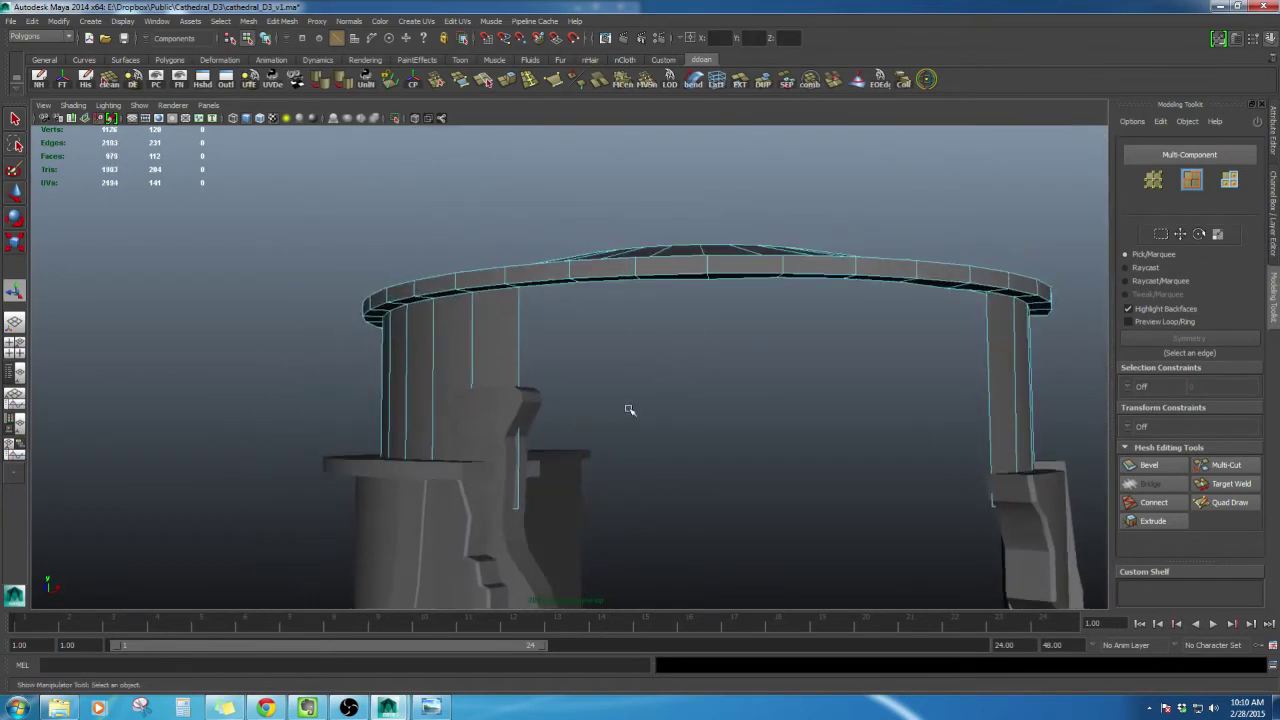
Select the eight wall faces on one side of the opening and move them inward from the roof rim
double_click(441, 379)
right_drag(409, 357, 404, 380)
alt+drag(675, 513, 598, 400)
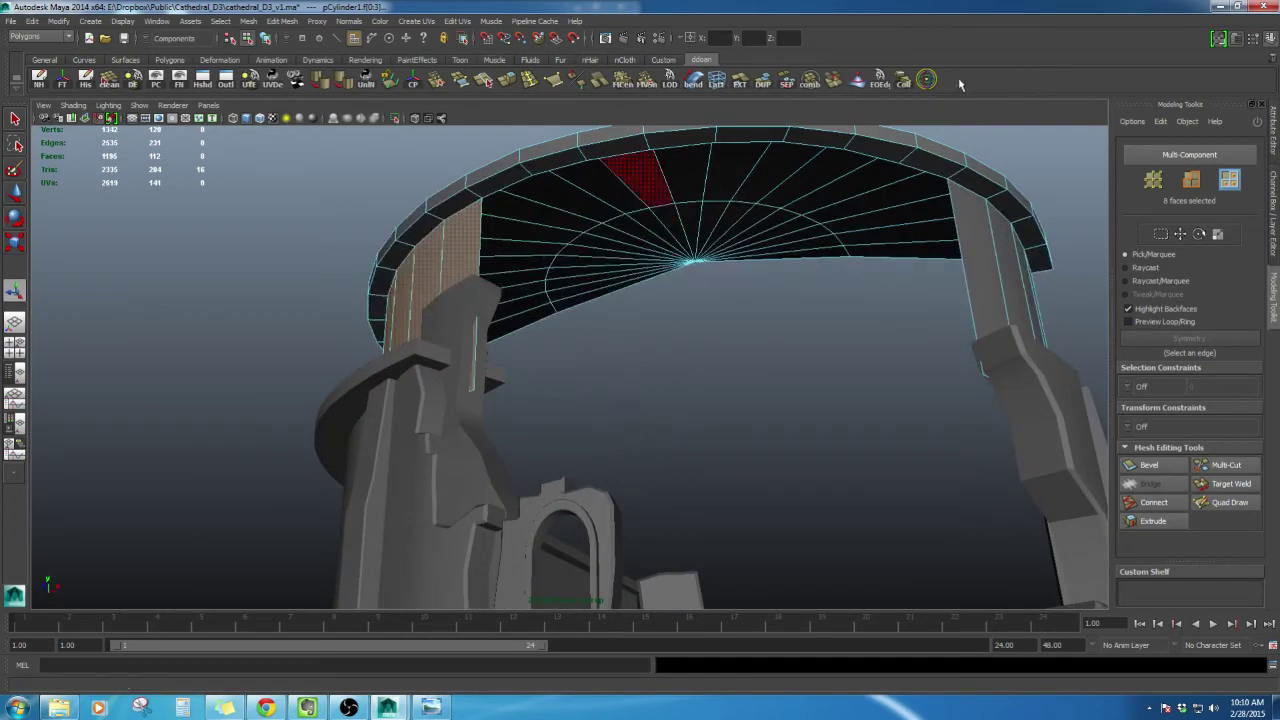
click(928, 80)
drag(364, 452, 634, 417)
key(ctrl+z)
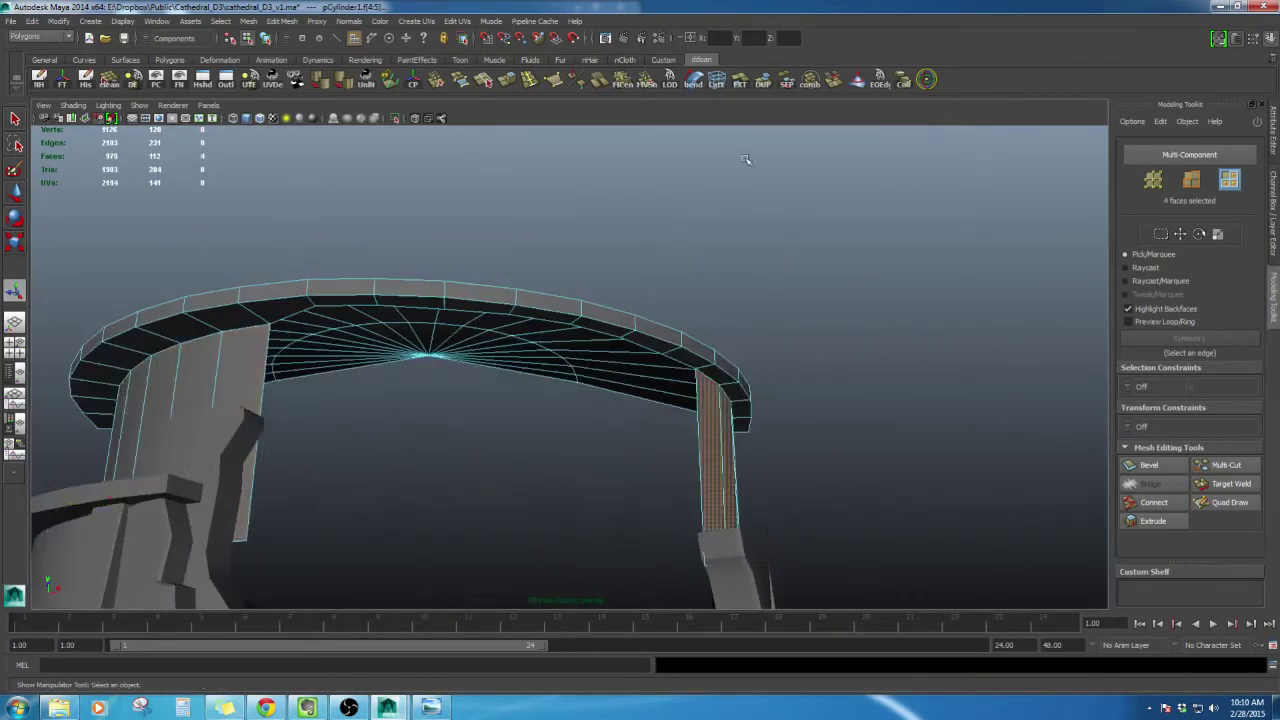
Move the four wall faces on the other side of the opening inward to match
alt+middle_drag(938, 494, 944, 412)
key(g)
drag(760, 387, 813, 411)
Select the six inner rim edges between the two wall sections and move them inward in line with the walls
right_drag(689, 269, 685, 250)
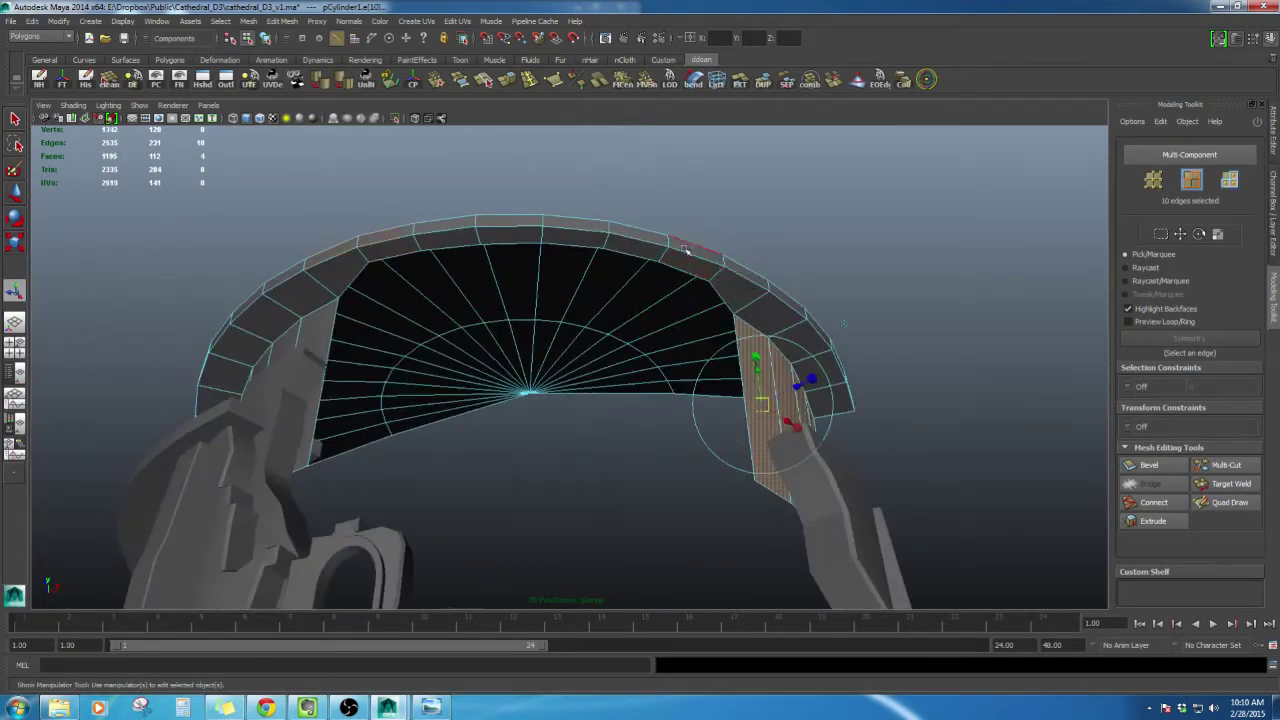
click(690, 270)
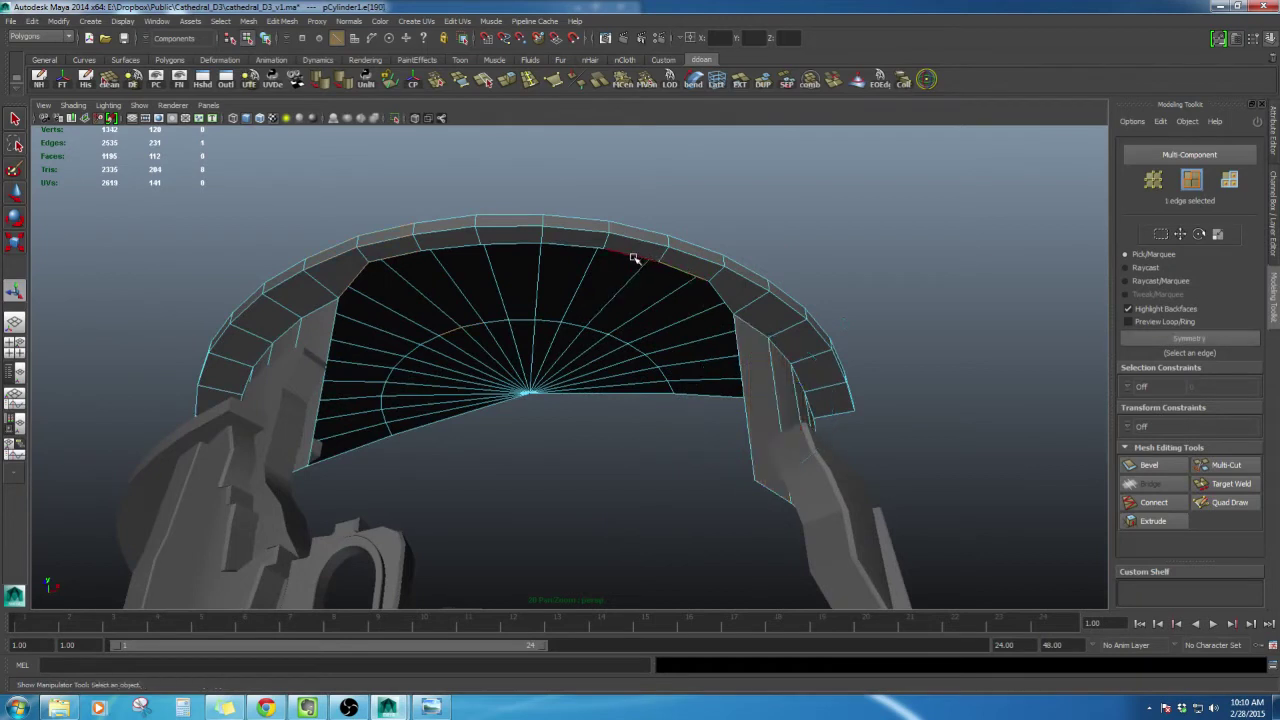
shift+click(567, 243)
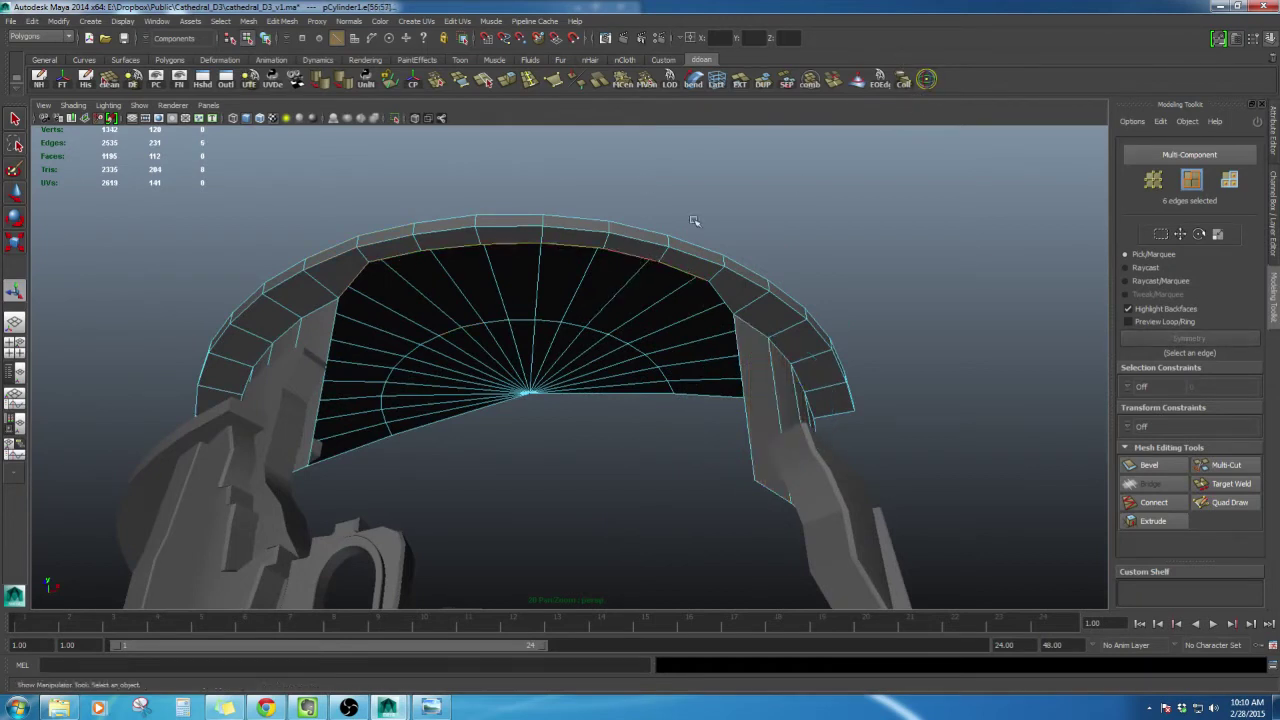
key(g)
alt+drag(540, 280, 503, 247)
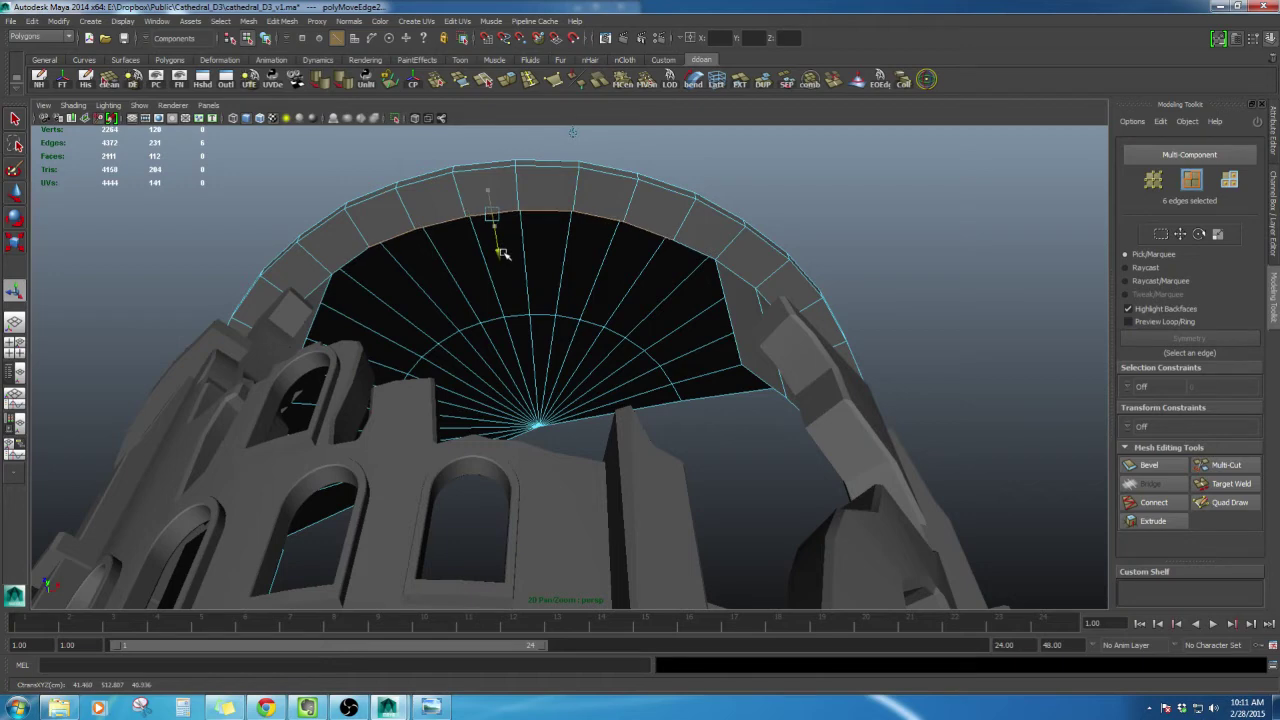
alt+drag(503, 253, 537, 271)
Return the roof to object selection and undo the last two actions
right_drag(680, 286, 691, 359)
alt+drag(691, 359, 687, 393)
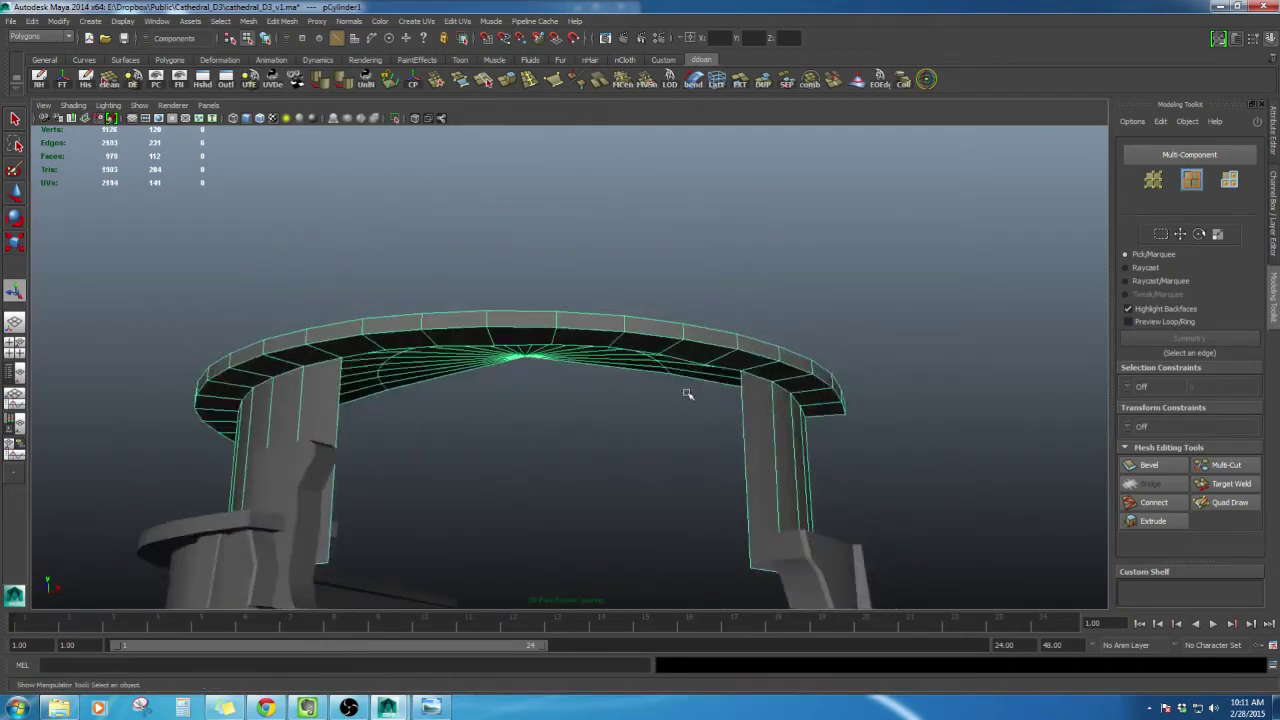
key(ctrl+z)
mouse_move(617, 434)
alt+mouse_down()
mouse_move(589, 403)
mouse_move(600, 457)
mouse_move(604, 421)
alt+mouse_up()
key(ctrl+z)
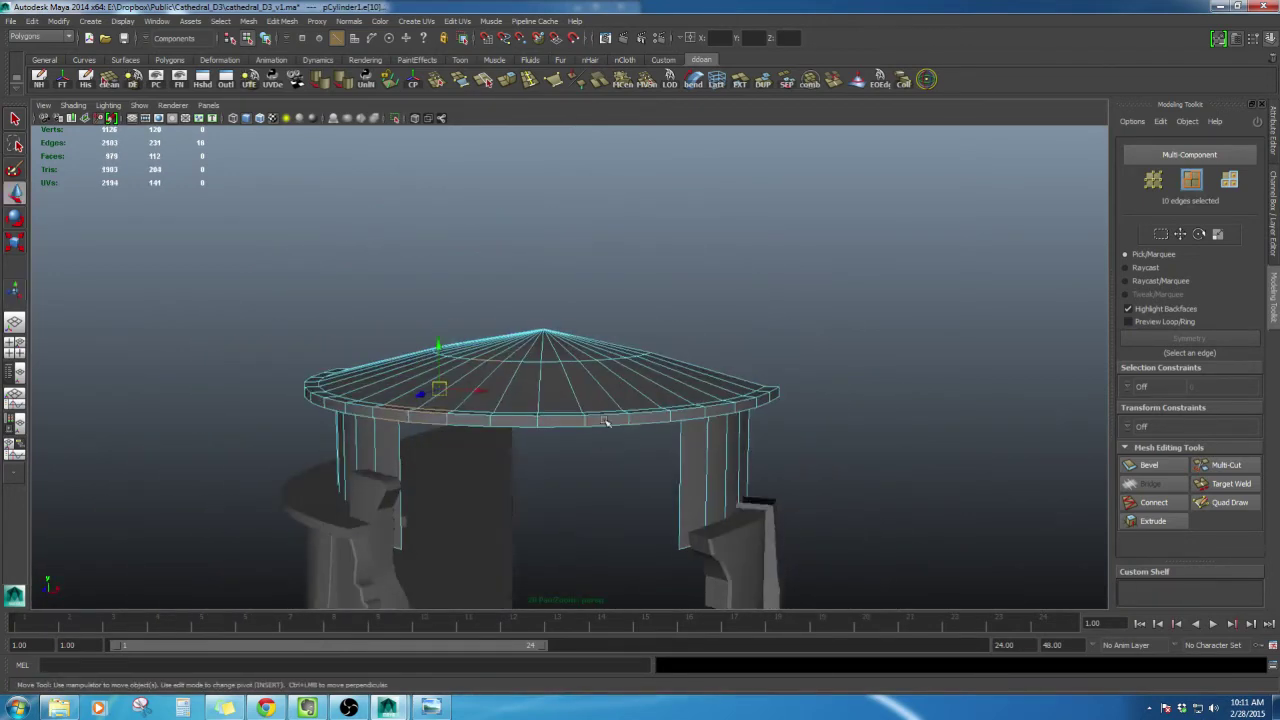
Select the twelve faces of the two upright wall sections under the conical roof and extrude them
key(F8)
click(566, 509)
alt+drag(566, 509, 617, 429)
click(431, 386)
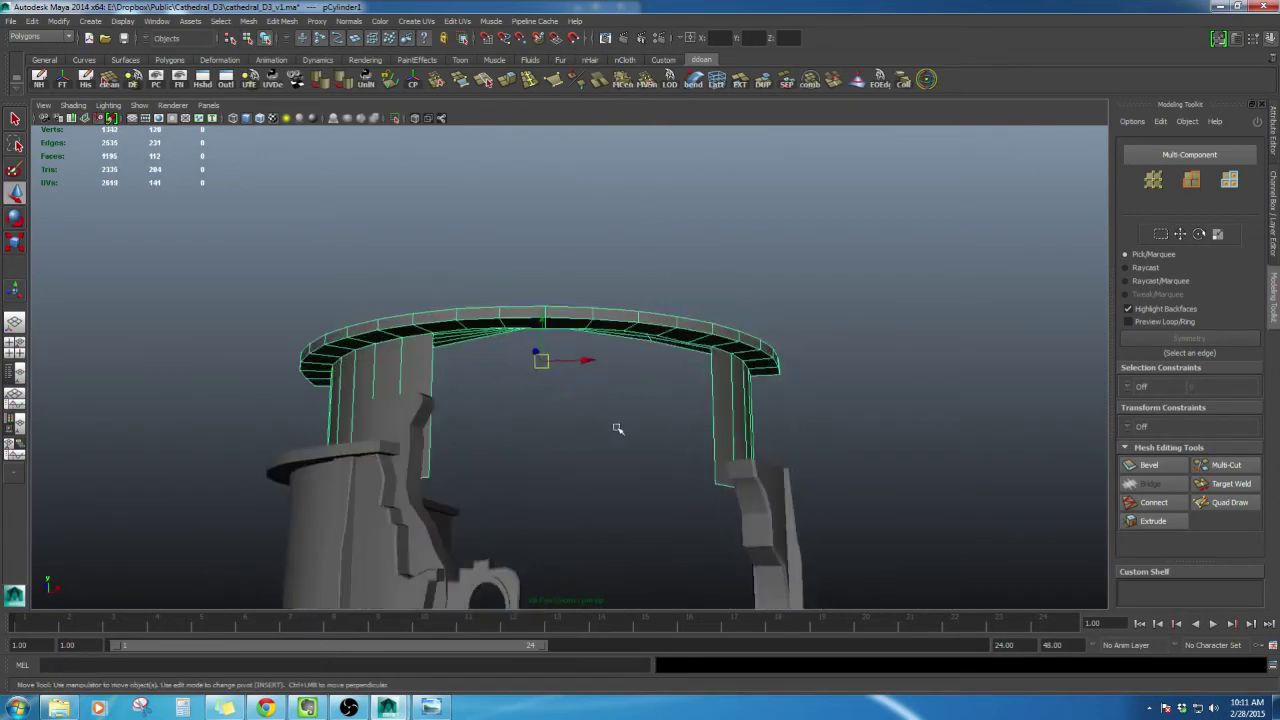
right_drag(719, 404, 720, 434)
drag(718, 430, 742, 483)
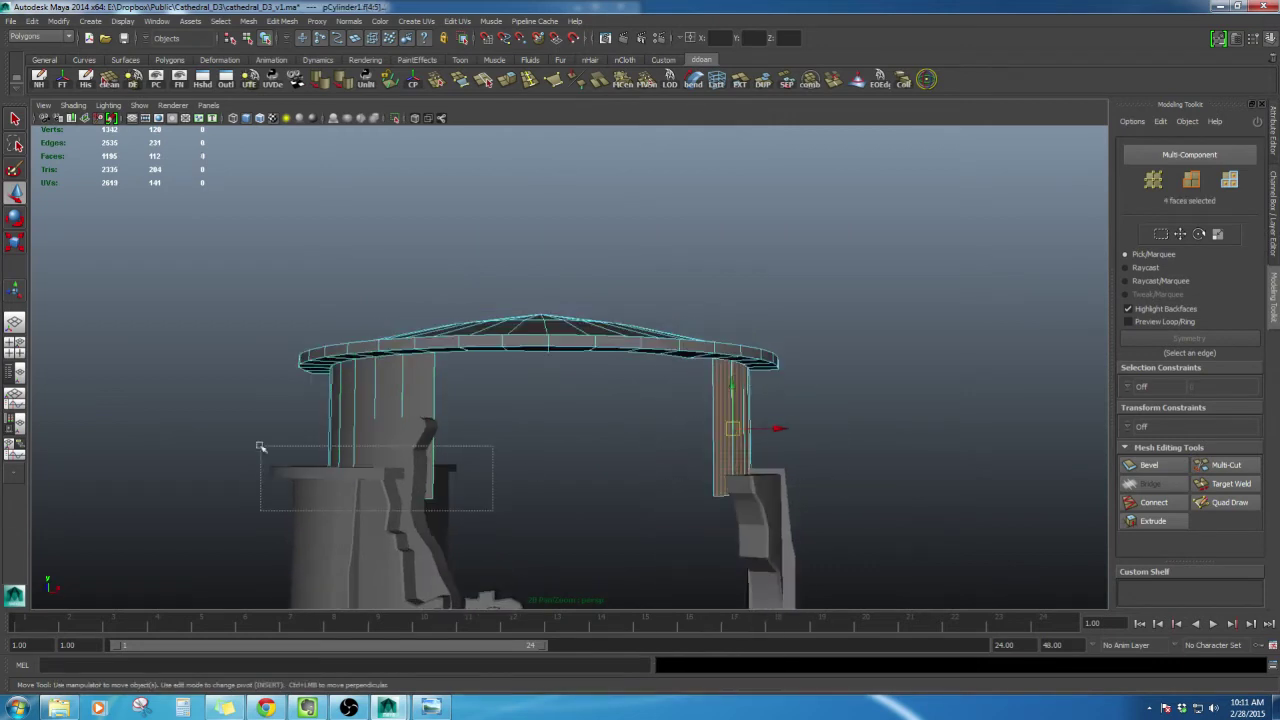
shift+drag(259, 447, 259, 447)
alt+drag(259, 447, 248, 411)
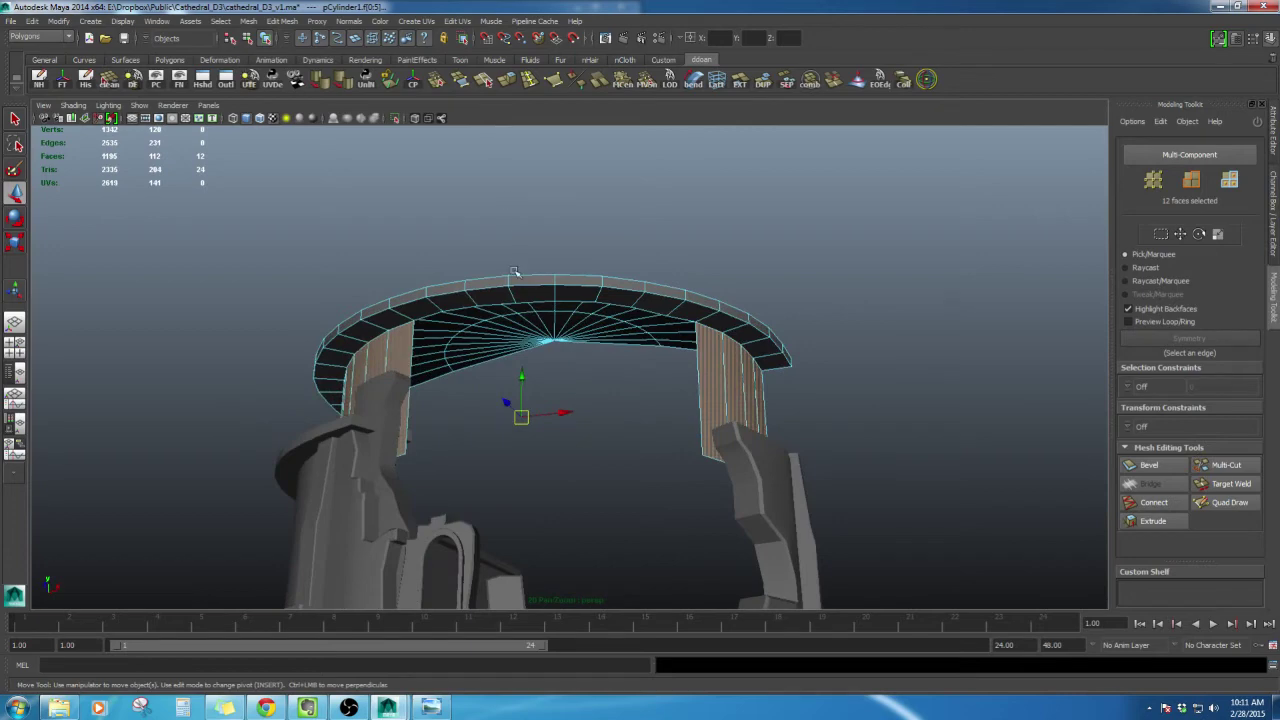
shift+right_click(382, 321)
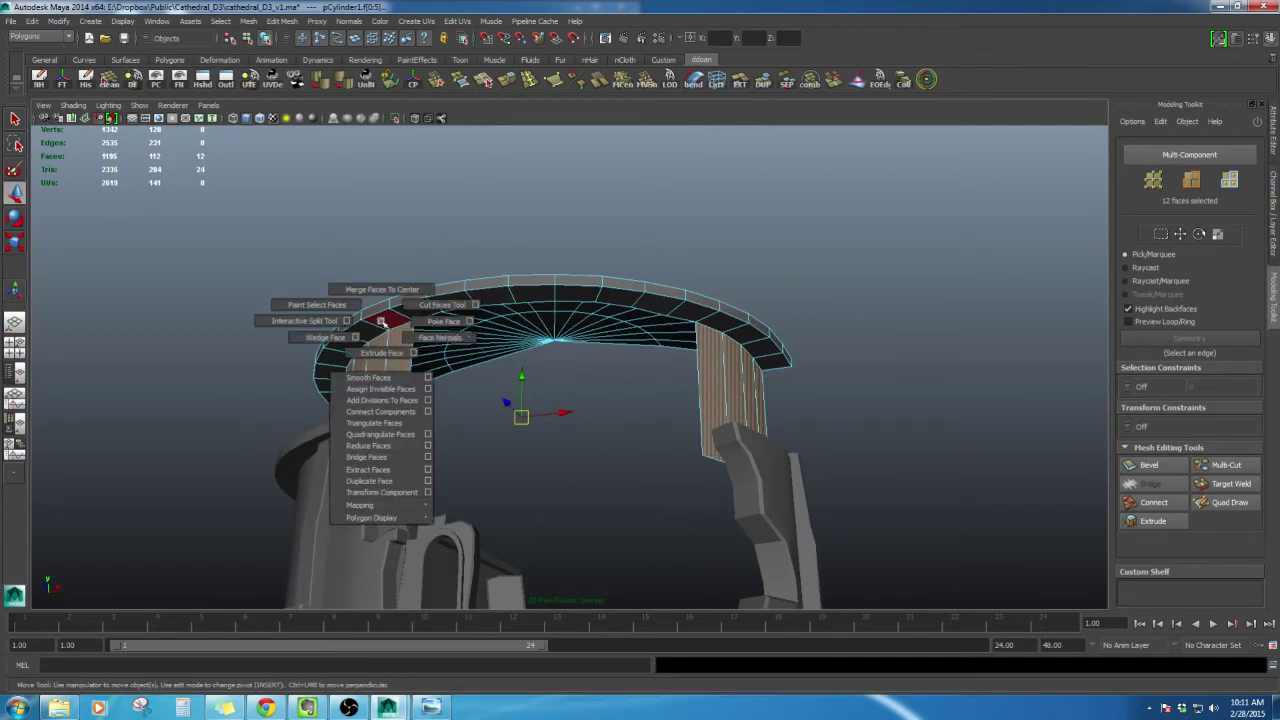
shift+right_drag(380, 353, 380, 353)
alt+drag(492, 376, 522, 356)
alt+drag(396, 481, 310, 456)
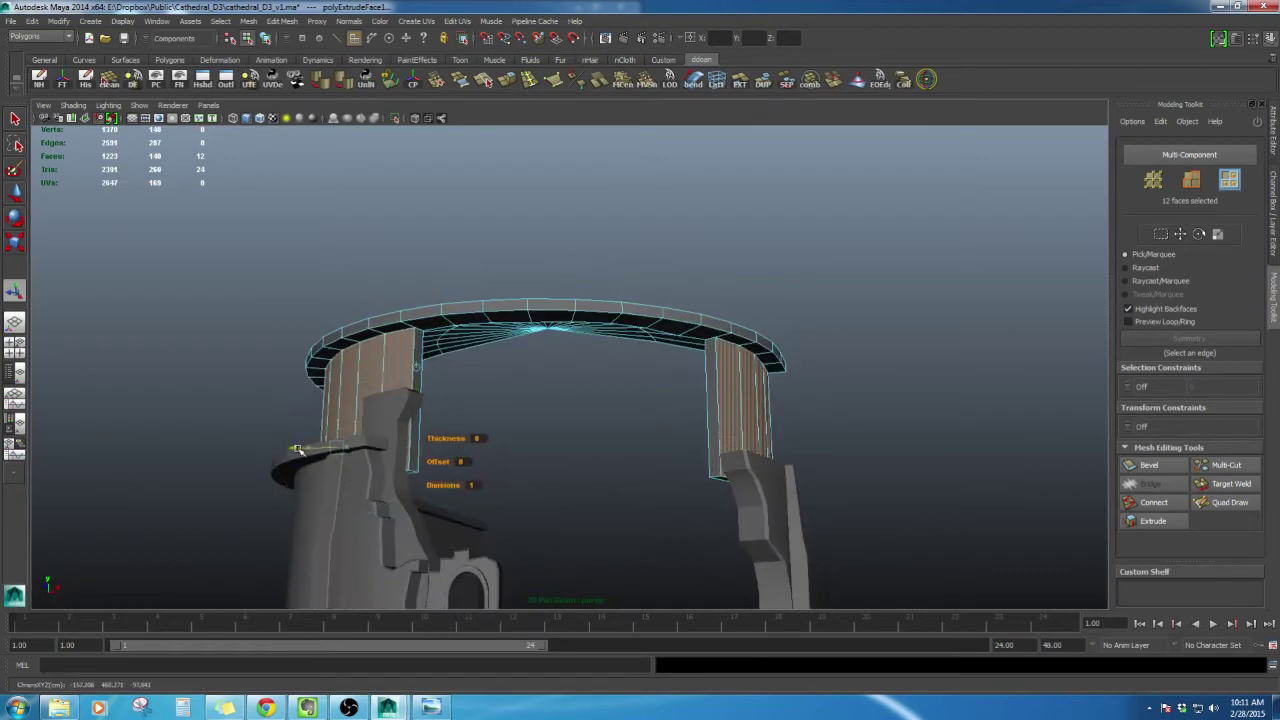
Offset the extruded wall faces so both wall sections sit inward from the inner edge of the roof rim
alt+drag(296, 449, 250, 477)
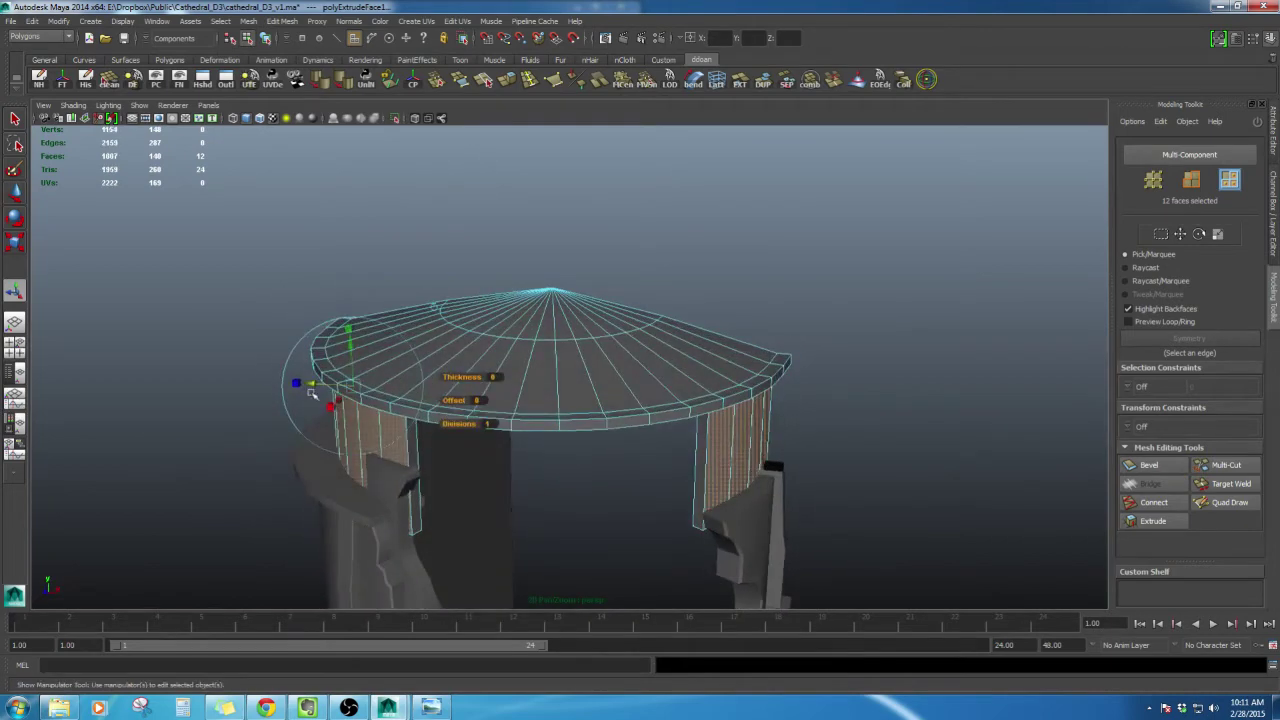
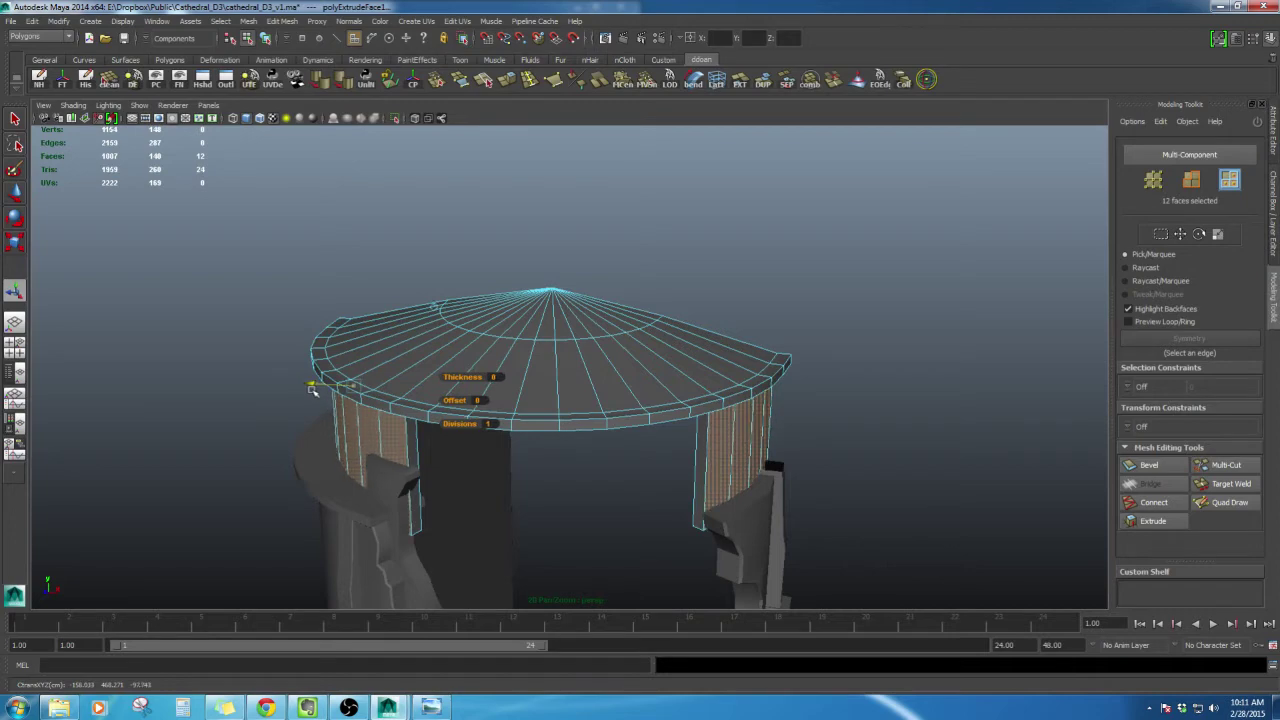
alt+drag(347, 405, 345, 345)
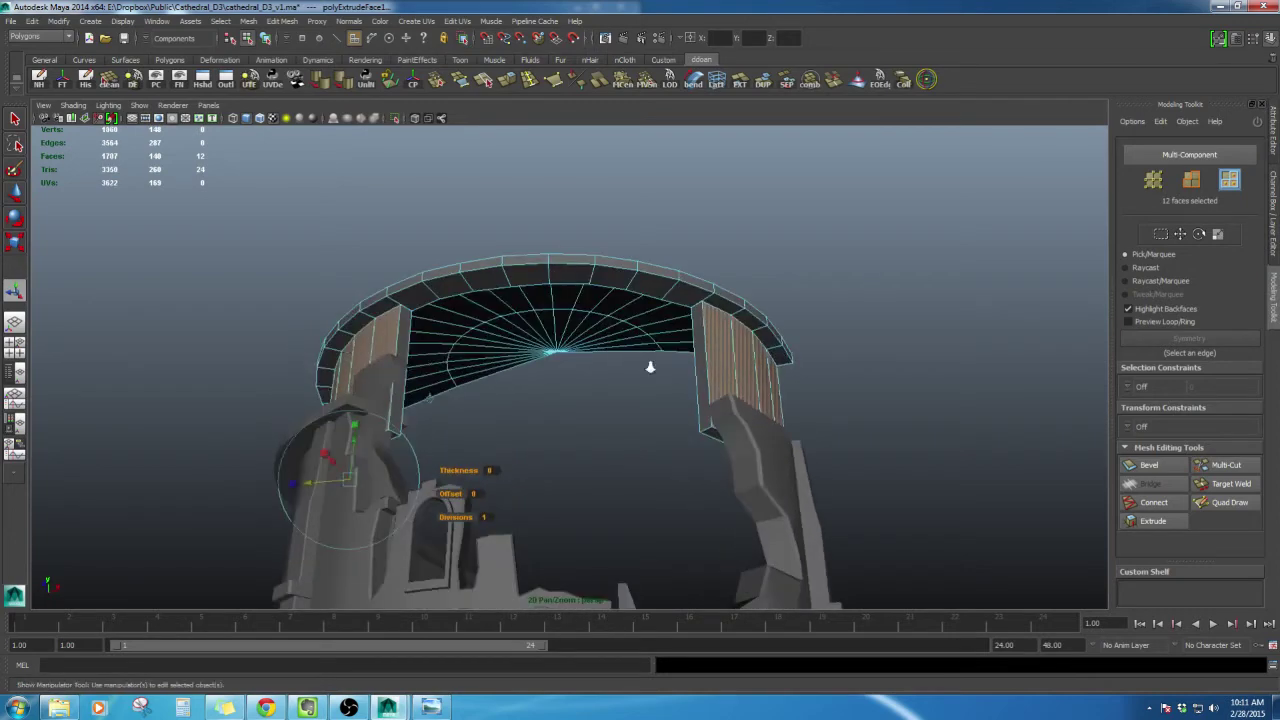
scroll(650, 367, up, 3)
alt+drag(650, 418, 597, 380)
alt+middle_drag(597, 380, 646, 434)
scroll(640, 430, up, 3)
alt+drag(571, 410, 575, 387)
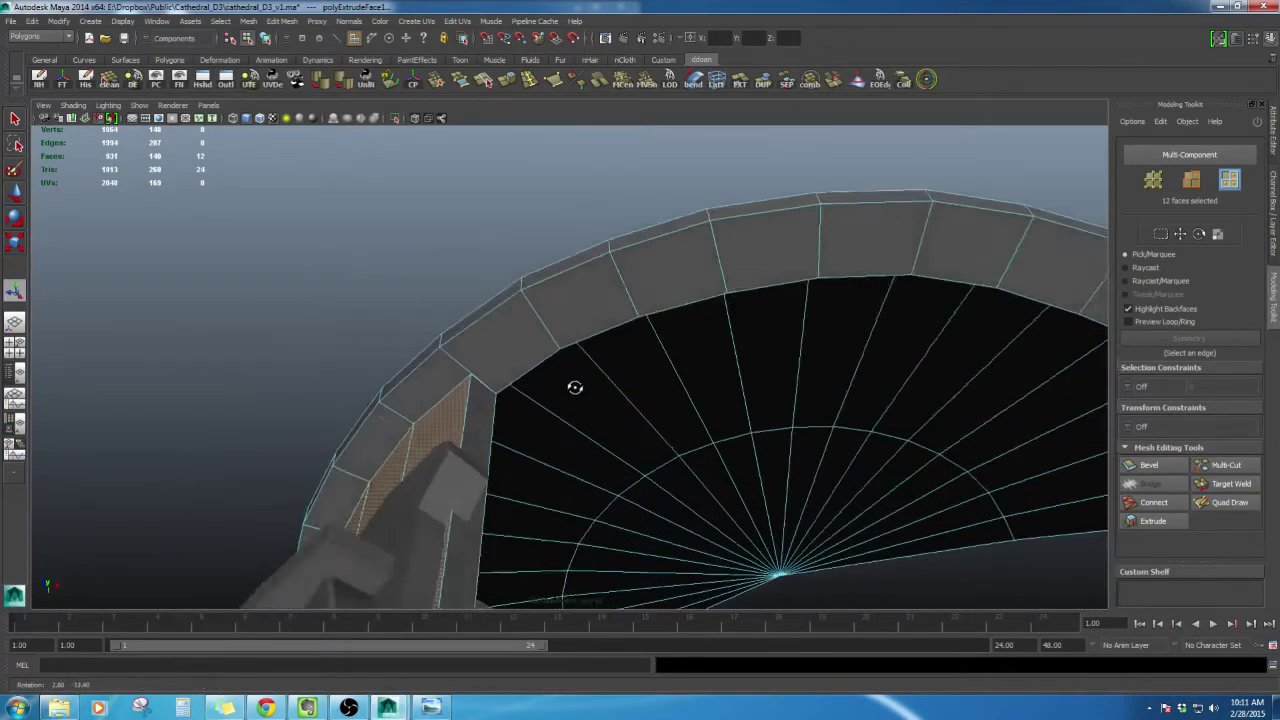
scroll(520, 380, up, 10)
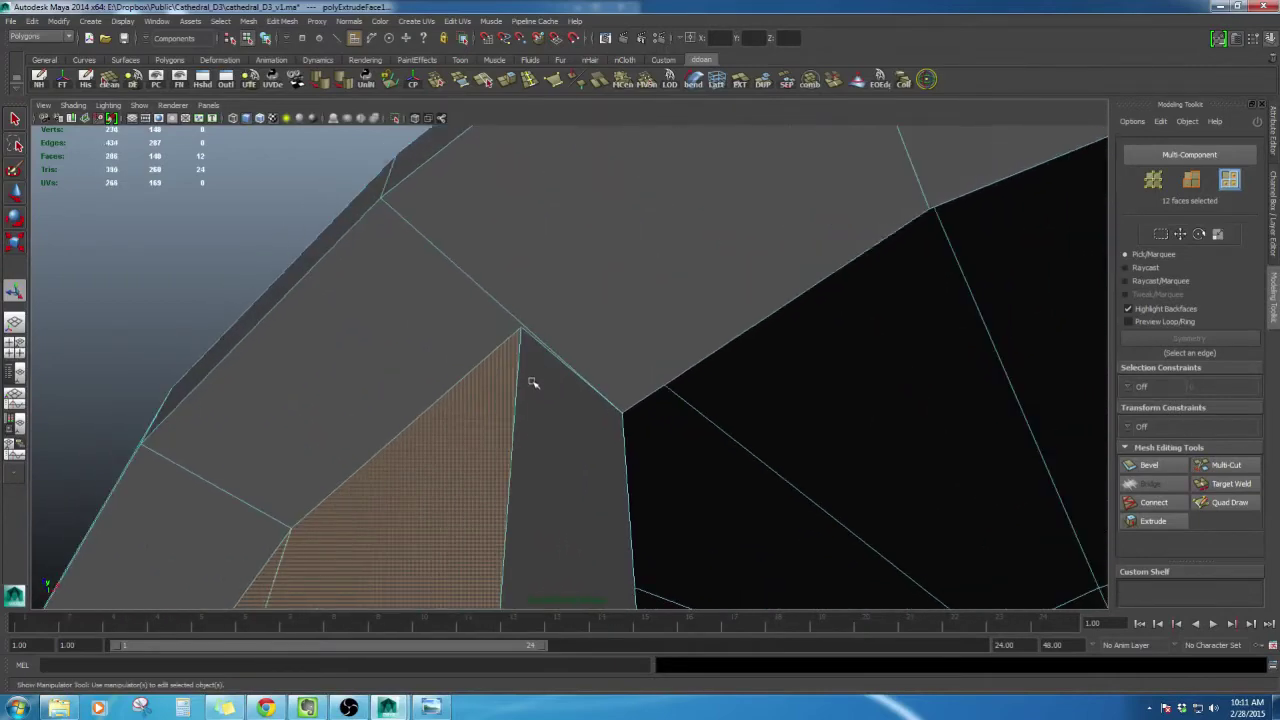
scroll(540, 385, down, 5)
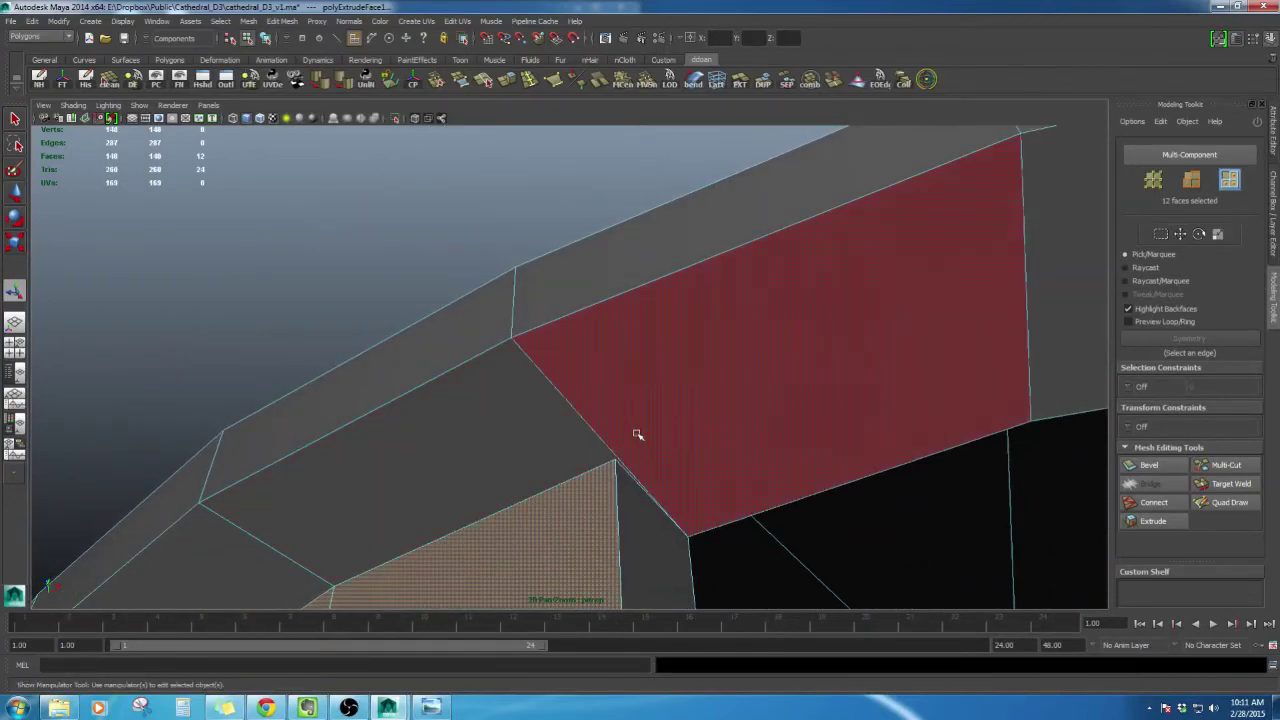
alt+drag(637, 434, 535, 330)
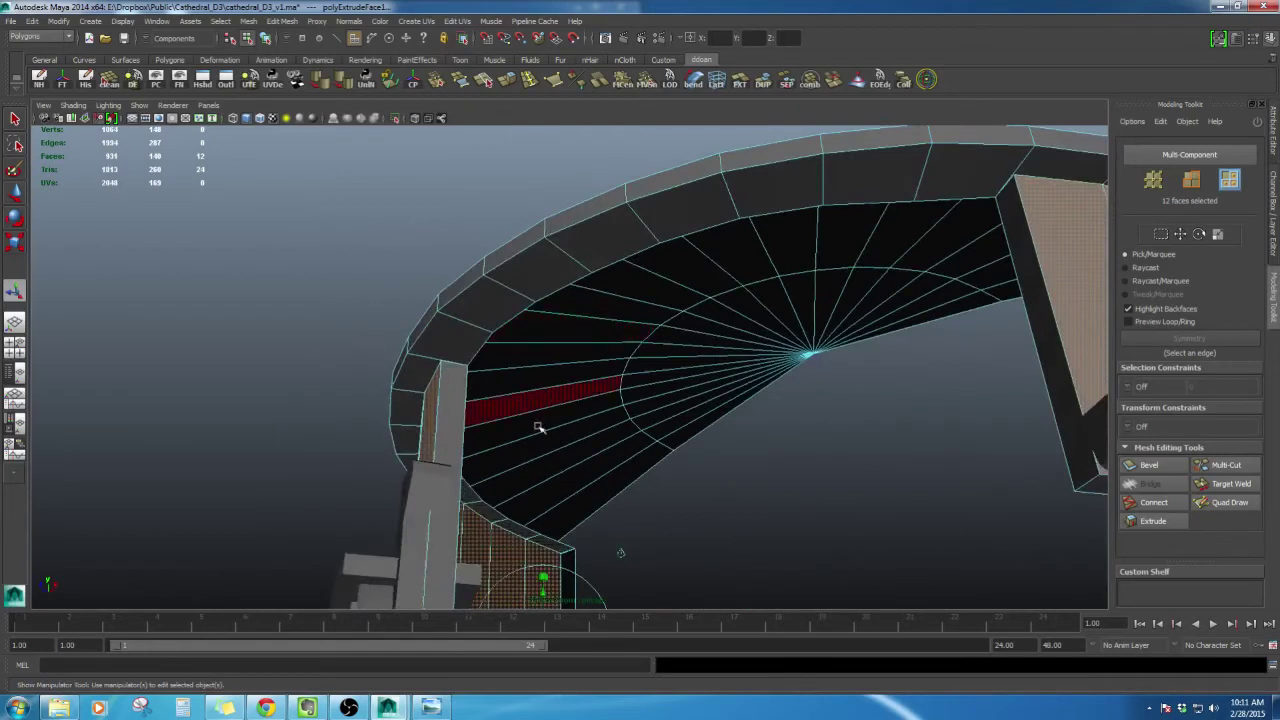
scroll(539, 428, down, 3)
alt+drag(511, 565, 541, 560)
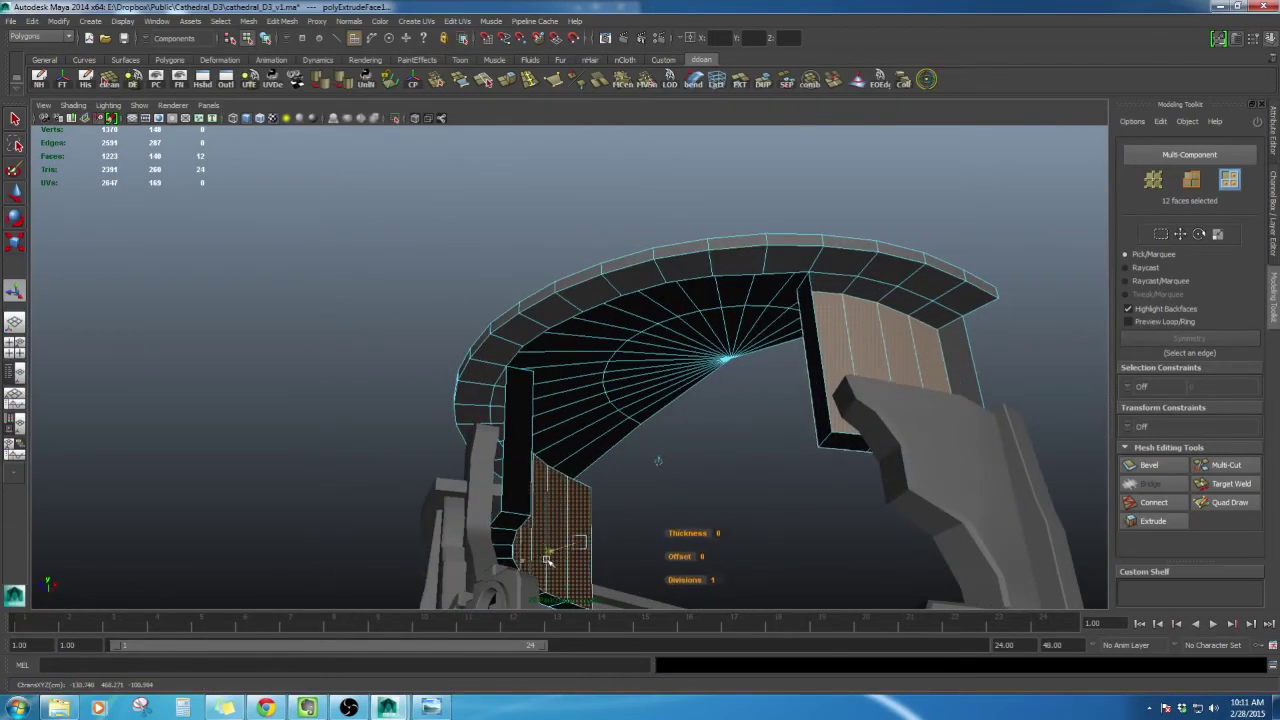
alt+drag(543, 562, 535, 436)
Delete the narrow vertical end faces that the extrusion made on both wall sections
click(712, 450)
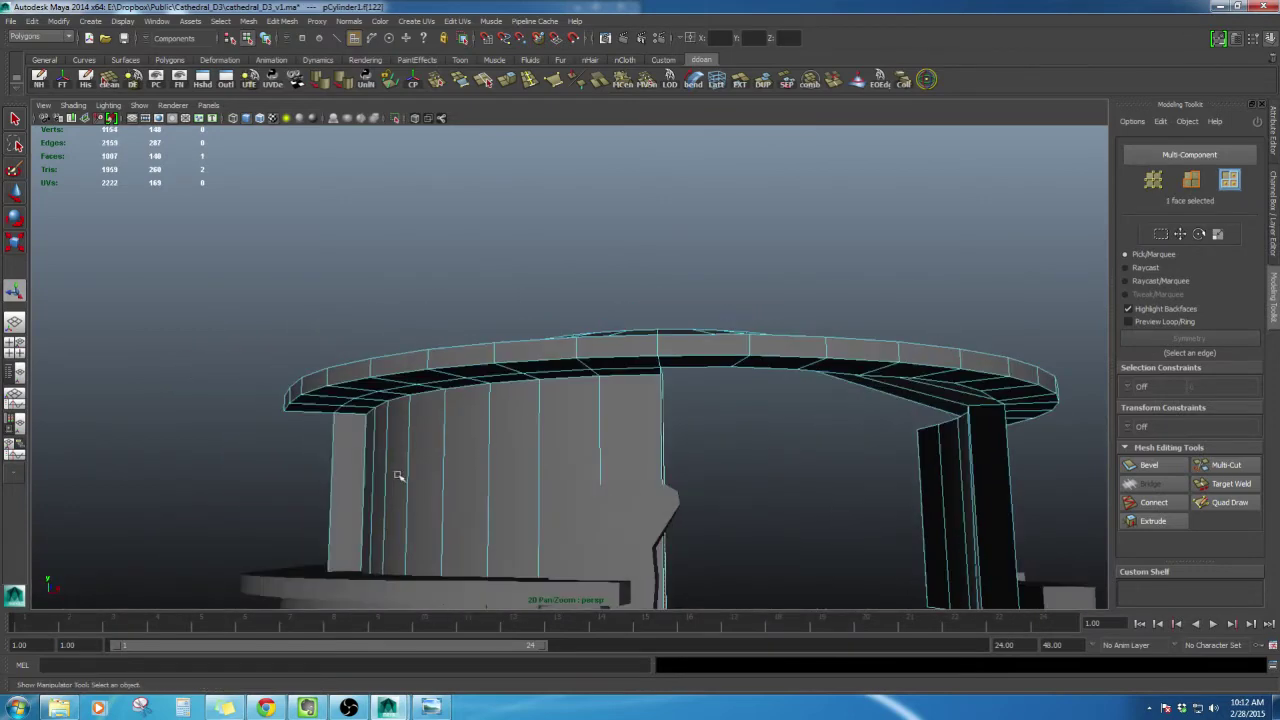
shift+click(351, 474)
alt+drag(351, 474, 380, 474)
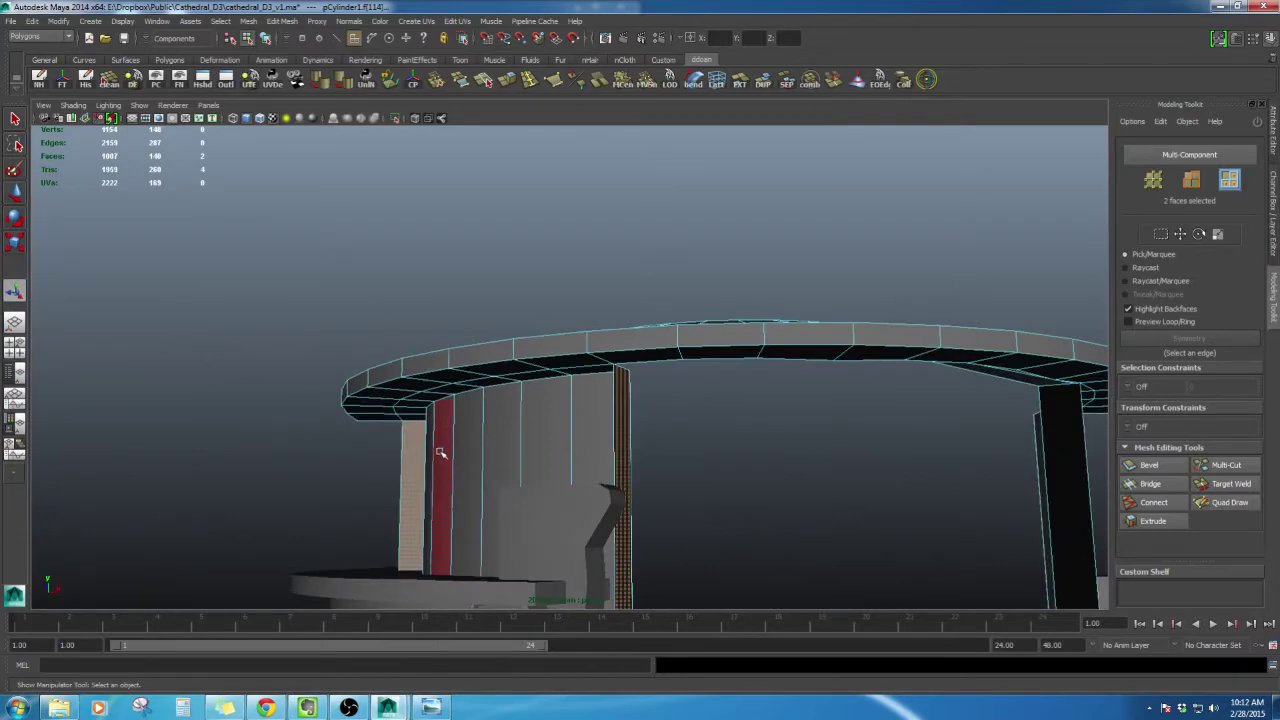
alt+drag(440, 453, 640, 343)
alt+drag(654, 425, 645, 488)
click(670, 488)
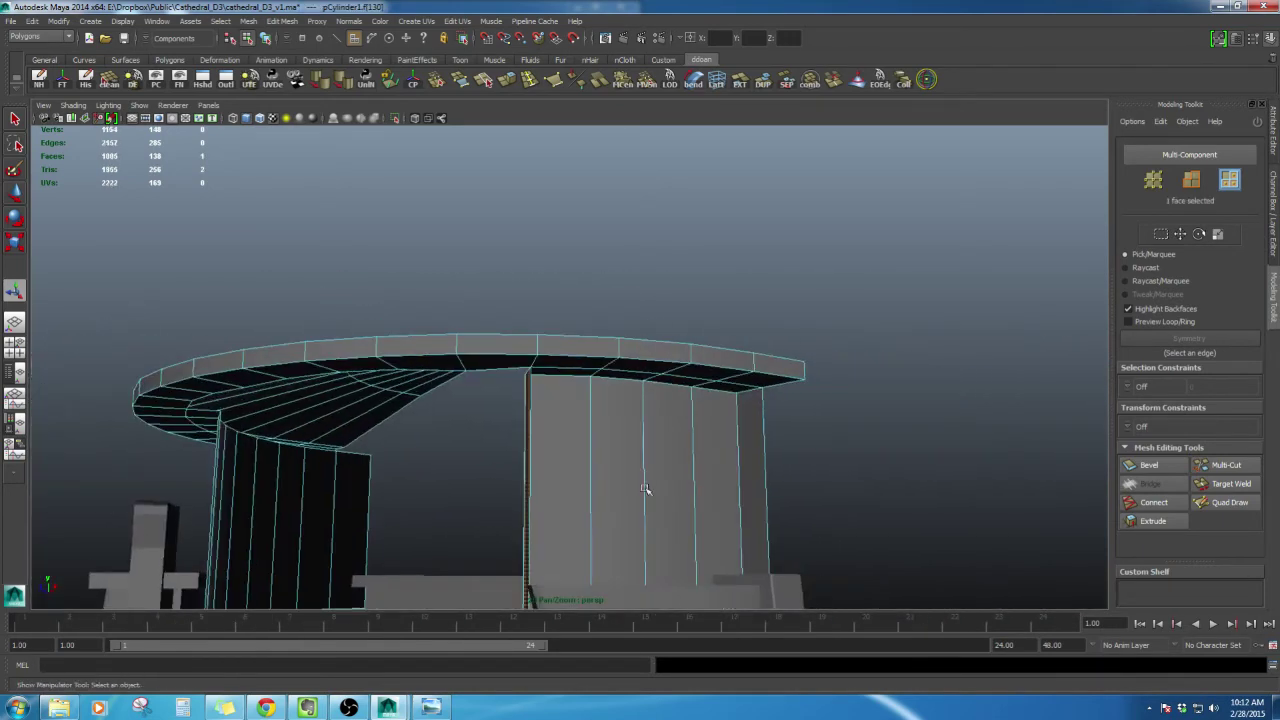
key(Delete)
Select the twelve inset faces of both wall sections and reverse their normals
alt+drag(789, 477, 800, 529)
right_click(779, 378)
click(779, 346)
click(757, 358)
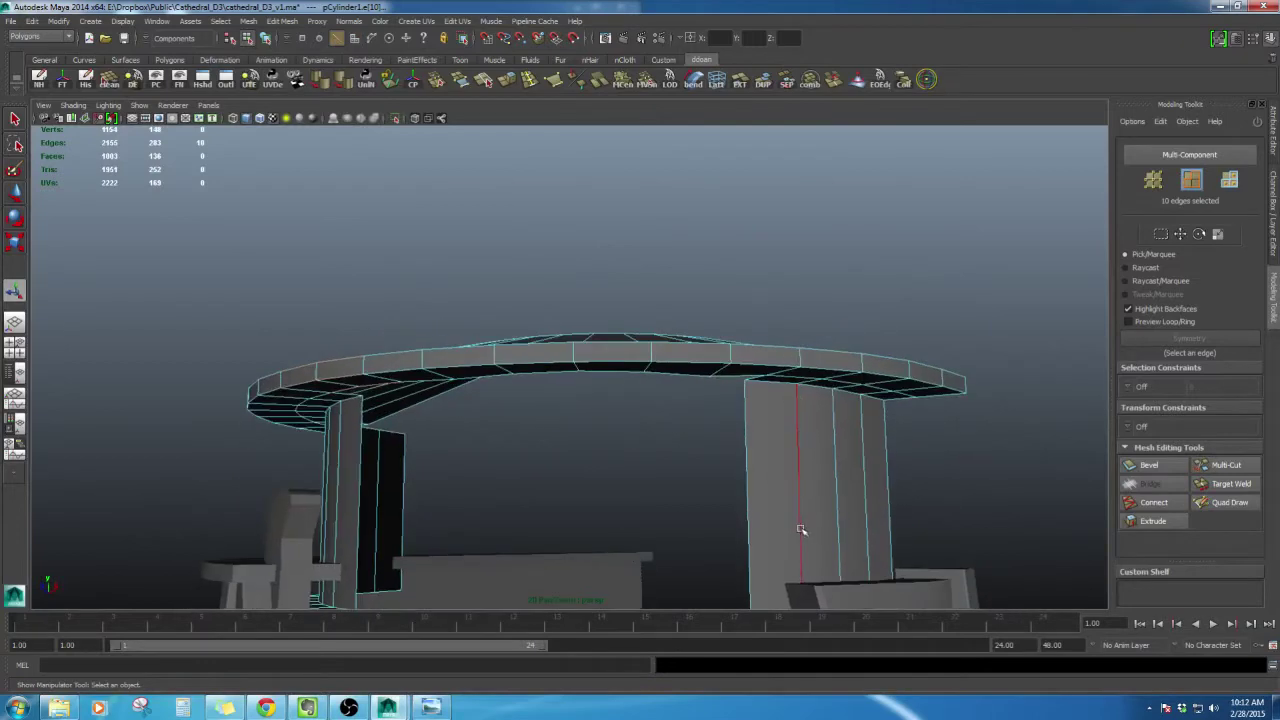
right_drag(789, 435, 786, 476)
double_click(756, 466)
alt+drag(790, 455, 683, 474)
shift+double_click(414, 463)
alt+drag(779, 513, 722, 140)
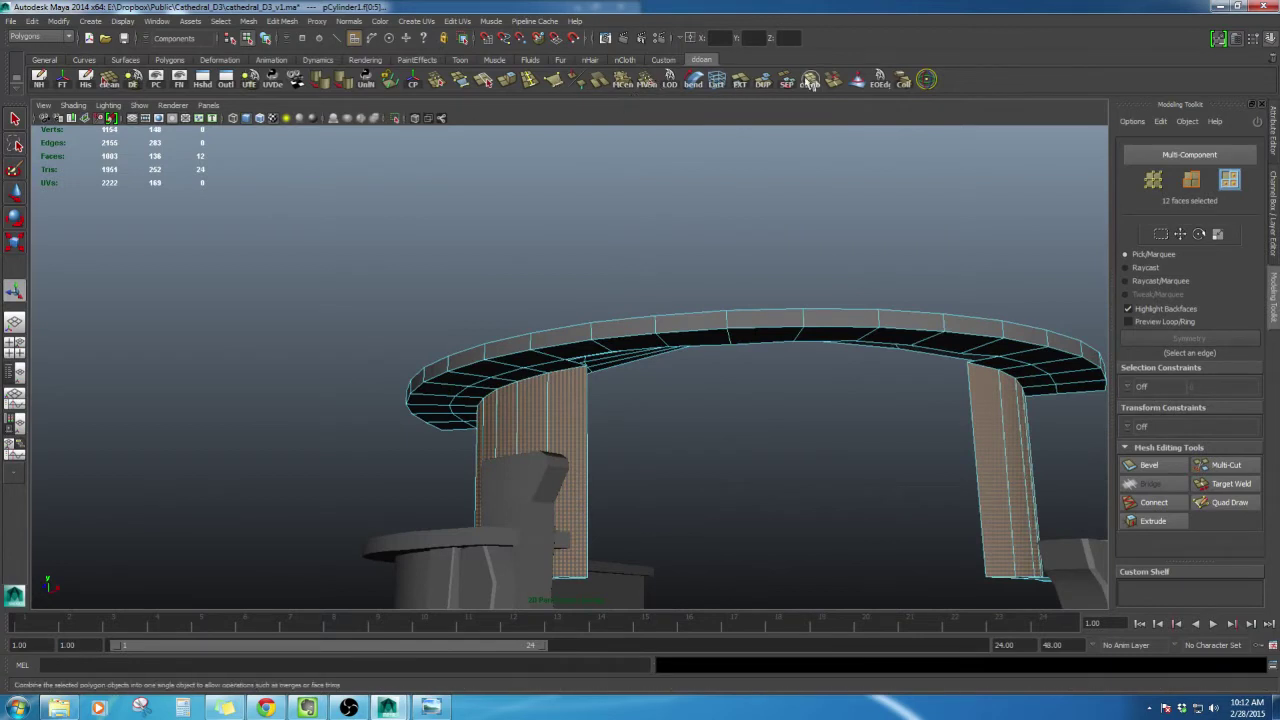
shift+right_drag(556, 411, 668, 424)
key(w)
Delete the strips of extruded faces along the bottoms of both wall sections
mouse_move(688, 418)
alt+mouse_down()
mouse_move(651, 394)
mouse_move(690, 402)
alt+mouse_up()
right_click(938, 407)
right_drag(935, 445, 937, 475)
alt+drag(937, 475, 836, 494)
right_drag(822, 431, 820, 463)
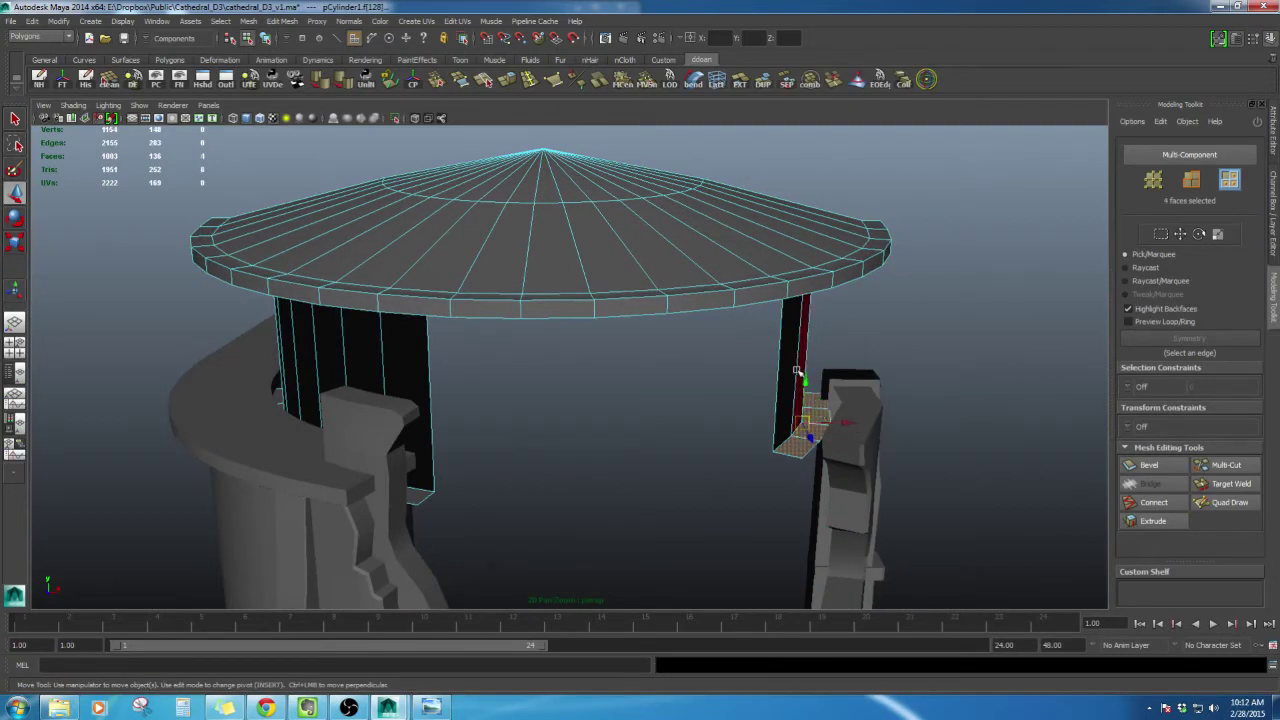
shift+right_drag(835, 390, 832, 395)
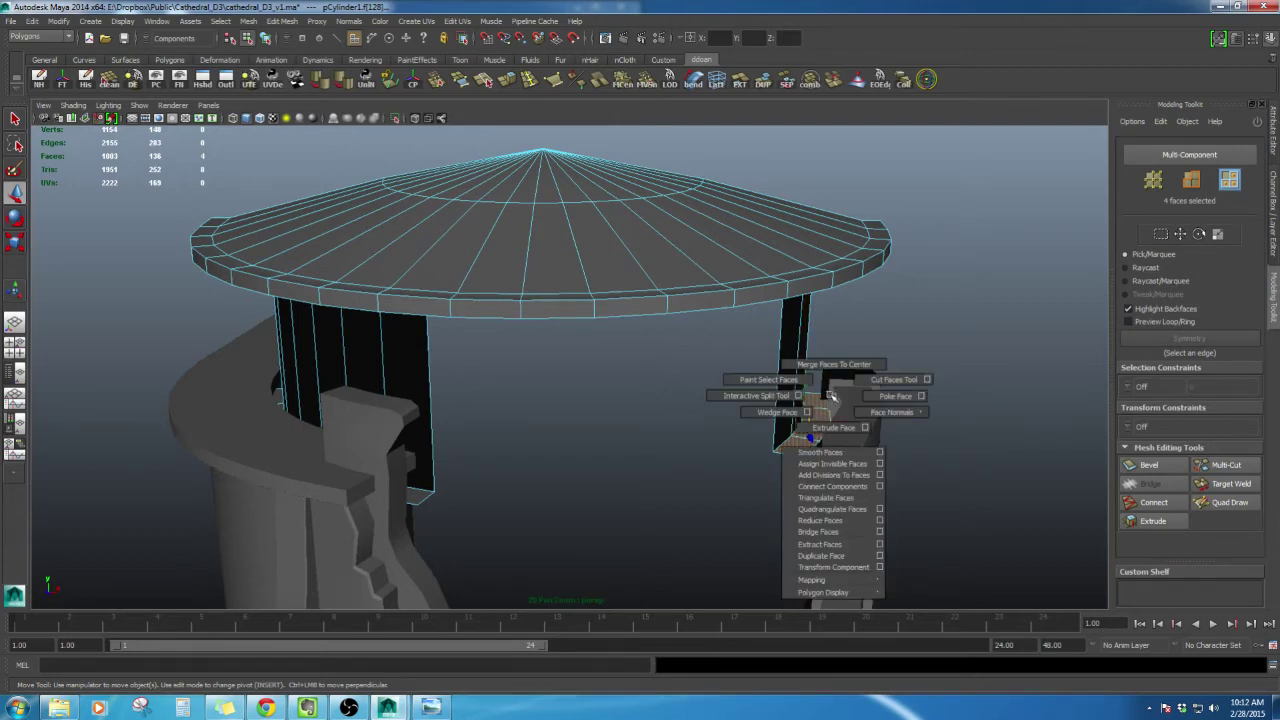
alt+drag(830, 400, 639, 468)
click(573, 415)
alt+drag(573, 415, 540, 416)
shift+double_click(568, 458)
right_drag(518, 366, 516, 430)
alt+drag(516, 430, 548, 427)
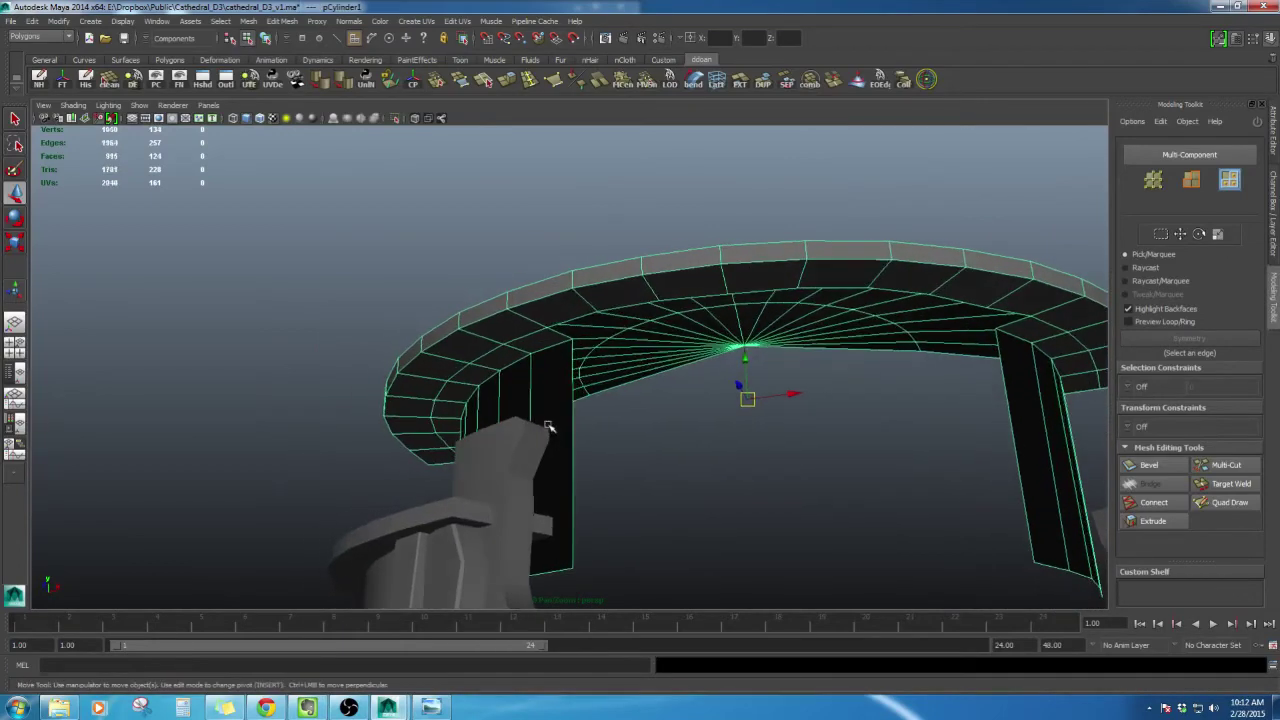
Delete the strips of faces joining the tops of both wall sections to the inner edge of the roof rim
alt+right_drag(548, 428, 545, 388)
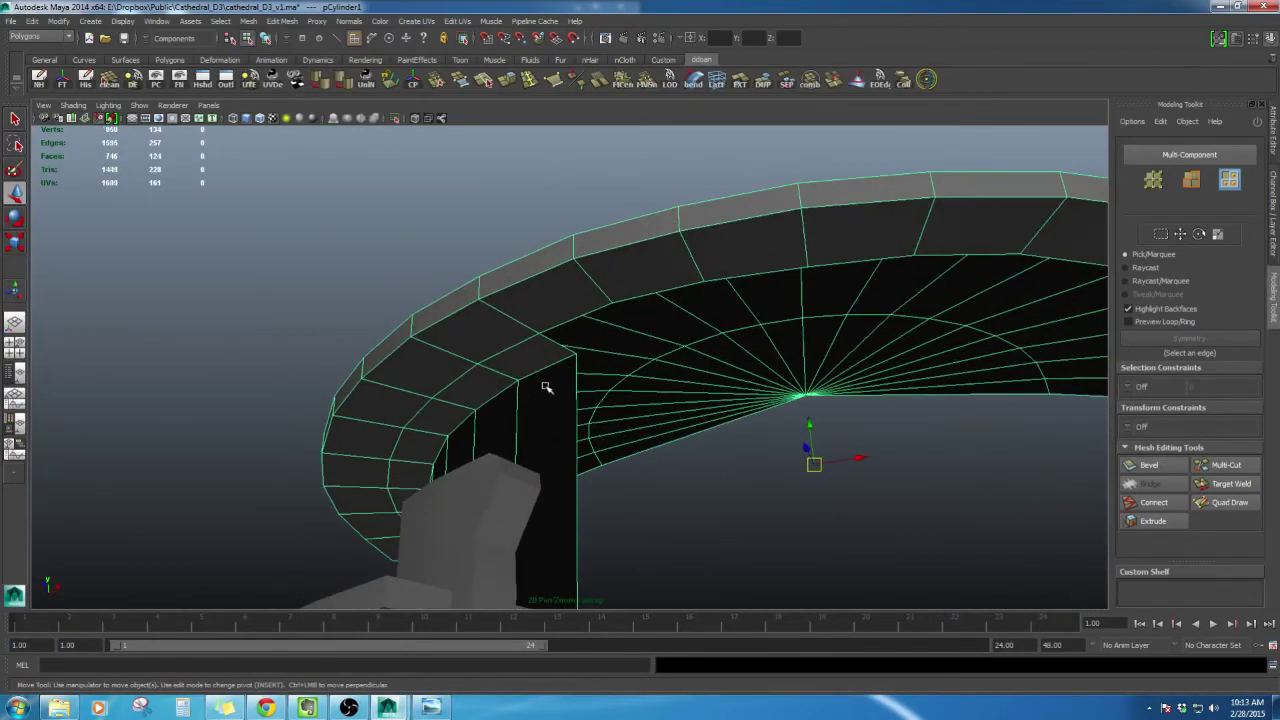
double_click(468, 391)
alt+drag(468, 391, 334, 386)
alt+middle_drag(440, 400, 352, 384)
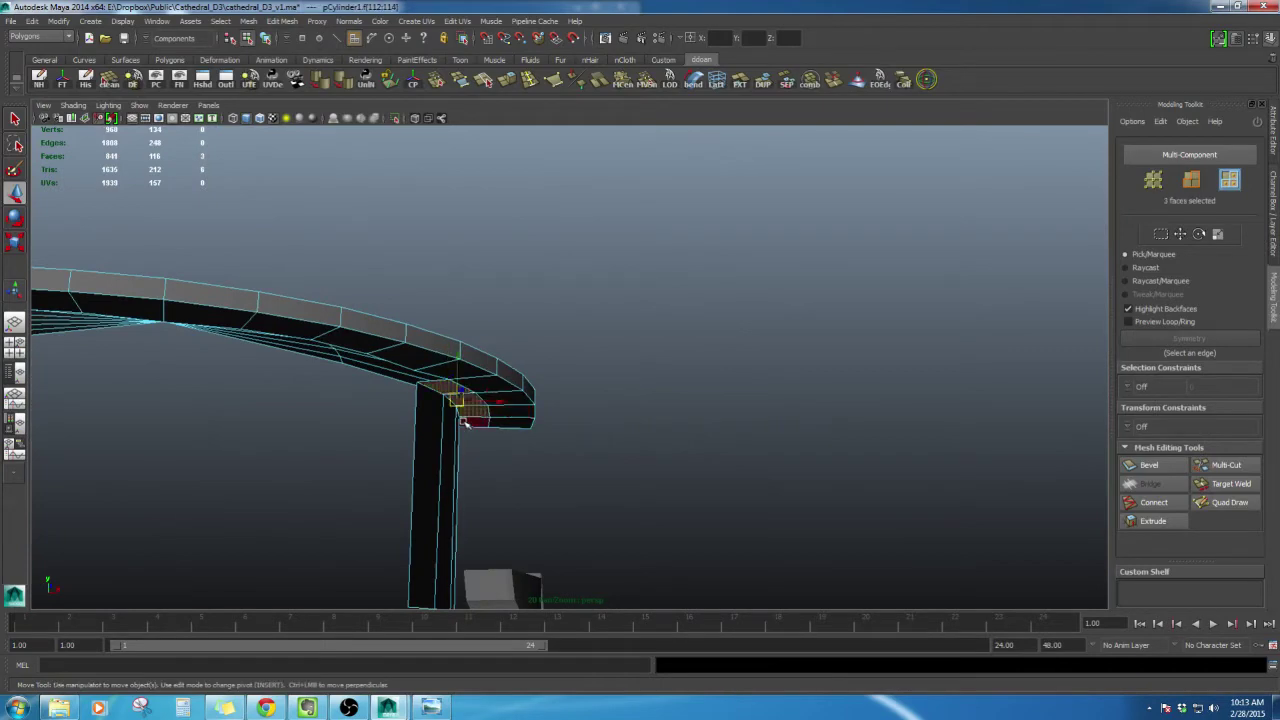
mouse_move(506, 426)
alt+mouse_down()
mouse_move(608, 391)
mouse_move(654, 437)
mouse_move(543, 434)
mouse_move(529, 503)
mouse_move(502, 411)
alt+mouse_up()
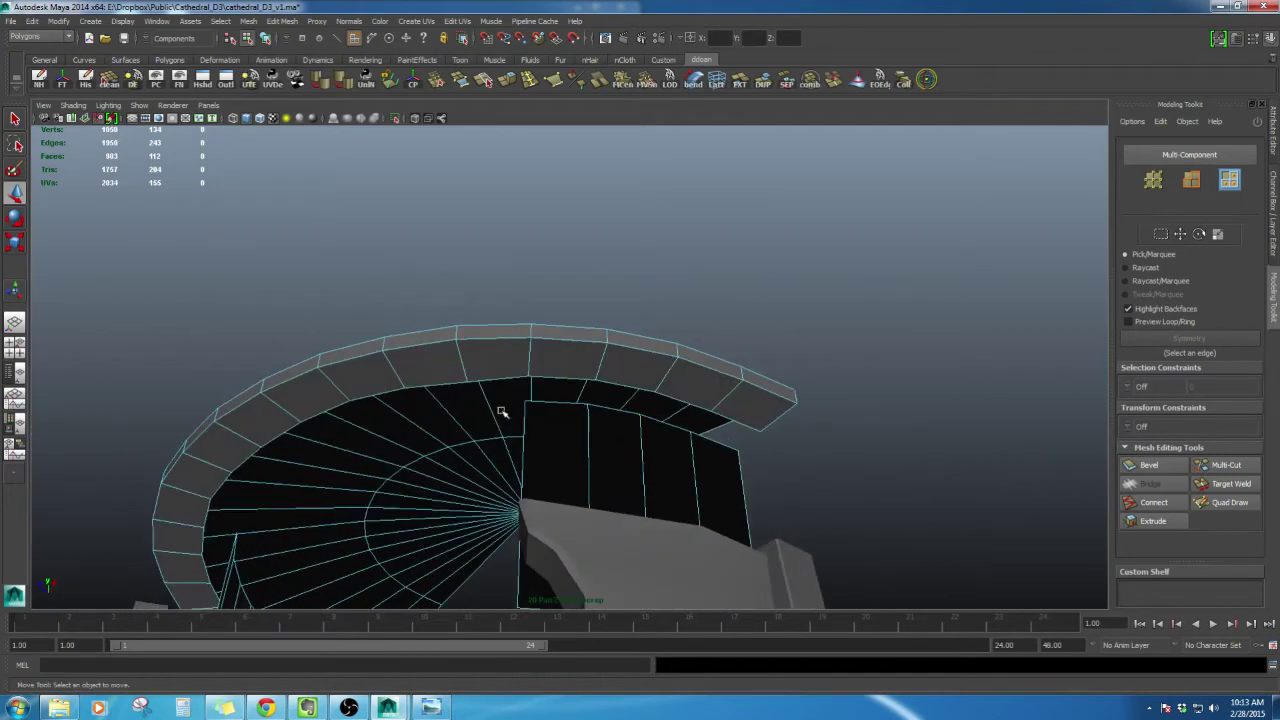
Extrude the four inner rim edges above the shorter wall section down to the wall's bottom as an outer layer
right_drag(558, 366, 561, 336)
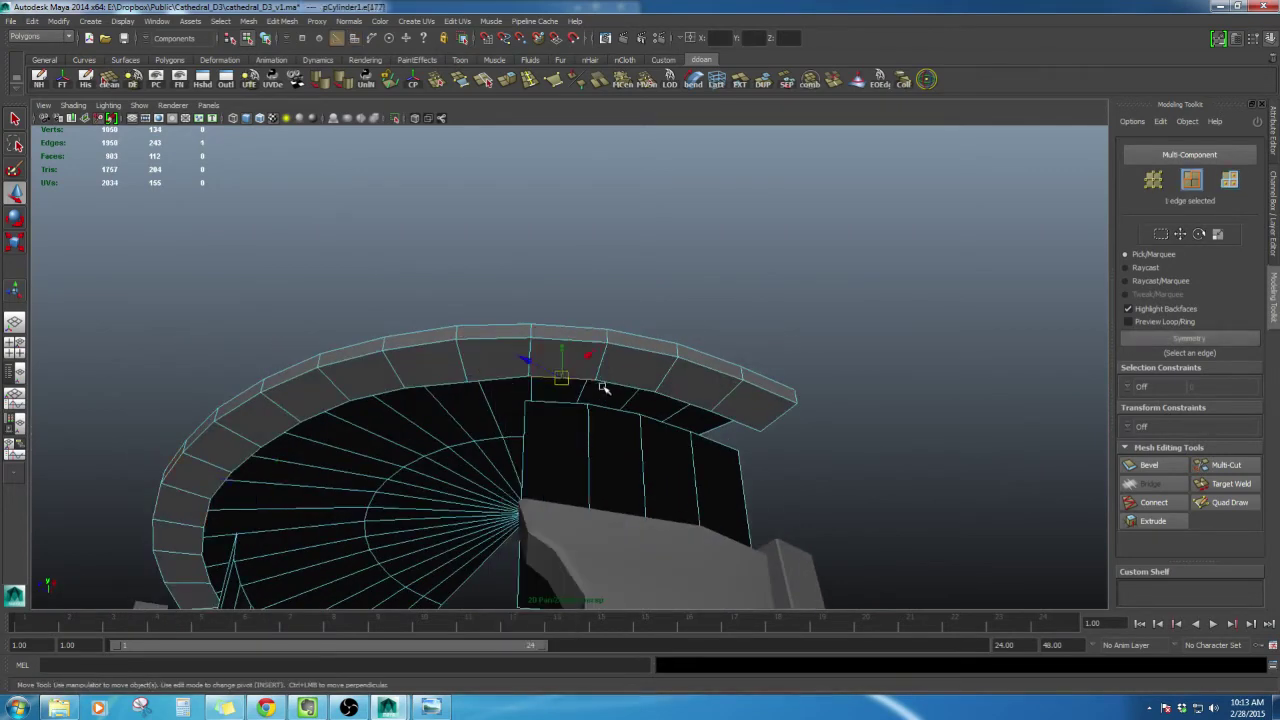
shift+click(727, 417)
alt+drag(727, 417, 642, 383)
shift+right_drag(642, 383, 613, 360)
drag(600, 412, 625, 585)
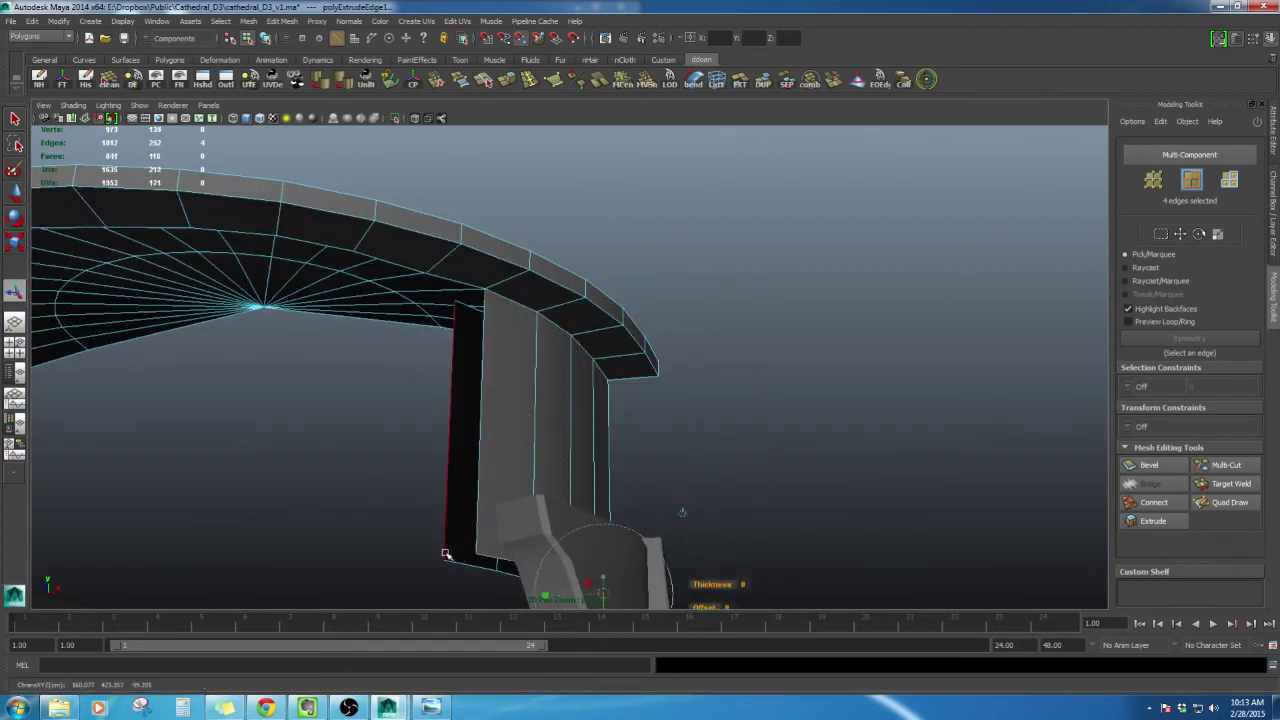
Extrude the eight inner rim edges above the longer wall section down to the inset wall's bottom as an outer layer
alt+drag(475, 430, 470, 488)
alt+drag(357, 451, 540, 448)
alt+drag(473, 402, 706, 397)
click(600, 292)
shift+click(497, 338)
shift+click(589, 361)
alt+drag(589, 361, 568, 384)
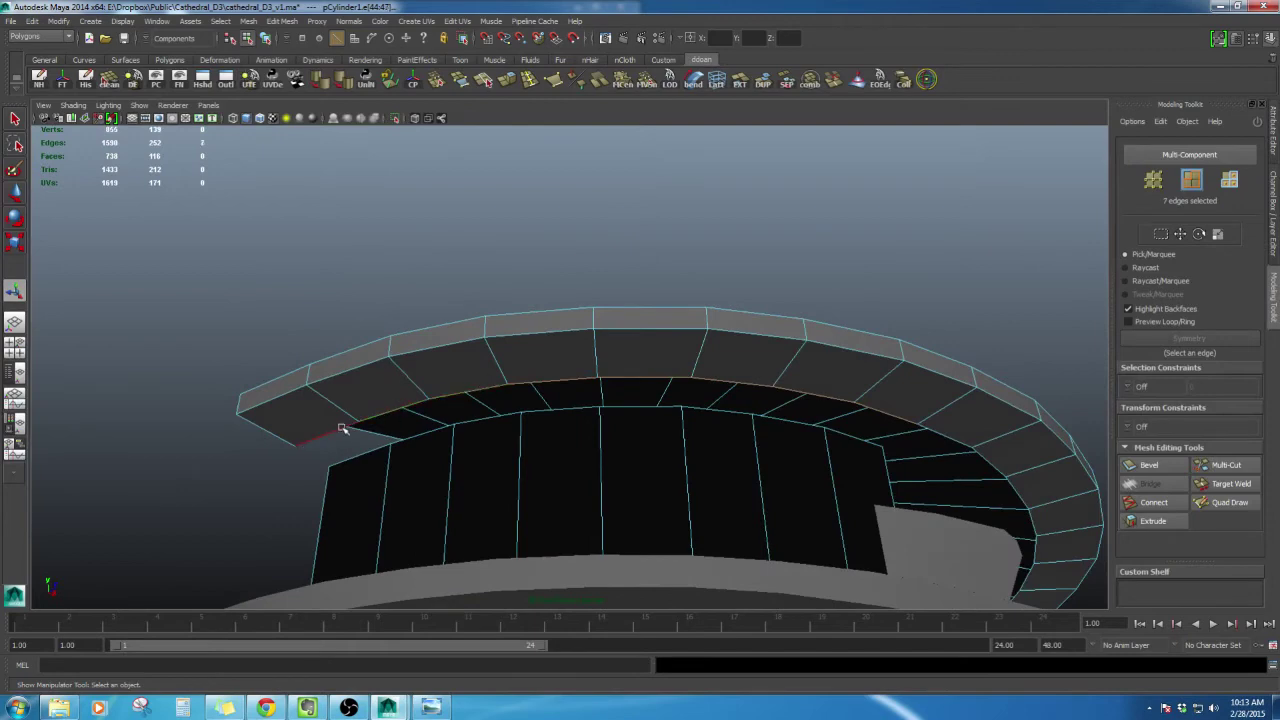
alt+drag(337, 428, 669, 201)
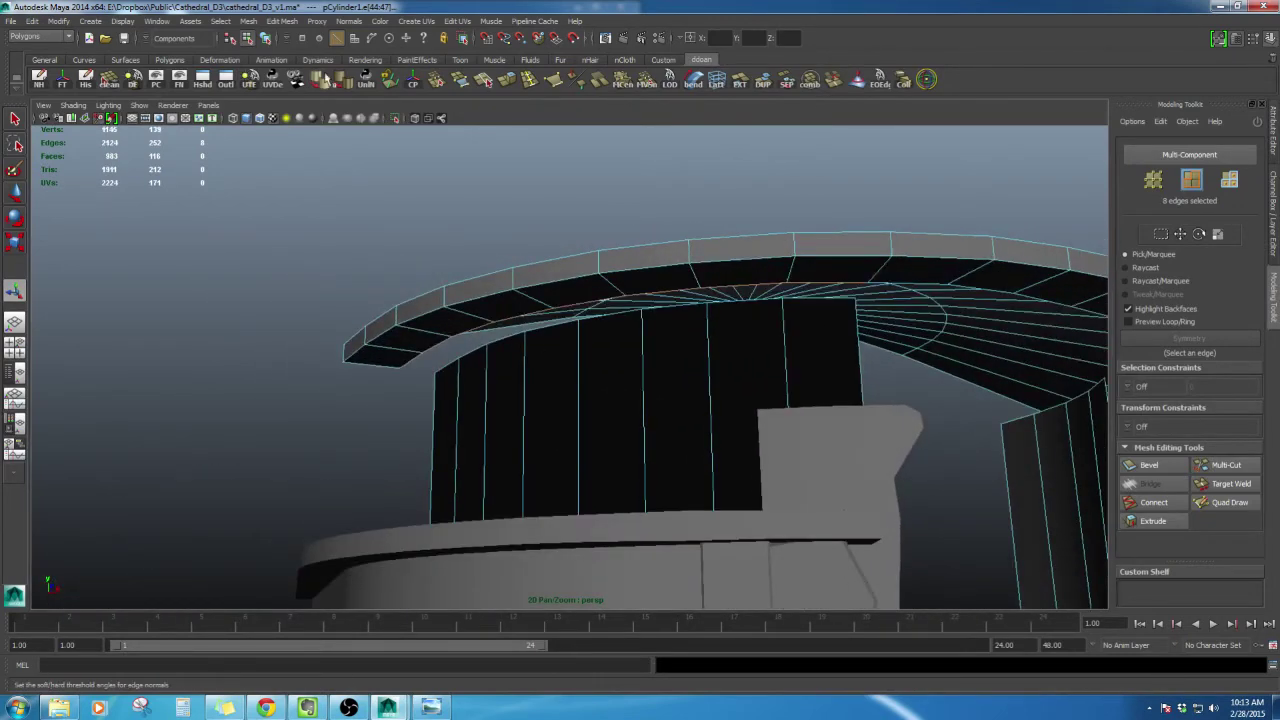
alt+drag(492, 352, 648, 318)
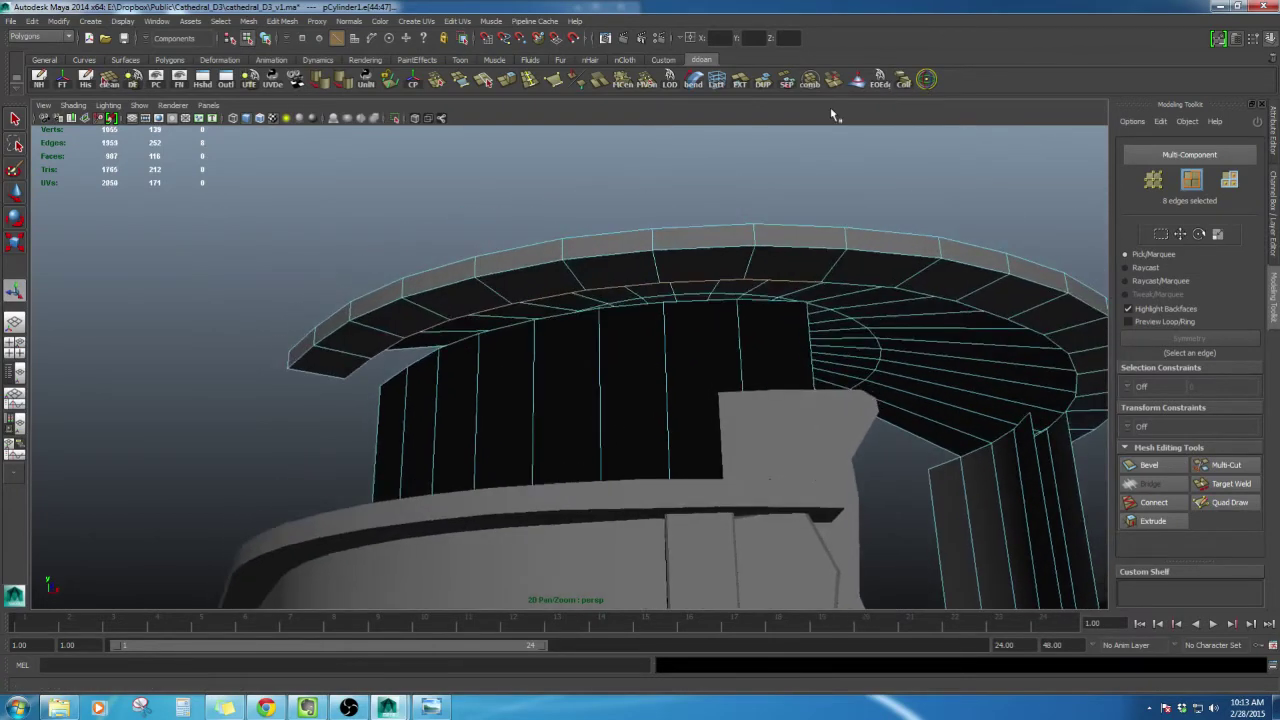
alt+drag(788, 119, 557, 408)
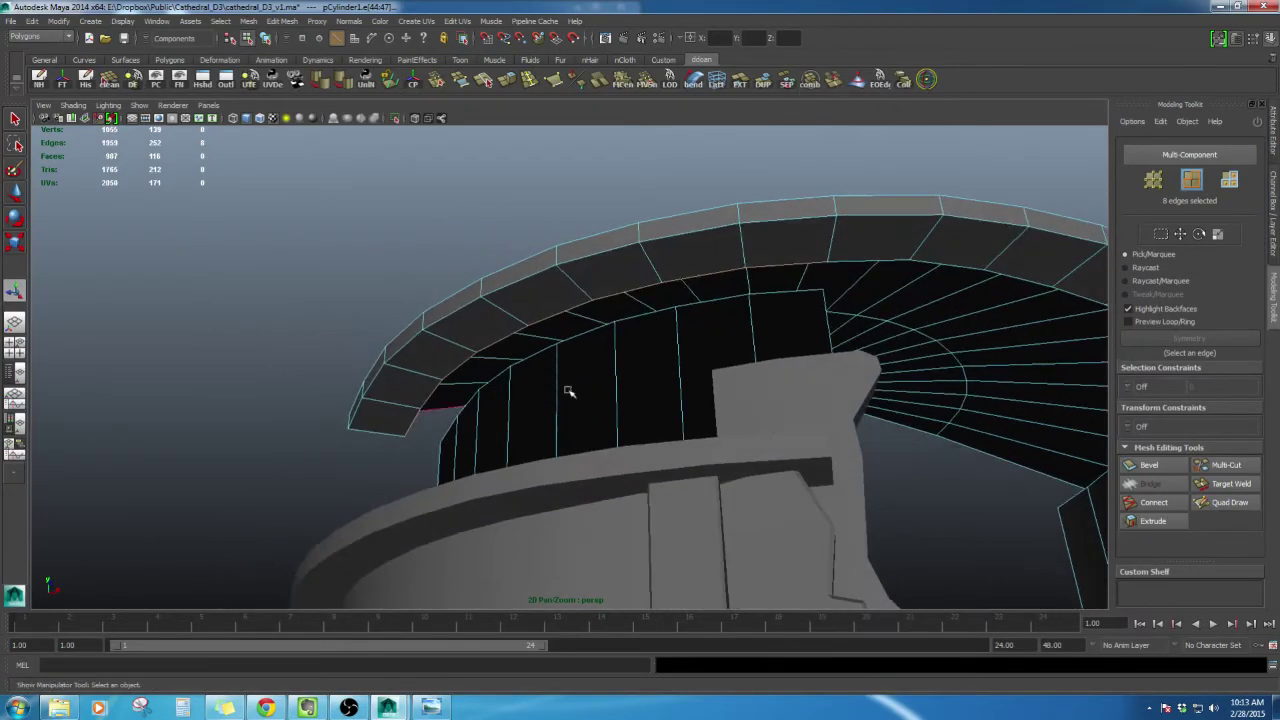
shift+right_click(618, 272)
shift+right_click(619, 268)
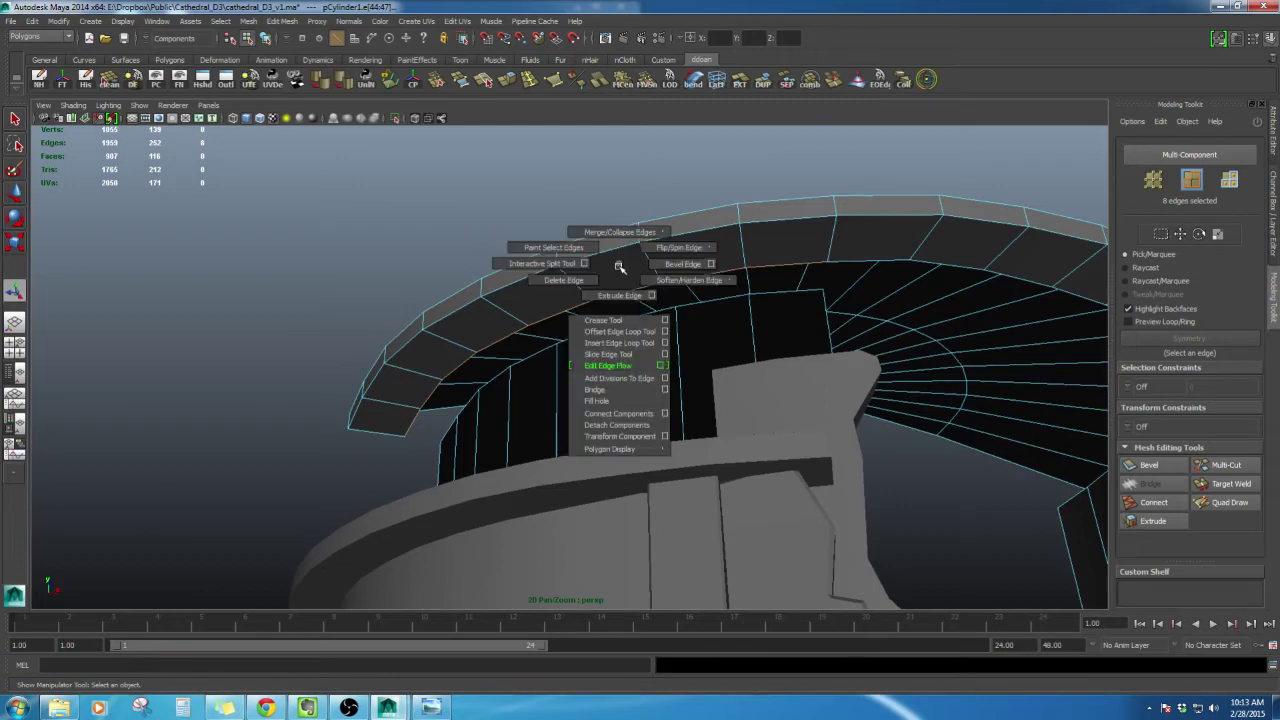
click(614, 297)
alt+drag(686, 334, 814, 251)
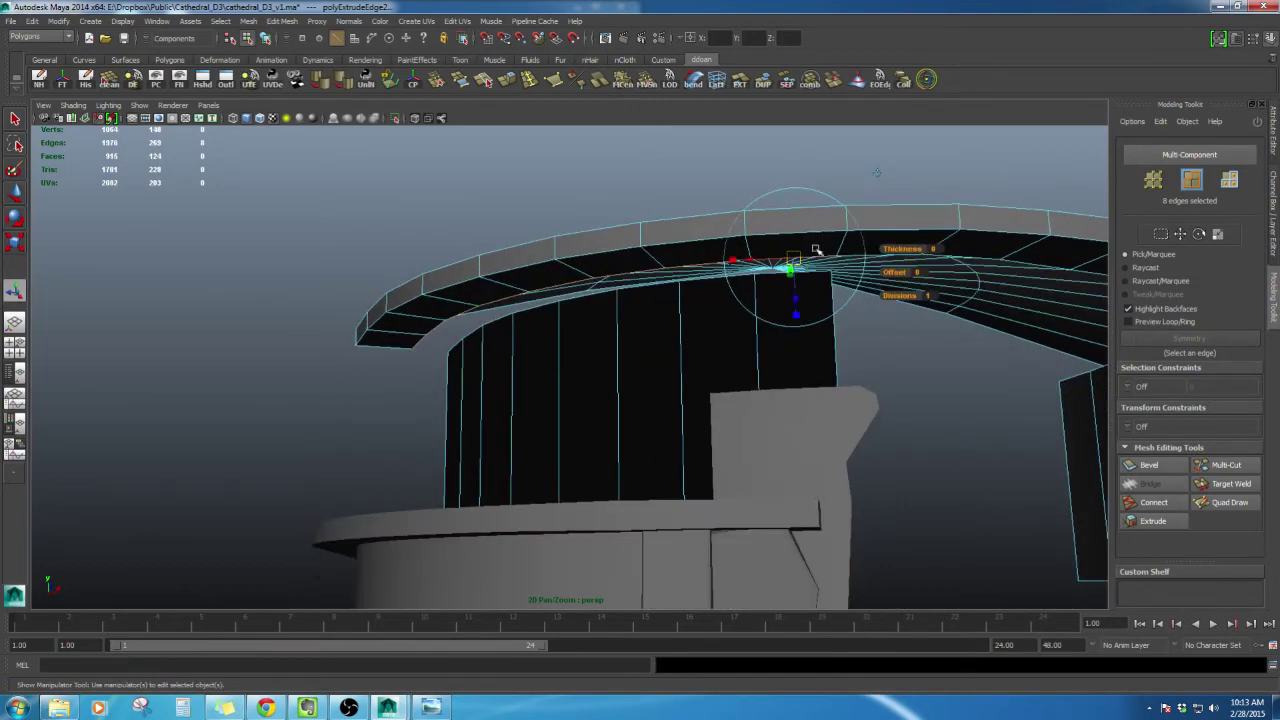
drag(789, 331, 850, 405)
alt+middle_drag(850, 405, 500, 351)
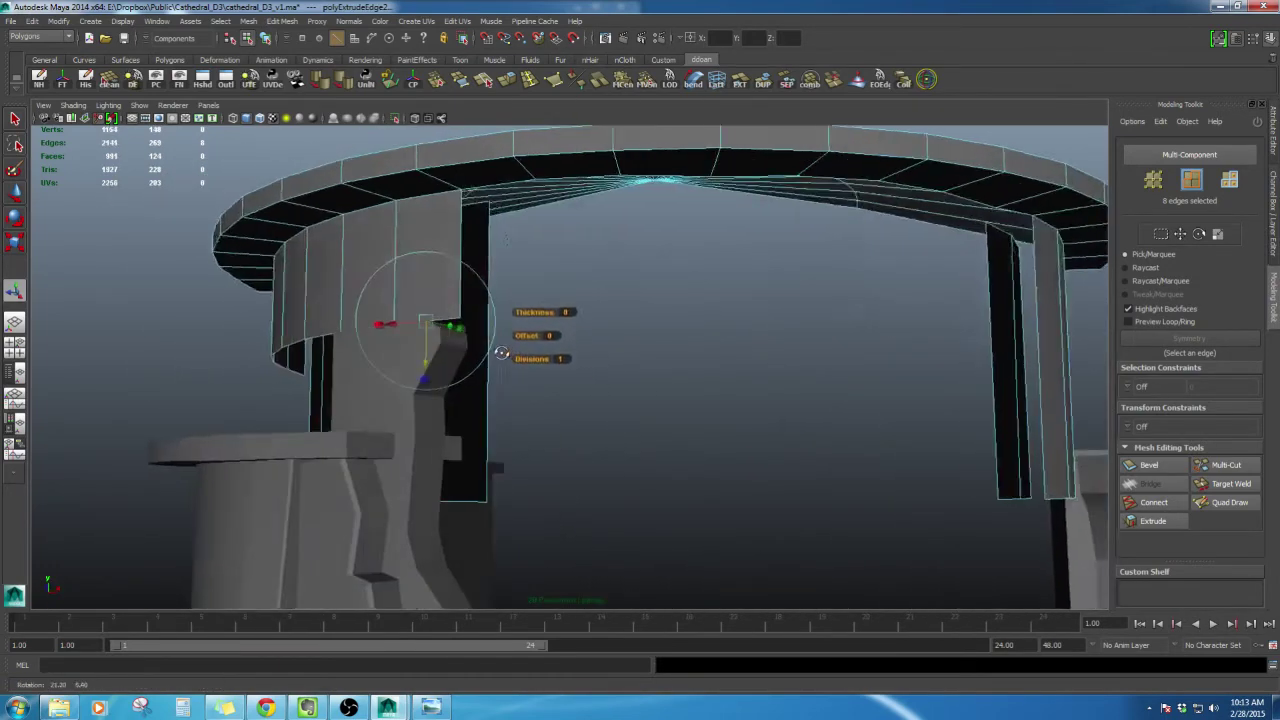
middle_click(486, 500)
Extrude the outer layer's vertical front-end edge on the longer wall section across to the inner layer, capping the gap
alt+drag(573, 465, 499, 245)
right_click(499, 245)
click(492, 325)
alt+drag(492, 325, 507, 290)
key(w)
right_click(507, 290)
click(509, 261)
double_click(522, 293)
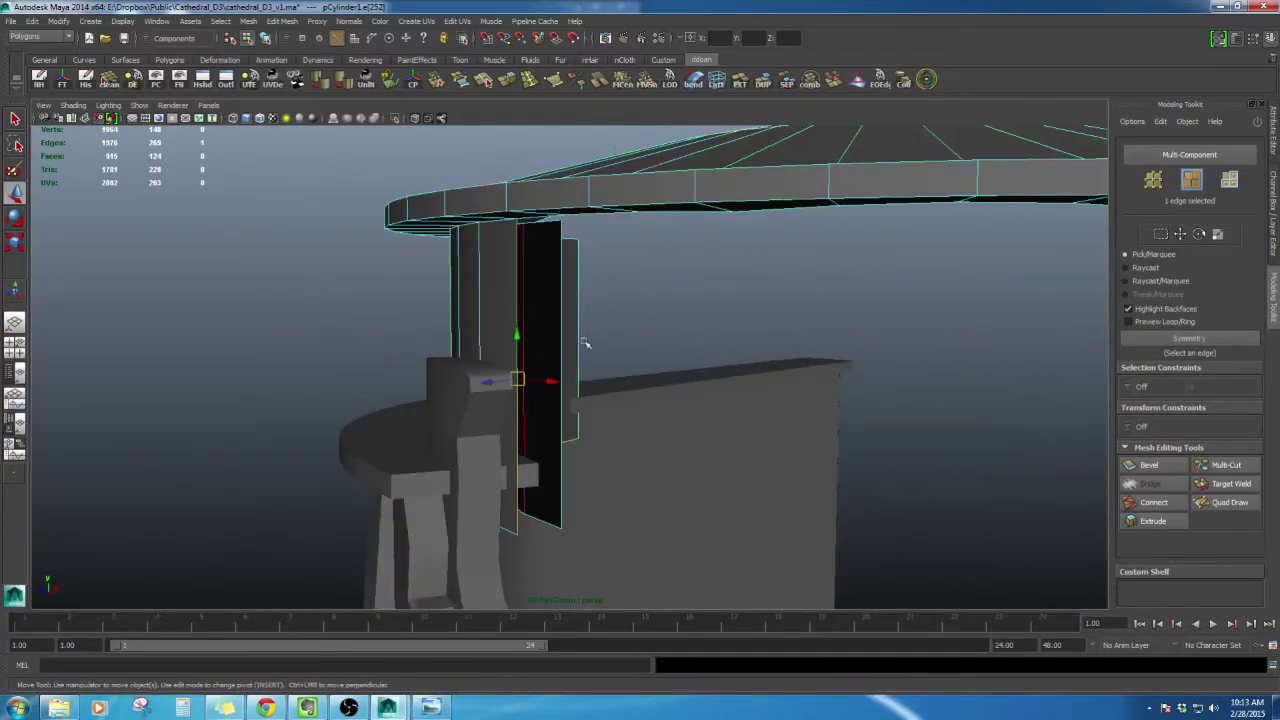
alt+drag(584, 342, 614, 350)
shift+right_drag(565, 298, 570, 324)
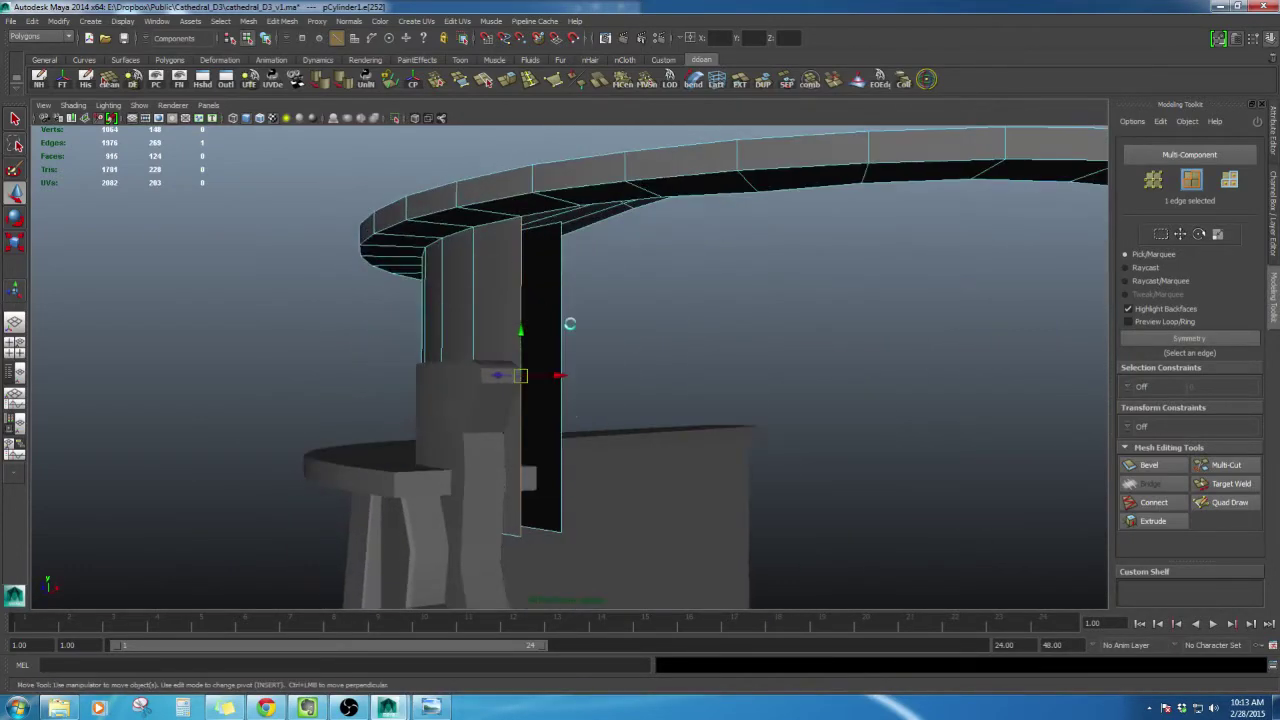
mouse_move(570, 324)
alt+mouse_down()
mouse_move(563, 376)
mouse_move(512, 368)
mouse_move(548, 317)
alt+mouse_up()
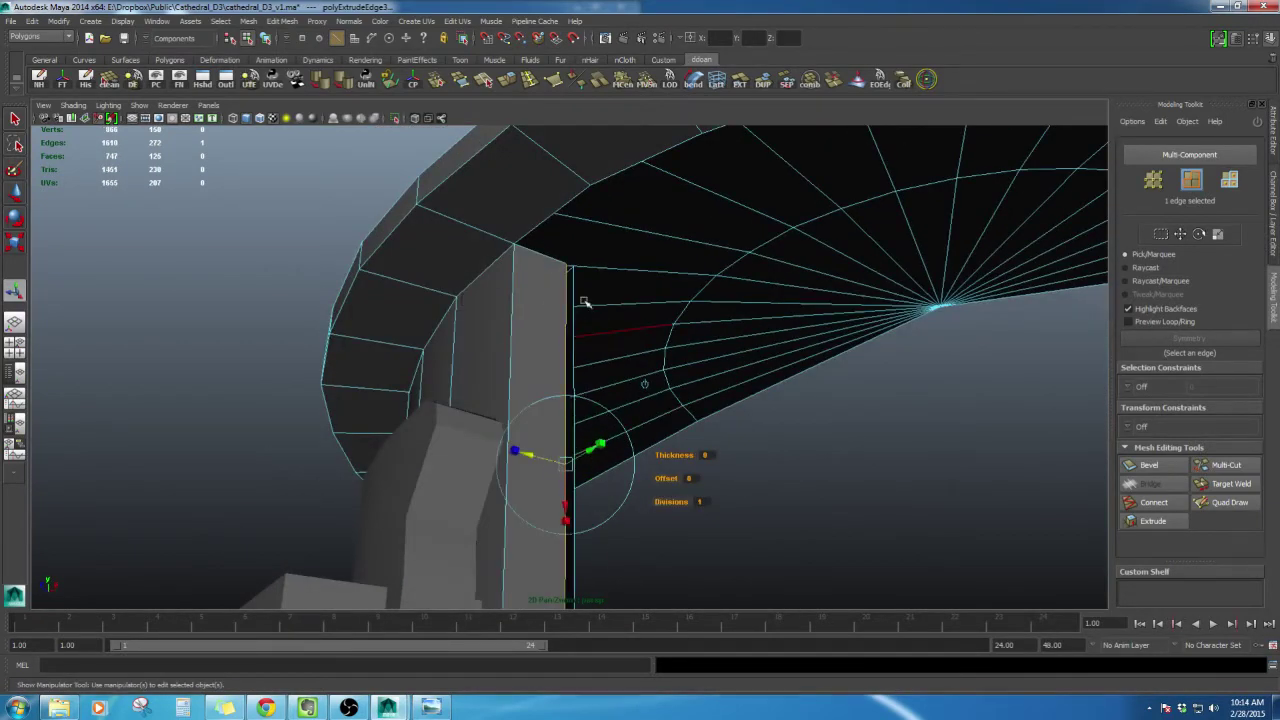
Merge the overlapping top and bottom corner vertices of the longer wall section's new end cap
alt+drag(604, 428, 497, 283)
right_drag(557, 277, 532, 277)
drag(558, 210, 561, 477)
shift+right_drag(583, 388, 628, 351)
alt+drag(706, 480, 850, 458)
alt+middle_drag(850, 458, 726, 448)
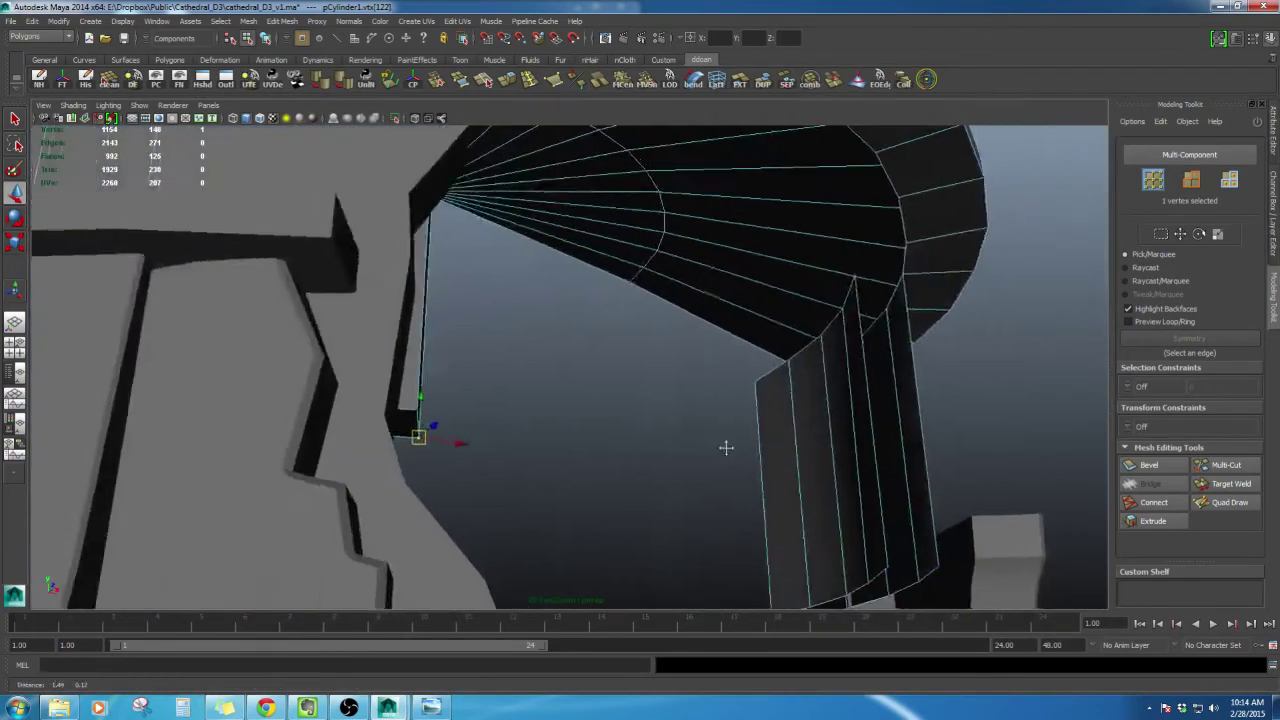
Extrude the vertical front-end edge of the shorter wall section across the gap between its inner and outer layers
alt+drag(726, 447, 614, 449)
alt+right_drag(614, 449, 560, 452)
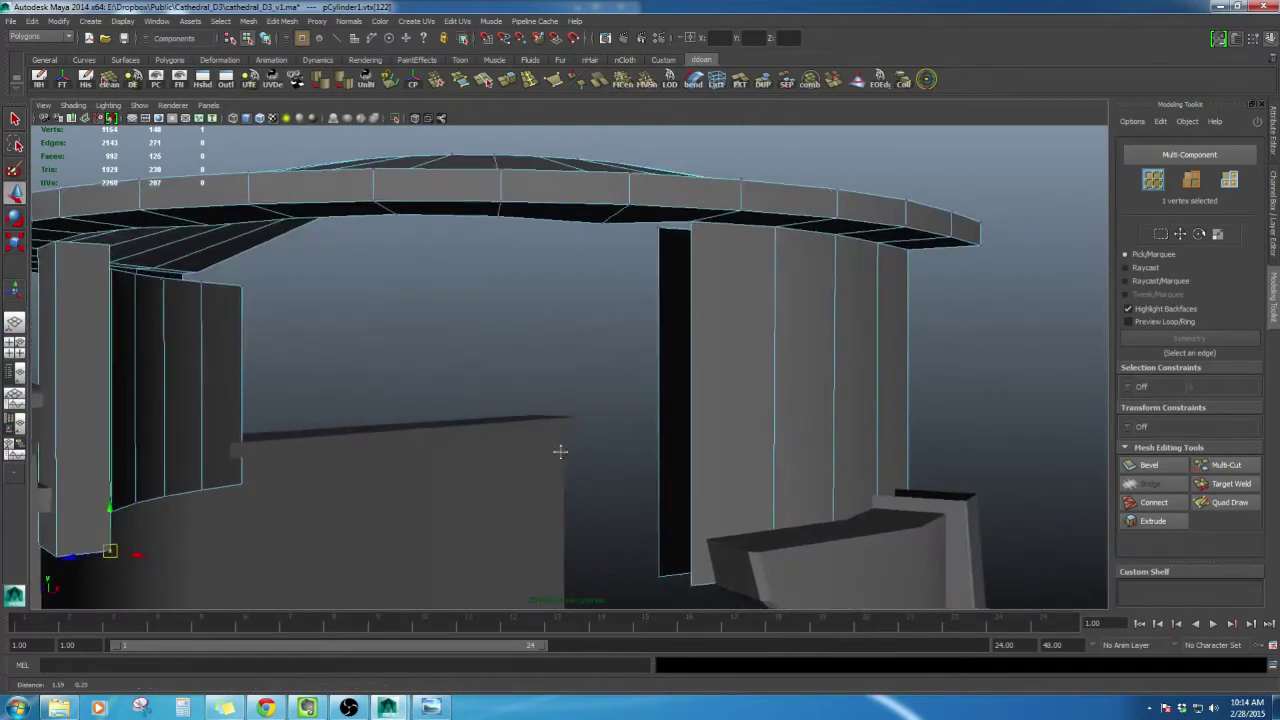
alt+drag(560, 451, 659, 300)
double_click(620, 324)
click(616, 332)
shift+right_drag(659, 300, 662, 332)
mouse_move(664, 336)
alt+mouse_down()
mouse_move(620, 386)
mouse_move(666, 326)
mouse_move(681, 328)
alt+mouse_up()
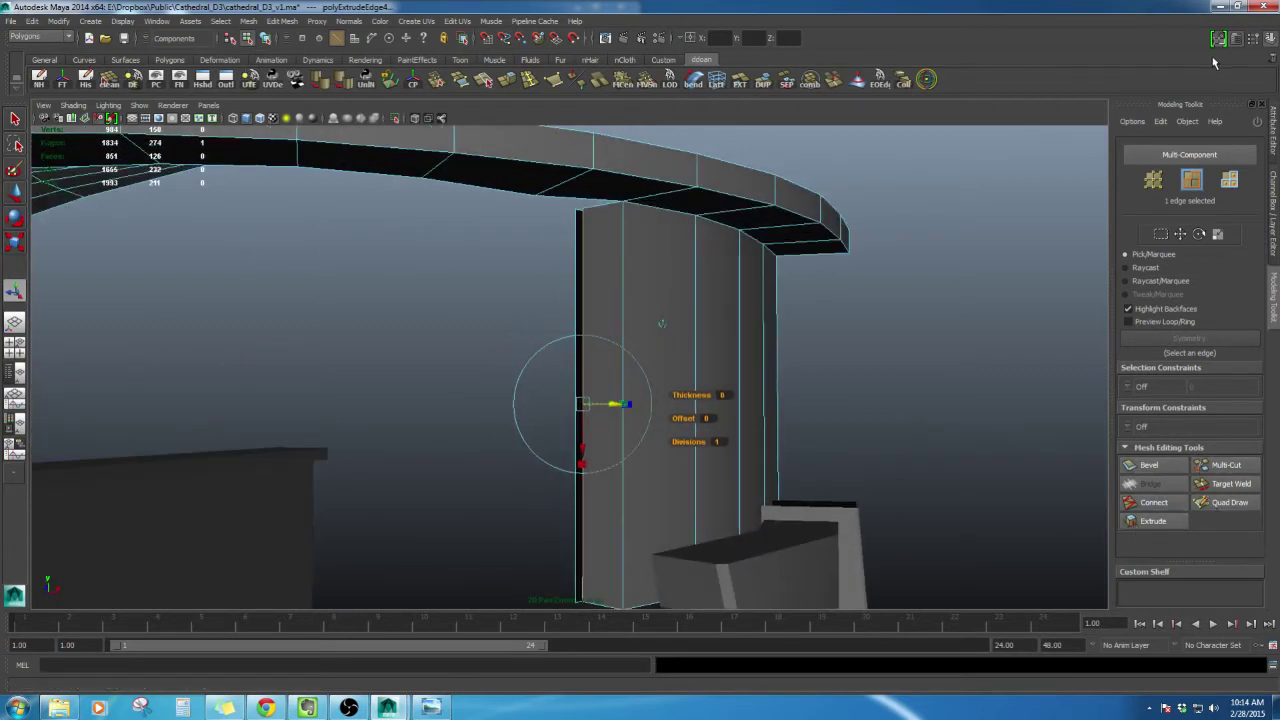
alt+drag(843, 394, 838, 390)
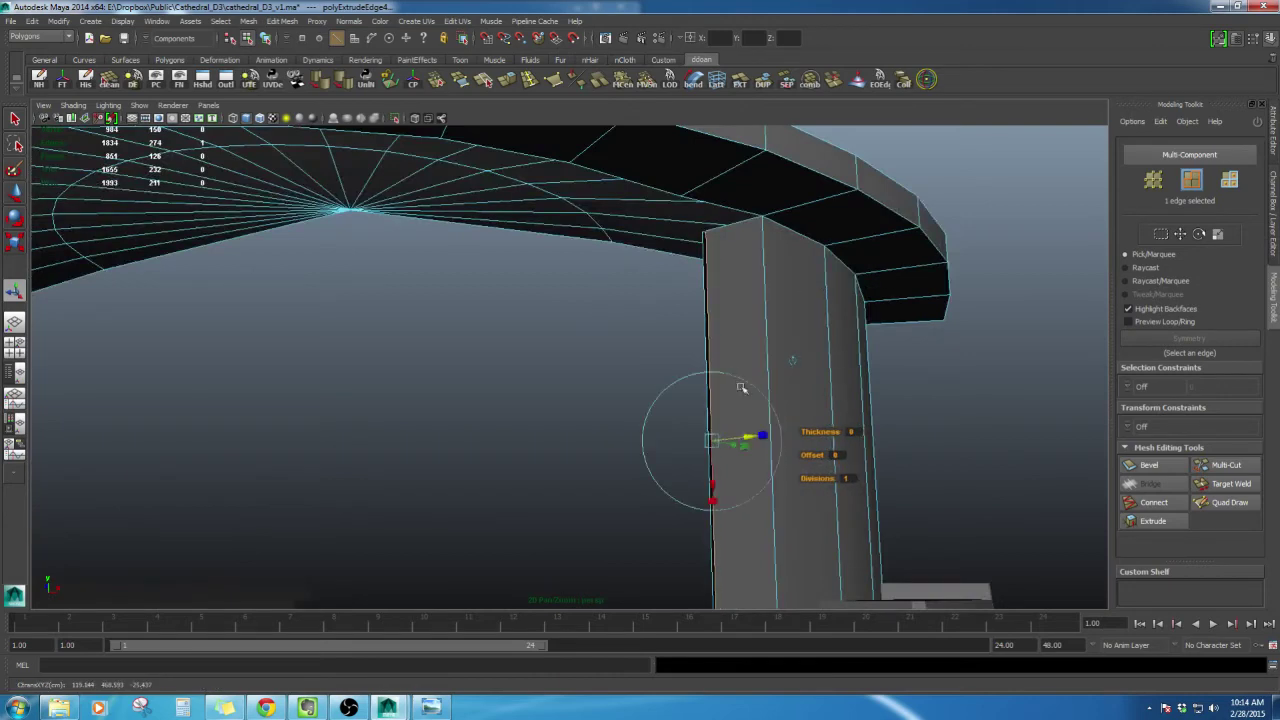
alt+drag(750, 428, 713, 213)
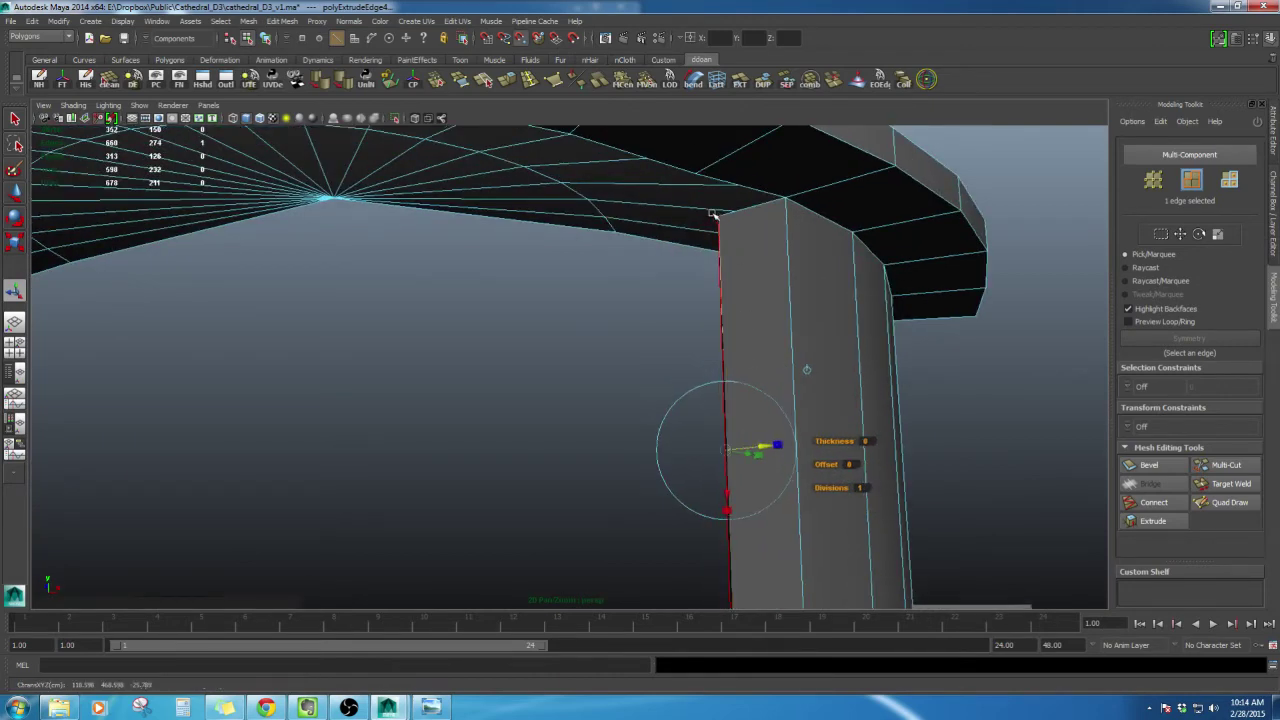
Merge the overlapping vertex pairs at the top and bottom corners of the shorter wall section's end cap
alt+drag(747, 287, 723, 256)
right_drag(723, 244, 700, 244)
drag(688, 186, 726, 238)
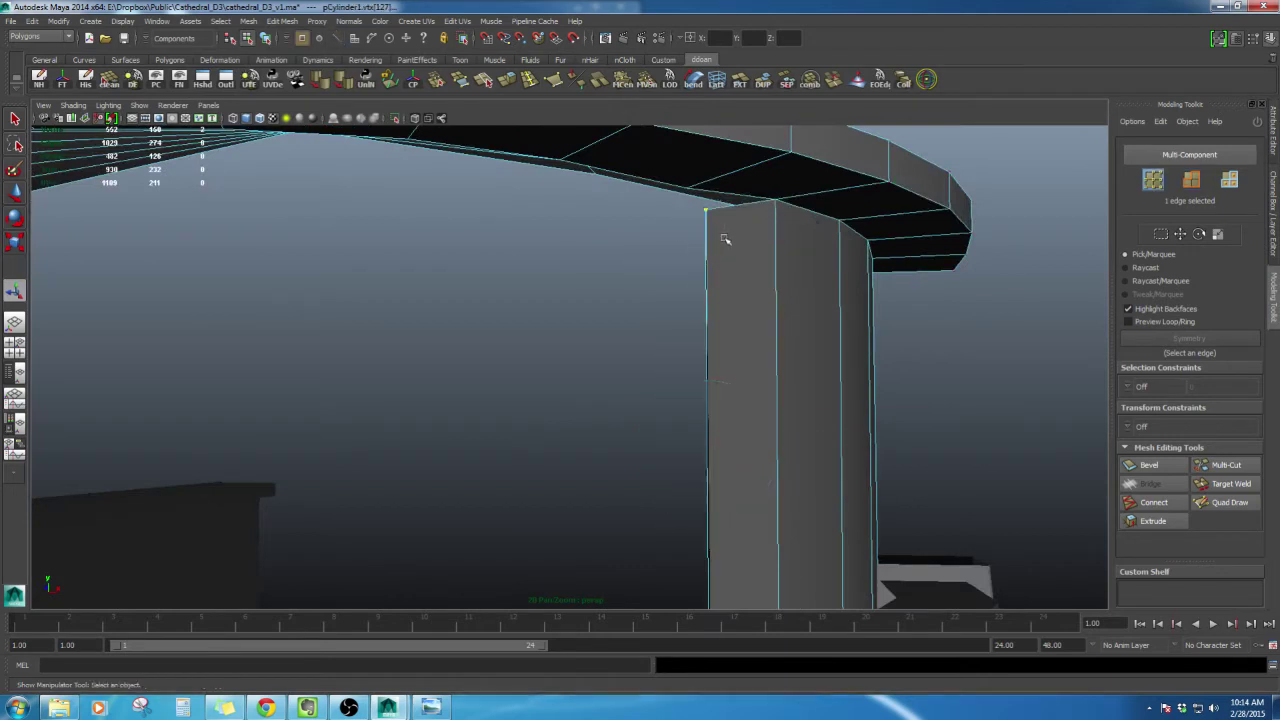
shift+right_click(744, 237)
shift+right_drag(745, 212, 797, 204)
key(w)
alt+middle_drag(744, 334, 733, 246)
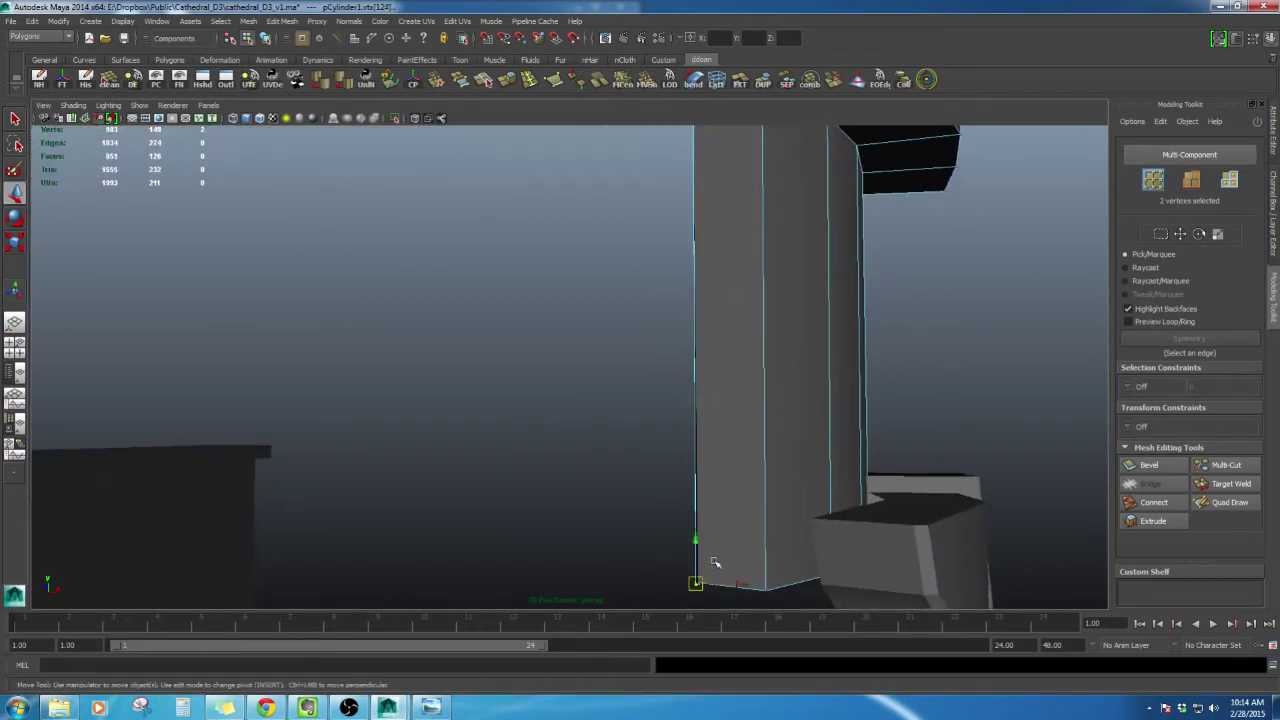
shift+right_drag(729, 491, 750, 447)
alt+drag(720, 434, 652, 474)
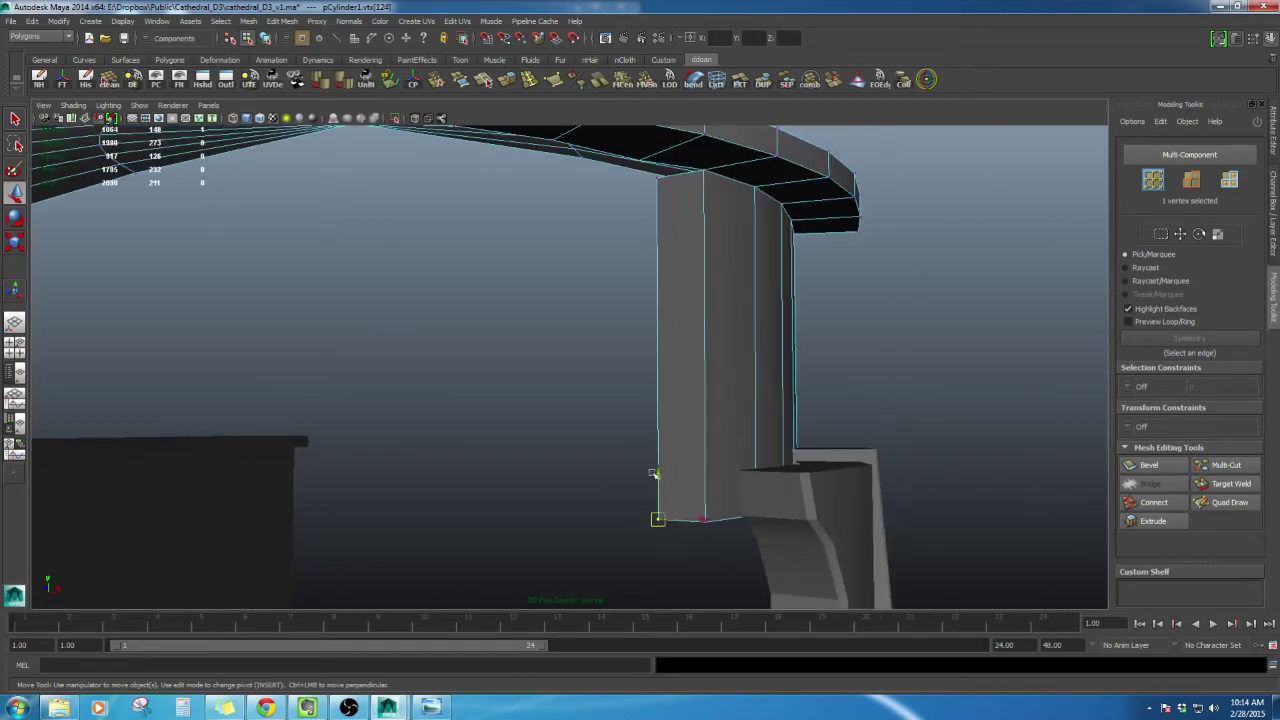
right_drag(728, 356, 740, 423)
click(909, 354)
alt+drag(909, 354, 552, 416)
scroll(761, 395, down, 3)
click(480, 384)
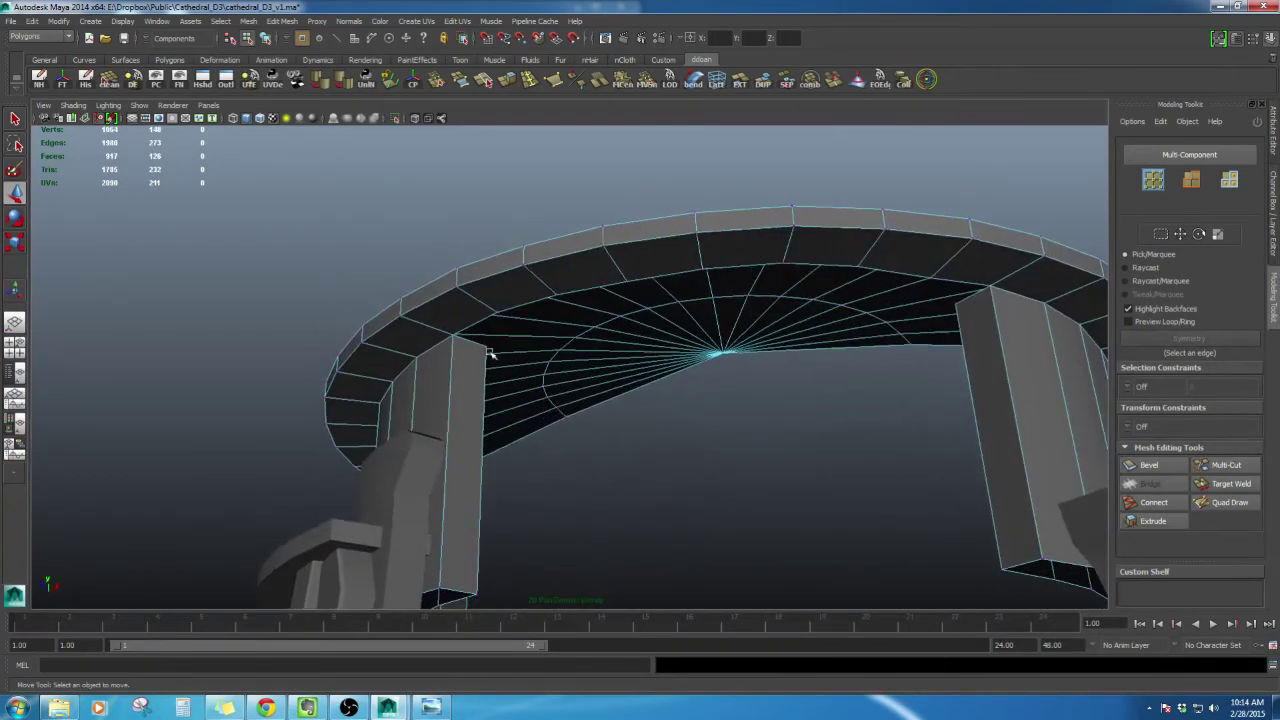
click(462, 305)
alt+drag(476, 337, 623, 441)
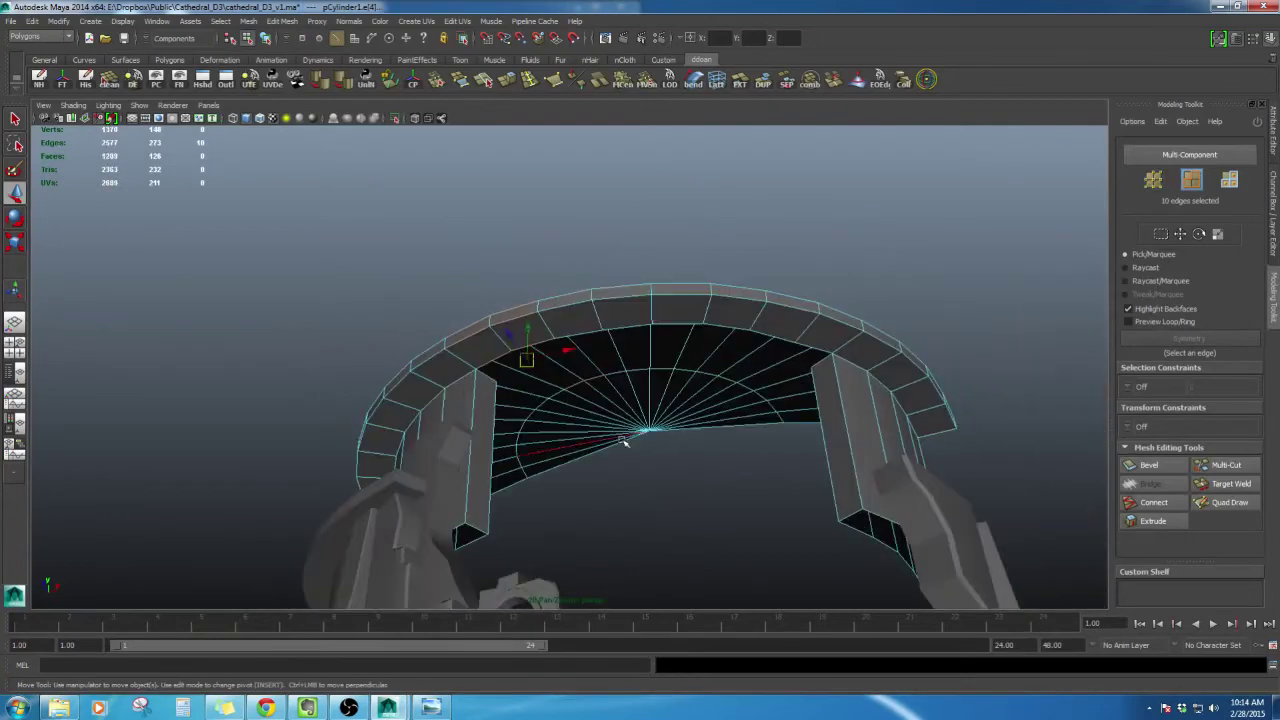
click(492, 362)
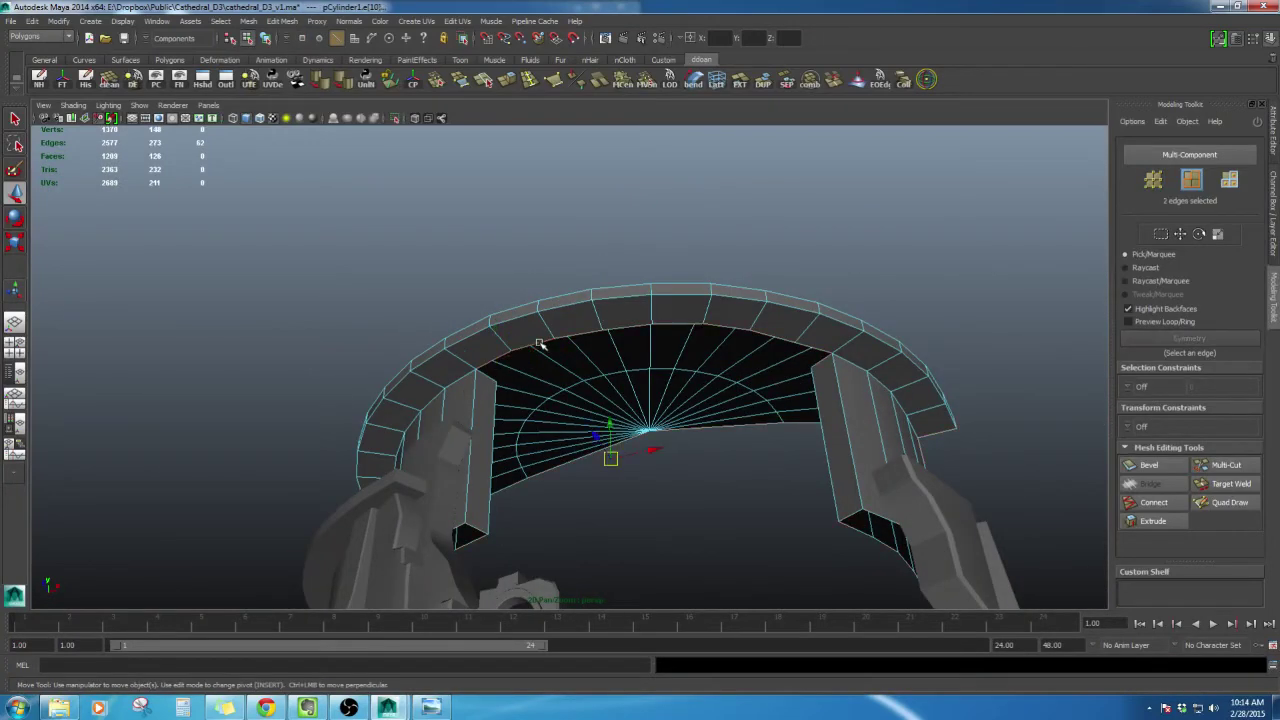
Extrude the longer wall section's two open rear vertical edges straight back to the far end of the cathedral wall
alt+drag(538, 343, 655, 370)
right_drag(655, 370, 680, 371)
click(686, 372)
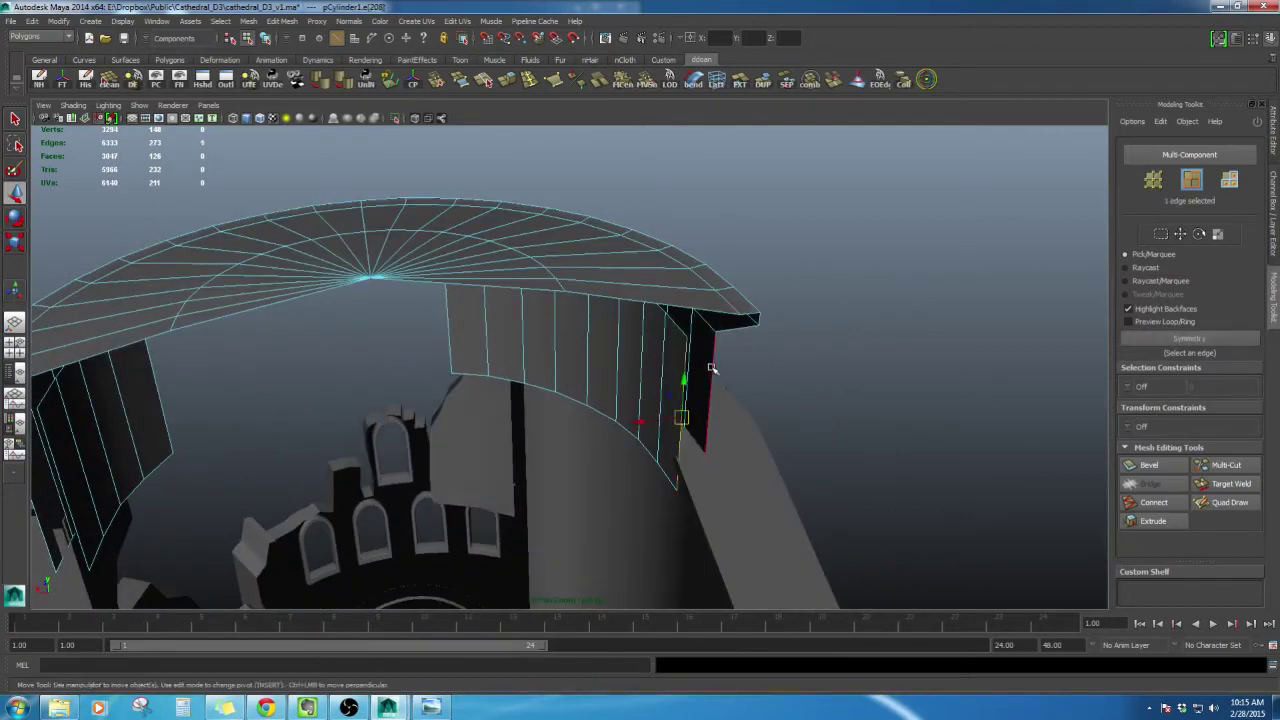
shift+click(709, 369)
alt+drag(709, 369, 727, 462)
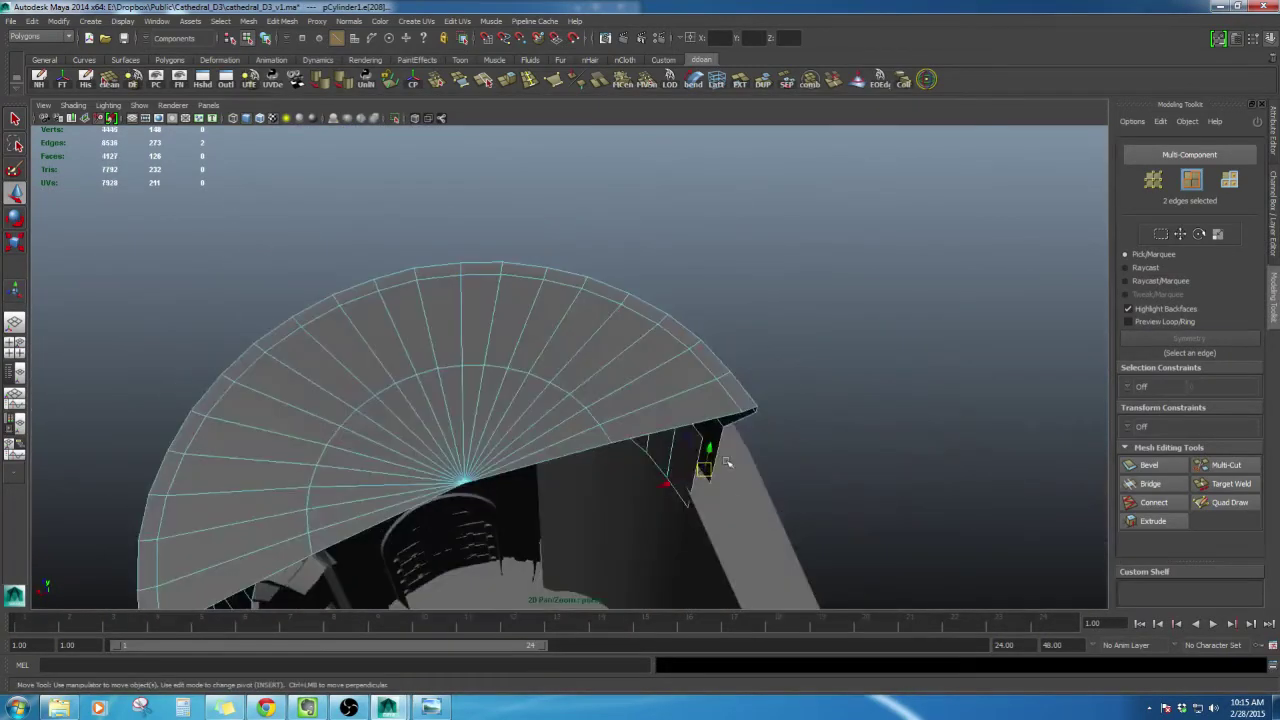
shift+right_drag(727, 462, 729, 491)
alt+drag(729, 491, 668, 397)
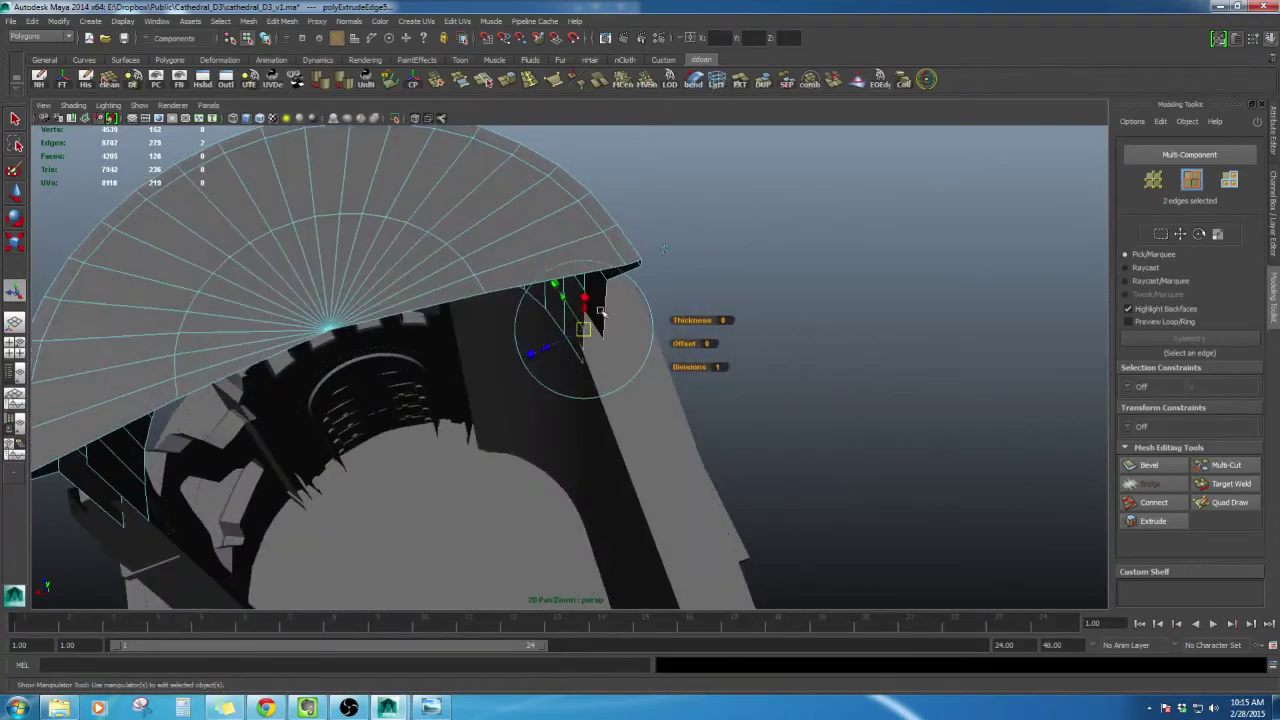
click(661, 252)
scroll(620, 380, down, 3)
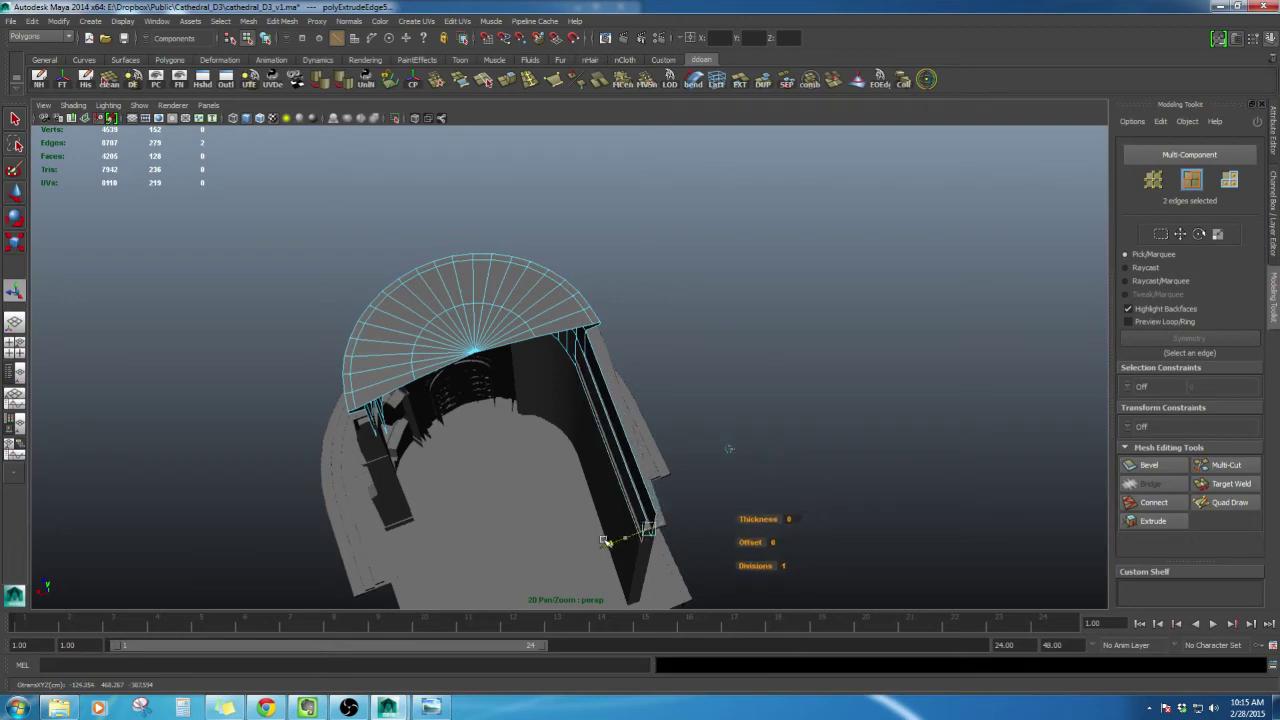
alt+drag(605, 541, 755, 435)
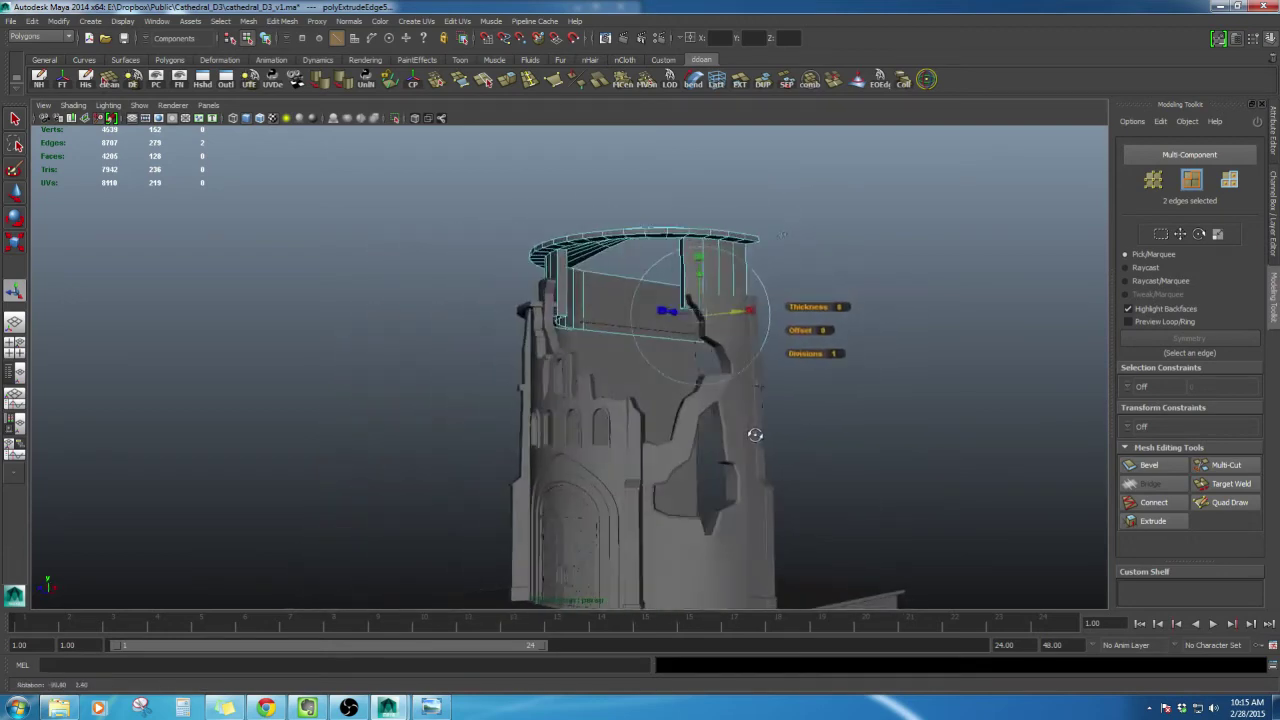
scroll(600, 420, up, 5)
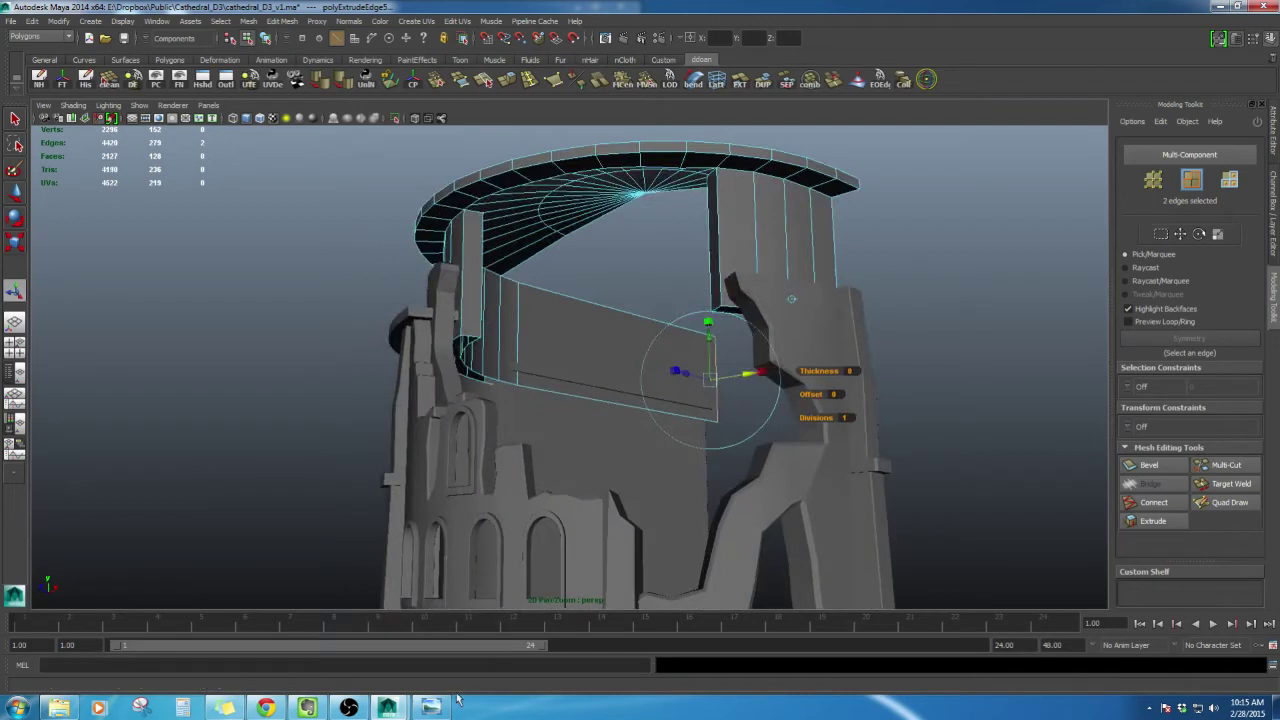
Check the cathedral reference image and shift the whole roof-and-wall object horizontally to line it up with the tower
click(445, 704)
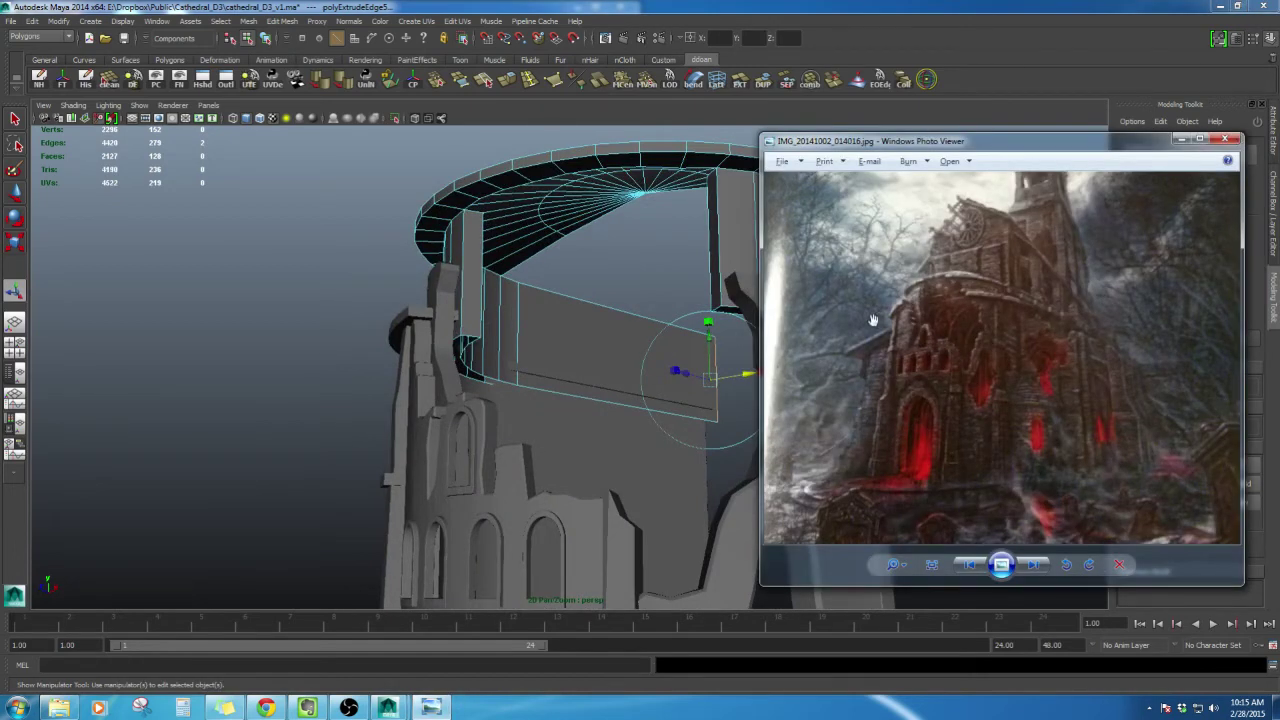
alt+drag(418, 380, 484, 382)
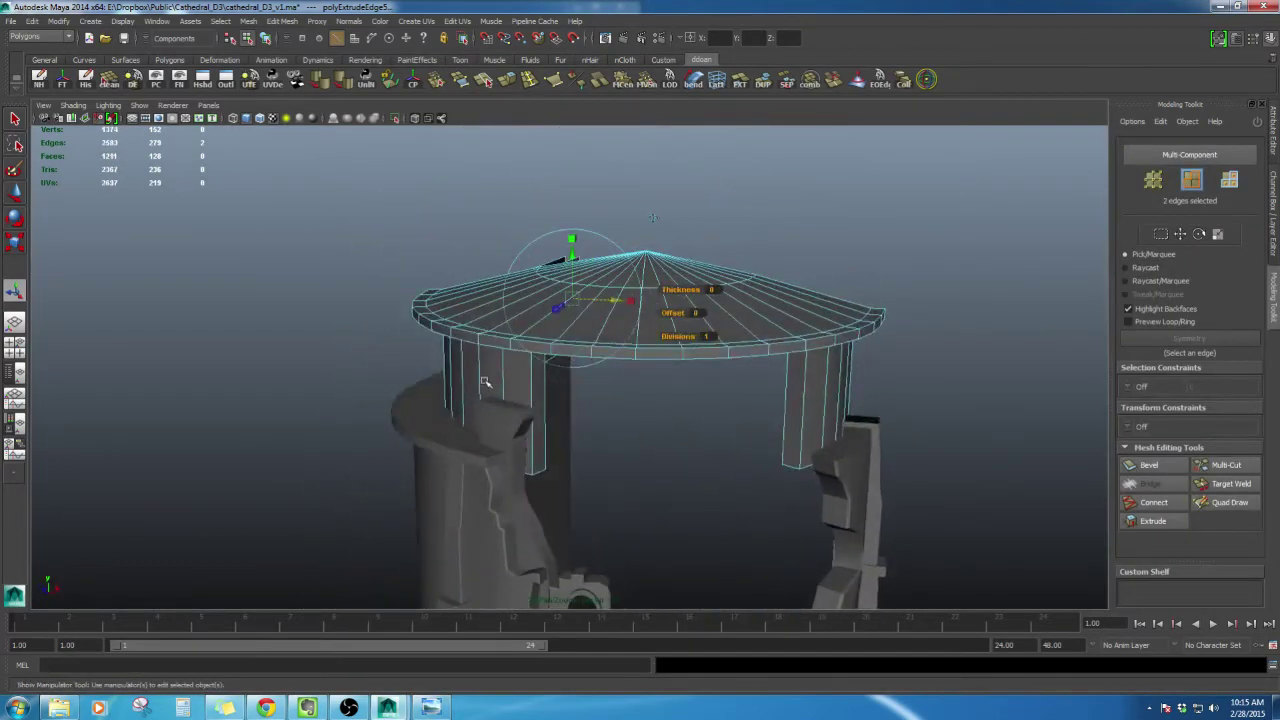
key(F8)
key(w)
alt+drag(588, 349, 594, 322)
drag(689, 281, 617, 306)
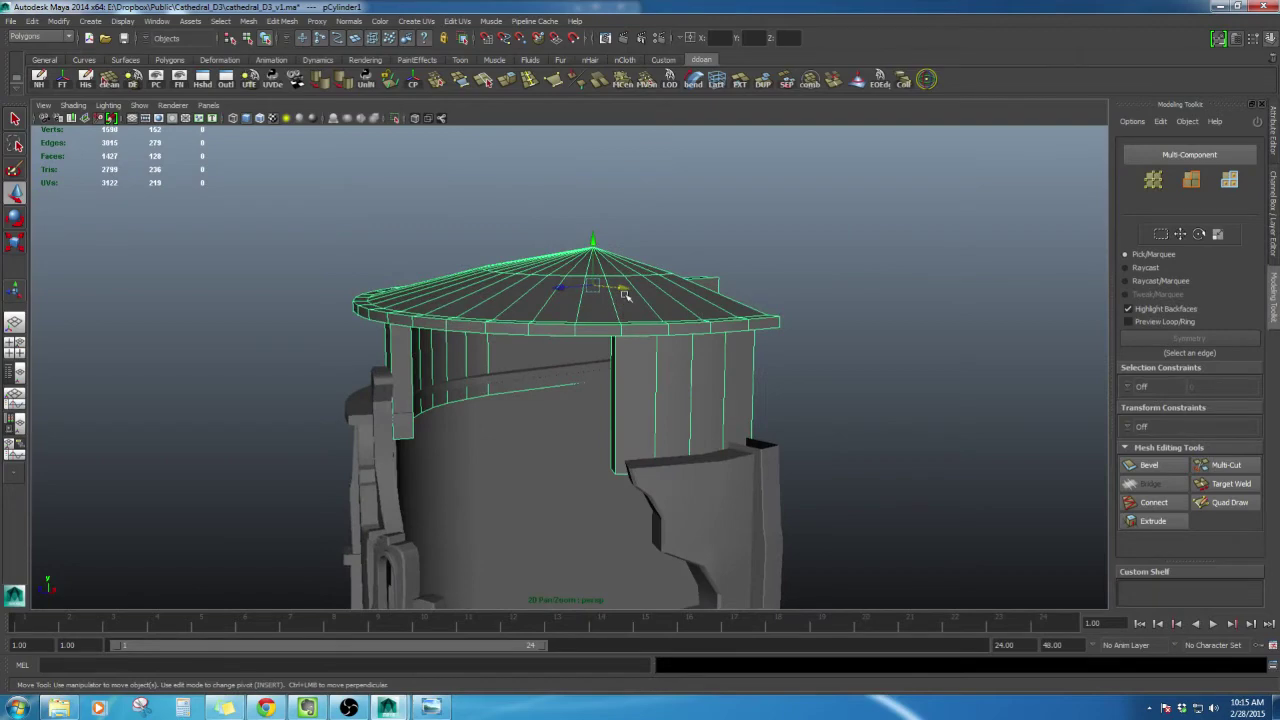
Select the inner-layer faces of the upper wall and move them outward to make the wall thinner
alt+drag(470, 368, 523, 220)
click(565, 366)
shift+click(469, 349)
shift+click(415, 326)
shift+click(376, 282)
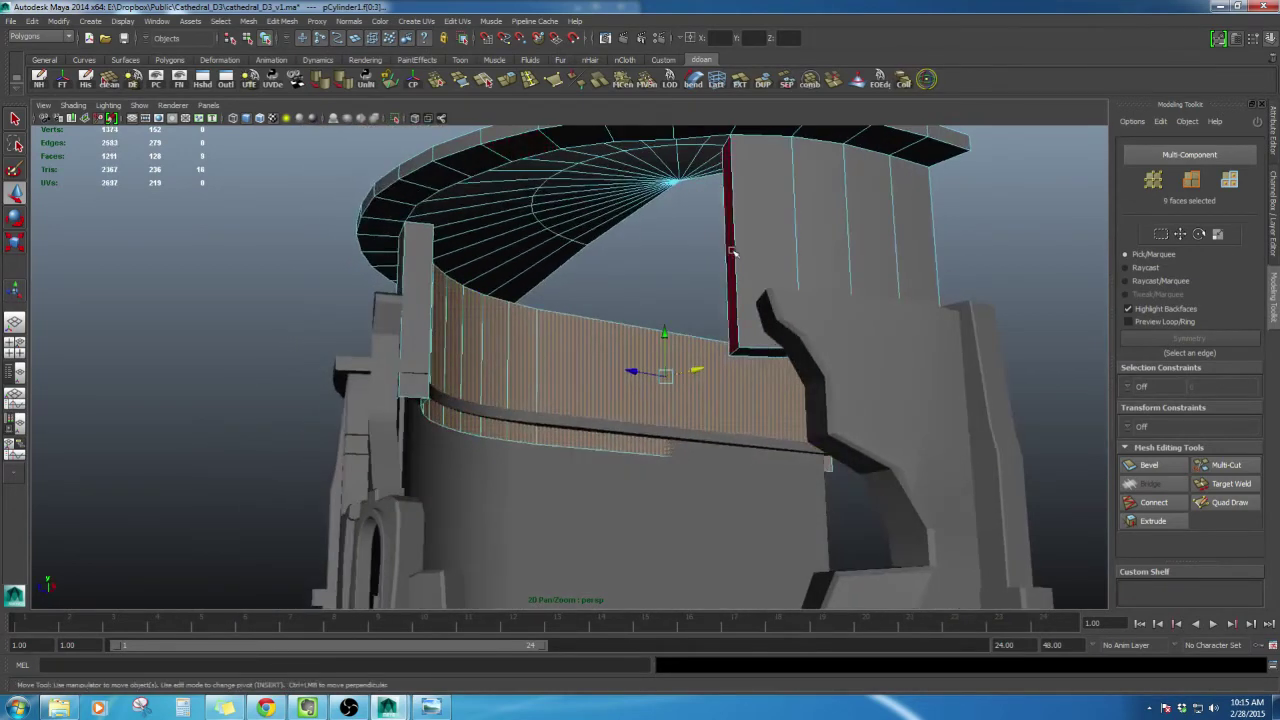
key(g)
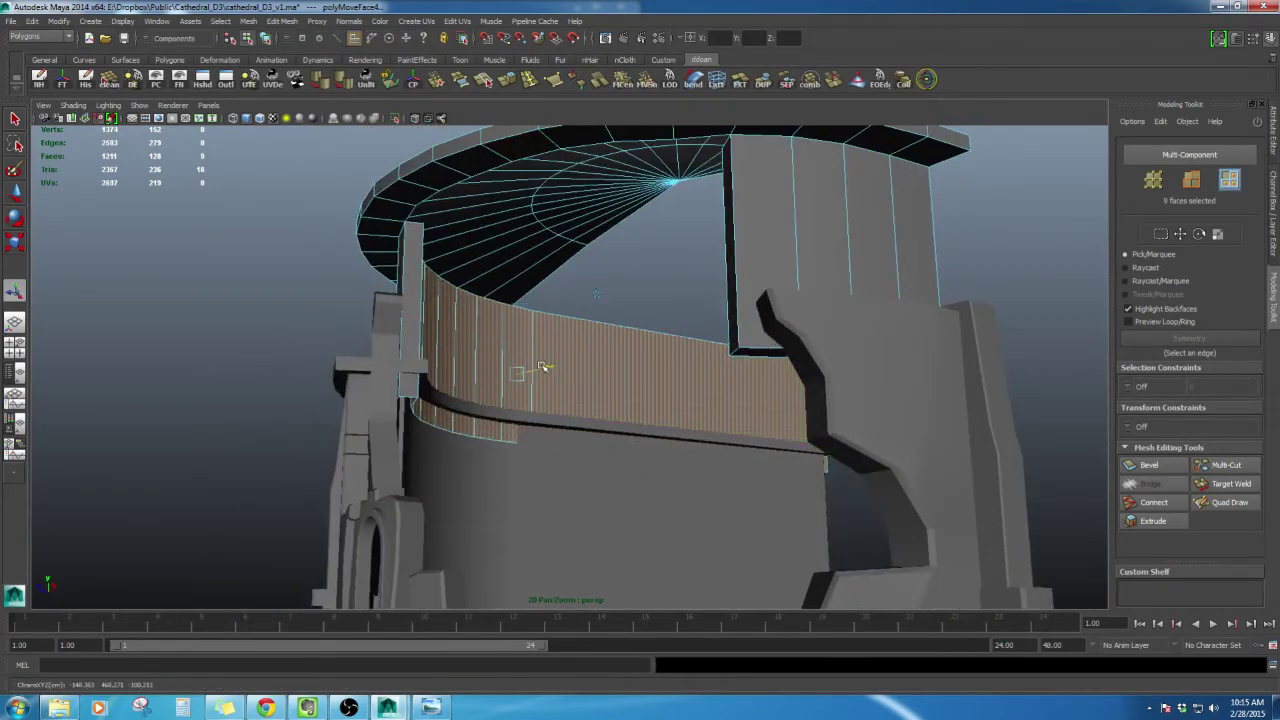
alt+drag(540, 368, 503, 374)
Raise the bottom vertices of both upper wall sections to the level of the tower's ledge
key(F8)
right_drag(443, 372, 444, 343)
drag(371, 409, 662, 431)
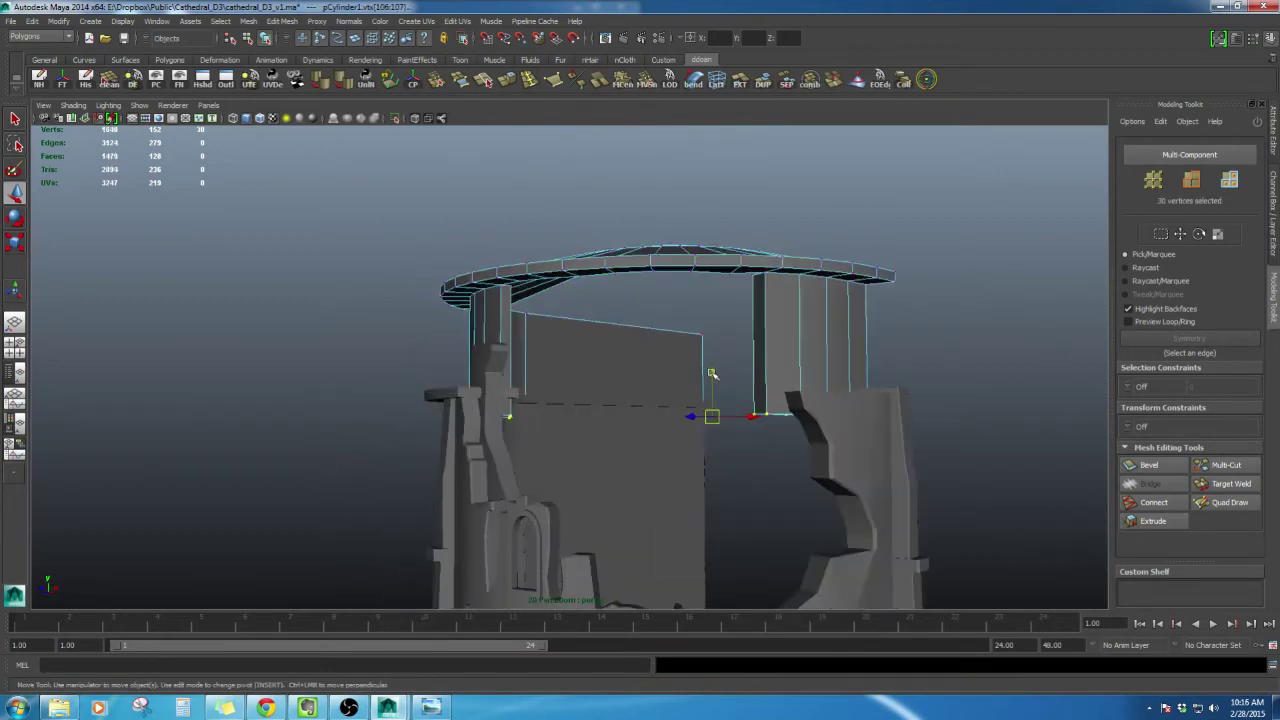
alt+drag(647, 371, 562, 371)
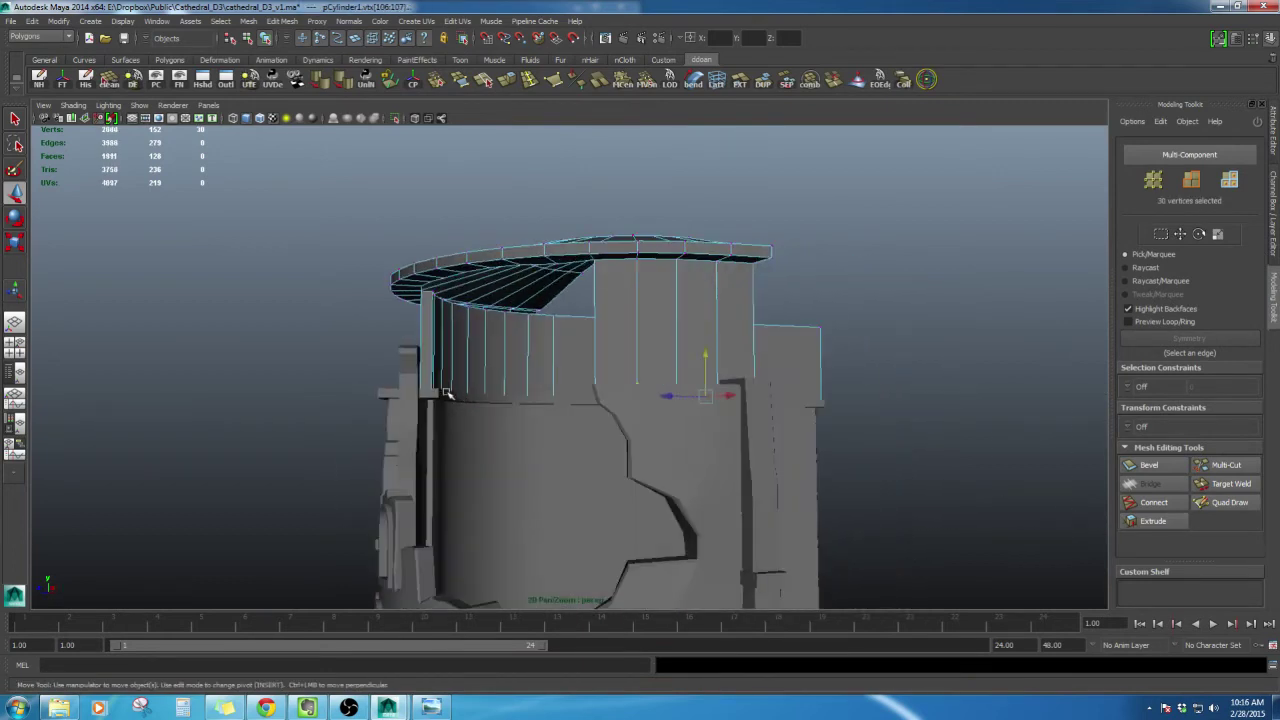
alt+drag(447, 393, 540, 403)
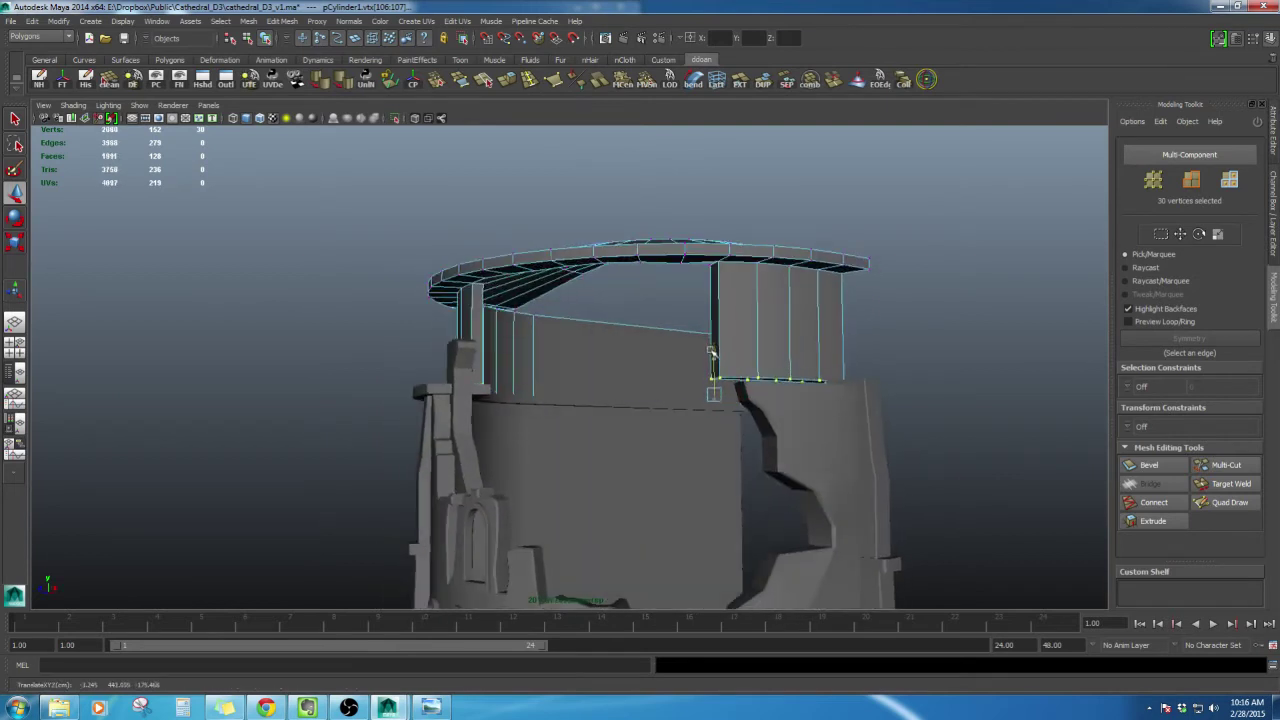
alt+drag(556, 335, 558, 357)
key(F8)
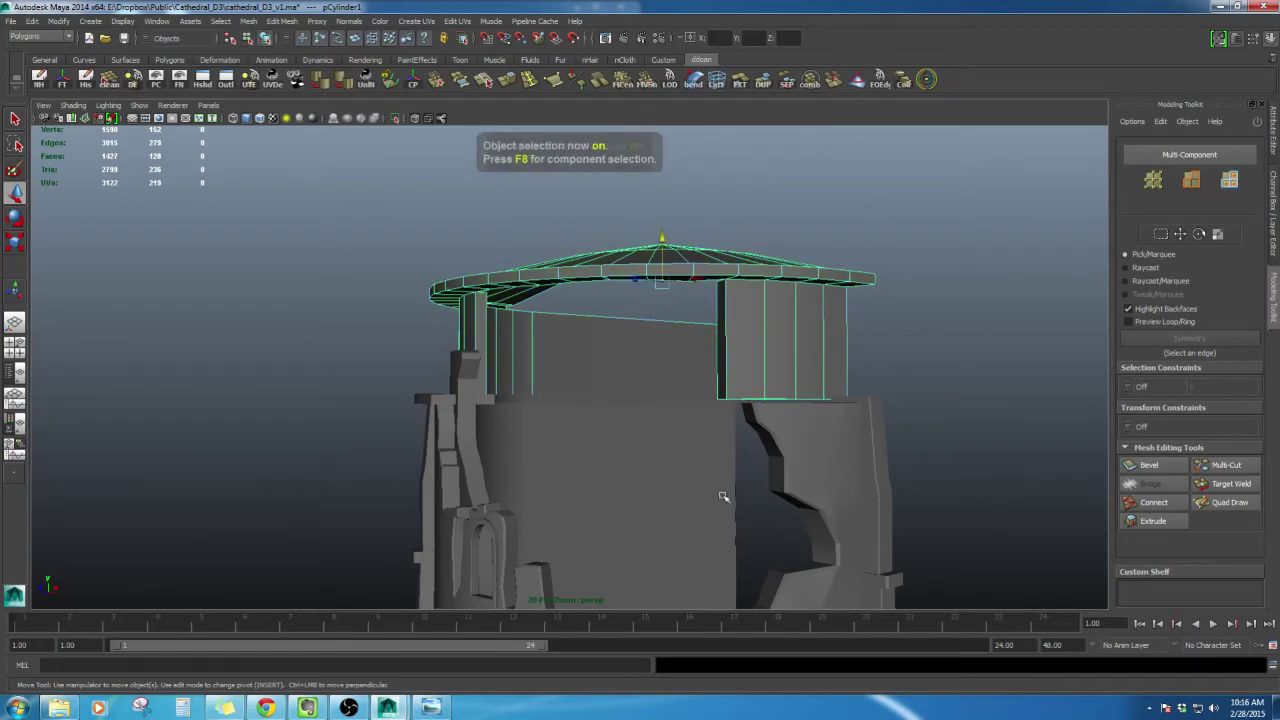
Inspect the roof and shortened upper wall from several angles for their fit on the tower
alt+drag(609, 420, 677, 439)
alt+right_drag(677, 439, 603, 431)
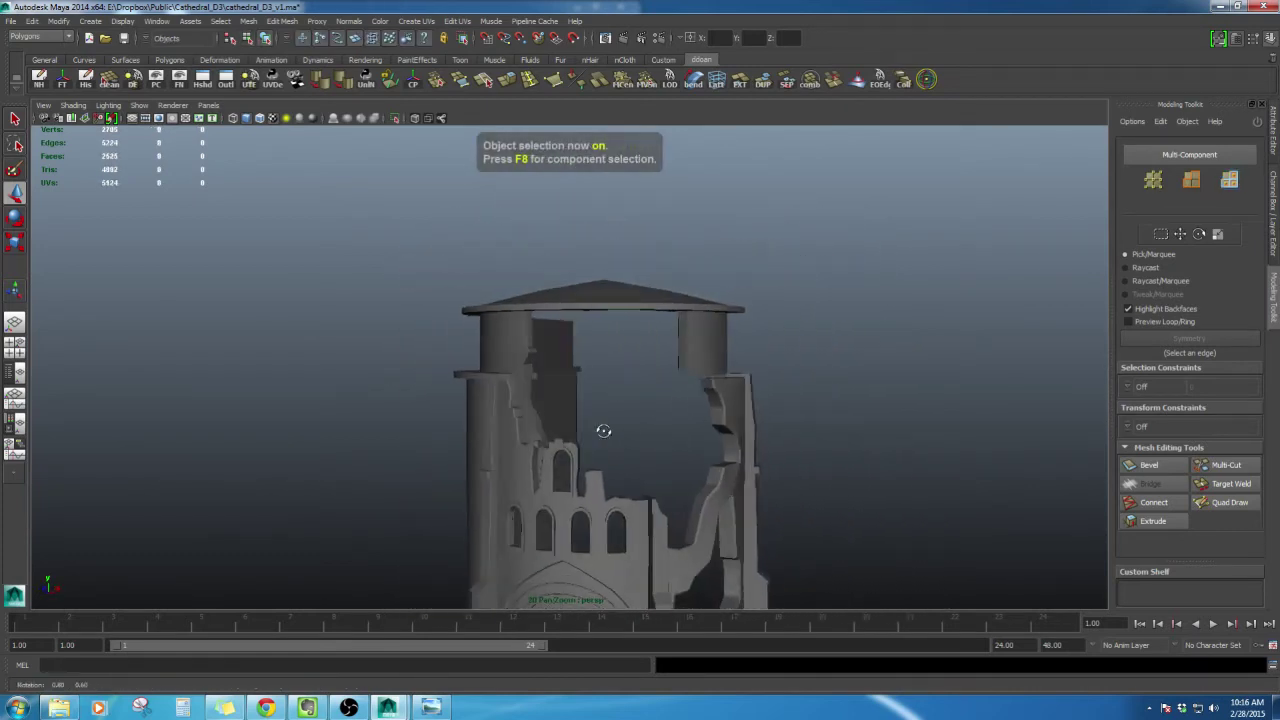
click(600, 263)
alt+drag(600, 263, 663, 408)
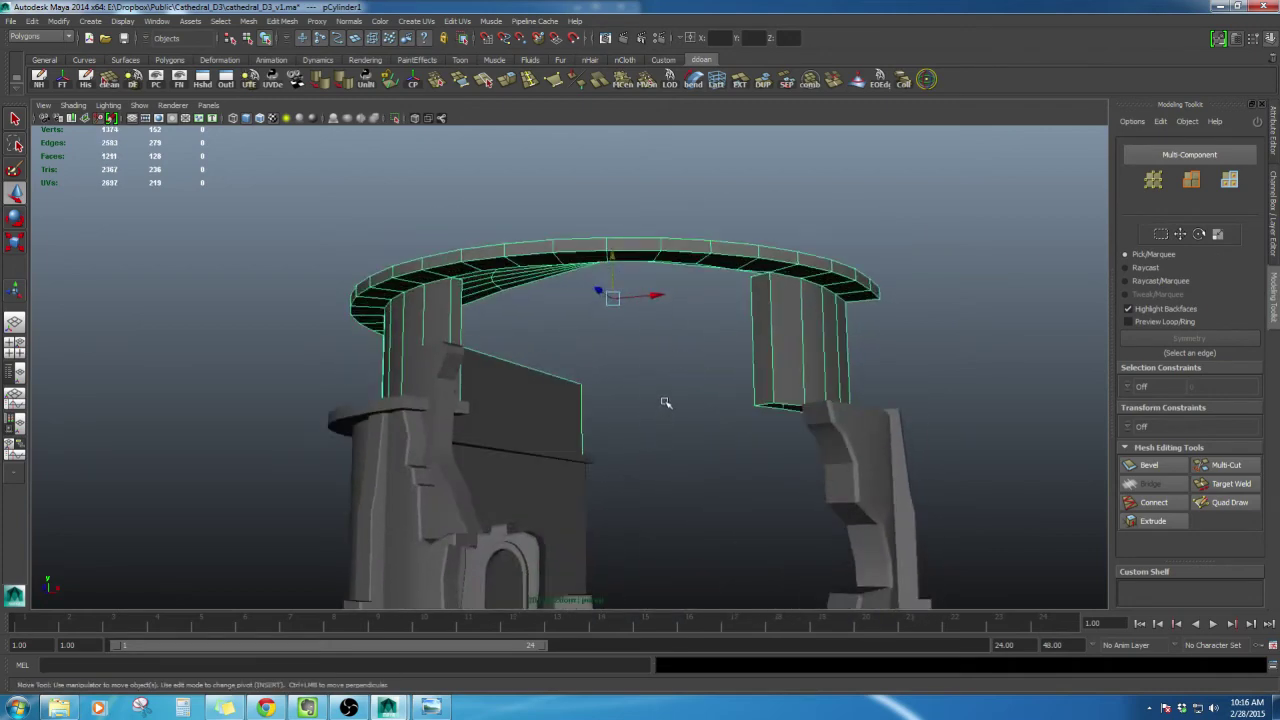
click(655, 405)
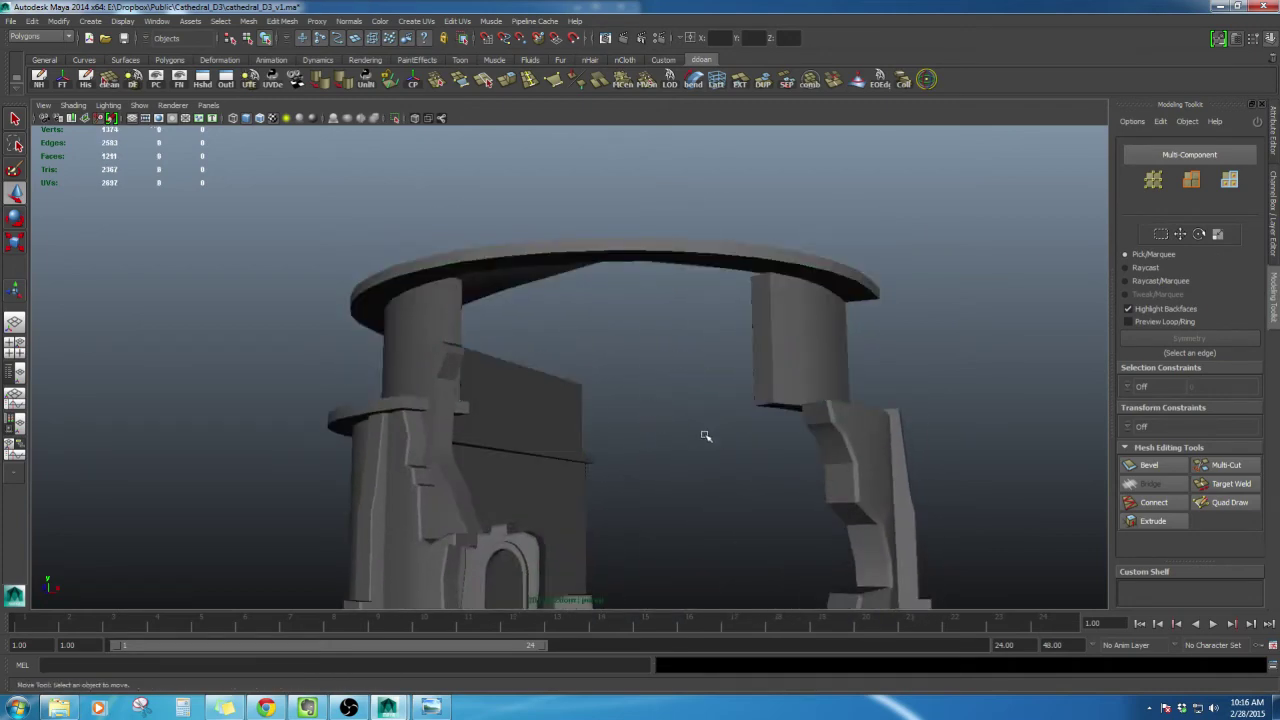
alt+drag(697, 437, 737, 266)
click(709, 366)
click(737, 298)
alt+right_drag(790, 345, 740, 354)
alt+drag(600, 372, 591, 383)
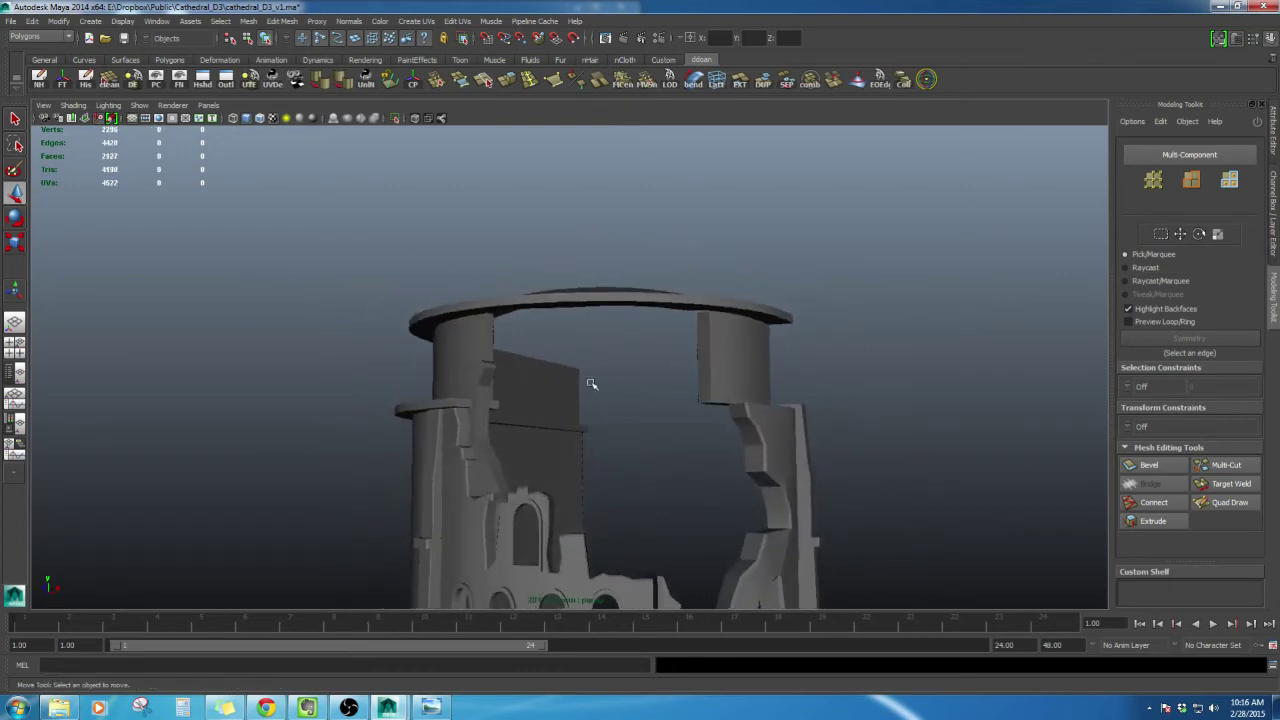
alt+drag(697, 390, 671, 374)
click(663, 359)
Compare the roof with the cathedral reference image and examine its underside from below
click(431, 707)
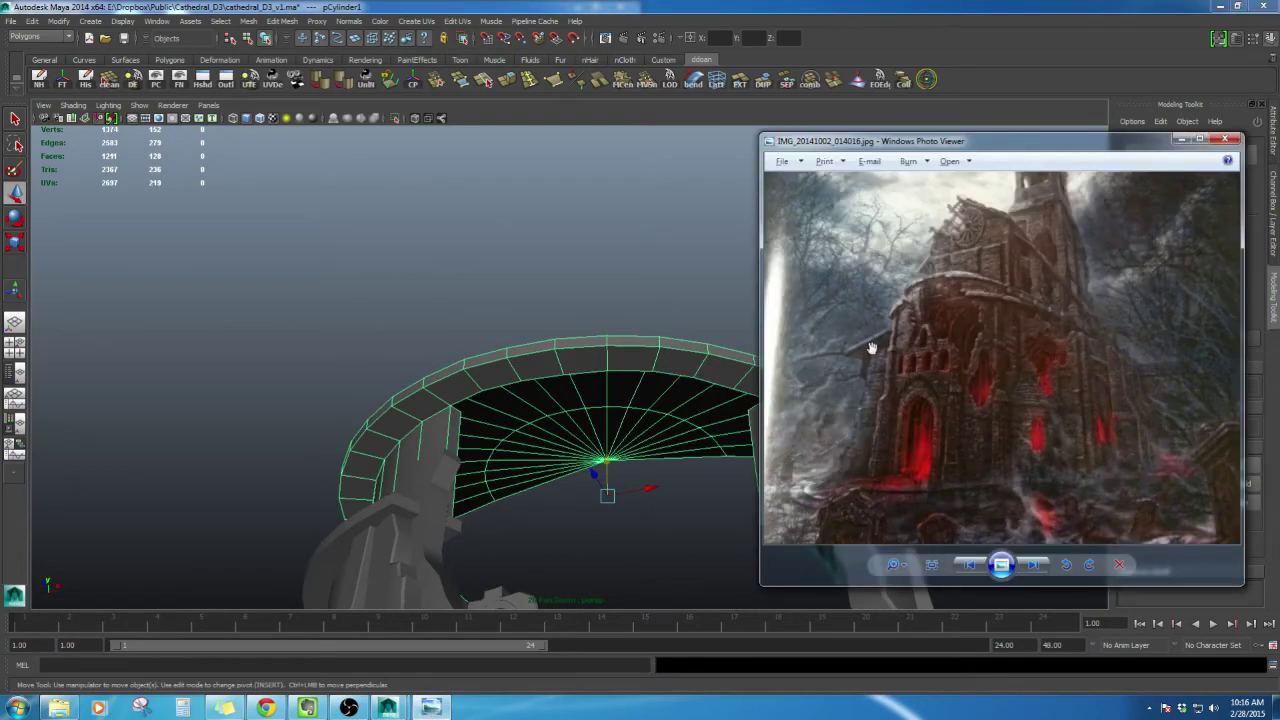
alt+drag(655, 365, 614, 306)
click(609, 302)
scroll(577, 280, up, 1)
click(541, 294)
scroll(529, 294, up, 1)
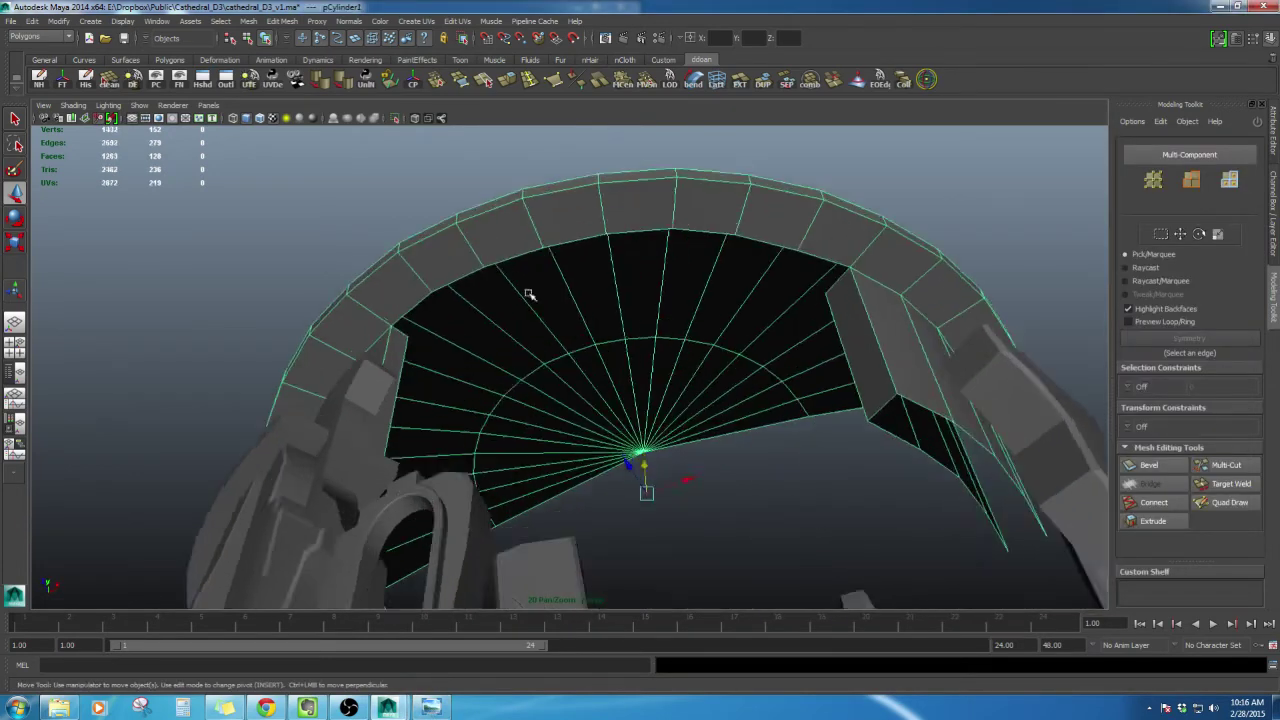
Try to widen the roof by selecting the vertices of its right half and moving them outward
alt+drag(529, 294, 421, 346)
alt+right_drag(420, 345, 440, 347)
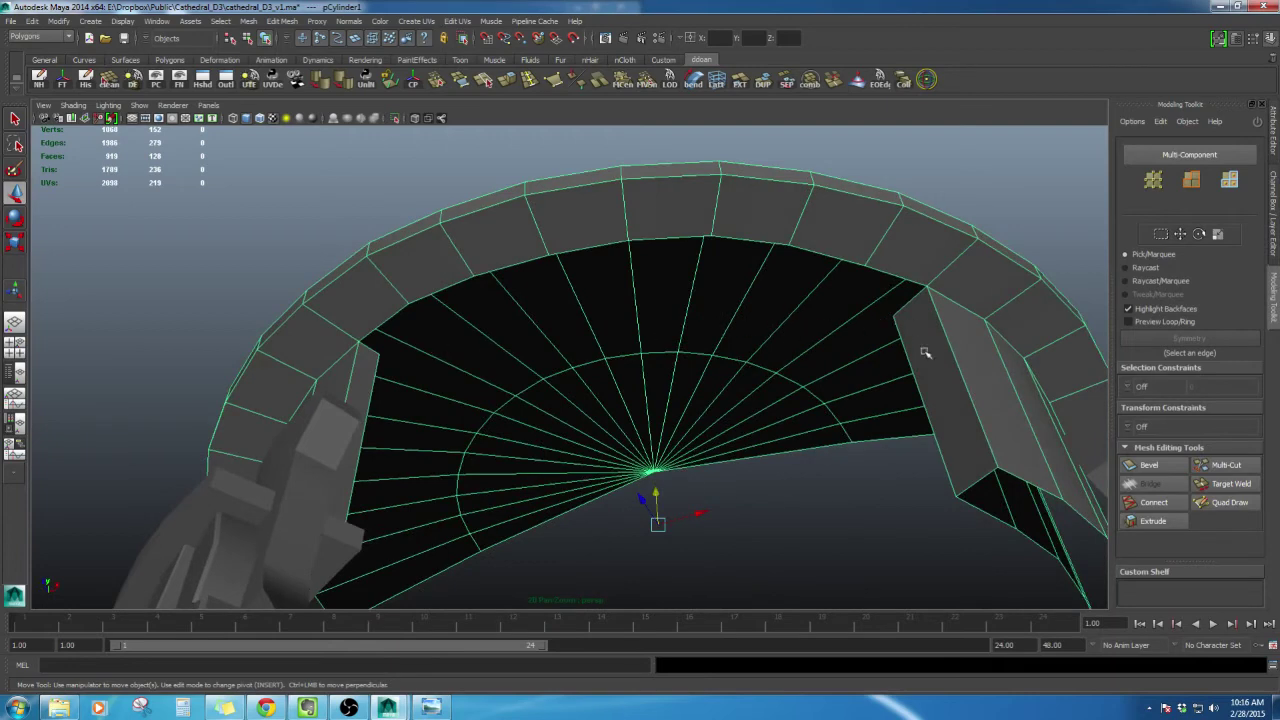
alt+drag(925, 352, 808, 326)
alt+middle_drag(808, 326, 768, 359)
alt+drag(768, 359, 577, 392)
right_drag(577, 392, 535, 392)
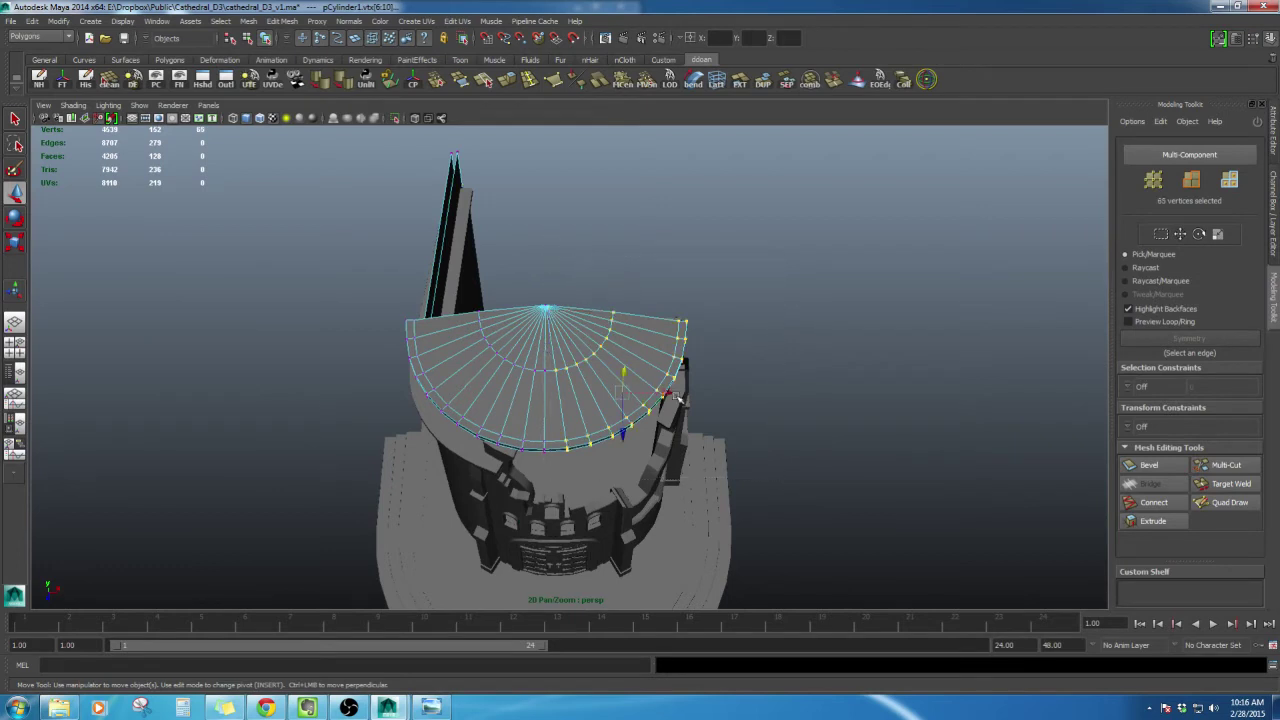
alt+drag(680, 399, 688, 371)
alt+drag(688, 371, 551, 354)
click(699, 355)
scroll(631, 348, up, 3)
right_click(551, 354)
Undo the sideways moves of the roof's right-half vertices and return to object selection
key(ctrl+z)
key(ctrl+z)
key(ctrl+z)
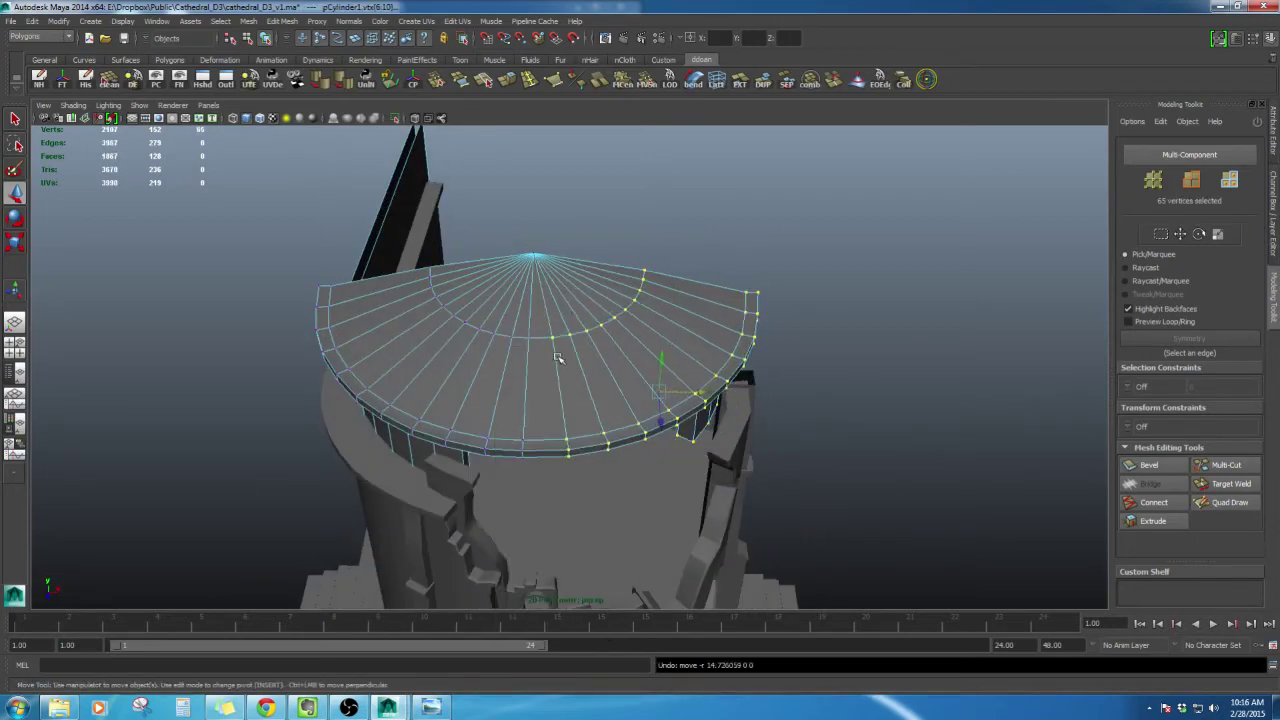
key(F8)
key(F8)
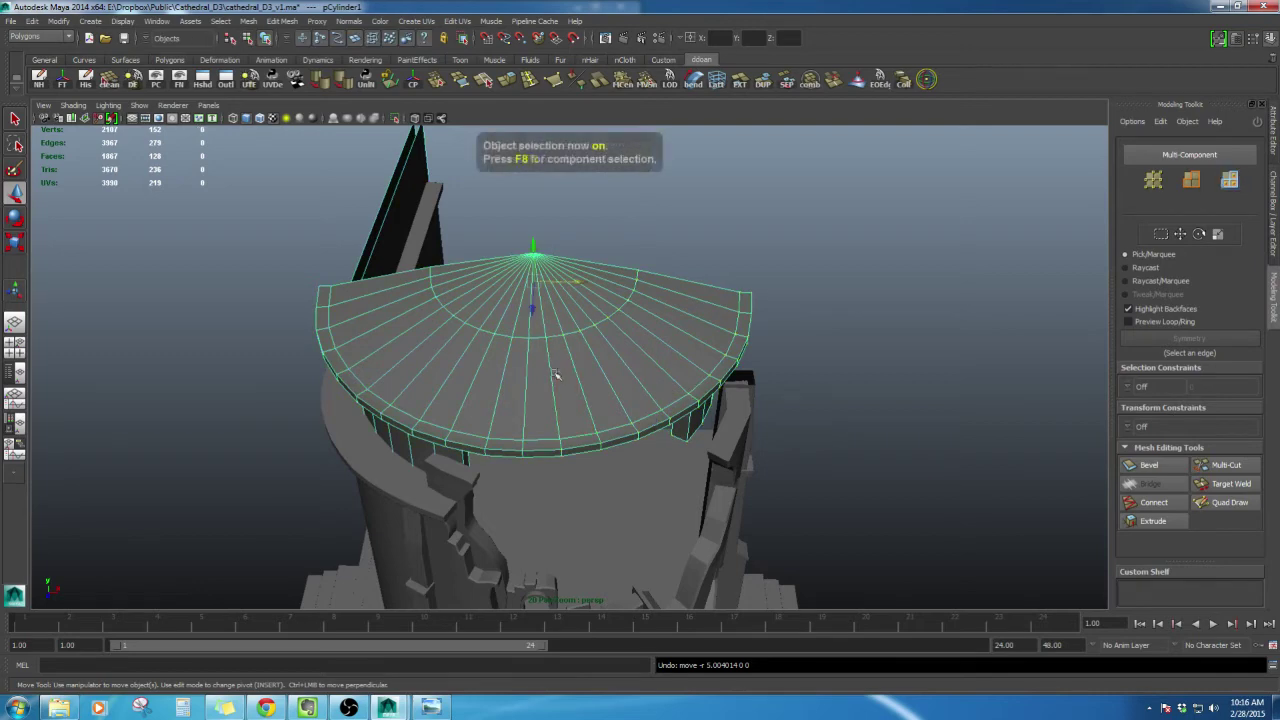
Show wireframe edges over the shaded model and inspect how the roof and upper wall sit on the tower
alt+drag(549, 366, 586, 400)
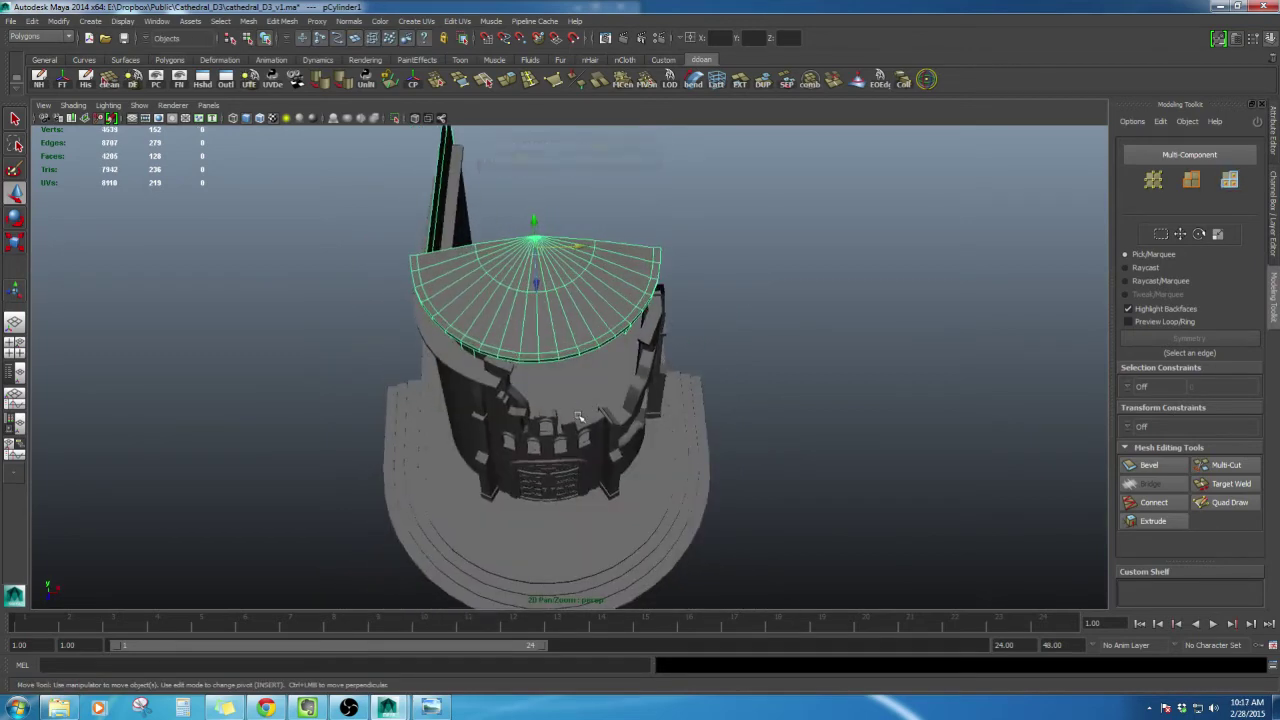
click(258, 118)
scroll(495, 298, up, 3)
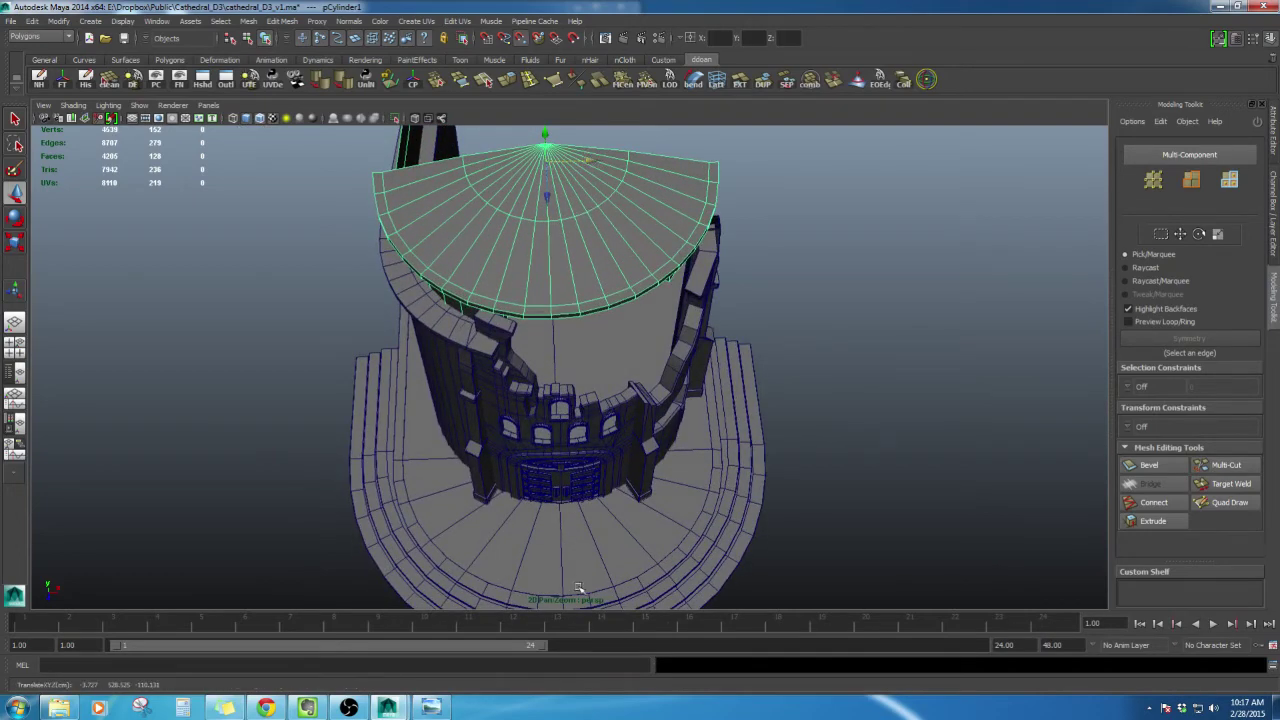
middle_drag(574, 596, 566, 597)
alt+drag(590, 522, 588, 437)
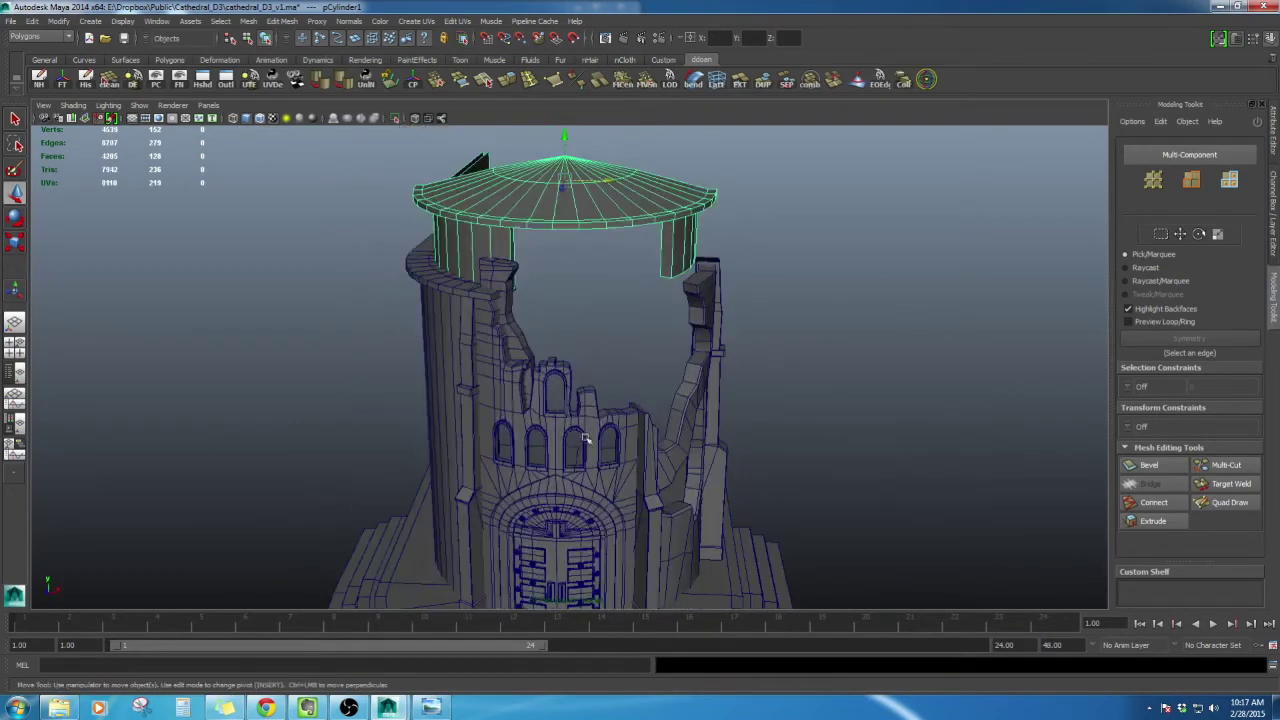
alt+middle_drag(588, 437, 588, 454)
alt+drag(609, 408, 608, 370)
alt+middle_drag(608, 370, 608, 426)
alt+drag(608, 426, 637, 434)
right_drag(668, 415, 669, 440)
alt+drag(608, 386, 762, 537)
alt+drag(748, 522, 739, 512)
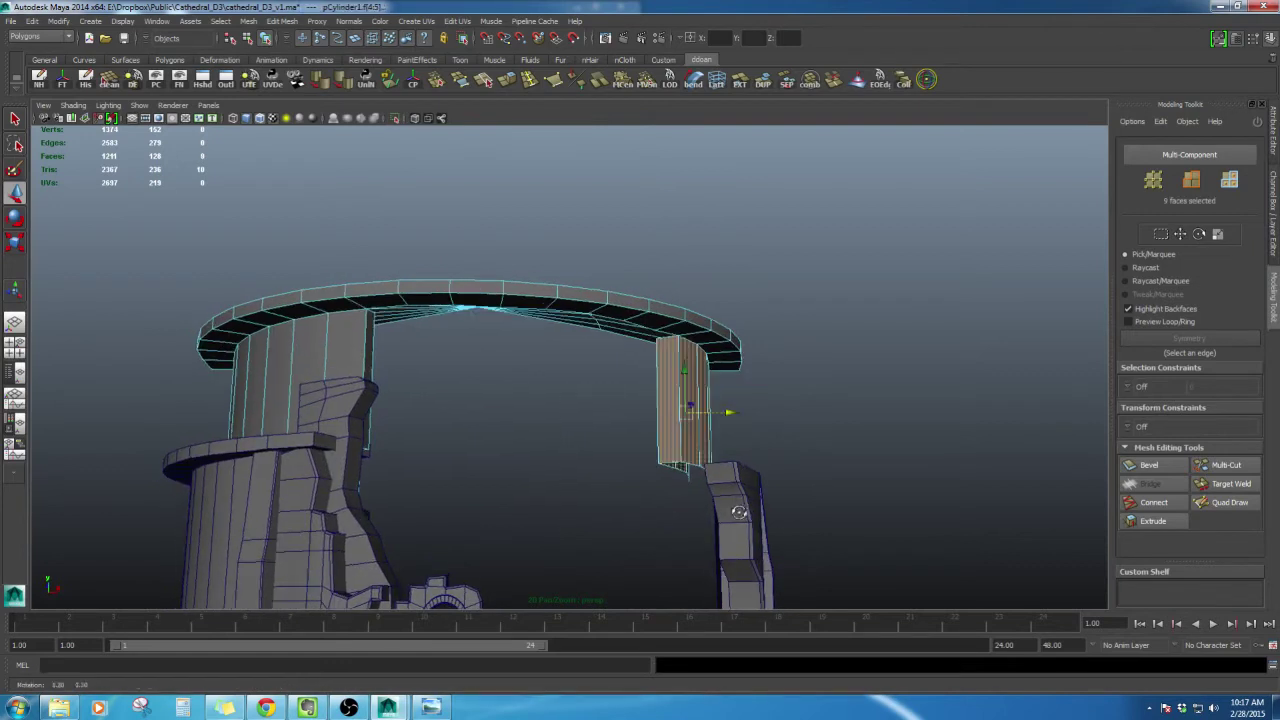
click(926, 81)
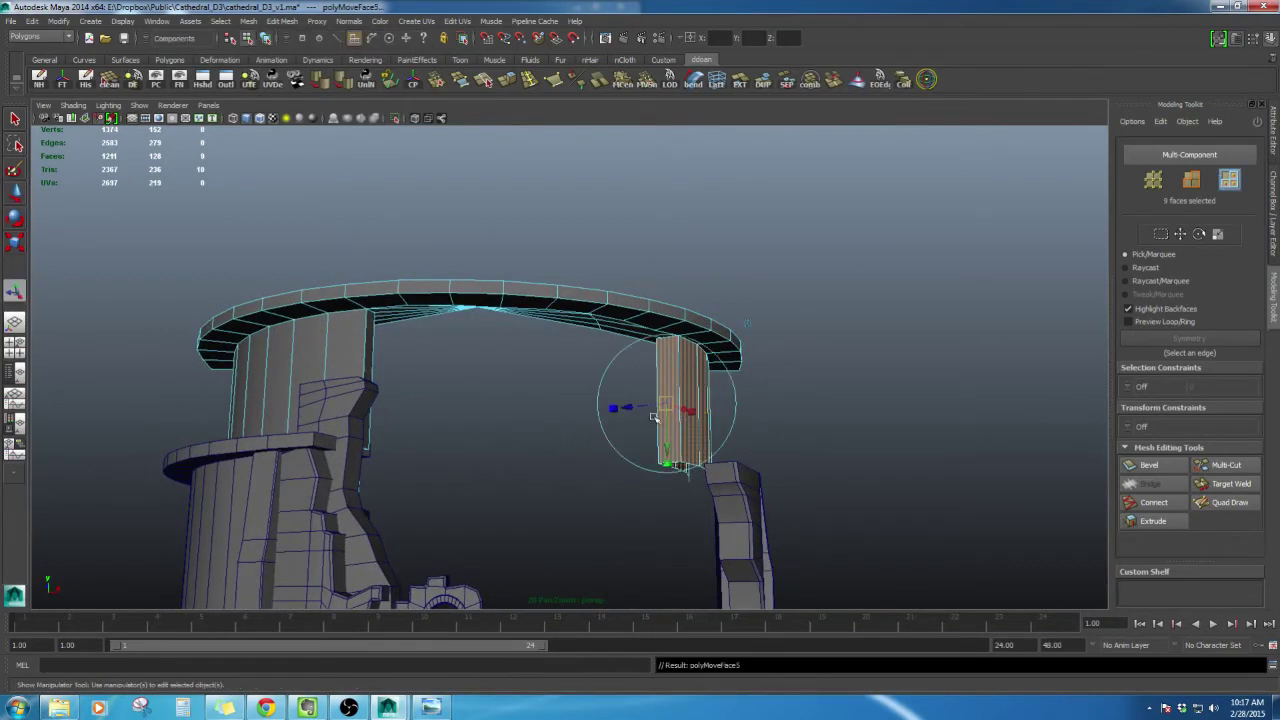
alt+drag(614, 400, 618, 416)
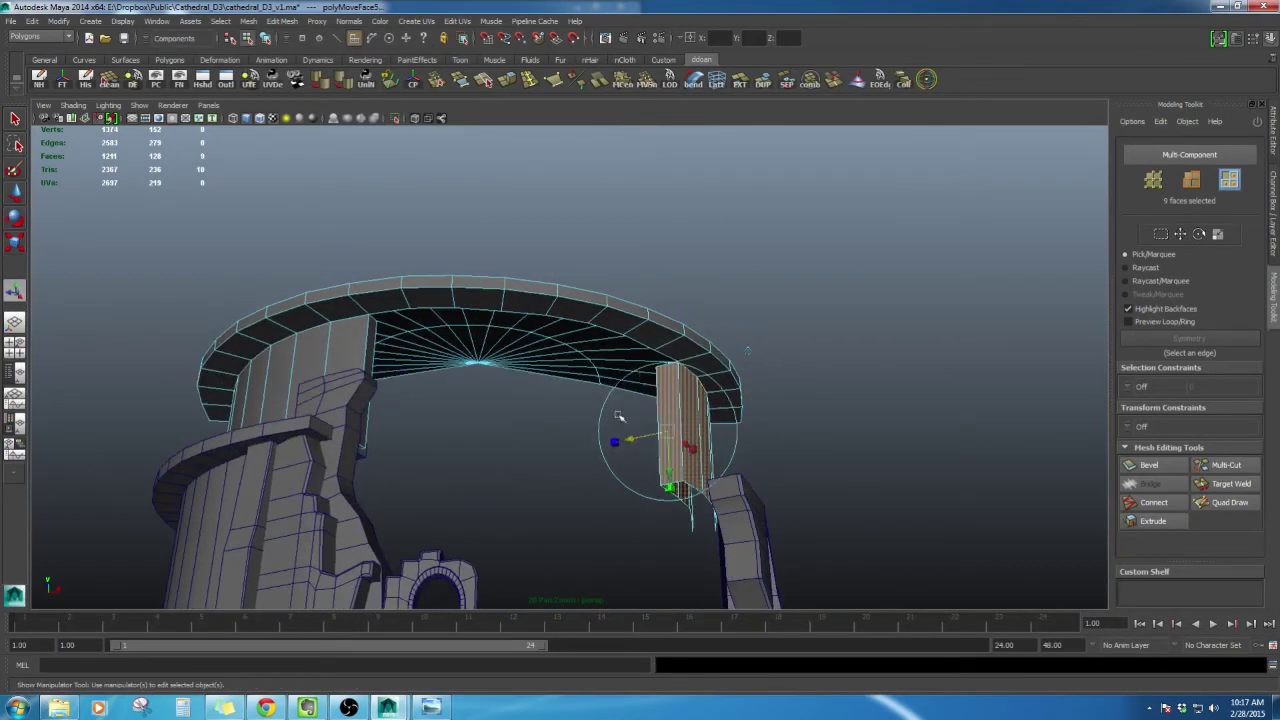
key(w)
click(772, 421)
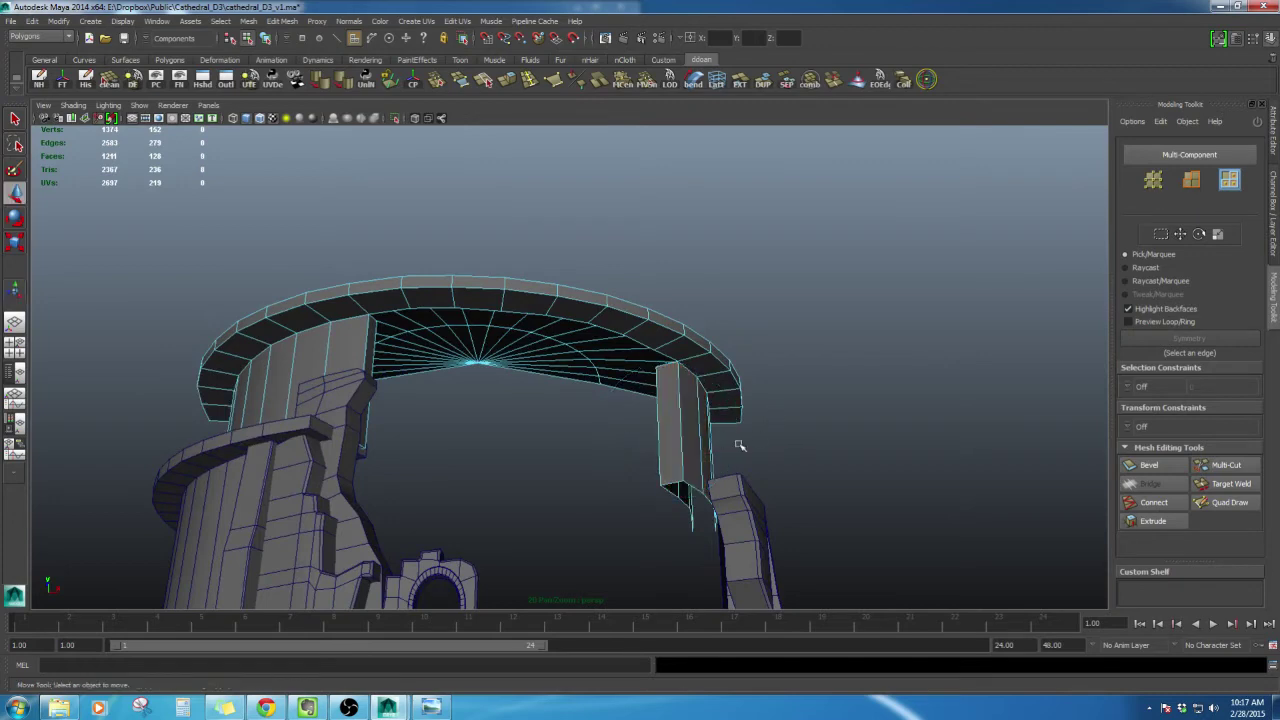
click(712, 436)
alt+drag(712, 436, 795, 193)
shift+click(812, 418)
shift+click(842, 417)
shift+click(868, 416)
key(t)
alt+drag(891, 302, 682, 390)
click(535, 450)
scroll(533, 447, up, 4)
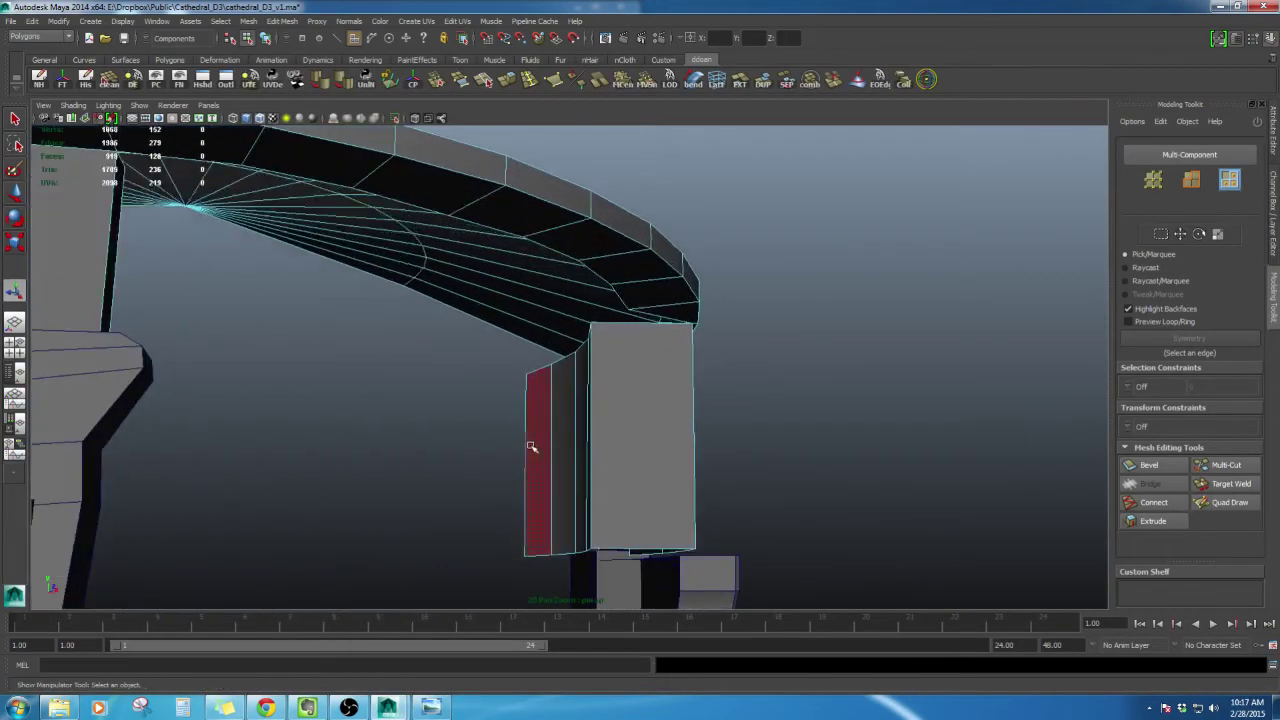
Try to thin the right upper wall section by moving its four inner faces outward
alt+drag(530, 445, 530, 428)
click(539, 429)
shift+click(525, 433)
shift+click(497, 433)
shift+click(495, 435)
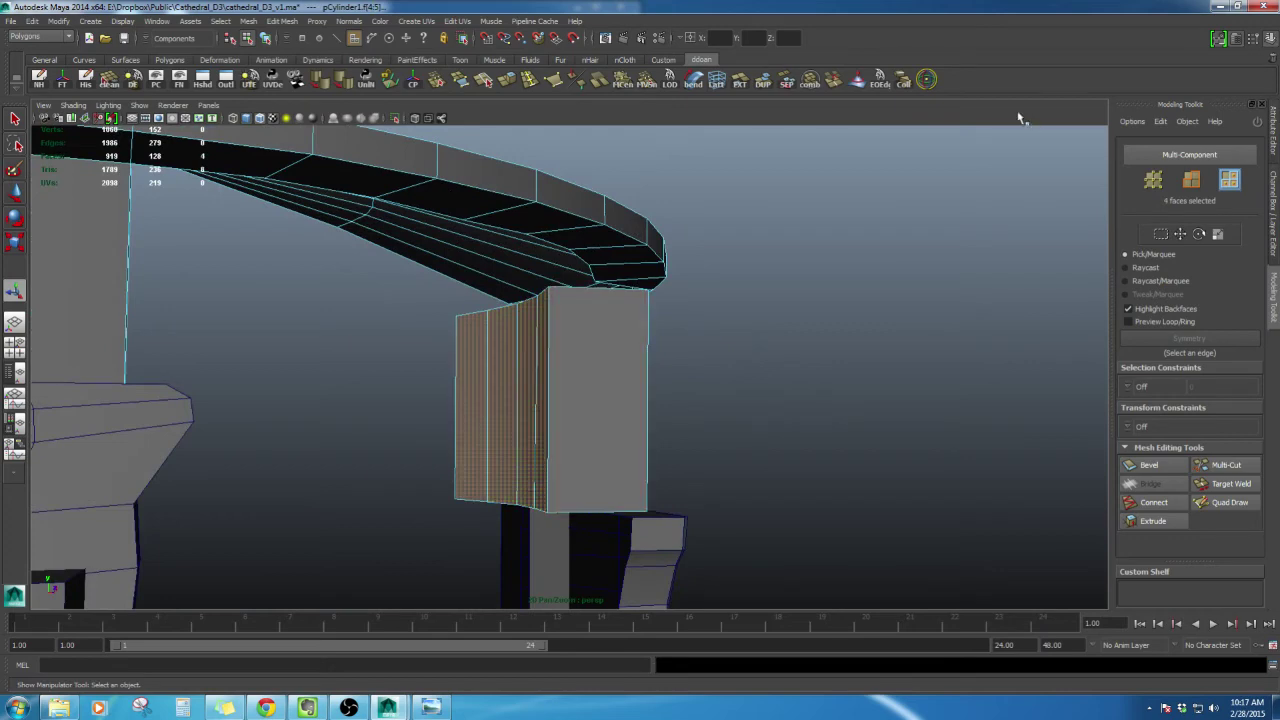
click(930, 82)
alt+drag(790, 350, 752, 388)
drag(547, 387, 632, 388)
alt+drag(660, 384, 608, 376)
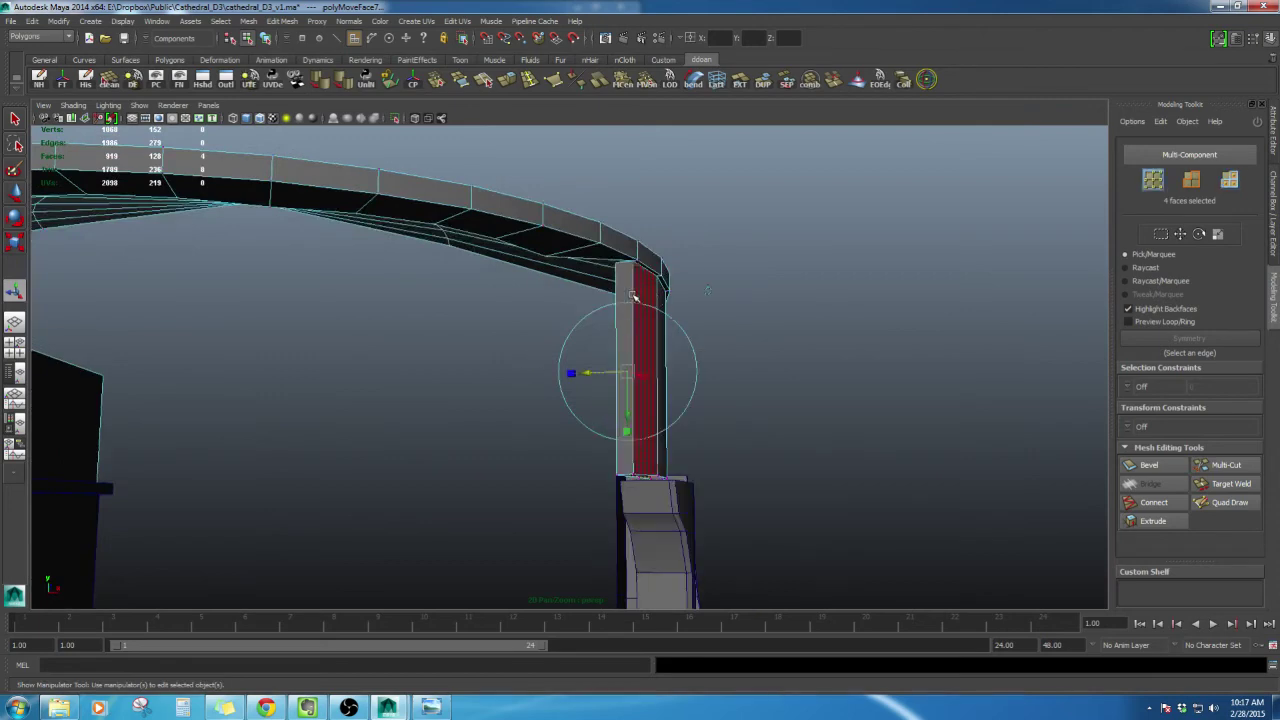
alt+drag(634, 286, 555, 301)
key(ctrl+z)
key(w)
Move the whole roof and upper wall object sideways to line it up with the tower
right_drag(556, 301, 569, 394)
alt+drag(569, 394, 567, 316)
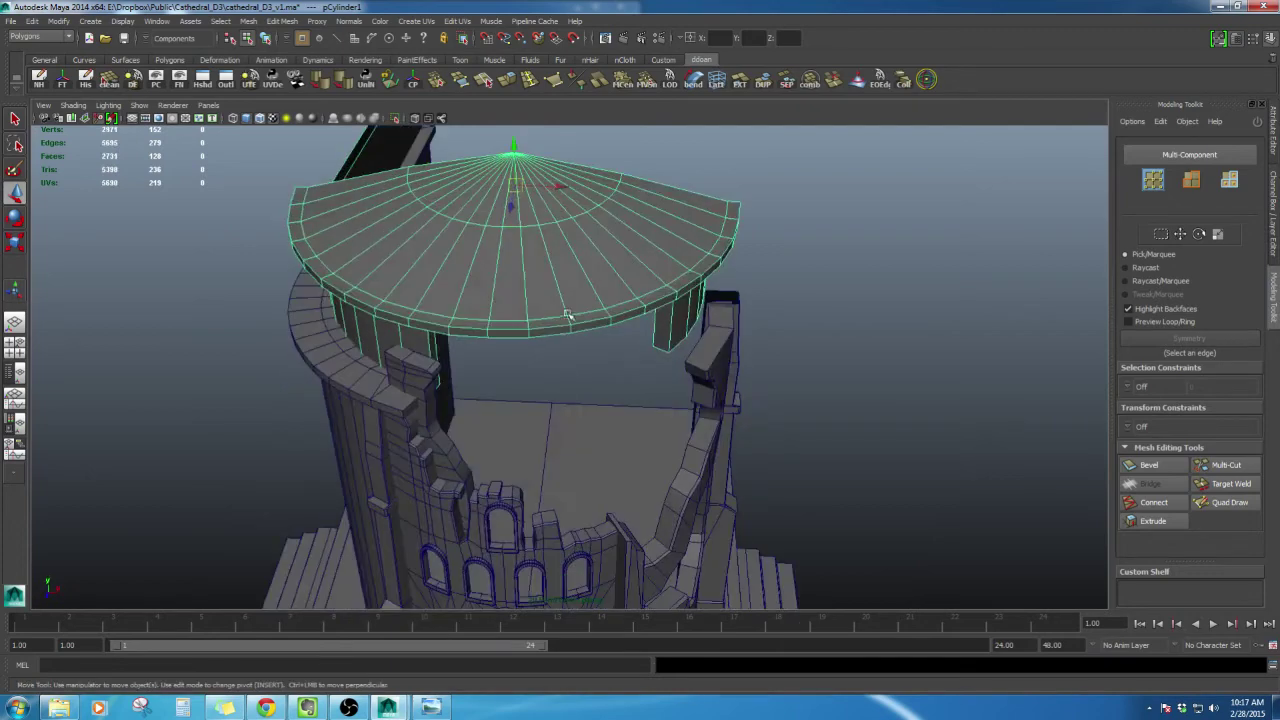
drag(560, 188, 545, 222)
alt+drag(590, 282, 623, 262)
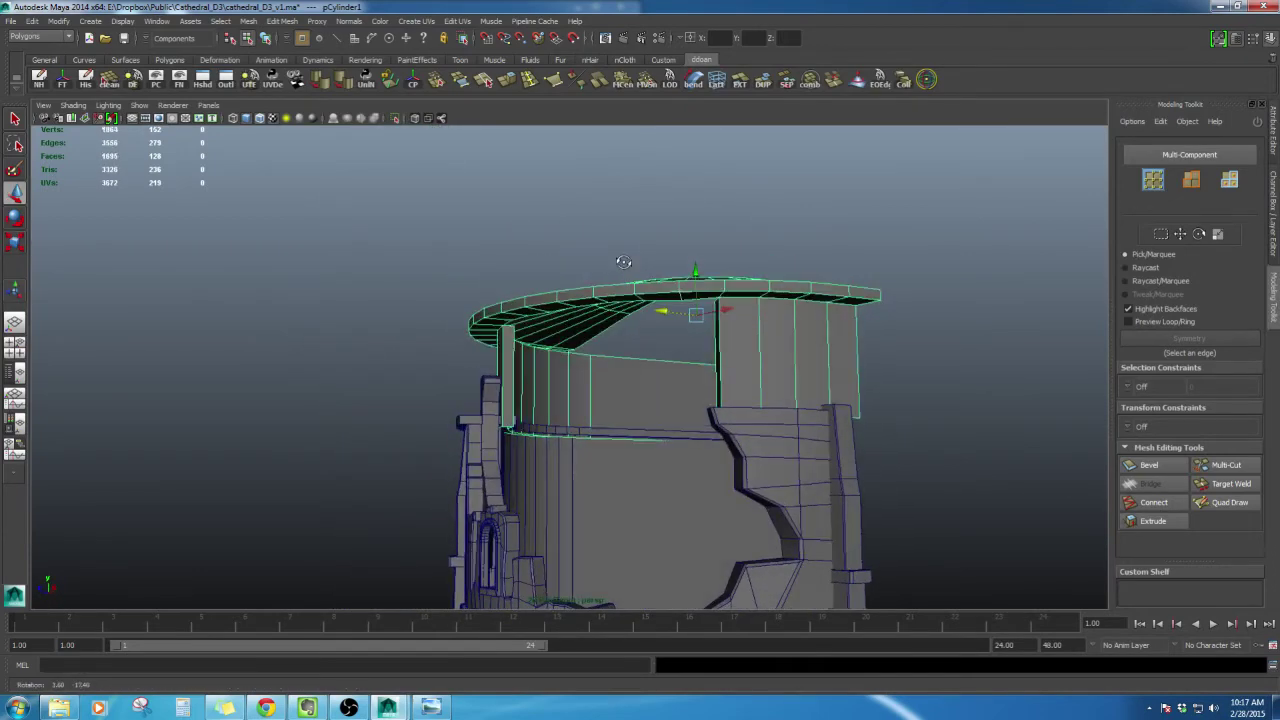
Select the four inner faces of the right upper wall section and shift them along their normals to adjust its thickness
alt+drag(551, 384, 622, 405)
right_drag(614, 357, 614, 390)
click(602, 358)
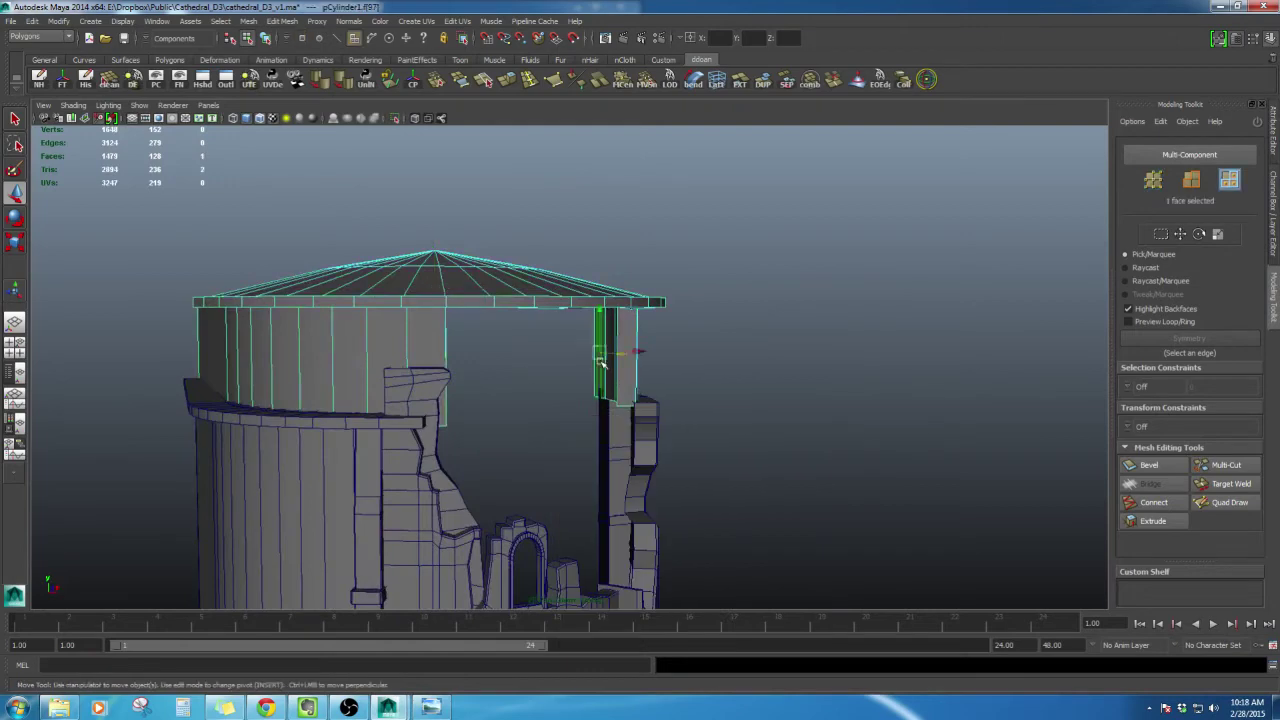
scroll(604, 362, up, 5)
alt+drag(608, 385, 637, 389)
shift+click(572, 340)
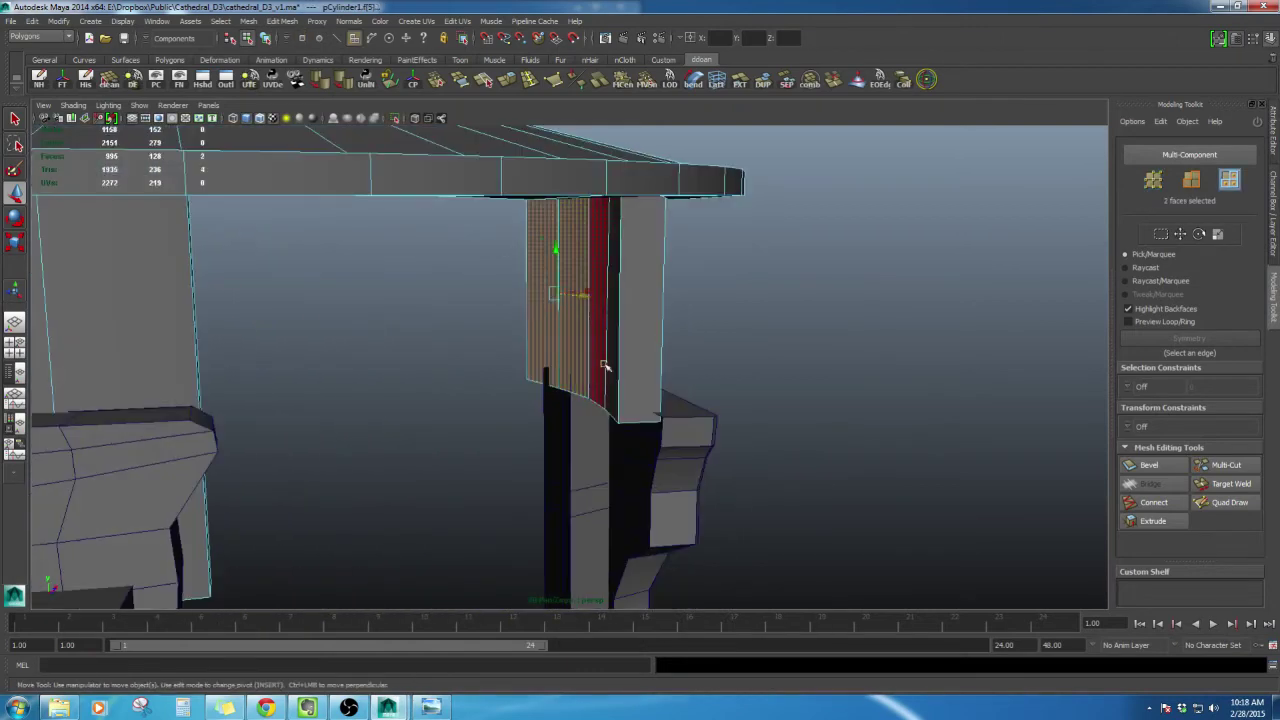
click(926, 79)
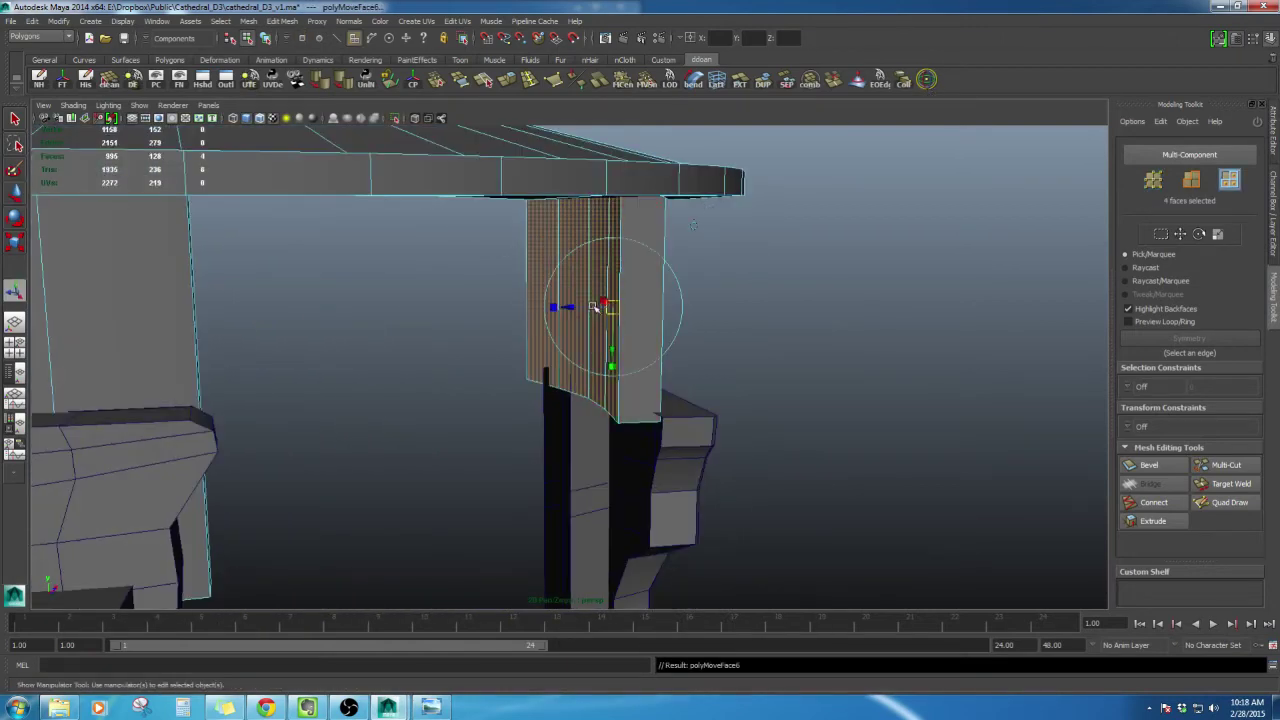
drag(568, 305, 517, 311)
key(w)
key(F8)
click(728, 392)
Examine the thickness and alignment of both upper wall sections from inside and outside the tower
alt+right_drag(728, 392, 637, 360)
alt+drag(637, 360, 574, 332)
alt+right_drag(574, 332, 497, 363)
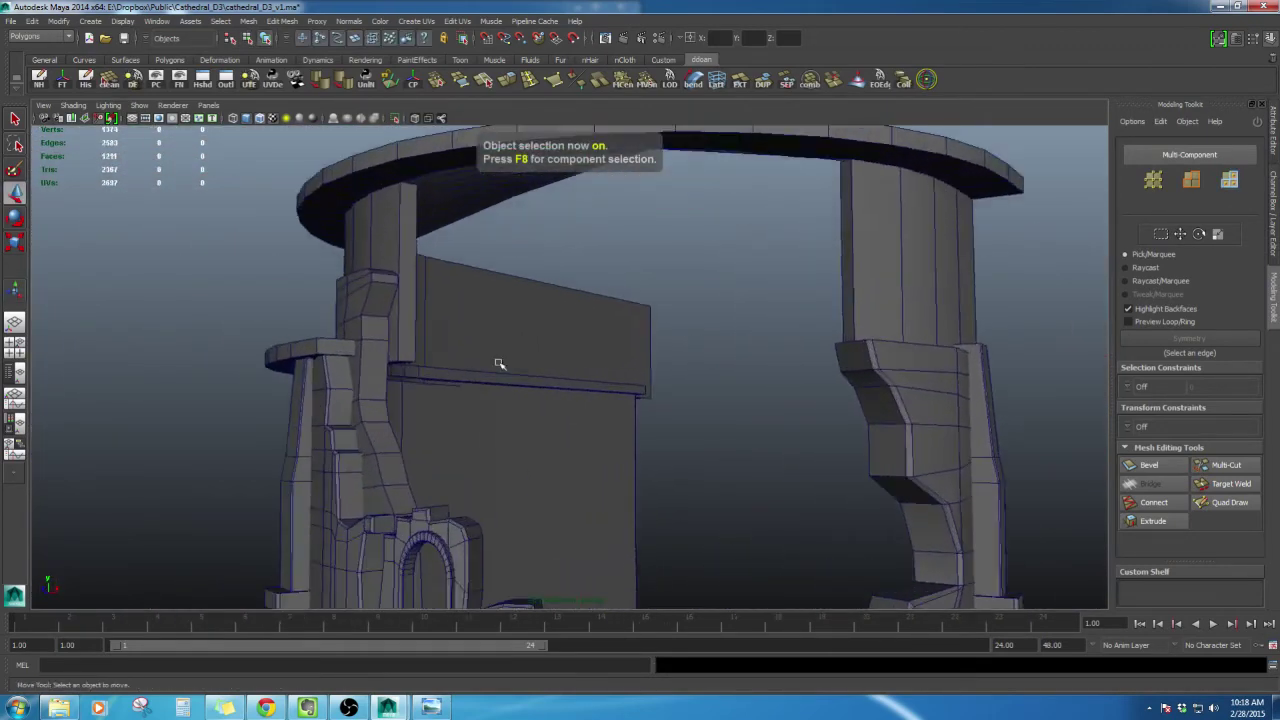
alt+drag(497, 363, 520, 386)
click(554, 306)
alt+drag(554, 306, 634, 334)
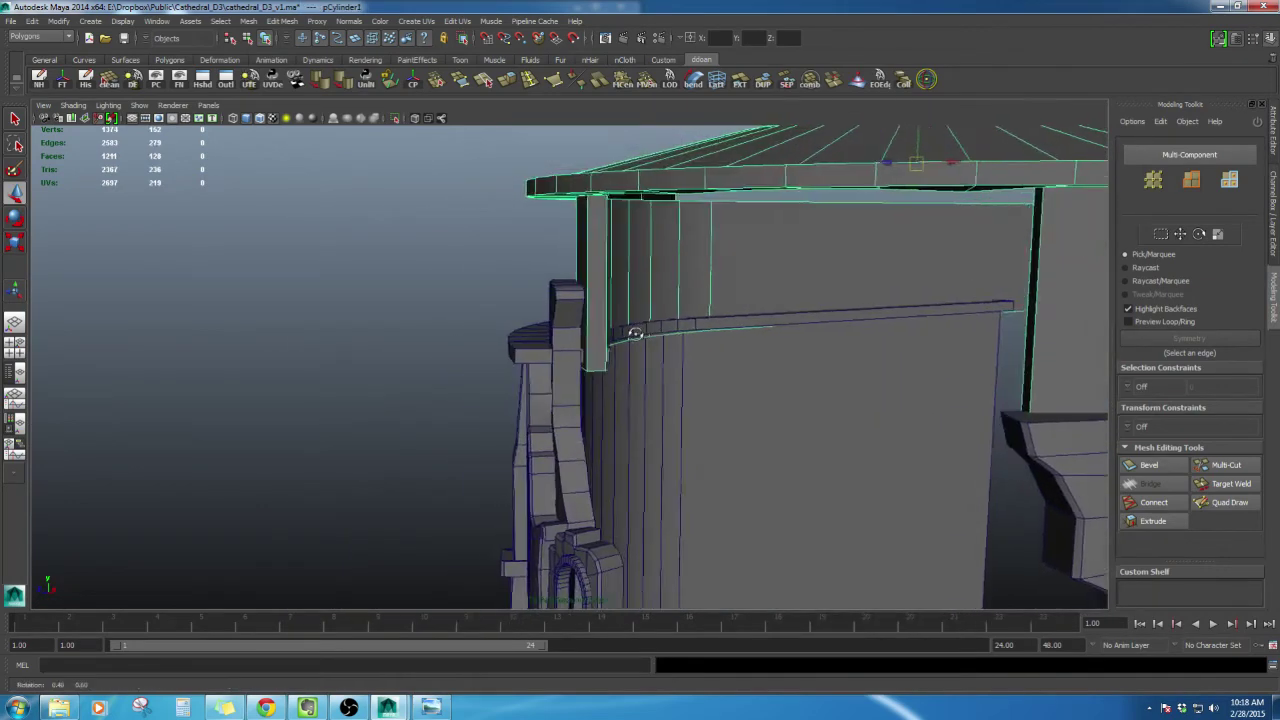
alt+right_drag(634, 334, 566, 342)
alt+drag(566, 342, 690, 337)
key(w)
scroll(624, 364, down, 2)
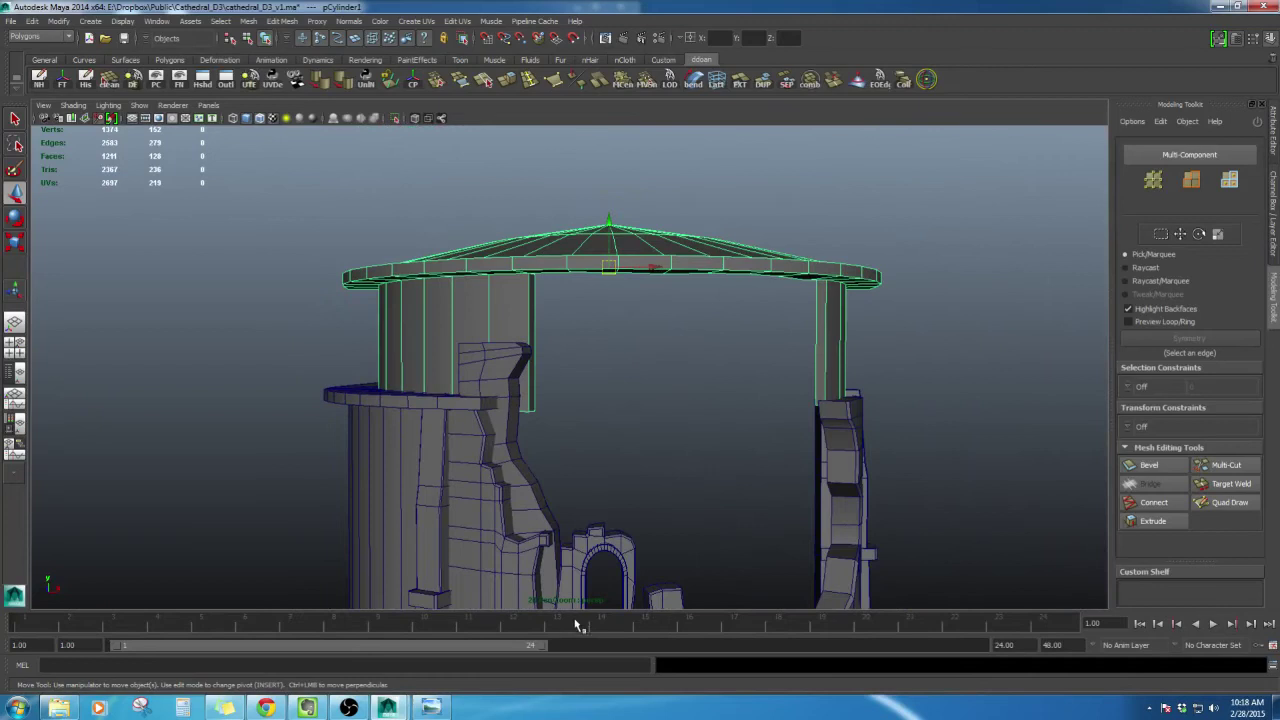
Compare the overall shape of the roofed tower with the cathedral reference image
click(431, 707)
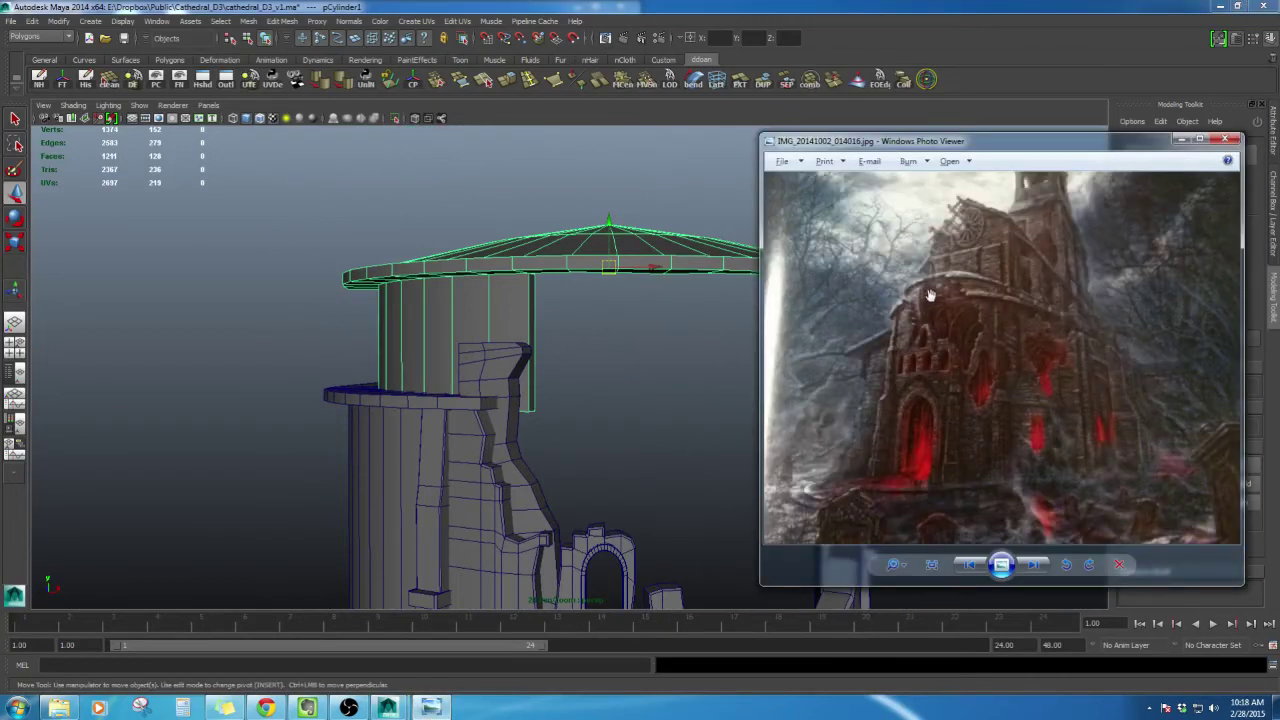
click(609, 407)
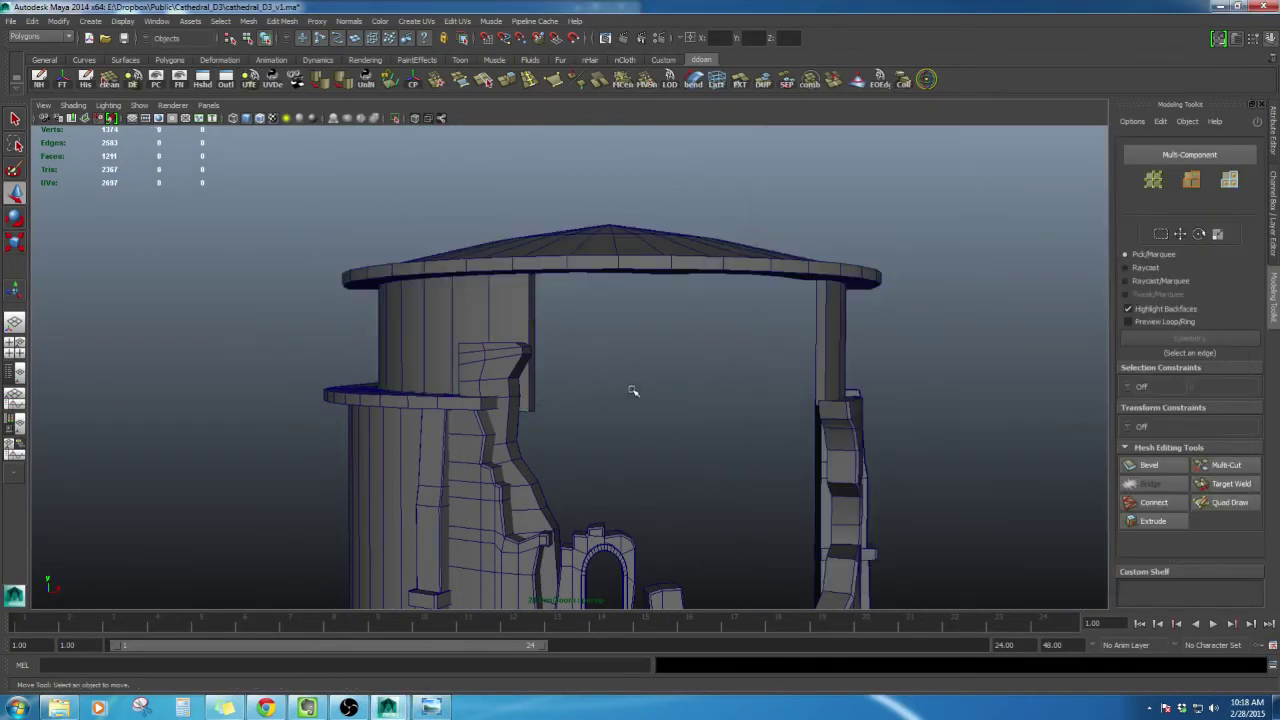
alt+drag(632, 390, 506, 366)
mouse_move(506, 366)
alt+right_down()
mouse_move(517, 363)
mouse_move(507, 358)
alt+right_up()
mouse_move(507, 358)
alt+mouse_down()
mouse_move(505, 327)
mouse_move(520, 360)
alt+mouse_up()
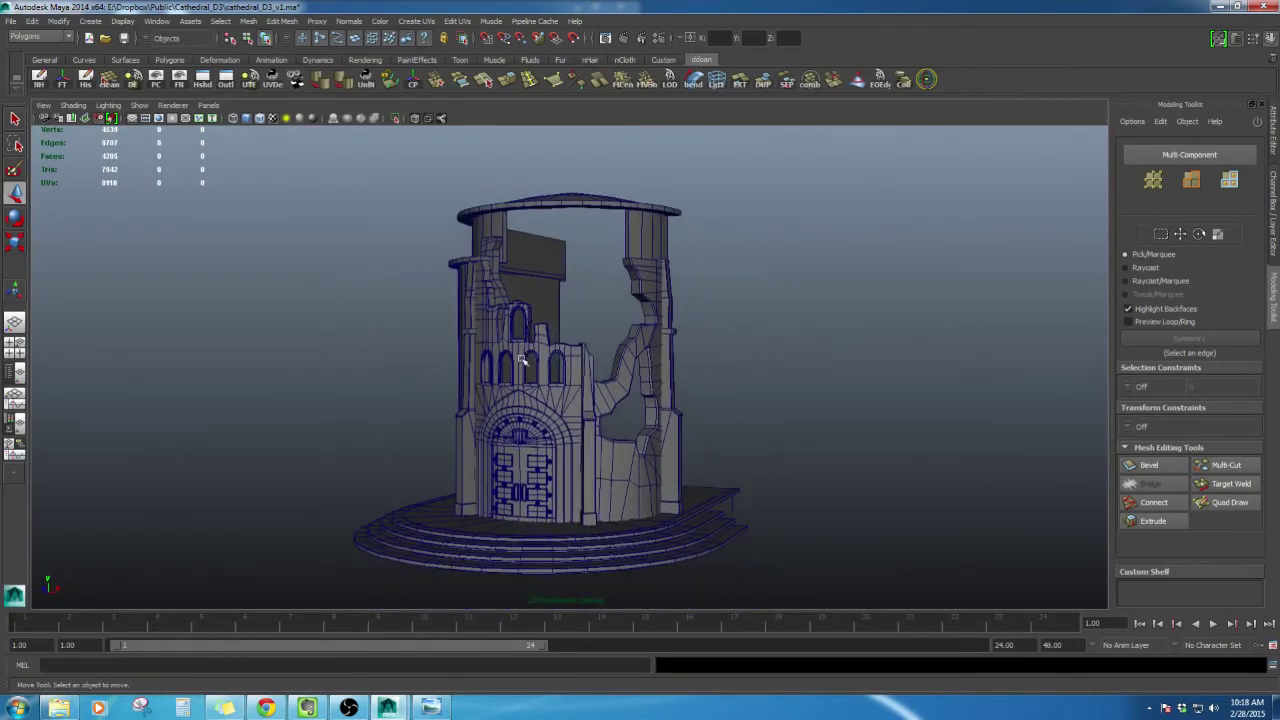
click(431, 708)
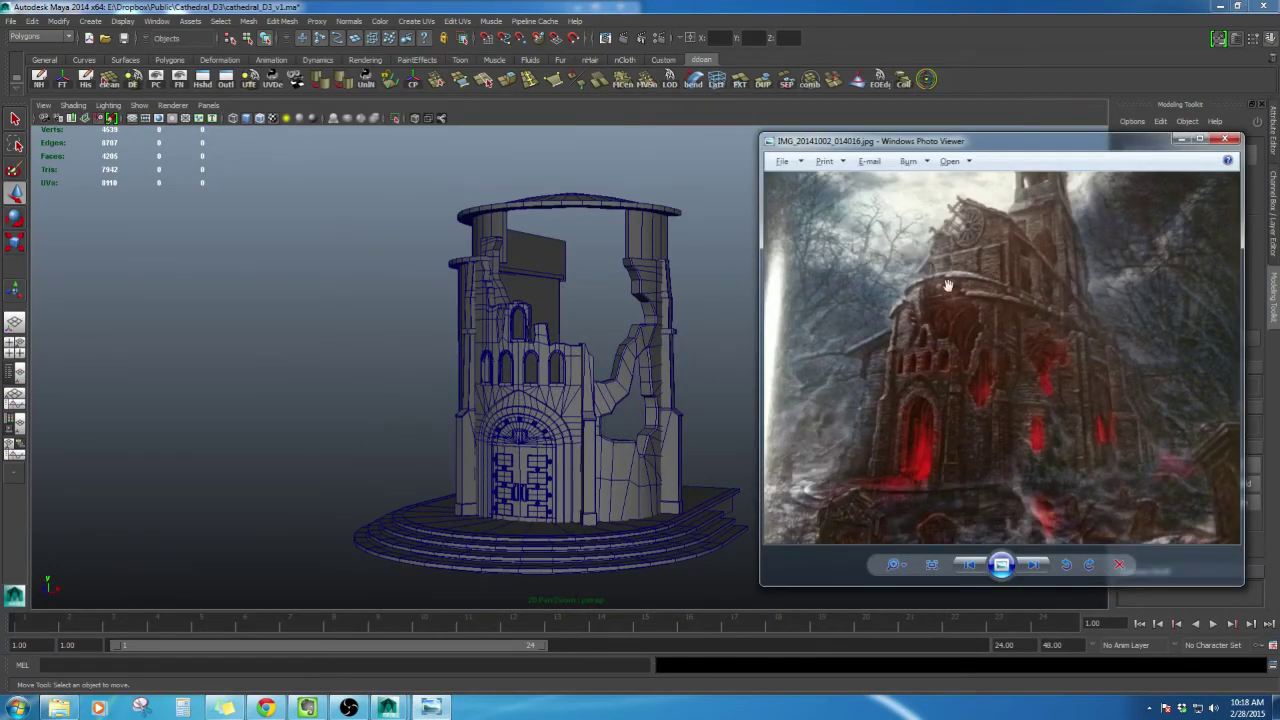
alt+middle_drag(568, 258, 629, 446)
scroll(629, 446, up, 3)
alt+drag(629, 446, 626, 490)
Check the roof slope against the reference image, and move the roof's apex vertex vertically to adjust the cone's pitch
click(609, 257)
scroll(602, 320, up, 4)
alt+drag(597, 349, 519, 529)
click(431, 708)
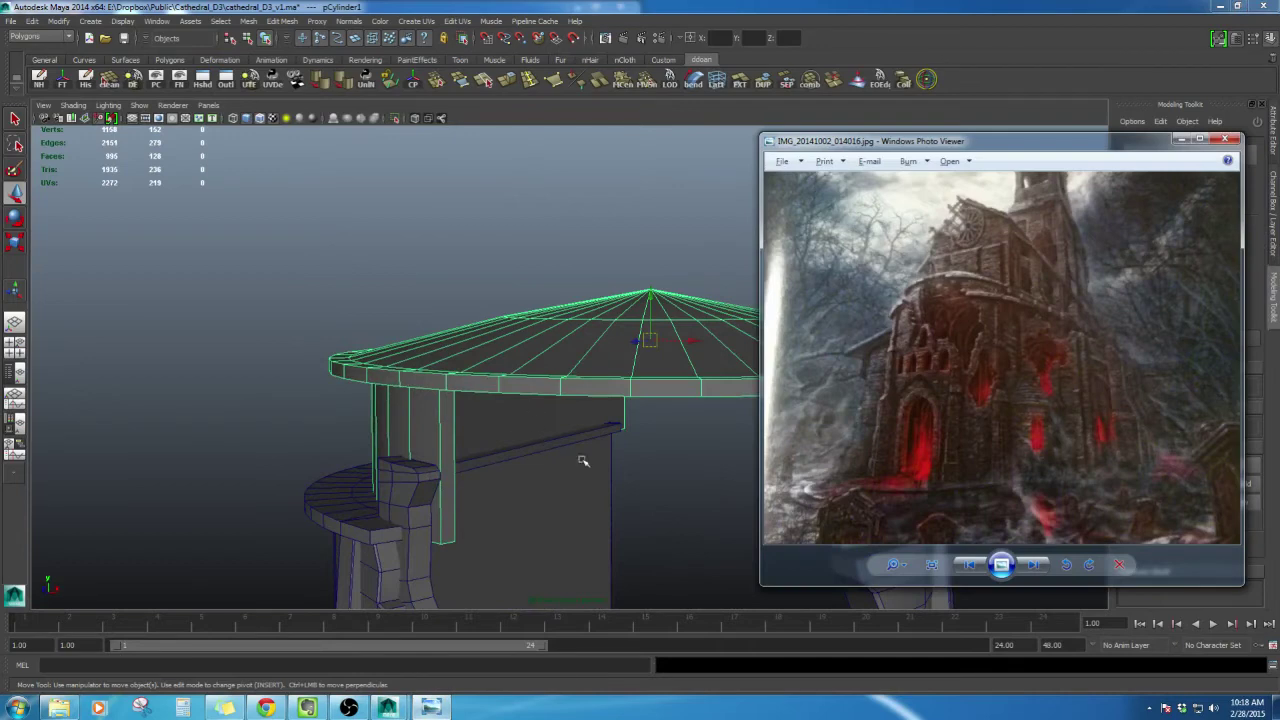
alt+drag(584, 456, 672, 252)
double_click(522, 380)
click(632, 305)
click(640, 265)
scroll(675, 343, down, 4)
alt+drag(675, 343, 705, 320)
scroll(706, 321, down, 3)
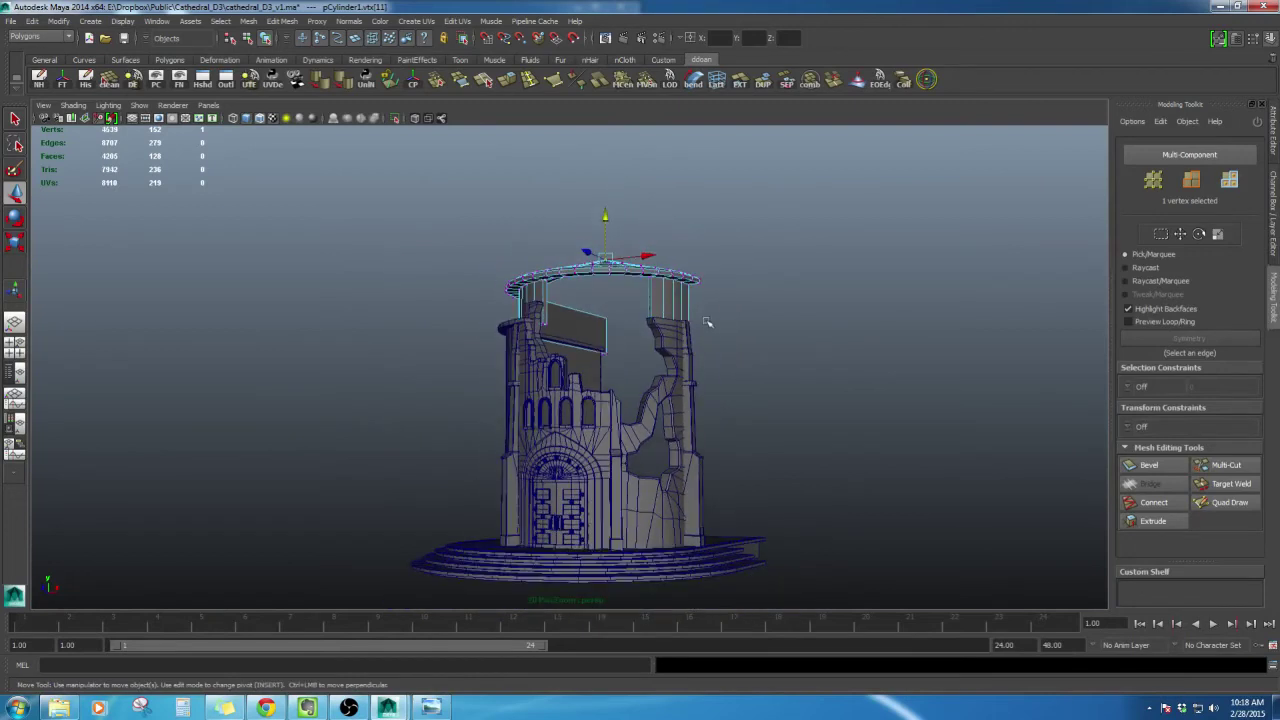
Check the reference image, and lower the whole roof and upper wall object slightly onto the tower
click(438, 703)
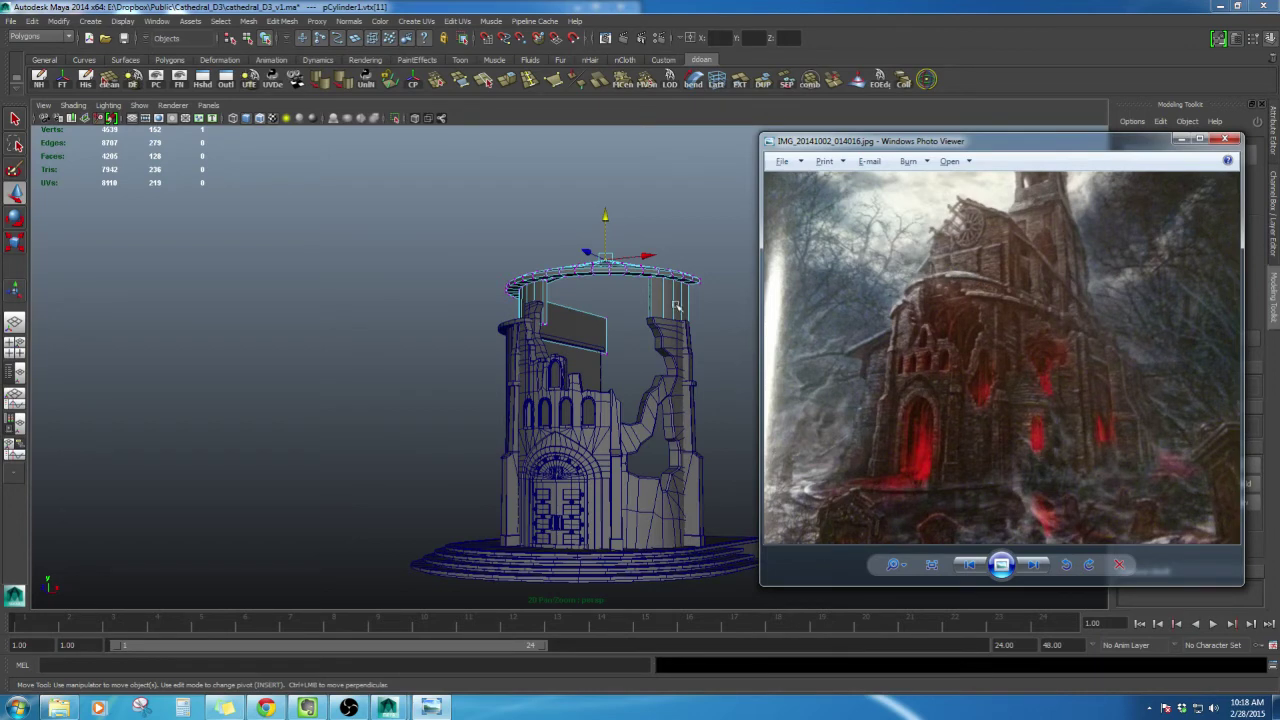
right_click(553, 270)
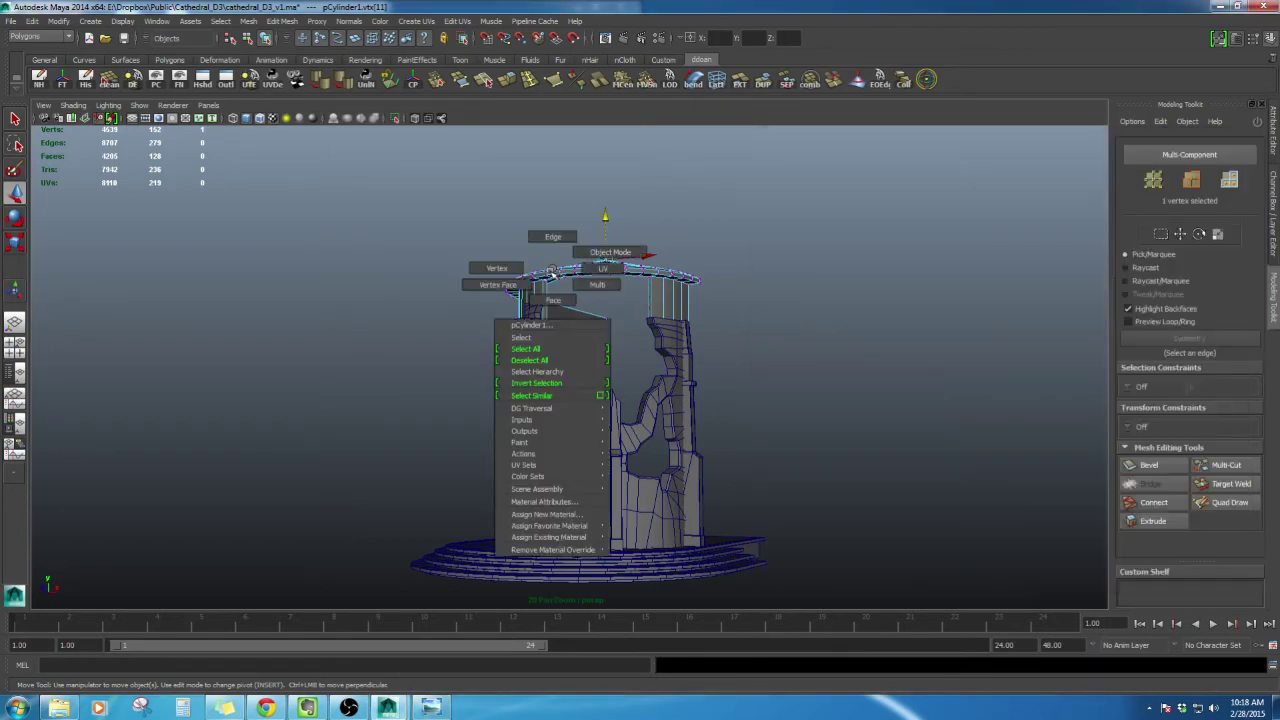
click(546, 327)
scroll(533, 302, up, 4)
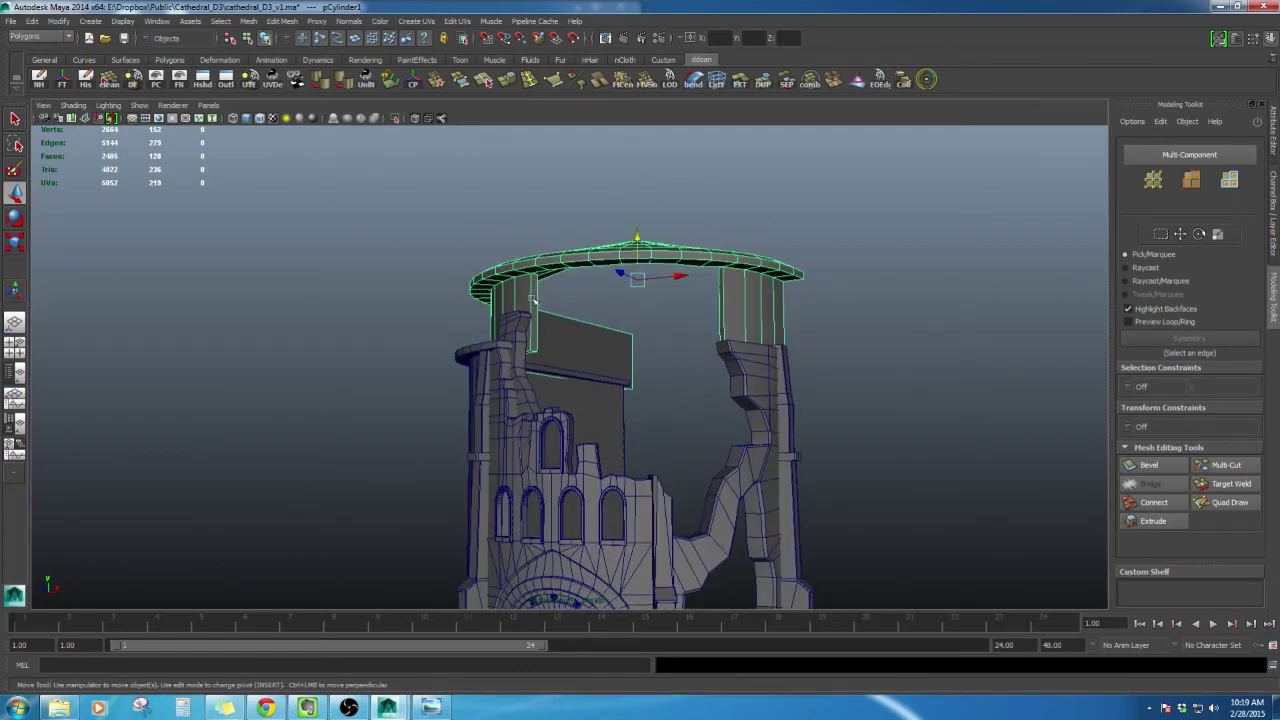
drag(640, 235, 585, 322)
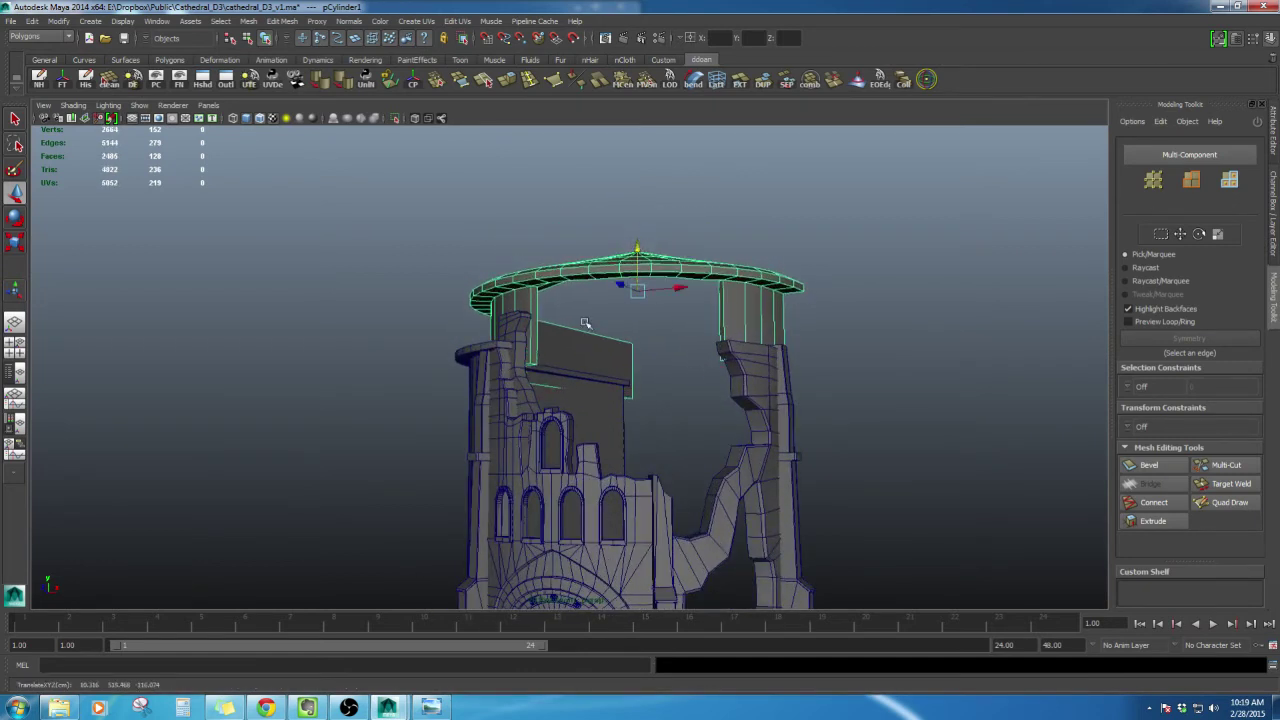
Check the reference image, and raise the bottom vertices of the upper wall's longer section to the tower ledge
click(454, 707)
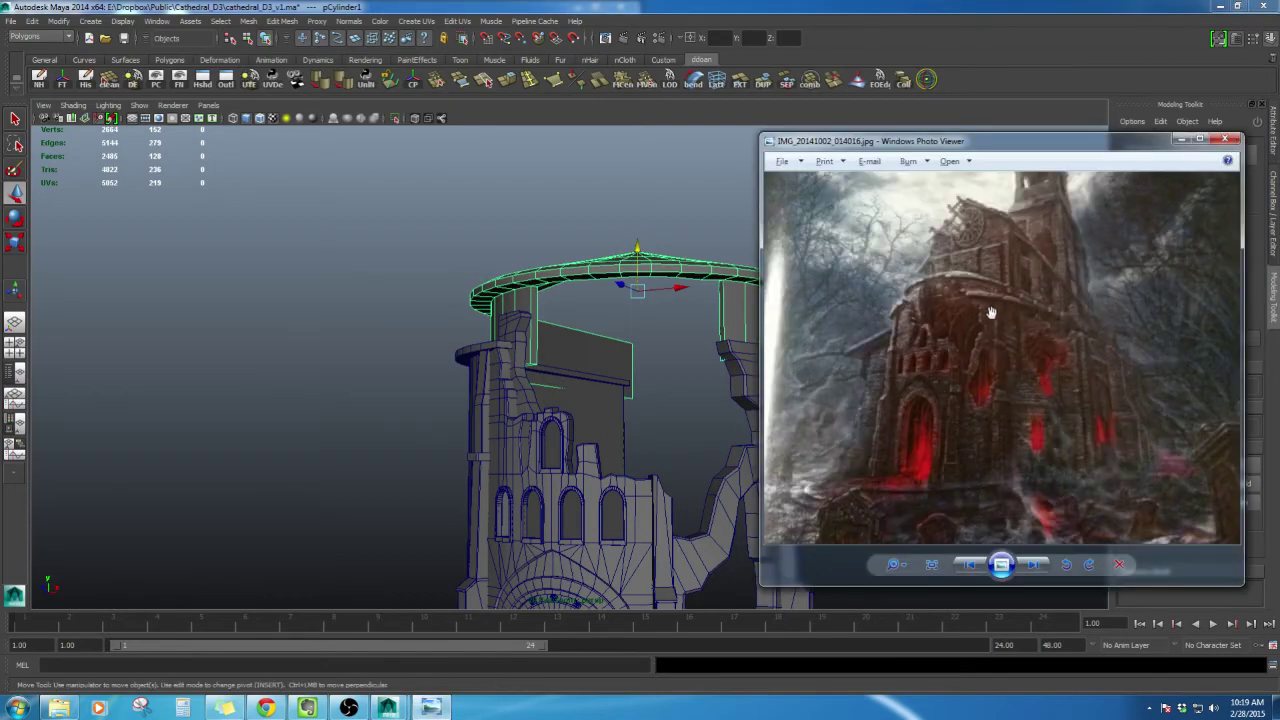
alt+drag(757, 348, 665, 364)
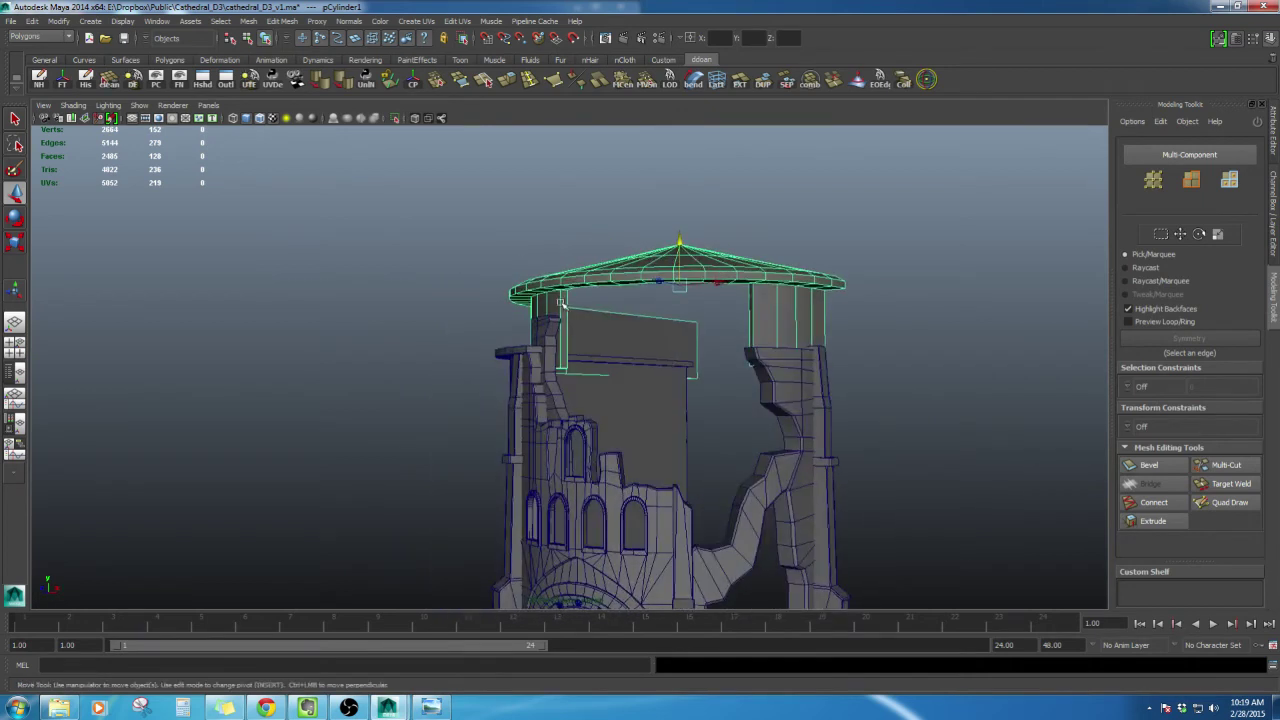
click(509, 334)
drag(682, 454, 700, 455)
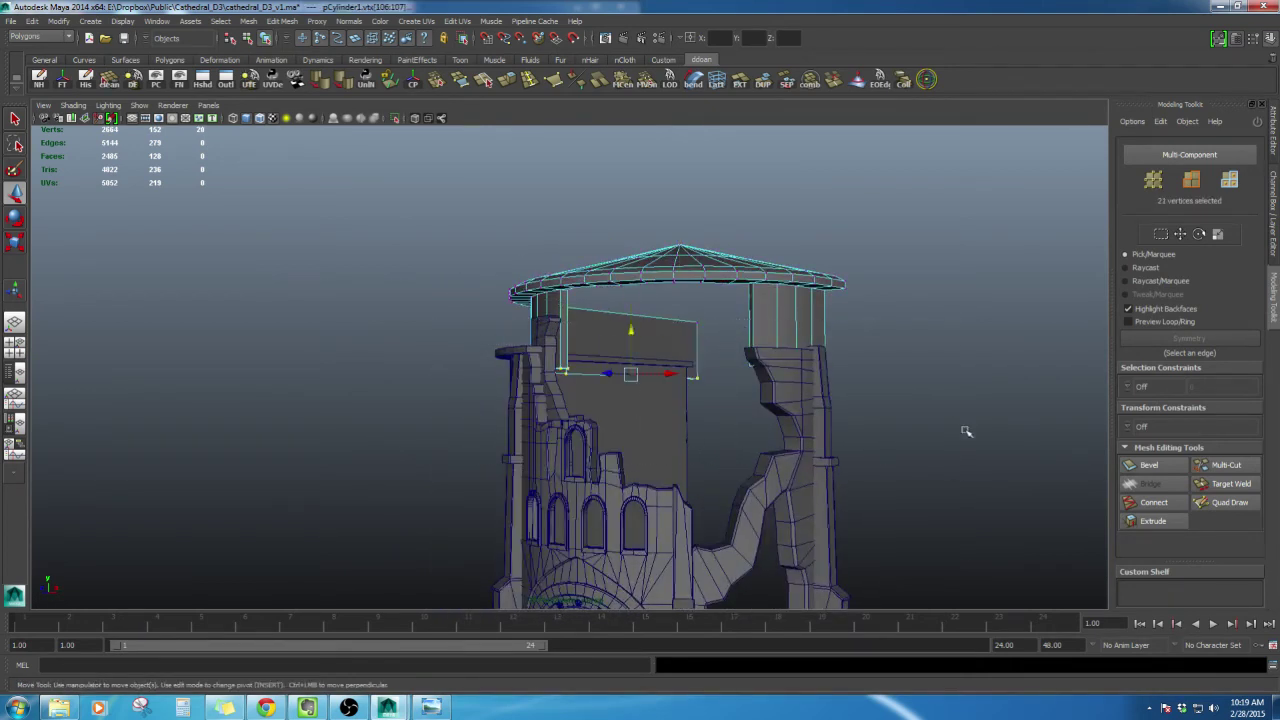
key(4)
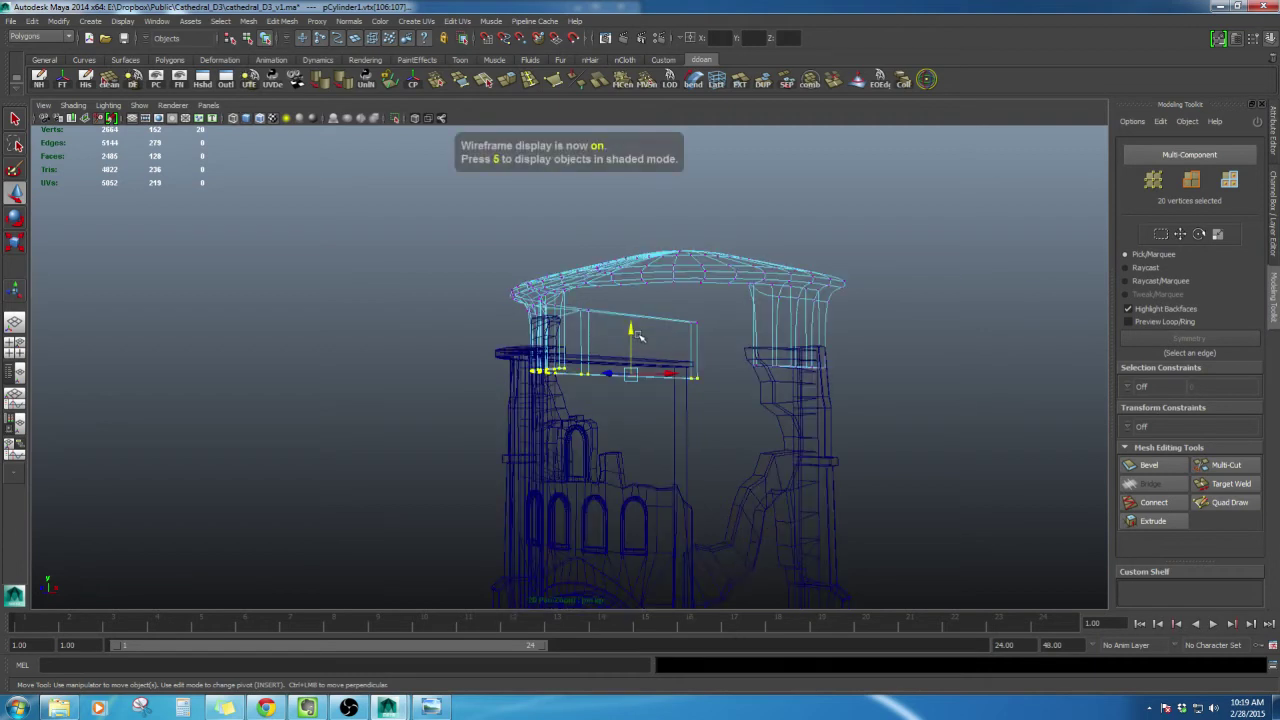
key(1)
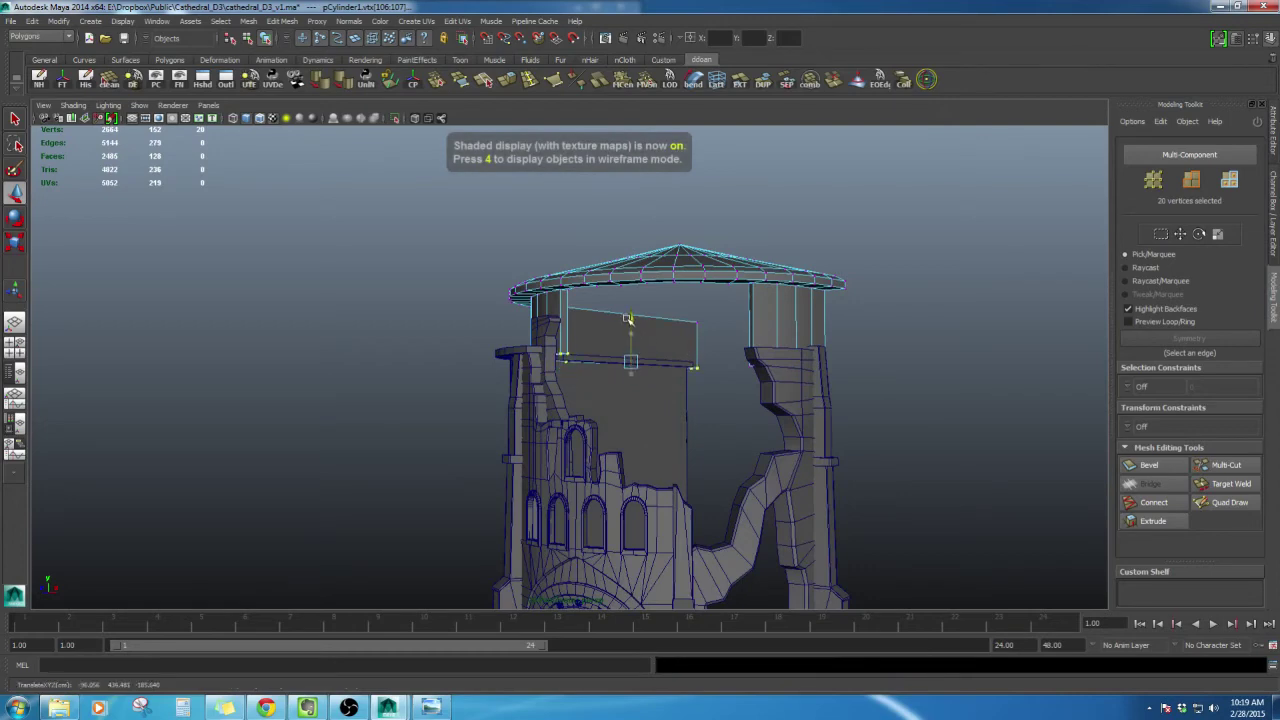
alt+drag(628, 321, 583, 400)
alt+right_drag(583, 400, 640, 440)
alt+middle_drag(640, 440, 703, 514)
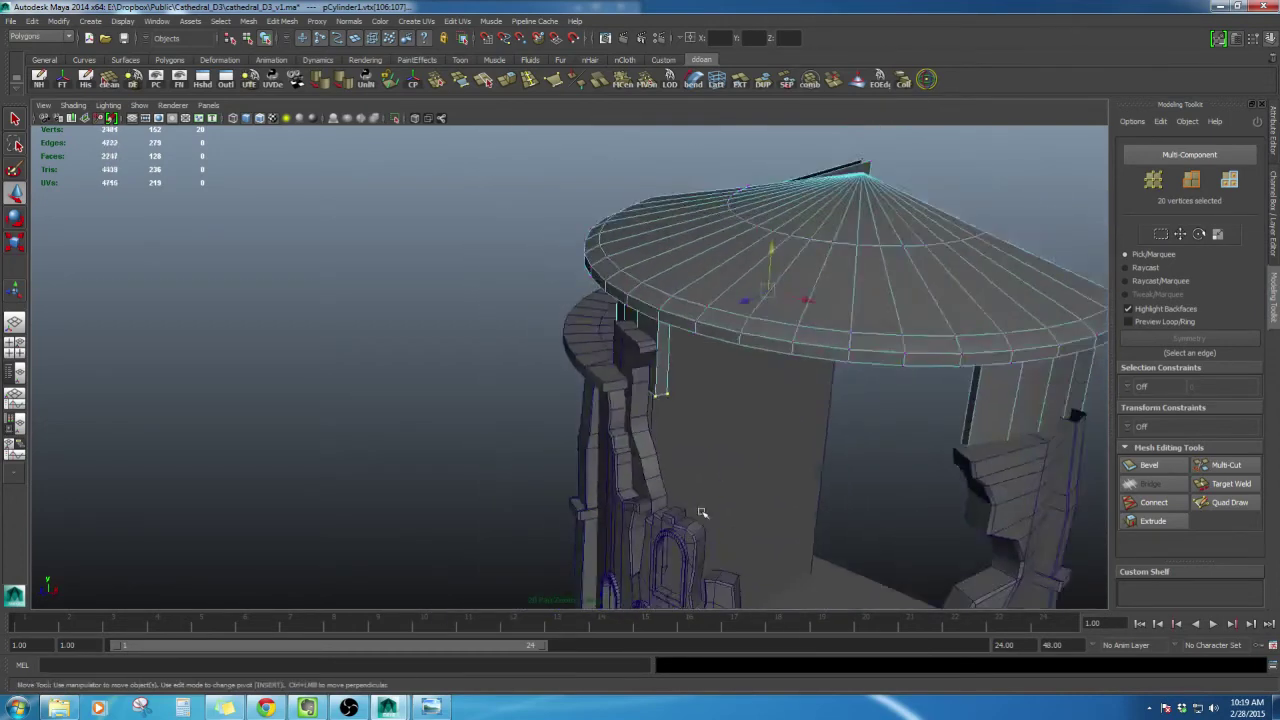
alt+drag(703, 514, 723, 433)
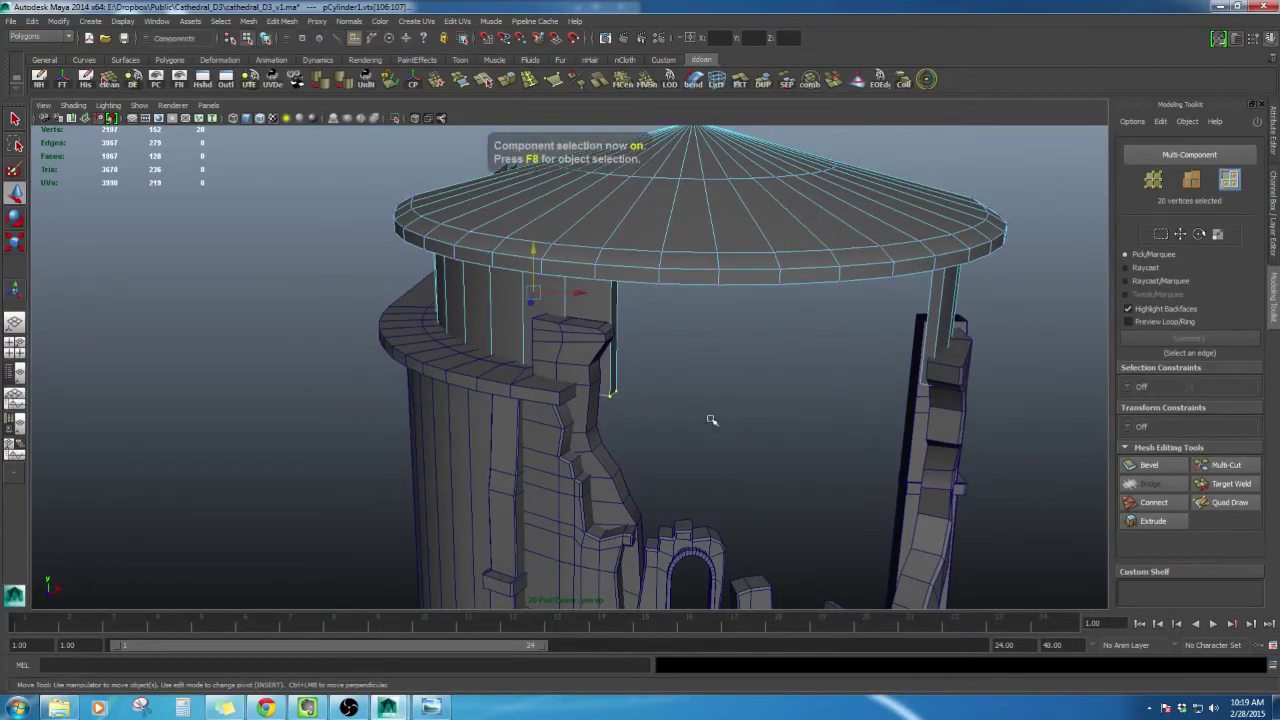
Move the two bottom vertices at the open end of the longer upper wall section outward toward the broken wall
key(F8)
alt+drag(700, 403, 700, 302)
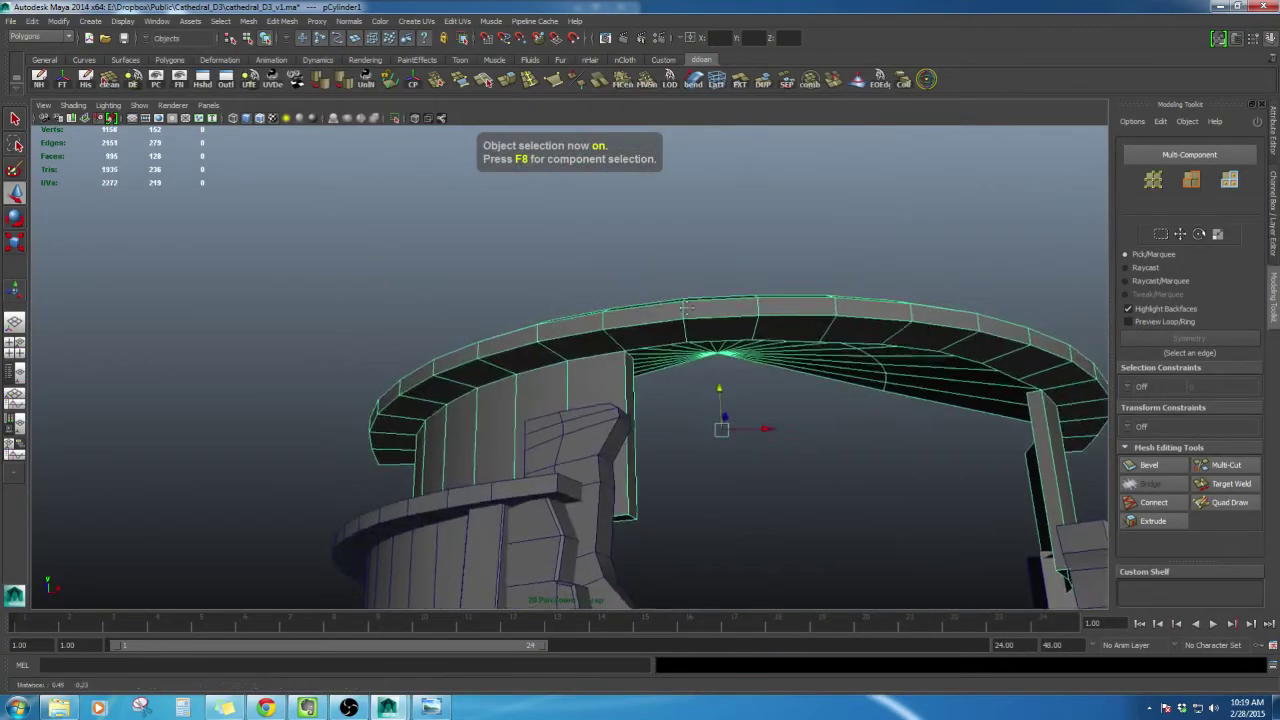
alt+middle_drag(700, 302, 703, 331)
scroll(690, 340, up, 3)
alt+drag(646, 363, 580, 362)
alt+middle_drag(580, 362, 632, 387)
alt+drag(632, 385, 735, 476)
right_click(699, 414)
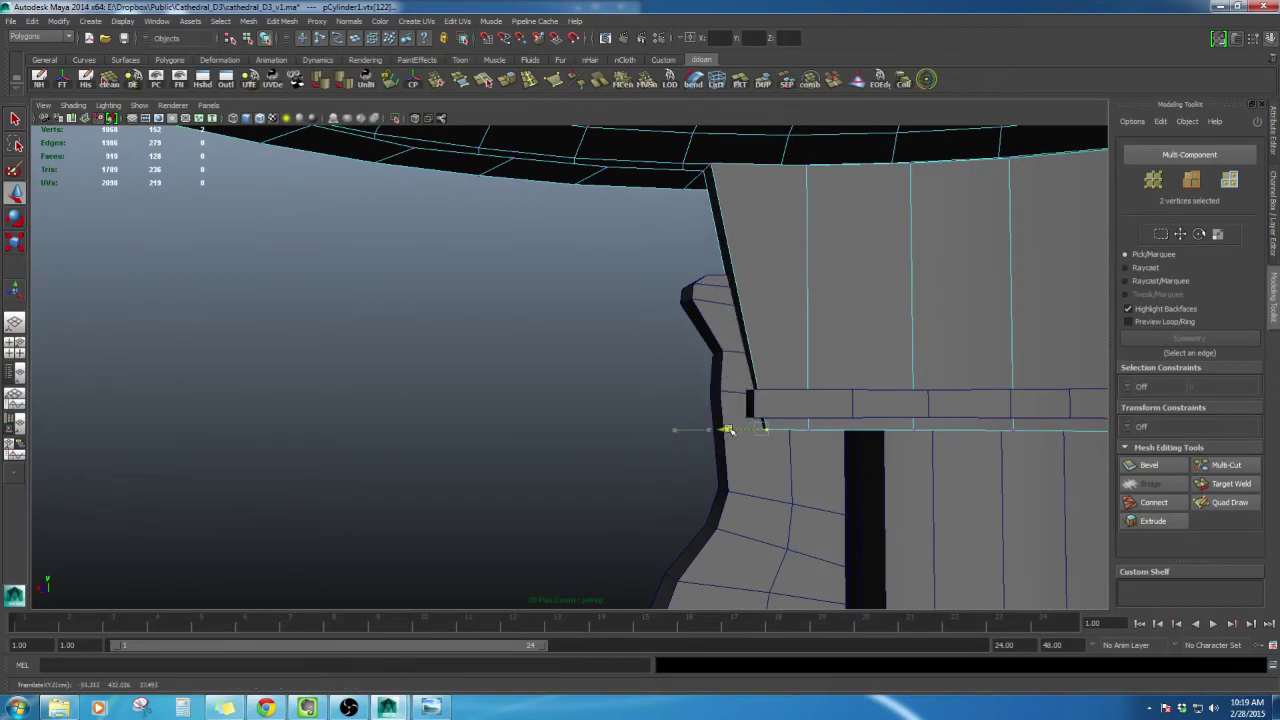
drag(728, 430, 690, 430)
alt+drag(690, 430, 842, 429)
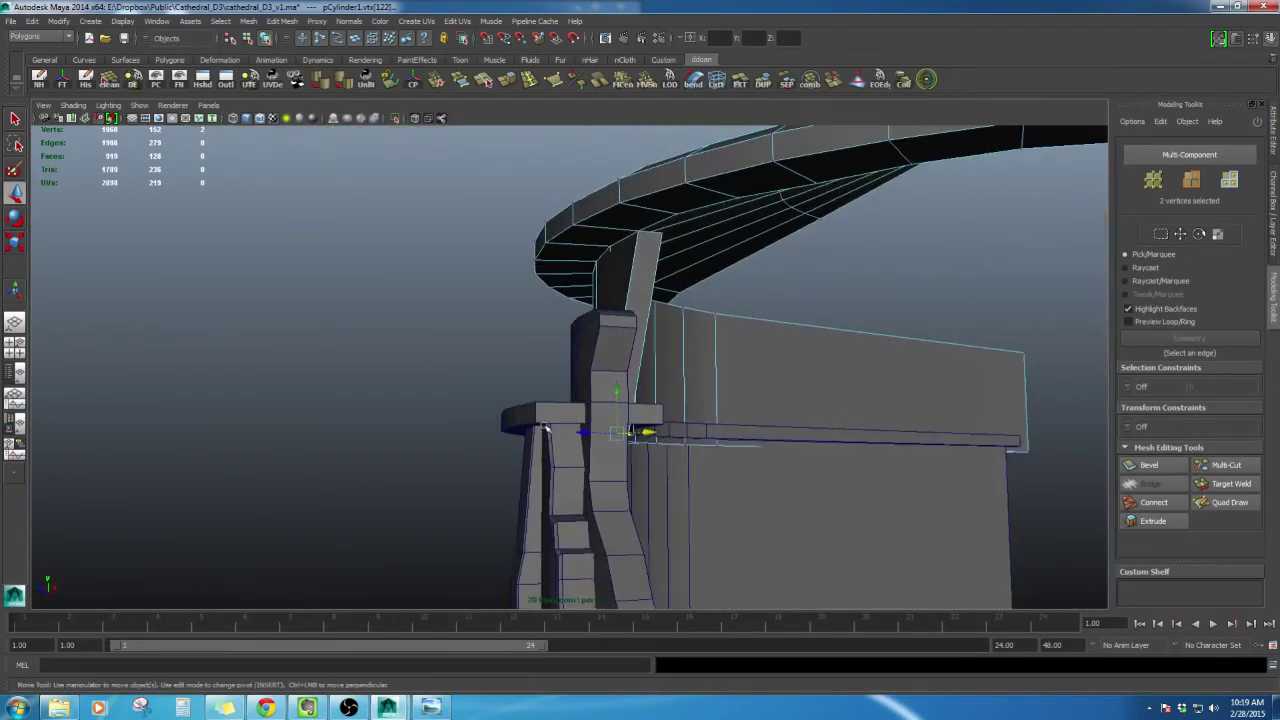
Raise the longer upper wall section's bottom vertices slightly, and shift its two lower end vertices farther outward
key(4)
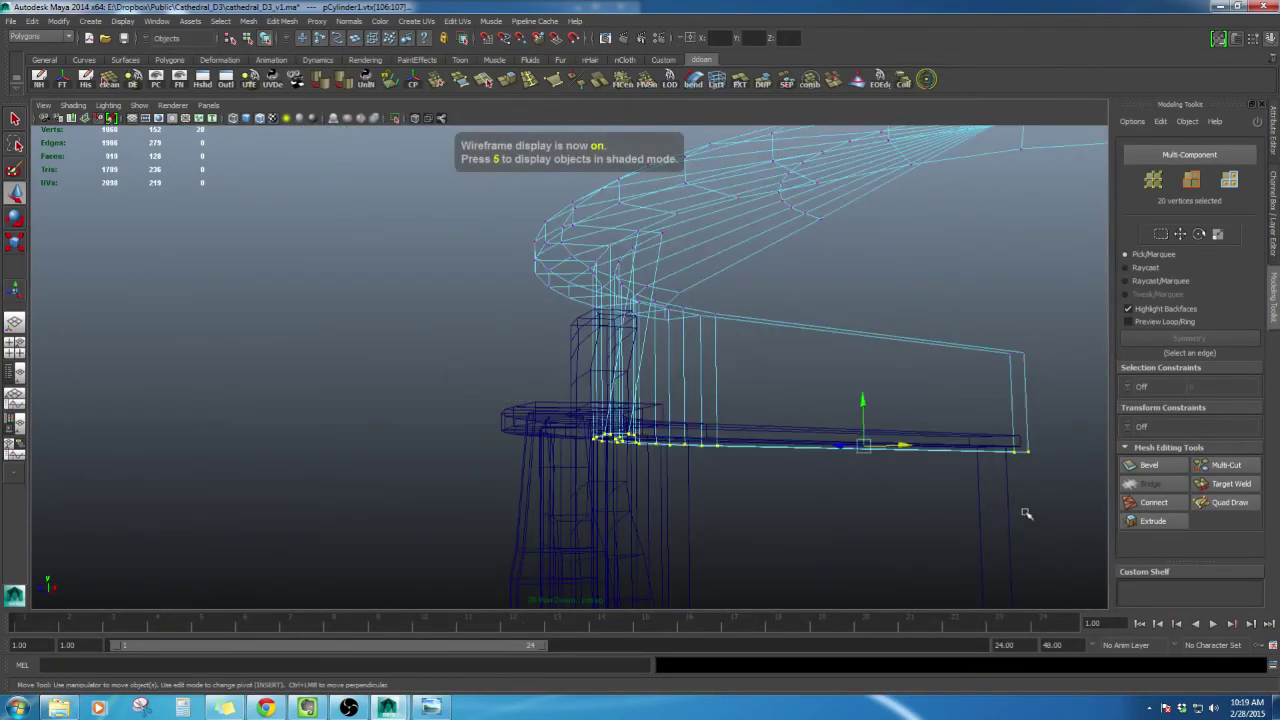
key(6)
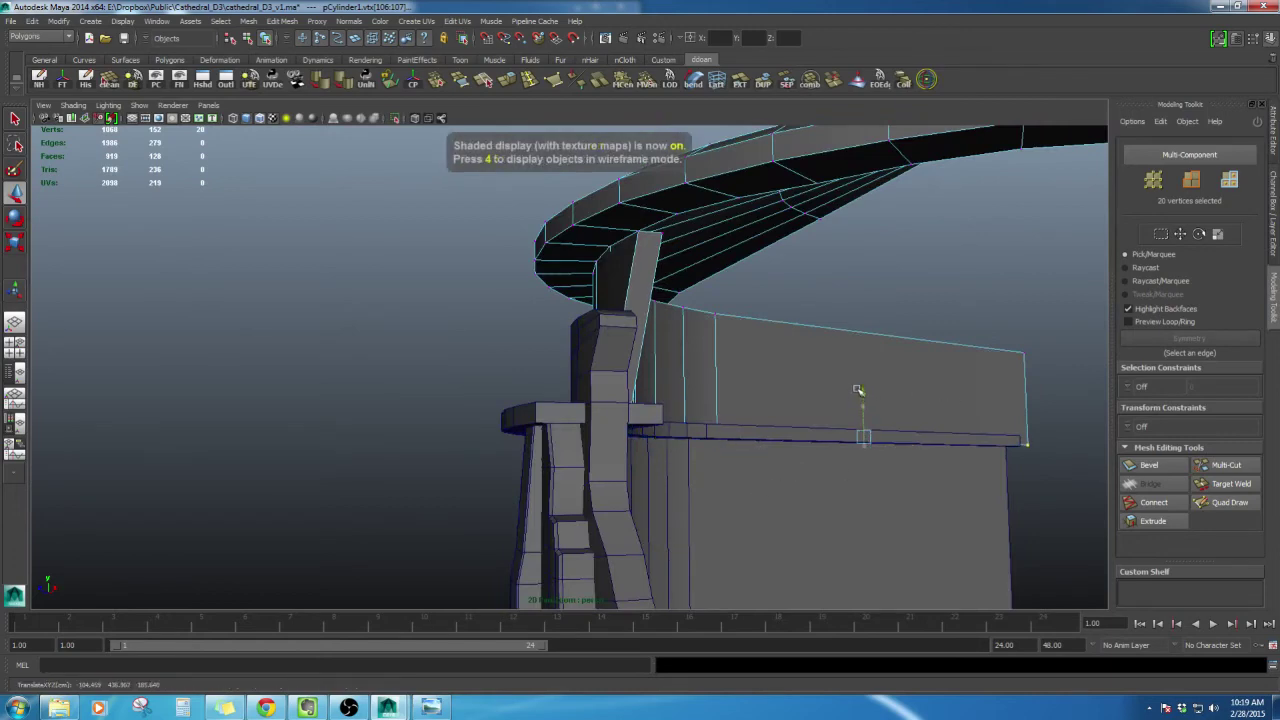
mouse_move(841, 413)
alt+mouse_down()
mouse_move(630, 428)
mouse_move(699, 421)
mouse_move(767, 441)
alt+mouse_up()
key(4)
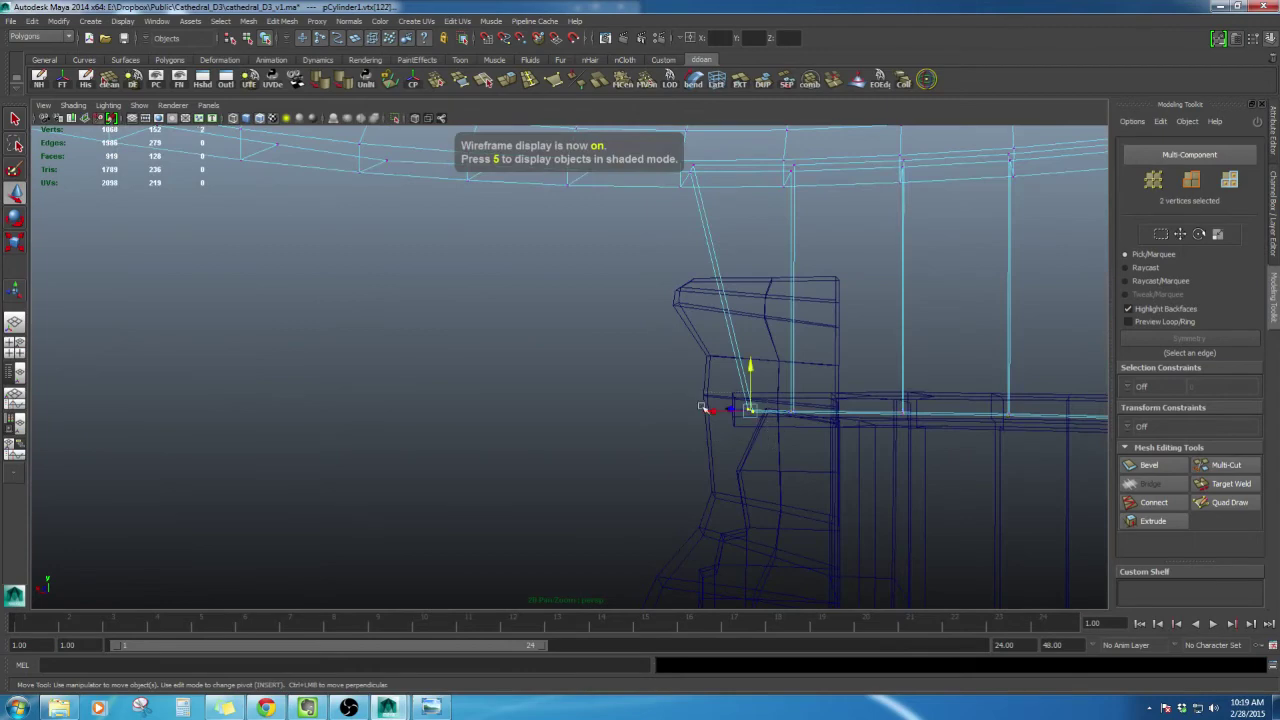
key(6)
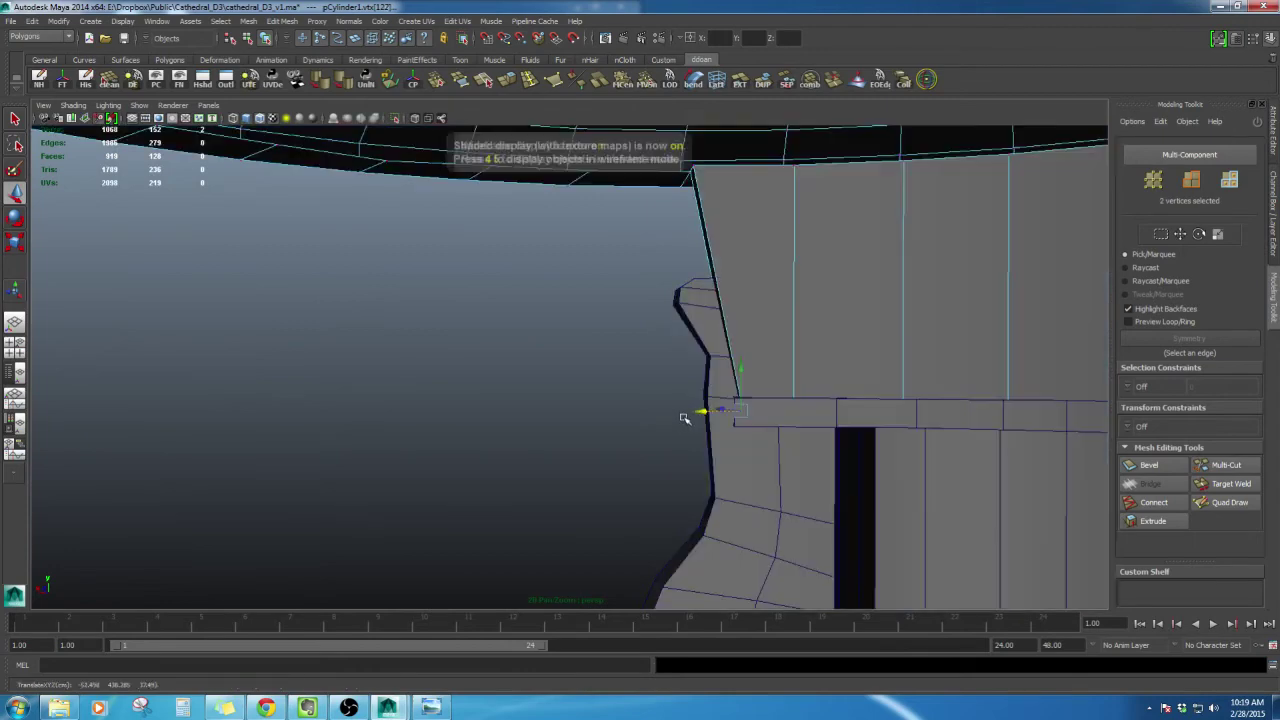
mouse_move(689, 417)
alt+mouse_down()
mouse_move(900, 434)
mouse_move(723, 394)
mouse_move(723, 352)
mouse_move(718, 384)
alt+mouse_up()
key(F8)
Examine the roofed tower's overall shape and the fit of the upper walls from a distance and from below
scroll(745, 372, down, 5)
scroll(723, 352, down, 3)
mouse_move(718, 384)
alt+middle_down()
mouse_move(723, 346)
mouse_move(722, 379)
alt+middle_up()
scroll(723, 338, down, 2)
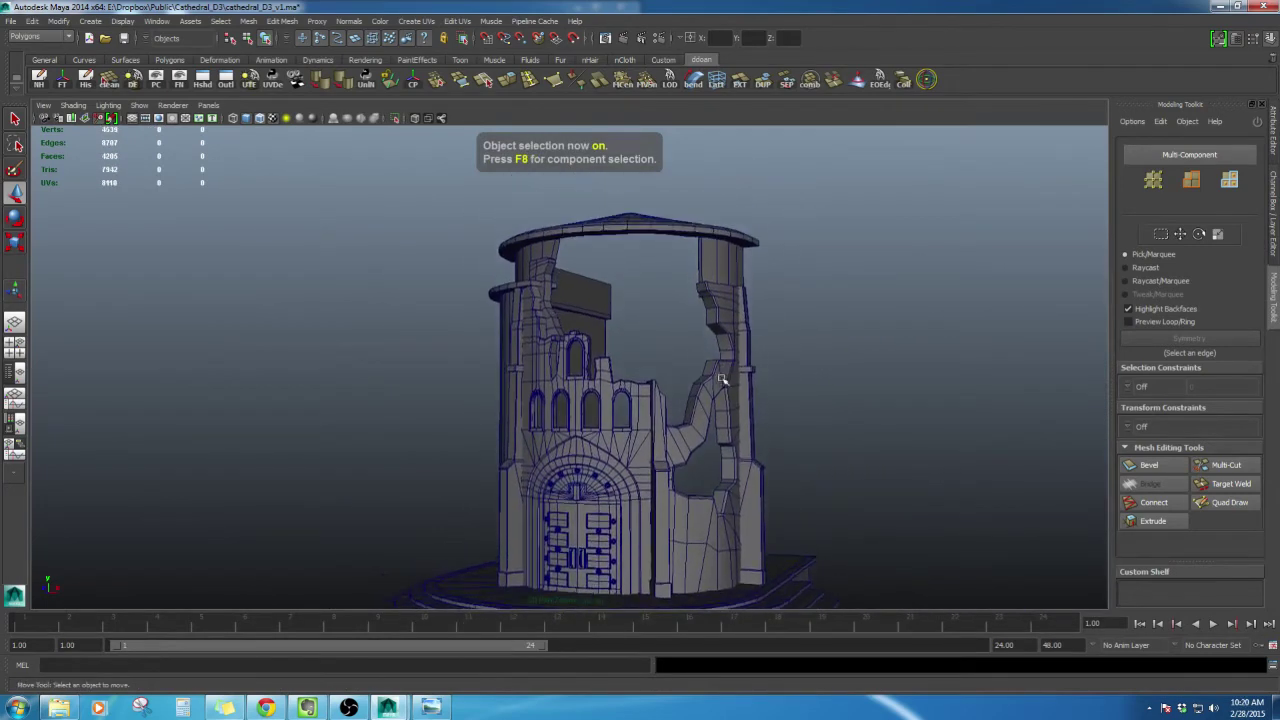
alt+drag(722, 379, 712, 358)
scroll(717, 354, up, 2)
scroll(712, 358, up, 3)
alt+middle_drag(712, 358, 690, 375)
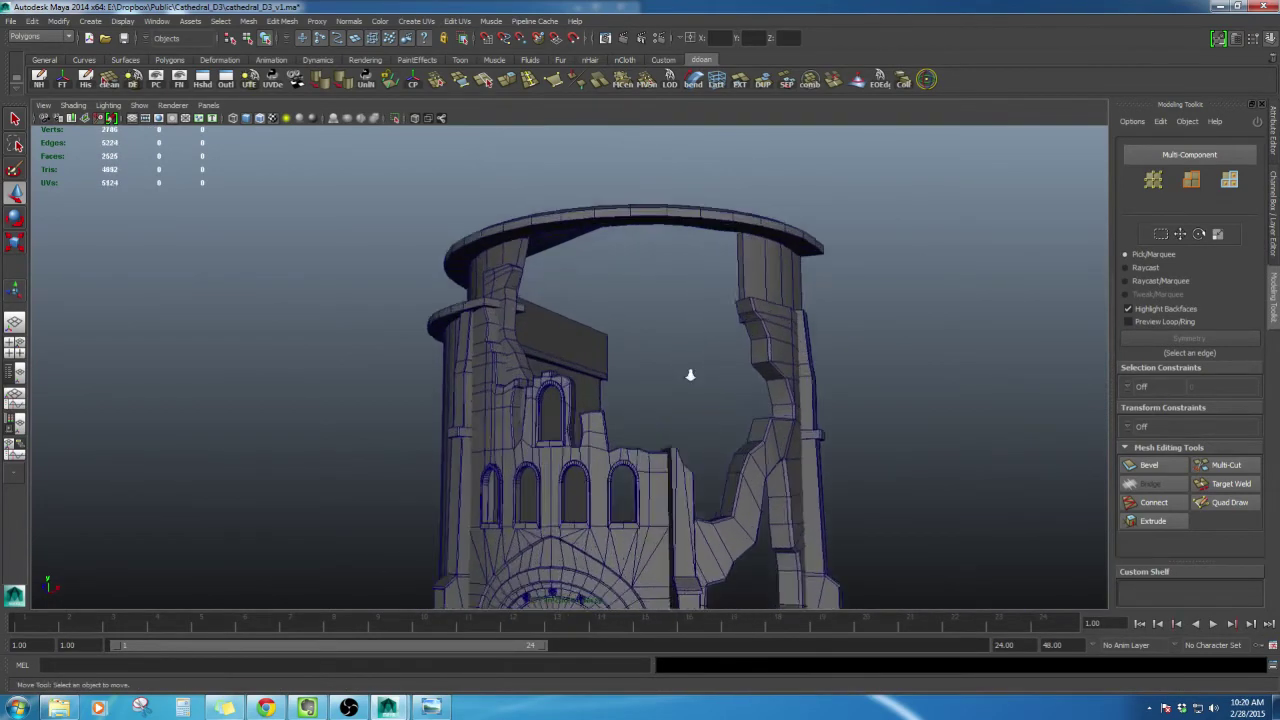
alt+drag(690, 375, 607, 437)
scroll(622, 427, down, 3)
alt+middle_drag(607, 437, 597, 360)
scroll(599, 370, up, 3)
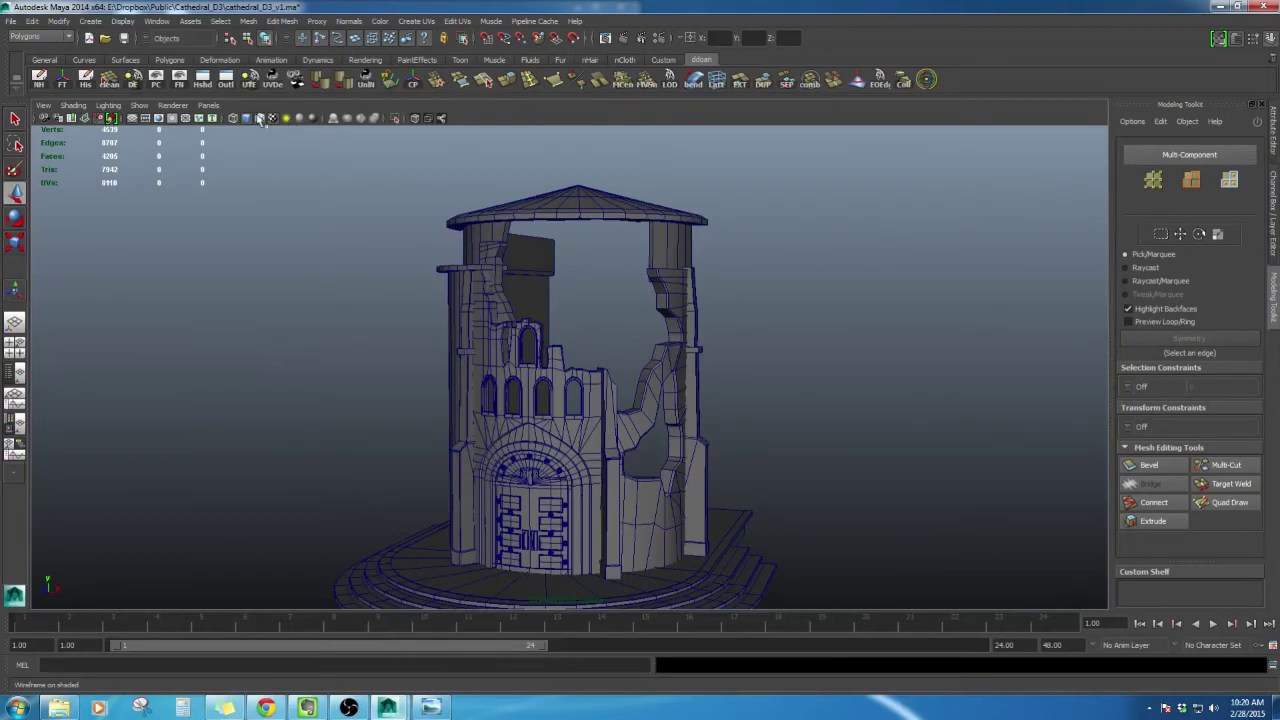
Hide the wireframe overlay, and select the inner edges under the roof rim spanning the gap between both wall sections
click(259, 118)
mouse_move(500, 300)
alt+mouse_down()
mouse_move(534, 323)
mouse_move(585, 424)
mouse_move(531, 286)
mouse_move(617, 380)
mouse_move(673, 370)
mouse_move(617, 369)
alt+mouse_up()
click(543, 297)
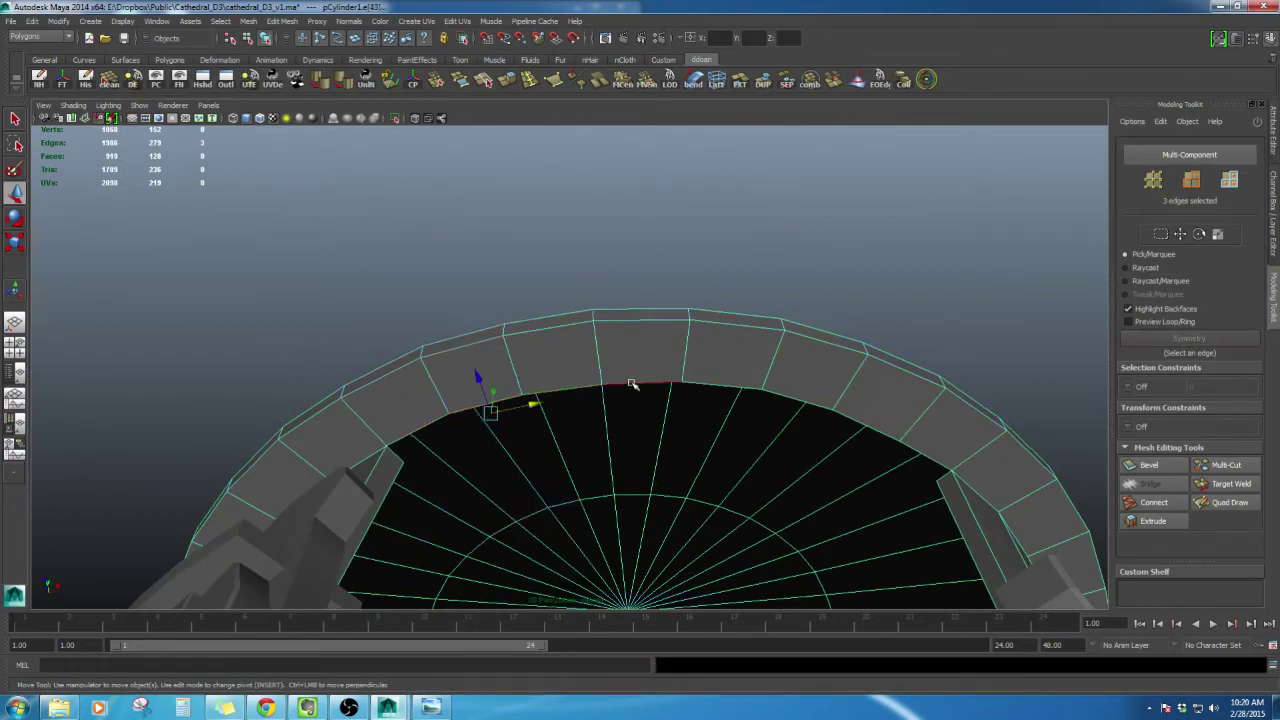
shift+click(632, 384)
alt+drag(632, 384, 703, 368)
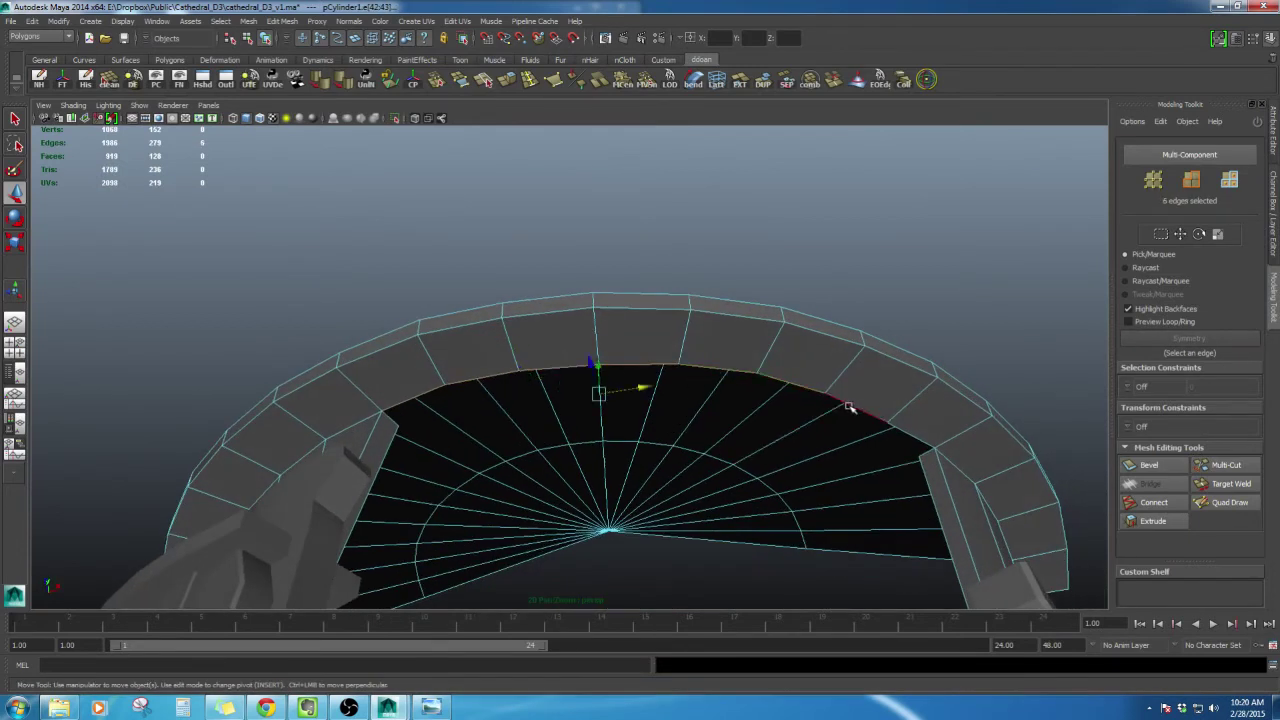
alt+drag(879, 486, 806, 457)
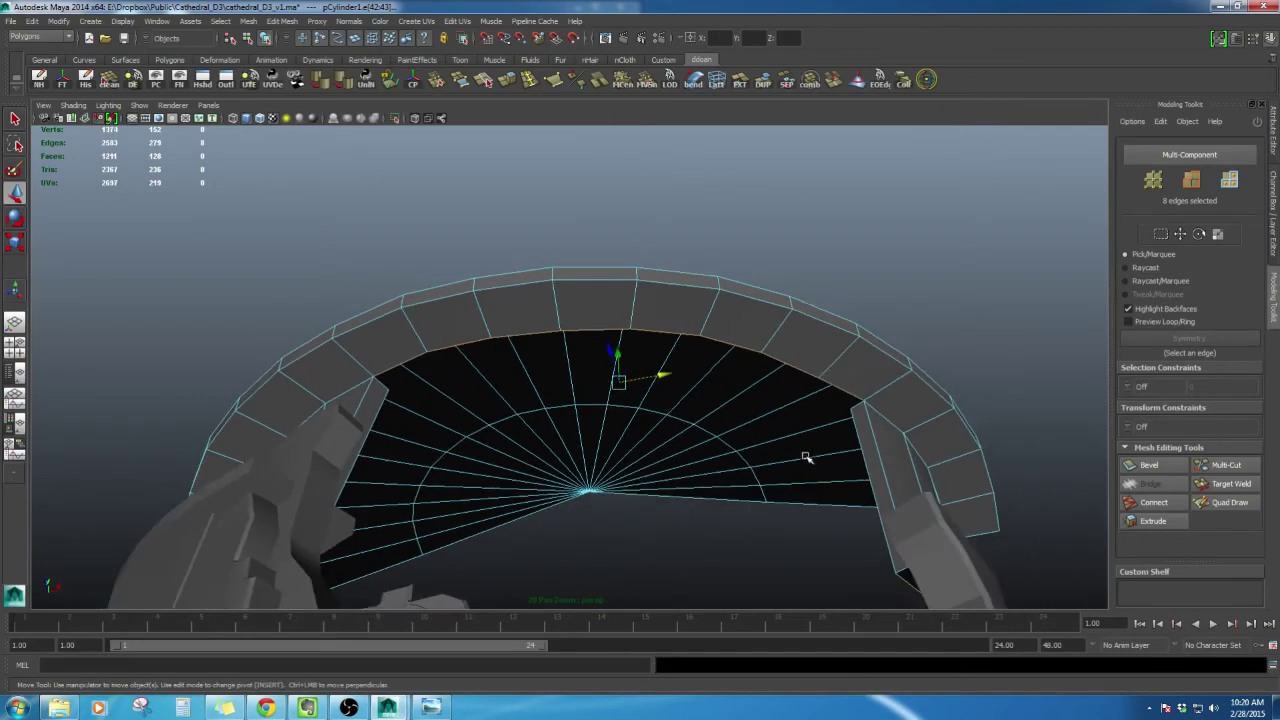
click(514, 84)
mouse_move(690, 330)
alt+mouse_down()
mouse_move(621, 362)
mouse_move(646, 329)
mouse_move(660, 376)
mouse_move(698, 358)
alt+mouse_up()
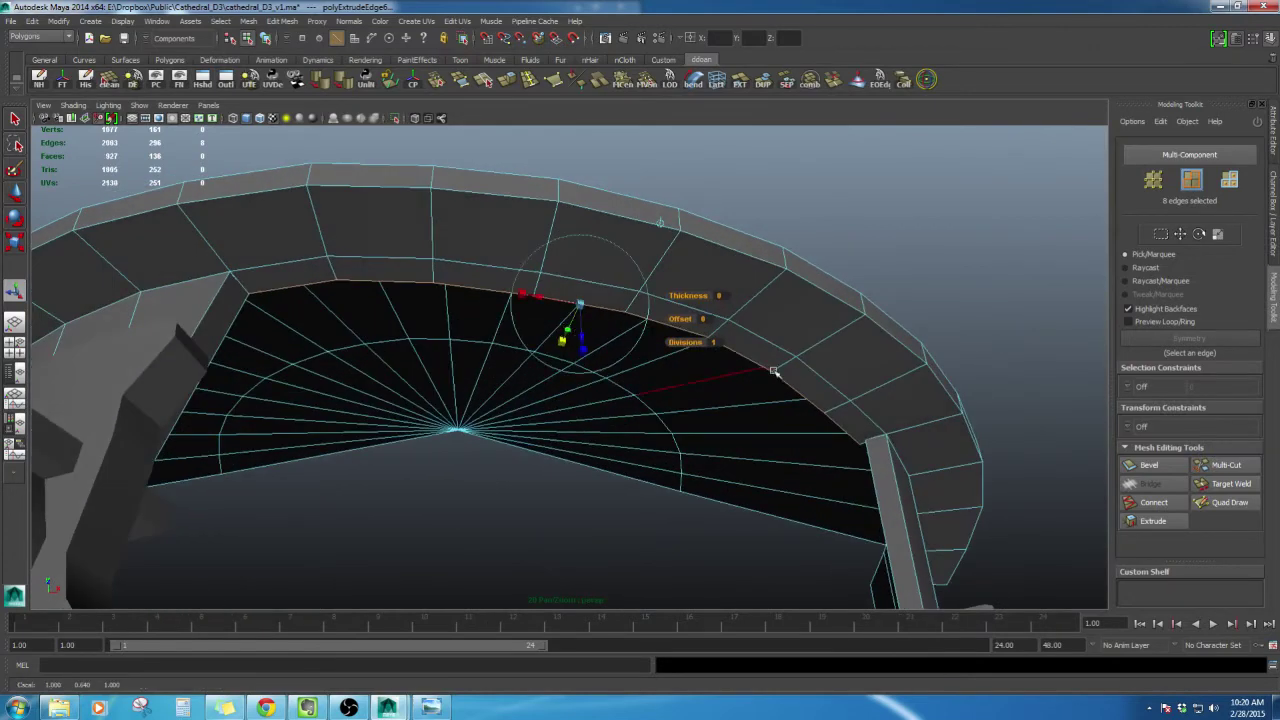
alt+drag(774, 371, 717, 366)
key(w)
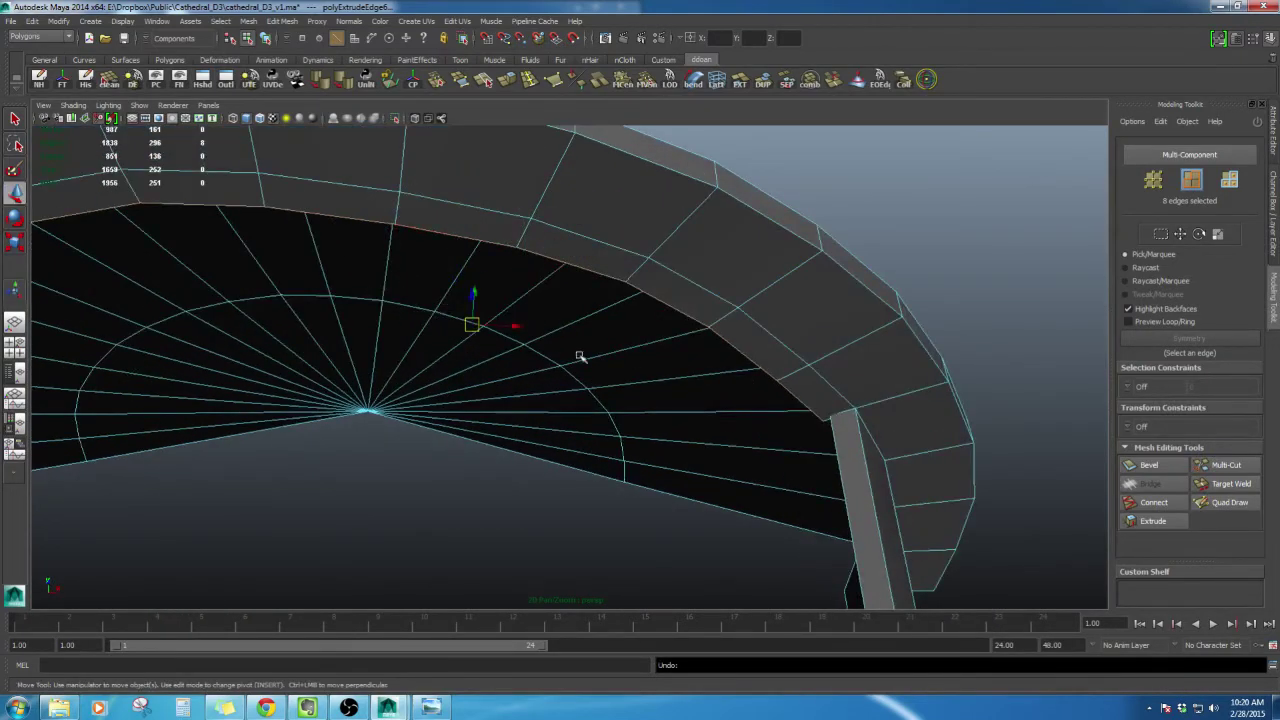
alt+drag(579, 356, 547, 320)
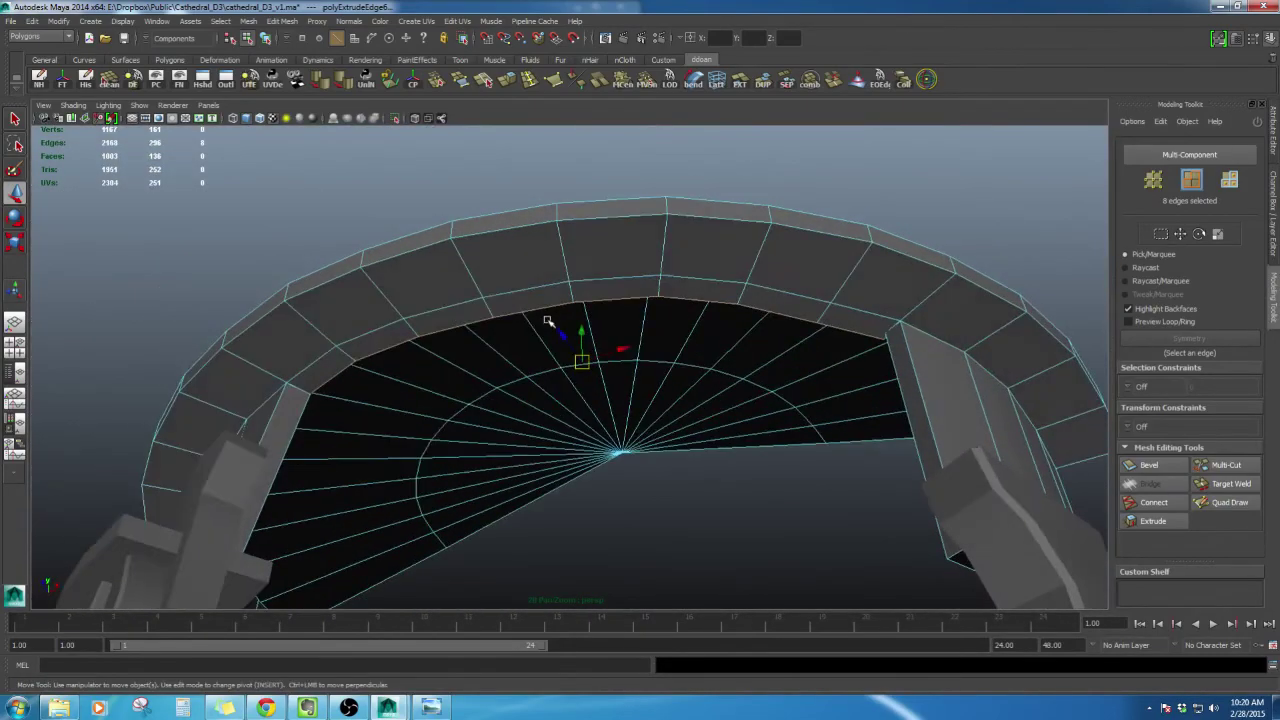
key(ctrl+z)
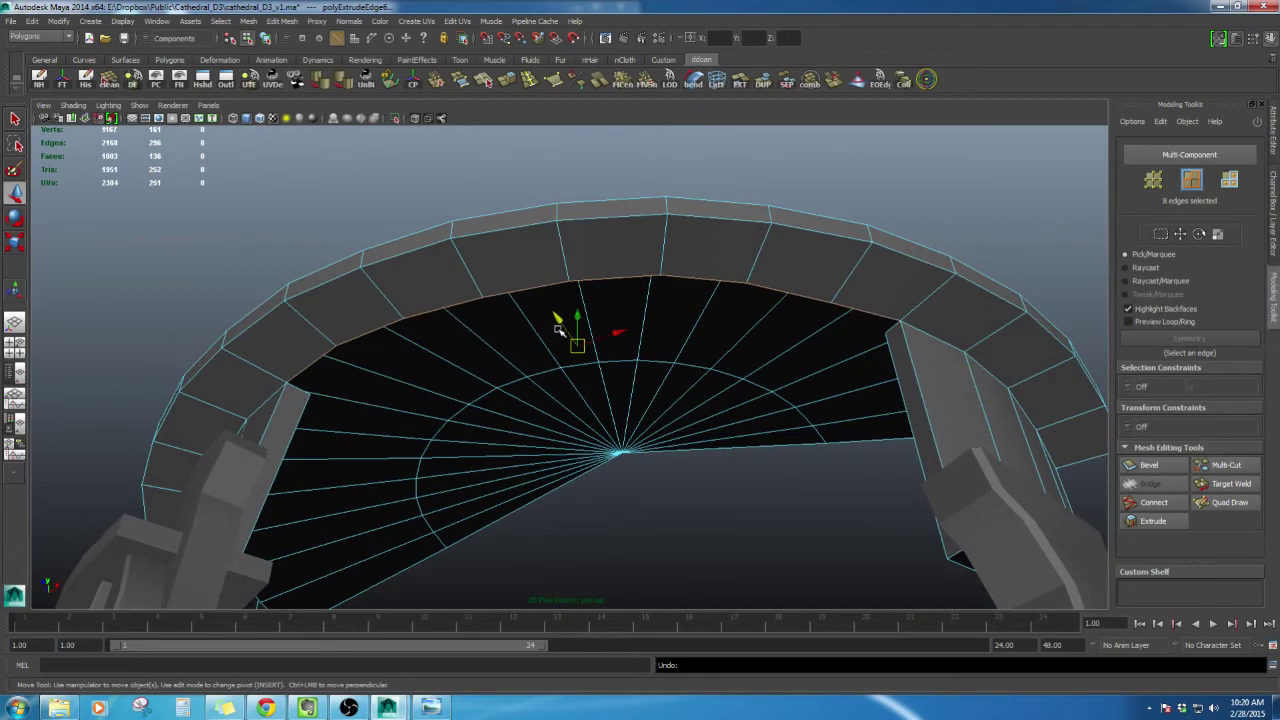
alt+drag(559, 331, 474, 148)
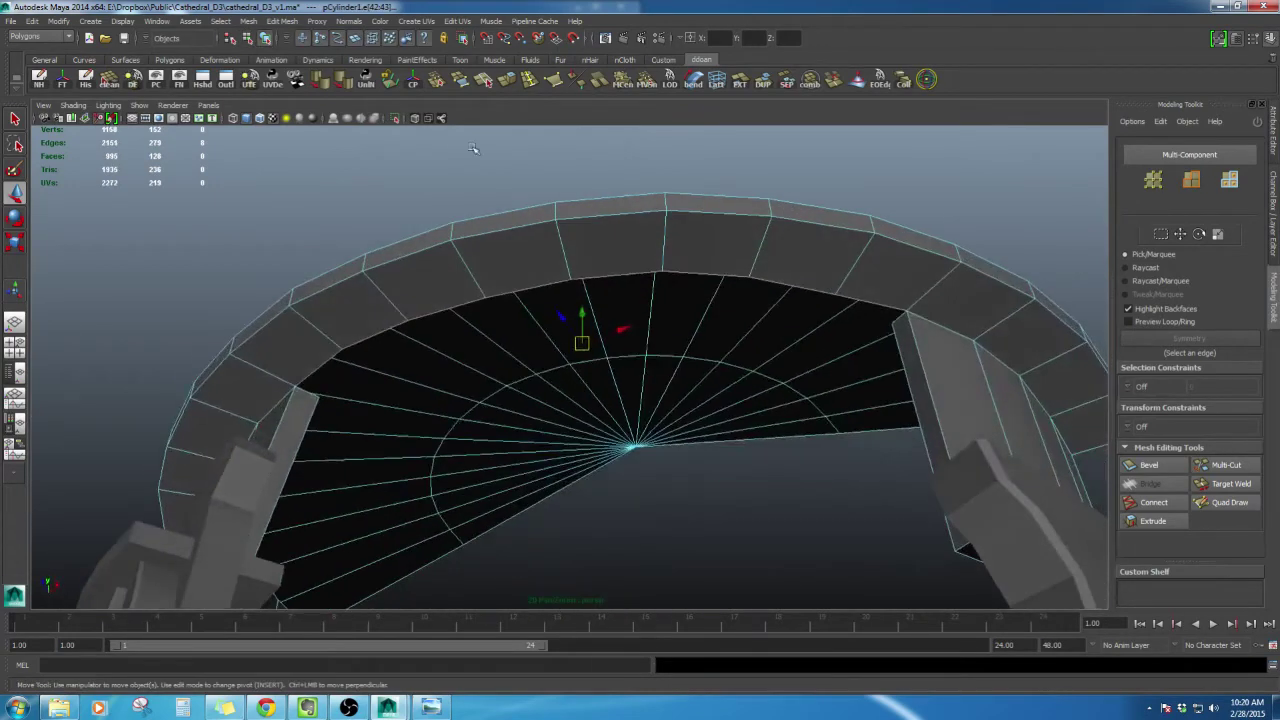
Extrude the selected inner rim edges inward to form a narrow strip between the two wall sections
click(507, 80)
alt+drag(540, 380, 527, 296)
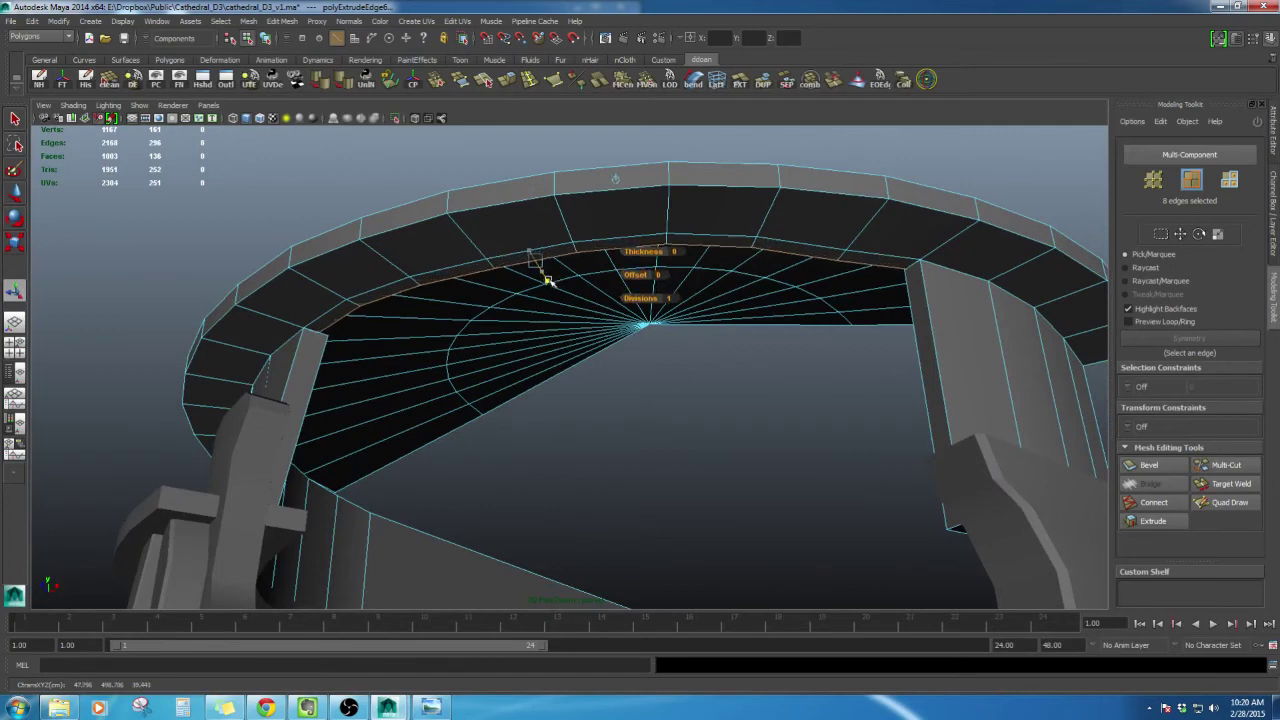
alt+drag(549, 283, 677, 326)
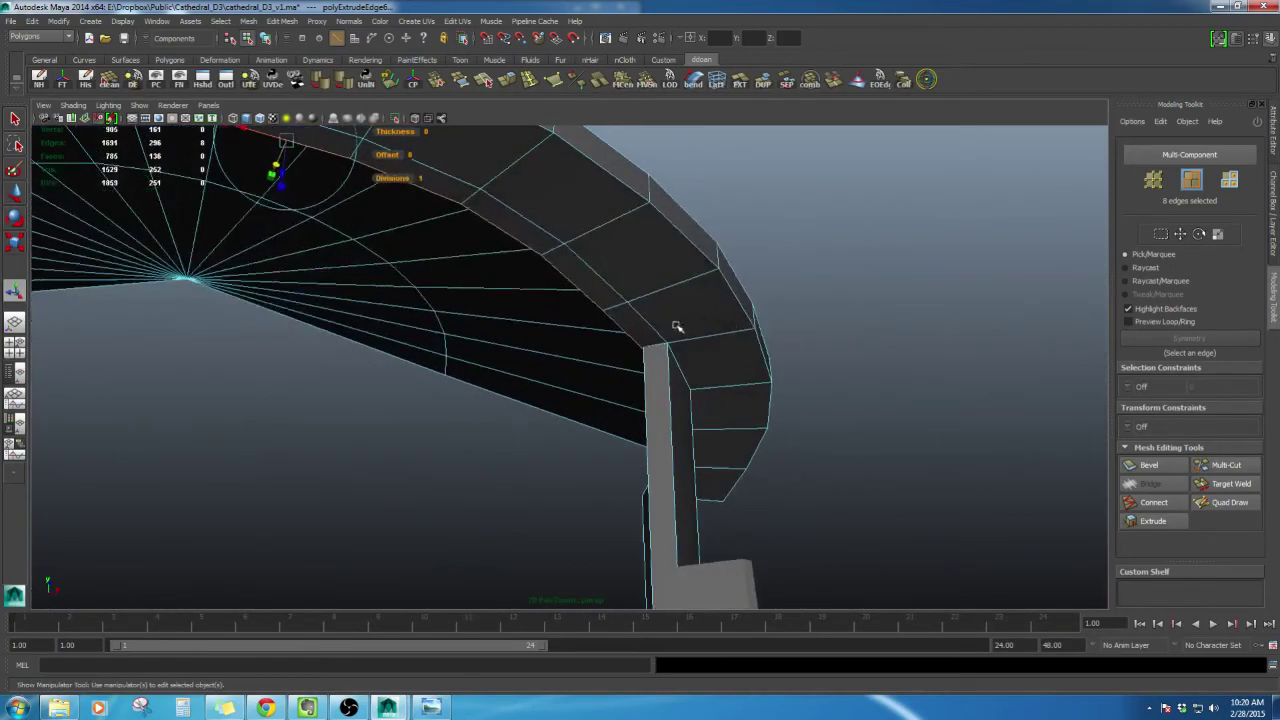
Move the end vertices of the extruded strip onto the inner top corners of both wall sections and merge them
key(w)
right_drag(663, 310, 631, 313)
mouse_move(631, 313)
alt+mouse_down()
mouse_move(700, 354)
mouse_move(620, 309)
mouse_move(643, 313)
alt+mouse_up()
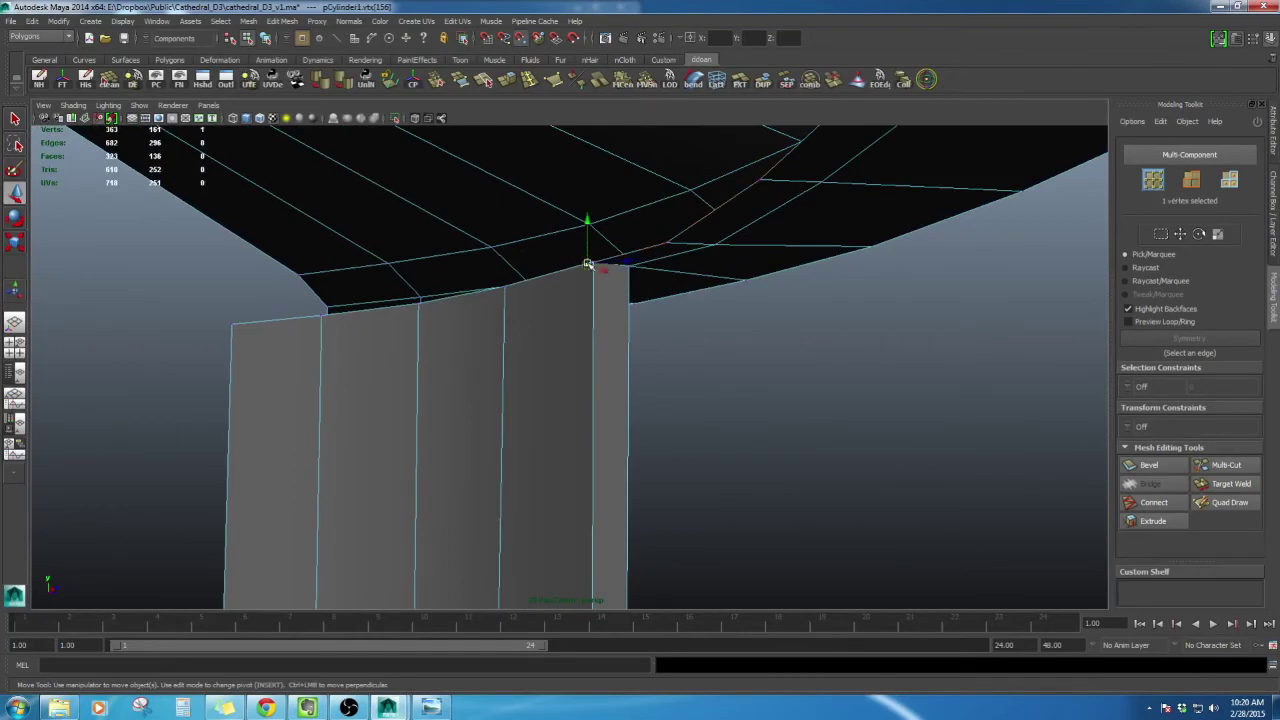
alt+drag(631, 283, 593, 408)
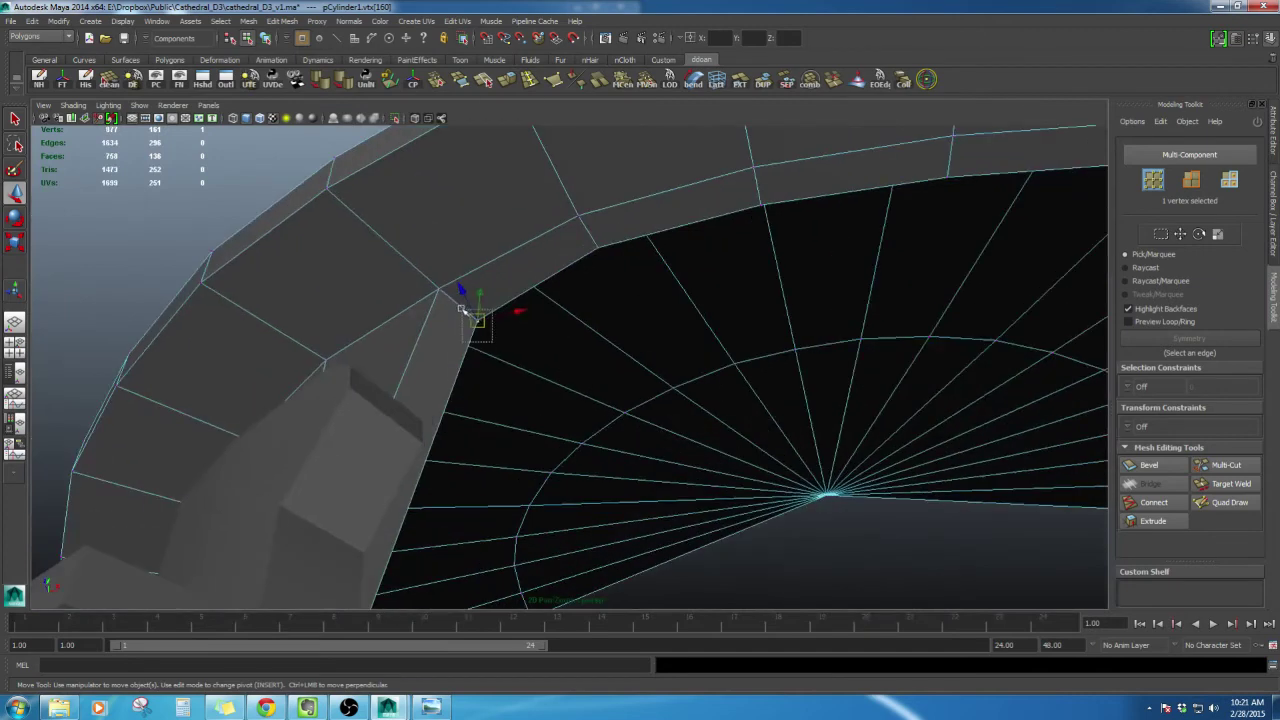
alt+drag(463, 309, 847, 381)
shift+right_drag(862, 378, 905, 312)
Select the inner edges beneath the roof rim around both wall sections, including the top edge of the long straight wall
alt+drag(863, 309, 666, 316)
right_drag(664, 314, 666, 284)
alt+drag(664, 290, 552, 433)
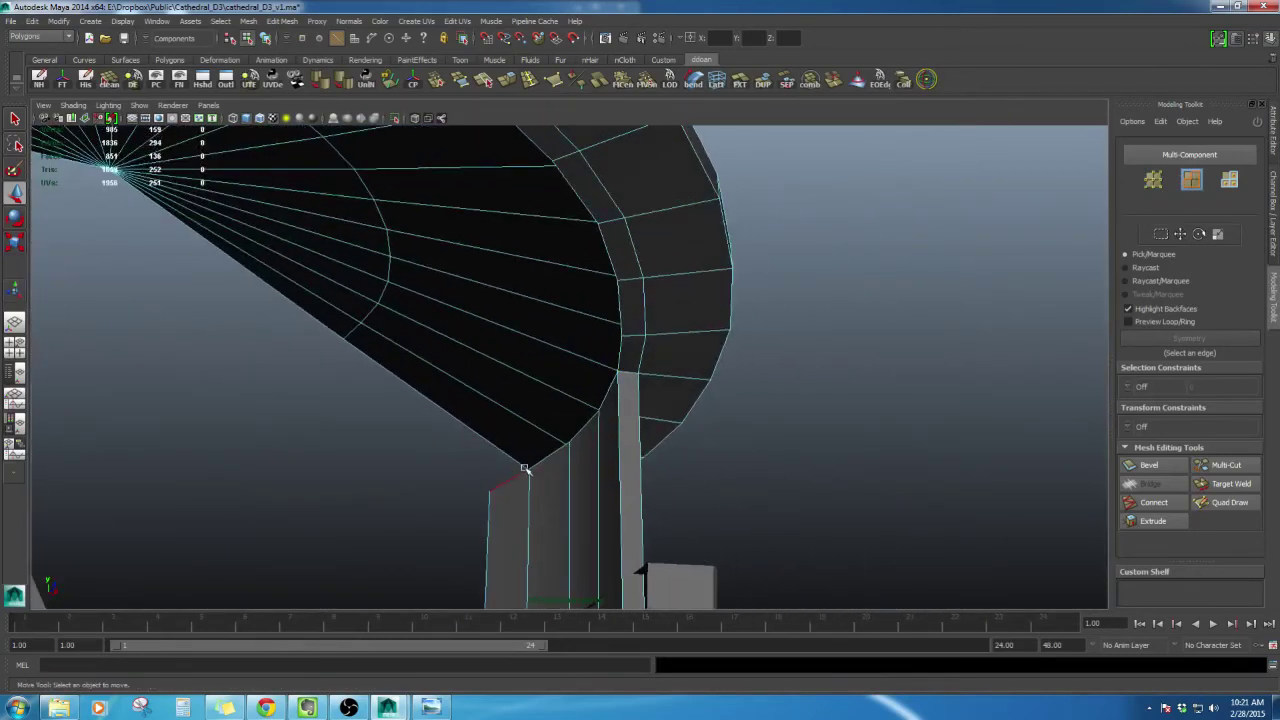
click(524, 469)
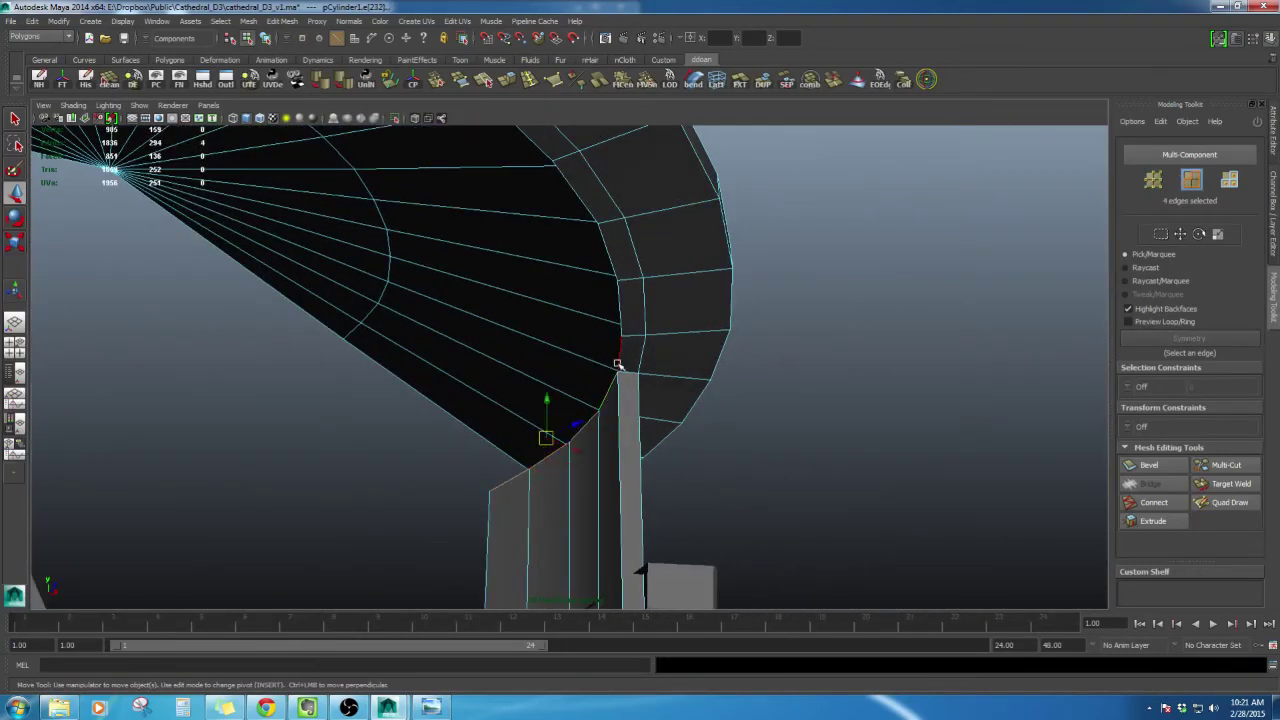
alt+drag(619, 308, 543, 317)
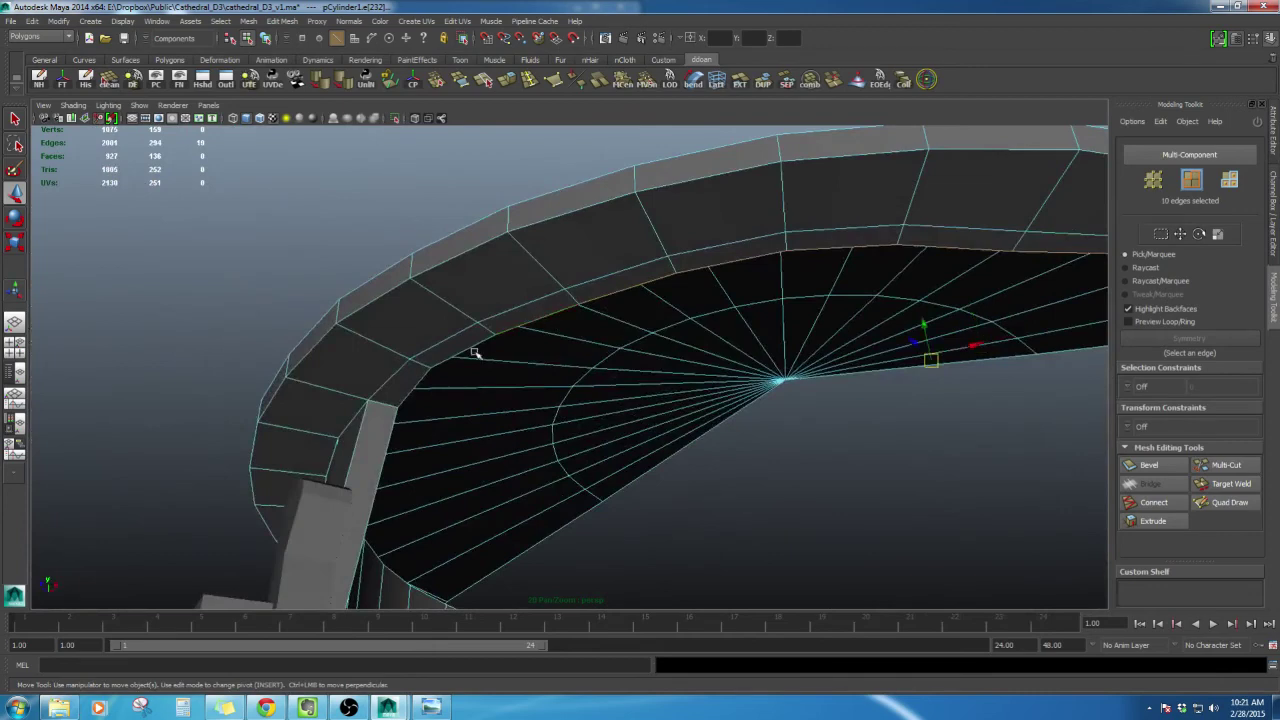
alt+drag(423, 382, 469, 360)
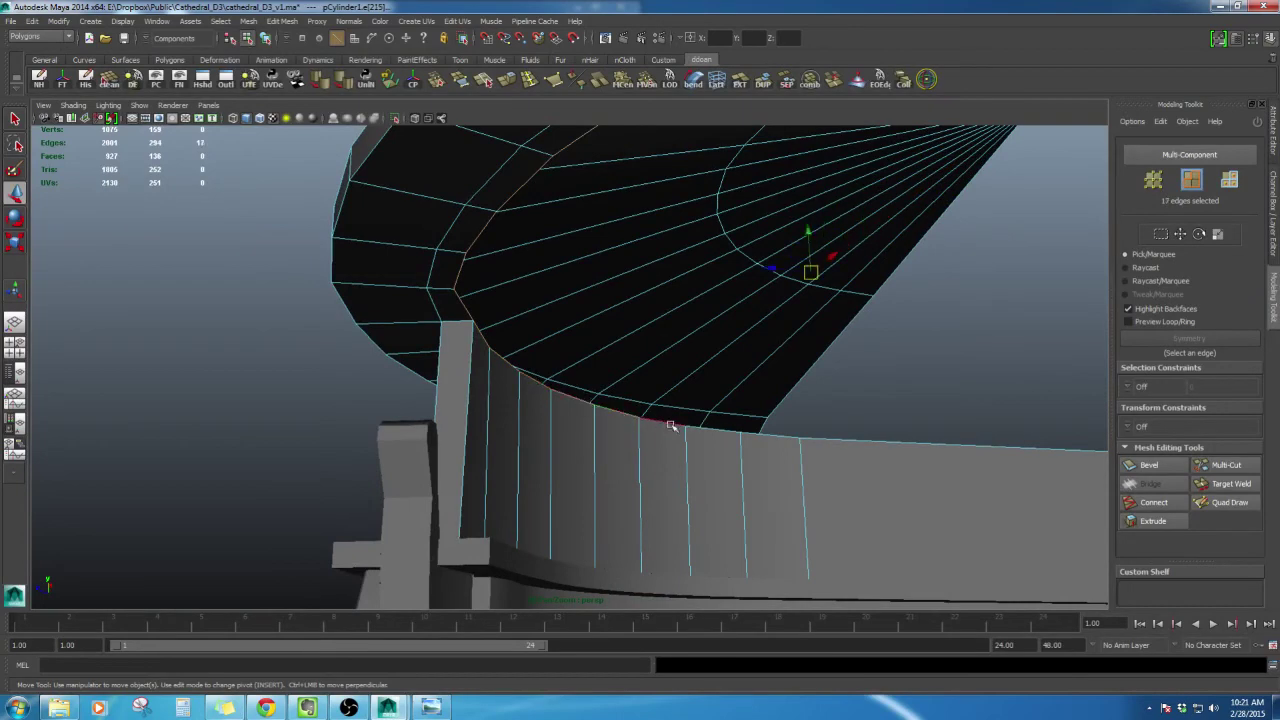
shift+click(813, 437)
alt+right_drag(813, 437, 757, 431)
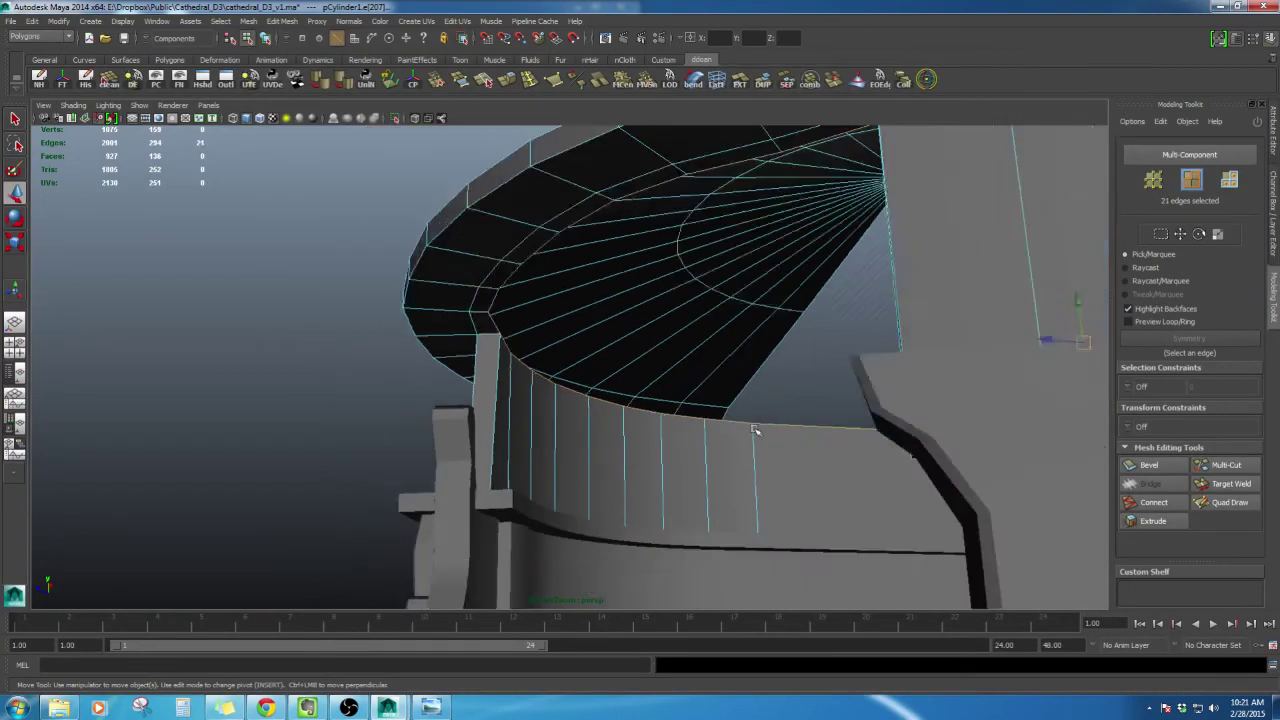
alt+drag(757, 431, 897, 374)
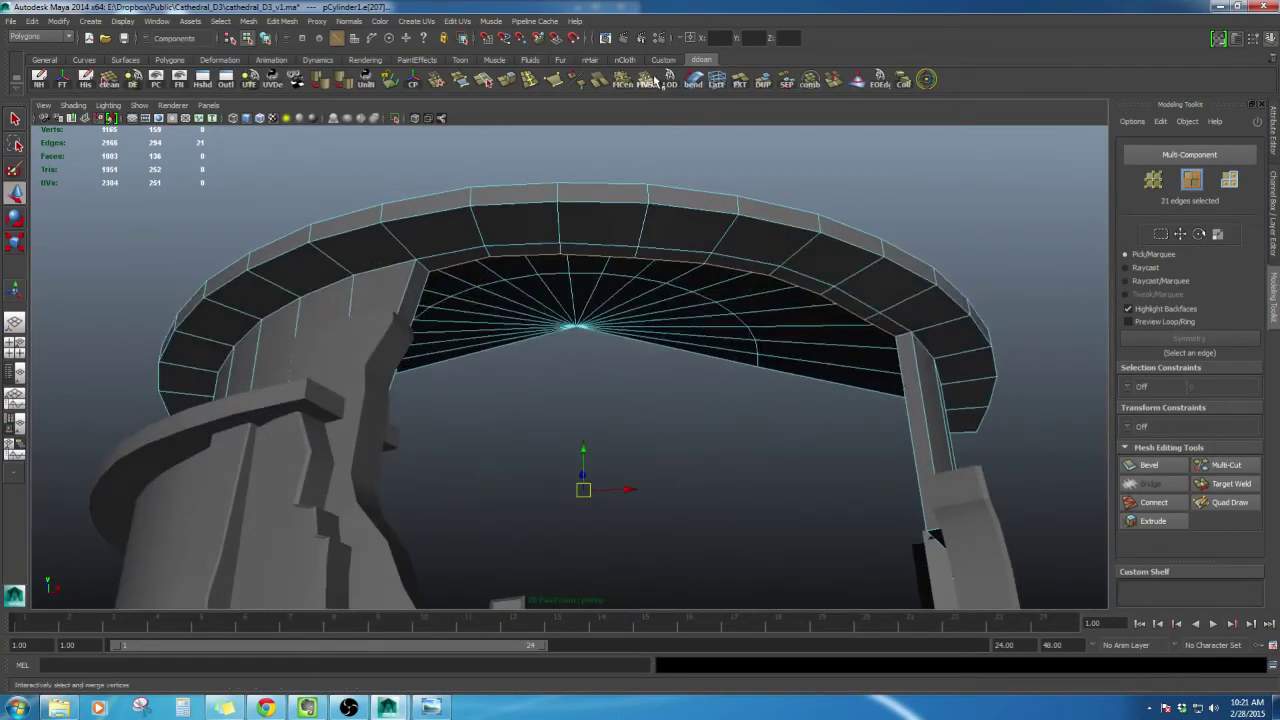
click(508, 84)
alt+drag(677, 354, 573, 398)
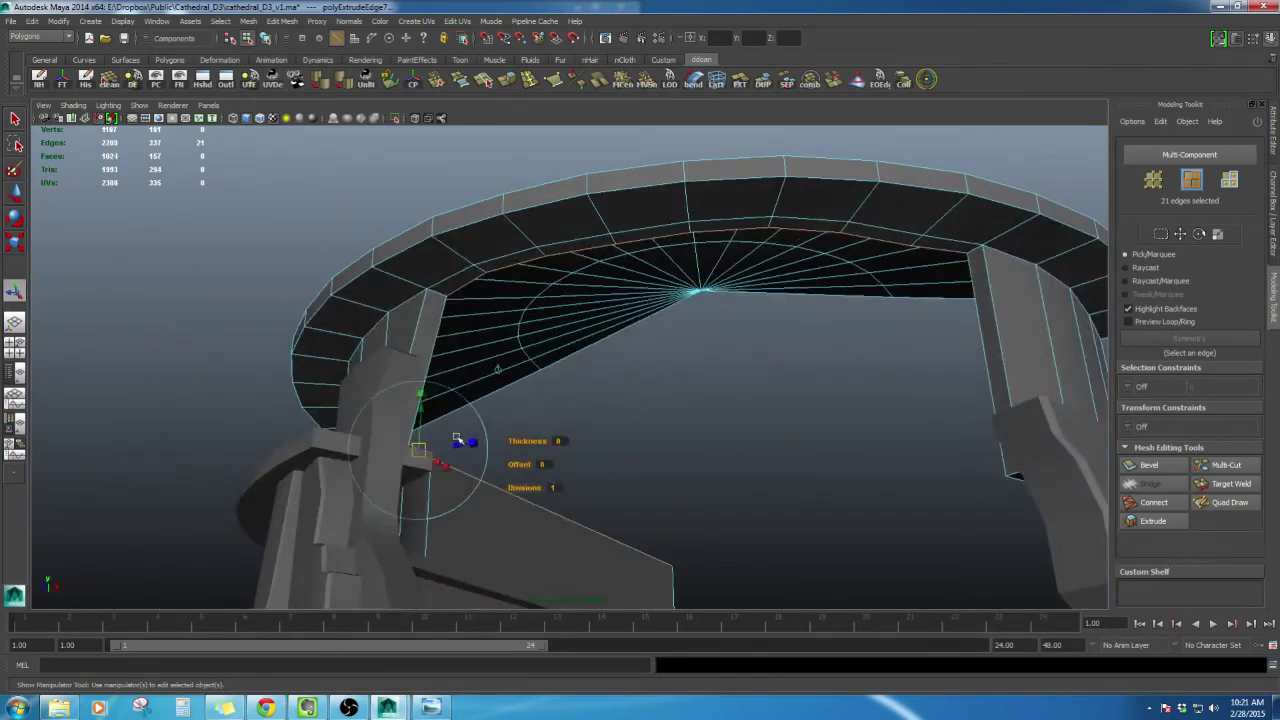
drag(457, 440, 571, 436)
key(ctrl+z)
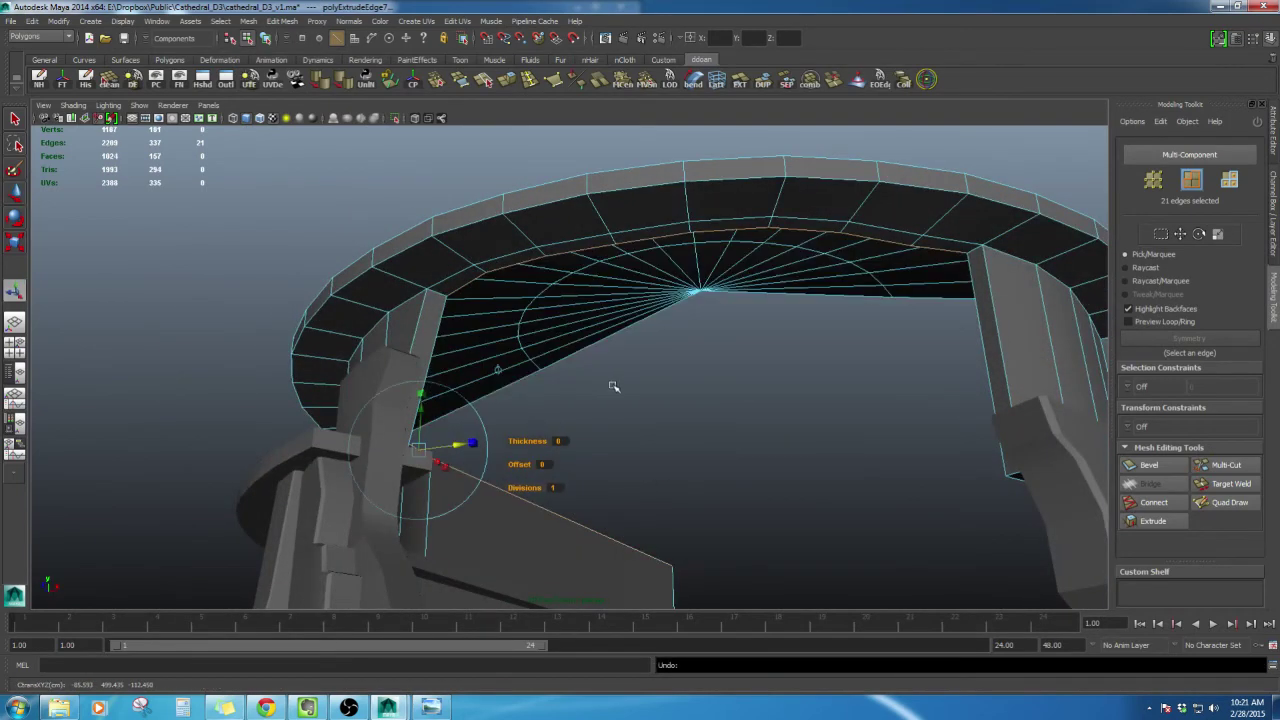
alt+drag(613, 386, 572, 398)
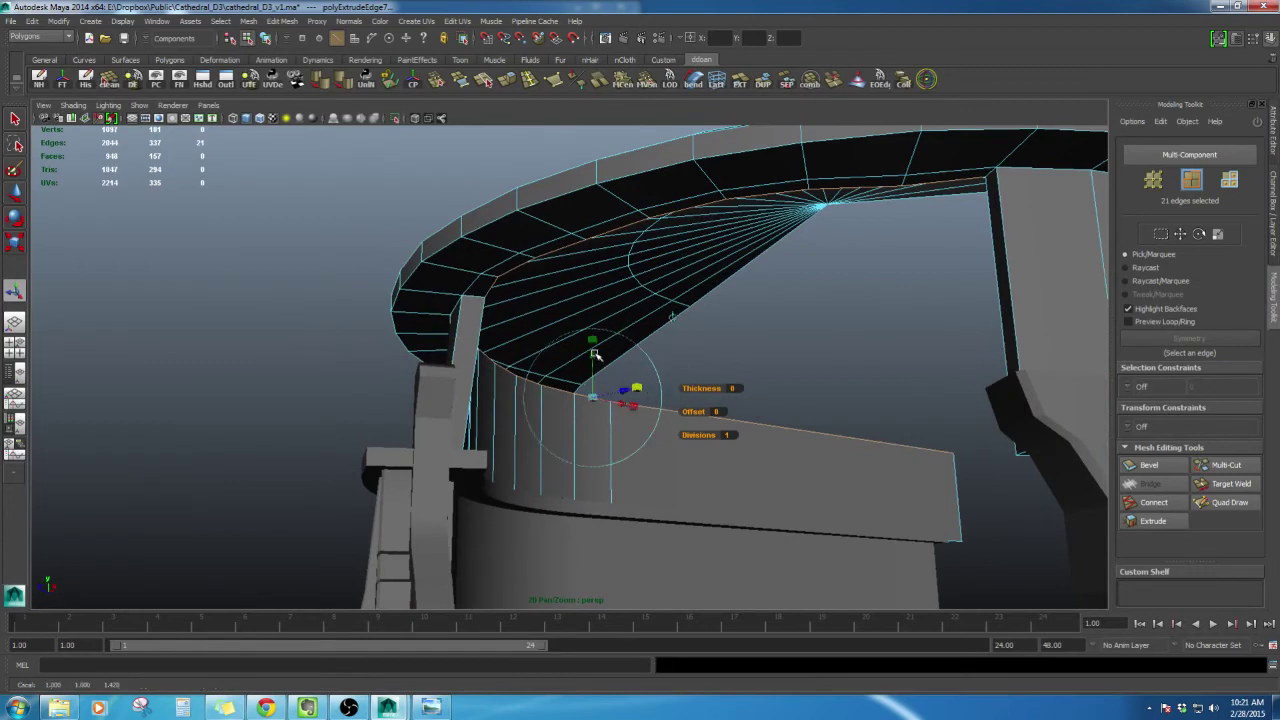
drag(633, 390, 631, 355)
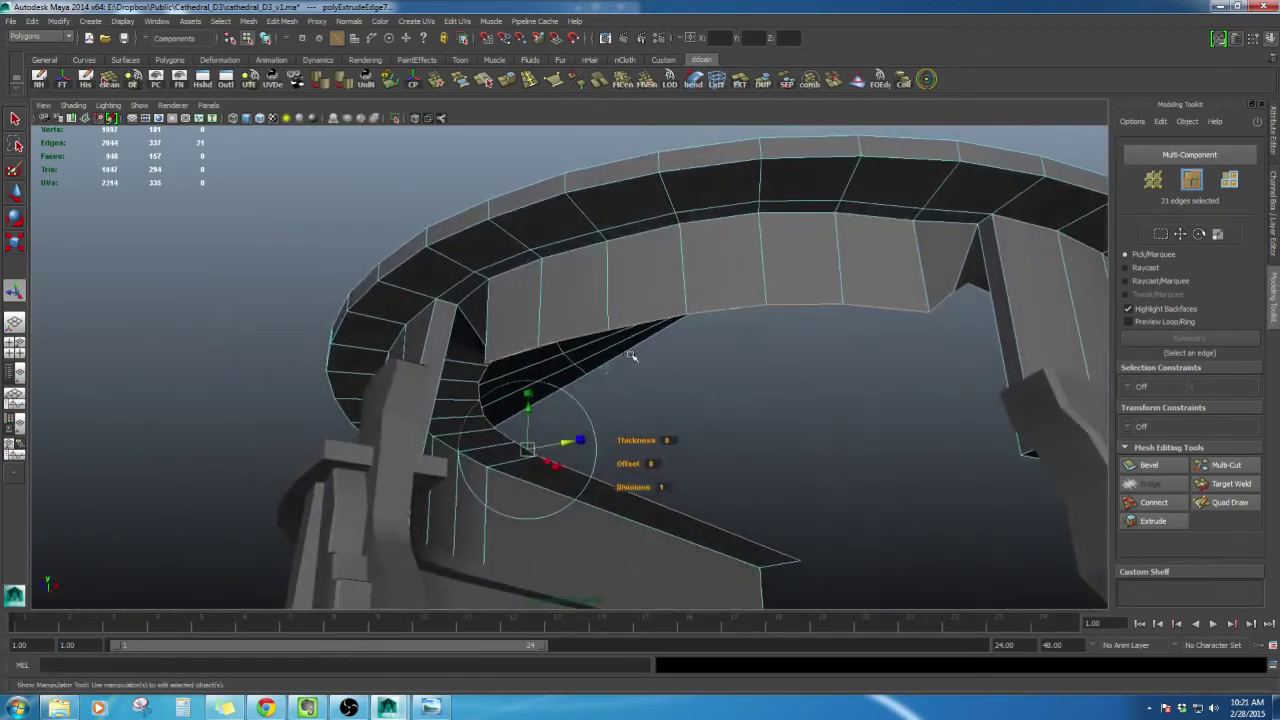
drag(578, 441, 813, 467)
scroll(613, 430, down, 5)
alt+drag(683, 437, 872, 522)
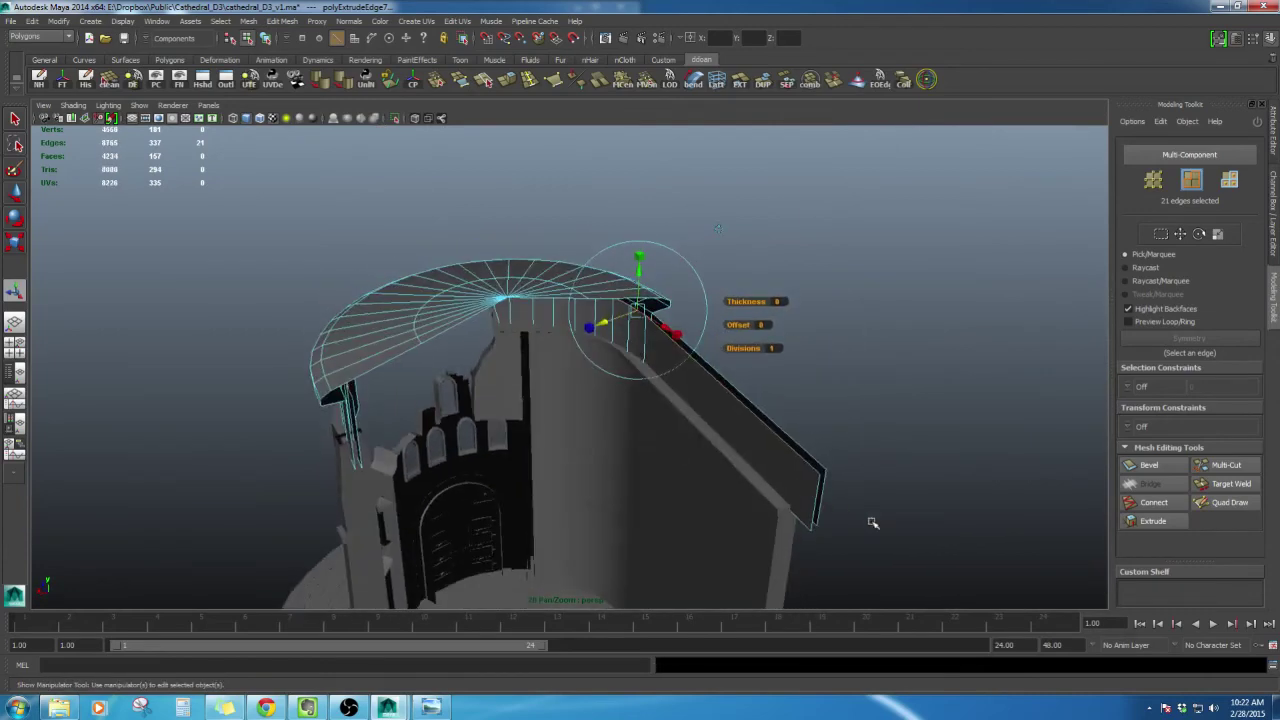
Deselect the long straight wall's top edge, then extrude the remaining inner rim edges inward, scaled to 0.4
alt+drag(755, 348, 757, 445)
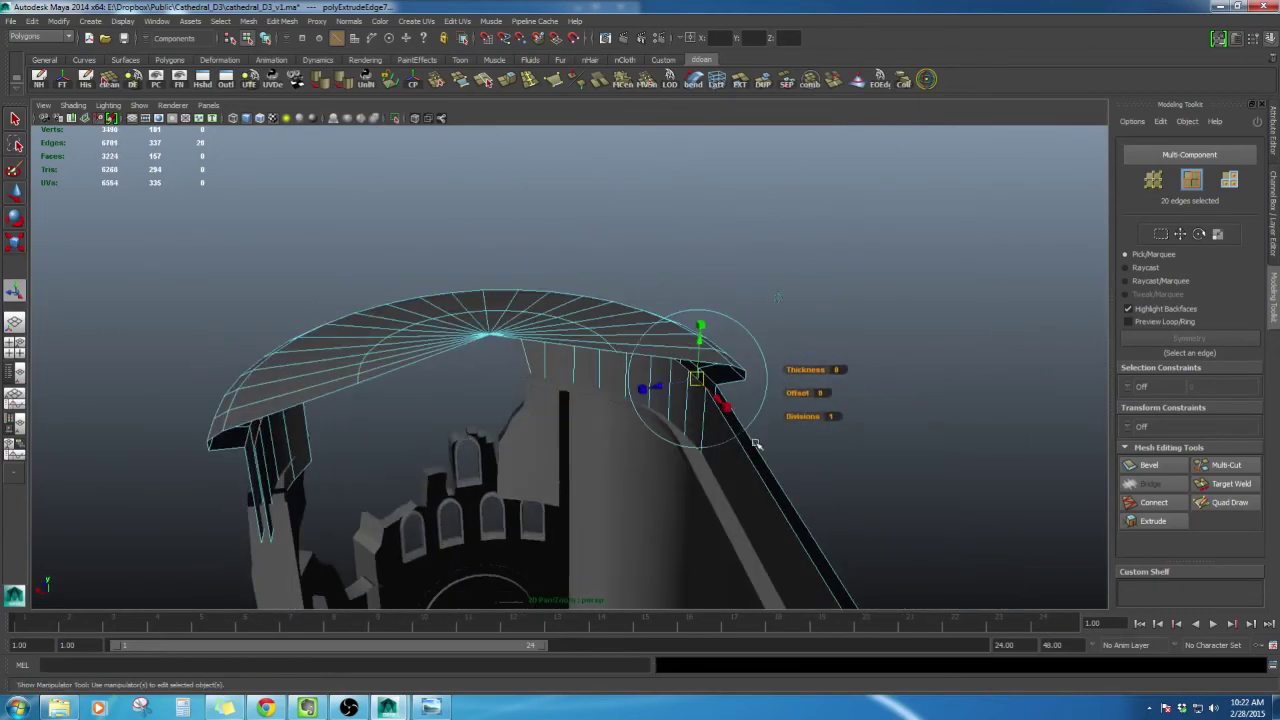
alt+drag(633, 392, 698, 453)
scroll(706, 480, up, 3)
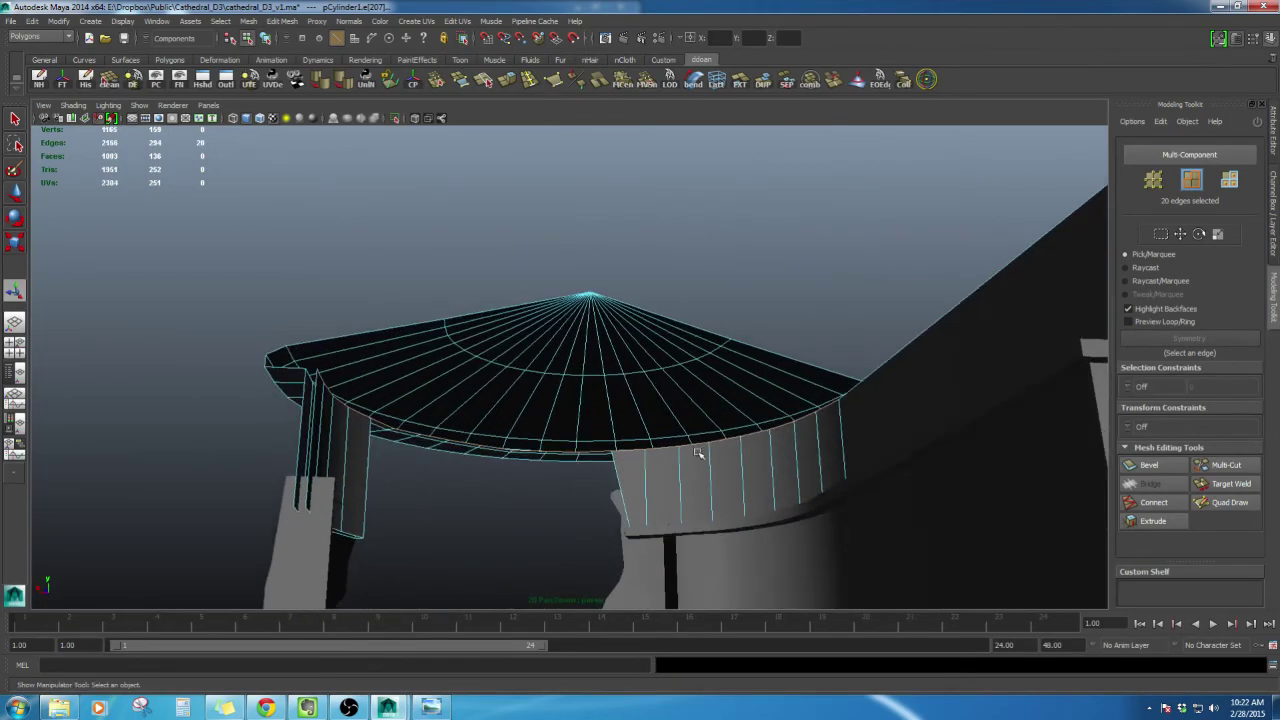
shift+right_drag(615, 441, 616, 475)
alt+drag(671, 452, 674, 442)
drag(786, 399, 724, 397)
alt+drag(582, 432, 666, 446)
key(ctrl+z)
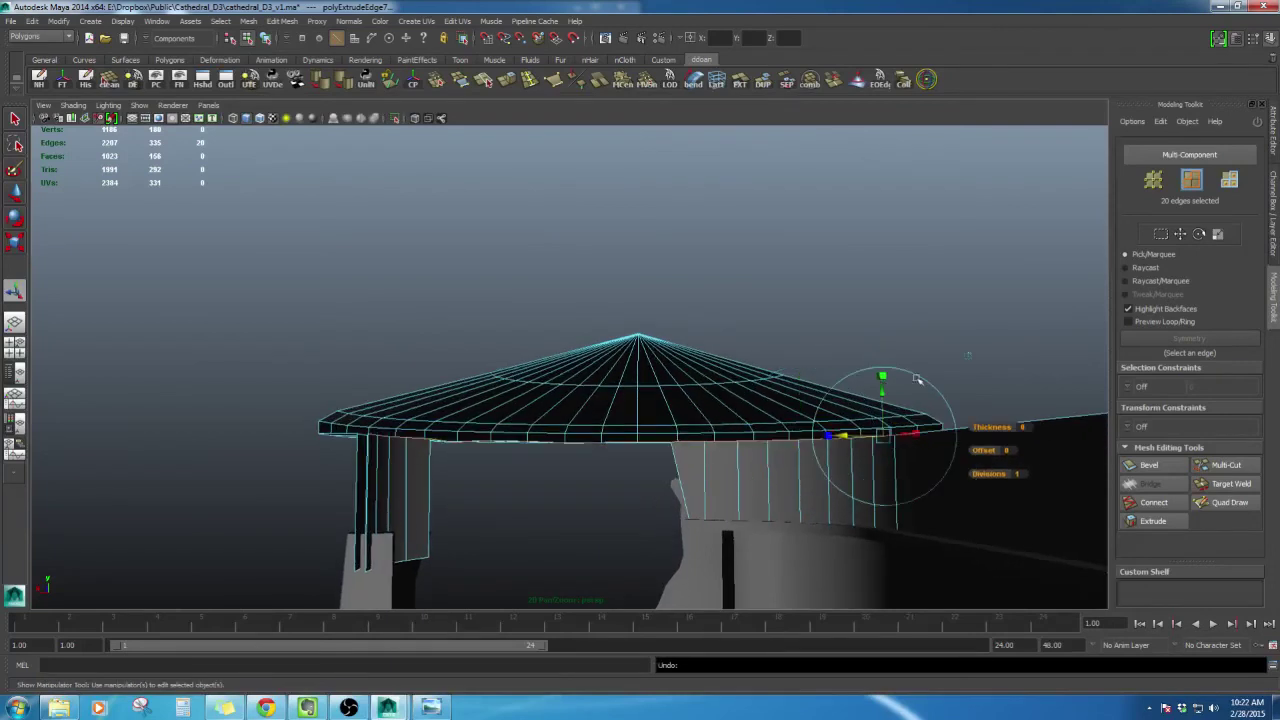
alt+drag(801, 418, 638, 388)
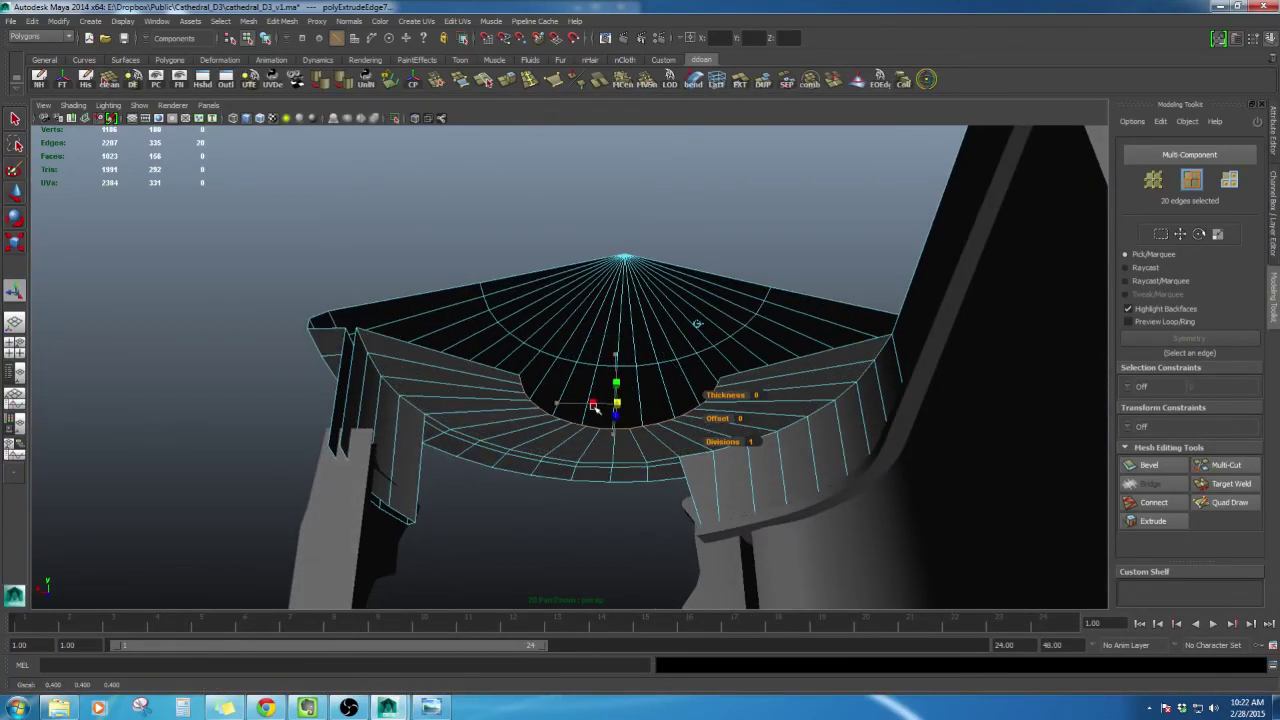
drag(593, 407, 596, 407)
Move the extruded inner edges back in the top view so the underside's ends line up with the roof's straight edge
alt+drag(612, 420, 617, 488)
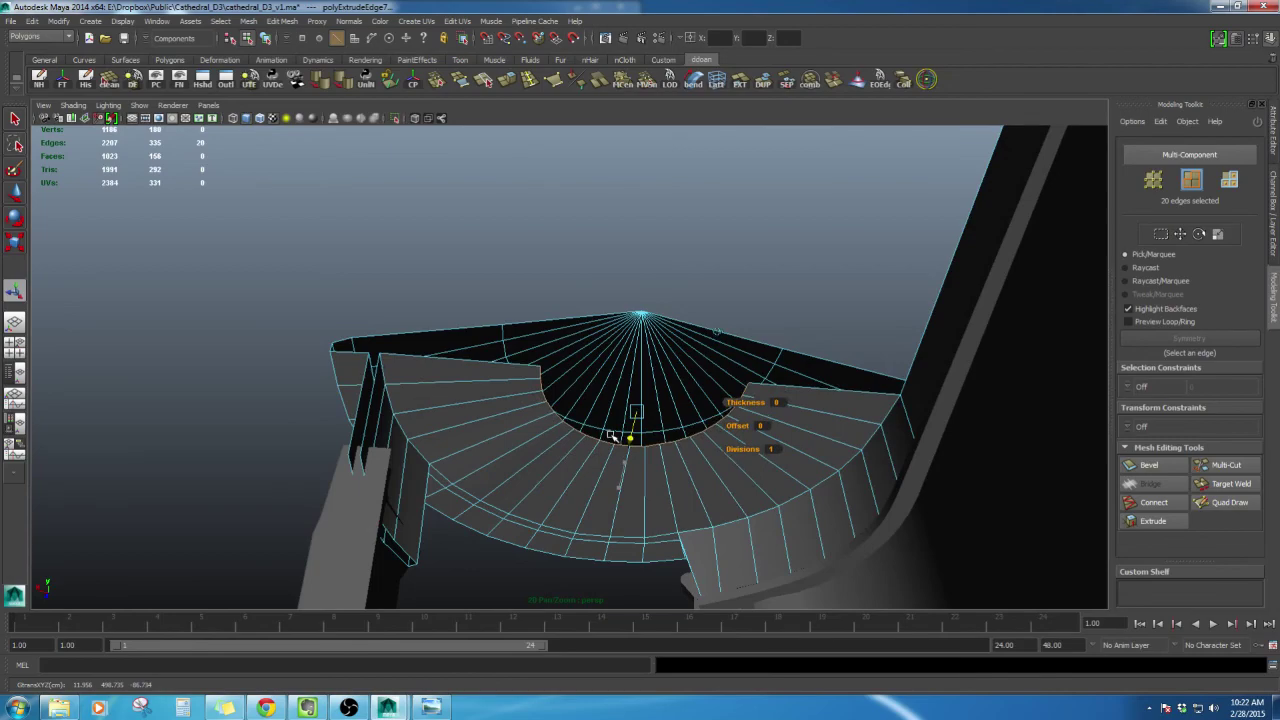
alt+drag(611, 437, 583, 594)
key(space)
key(space)
alt+middle_drag(449, 303, 426, 251)
scroll(514, 354, up, 5)
alt+middle_drag(572, 391, 663, 294)
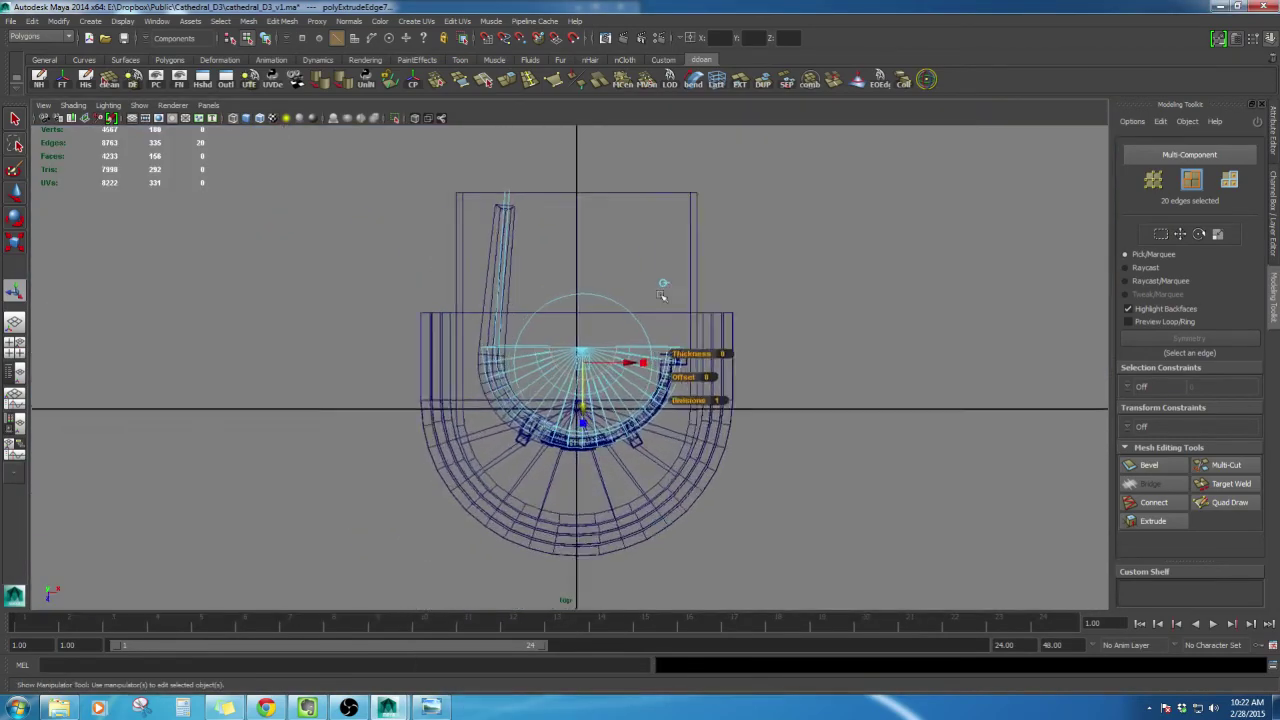
scroll(600, 326, up, 6)
scroll(596, 328, up, 2)
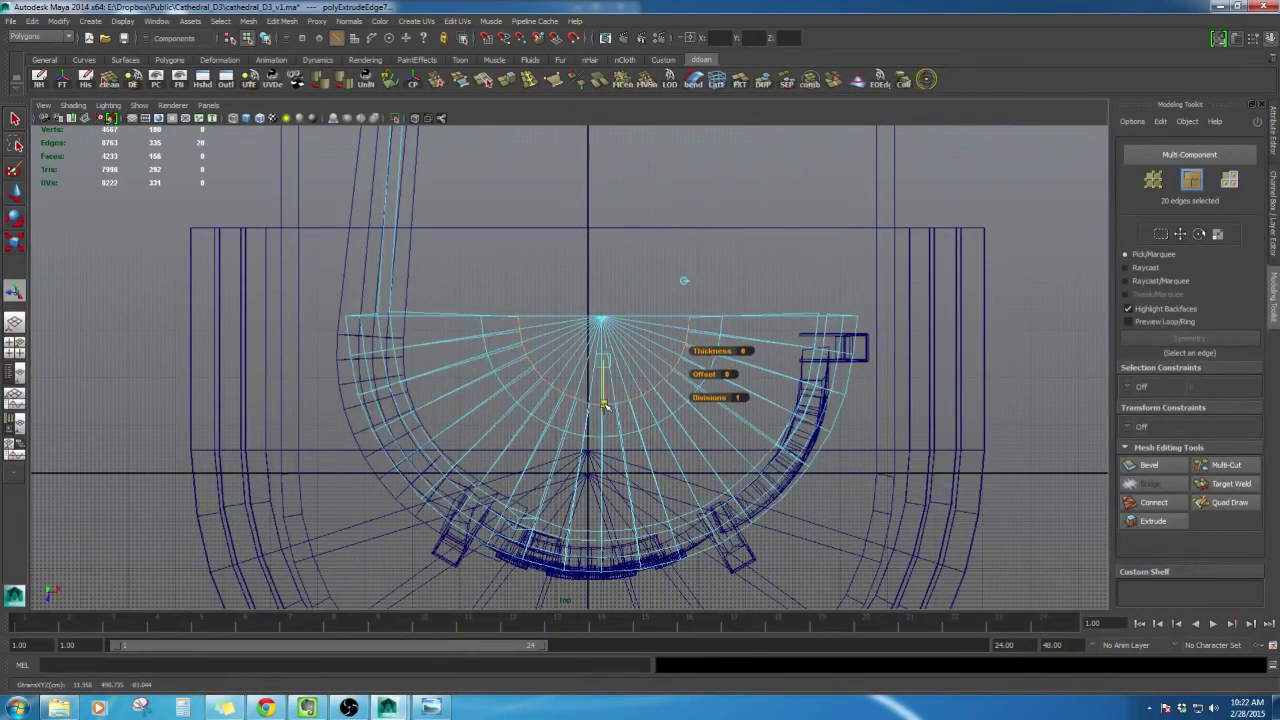
drag(603, 402, 603, 401)
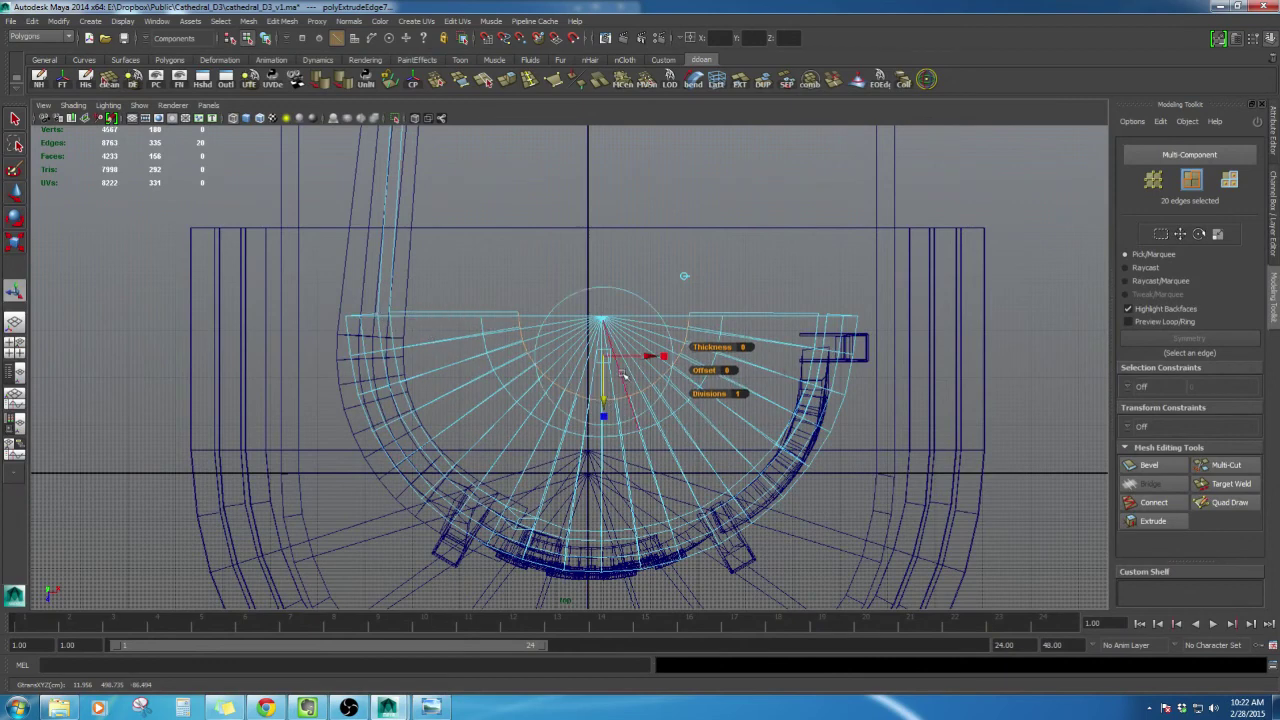
Scale the extruded inner edges down to about 0.17 and move them toward the roof's centre point
click(665, 357)
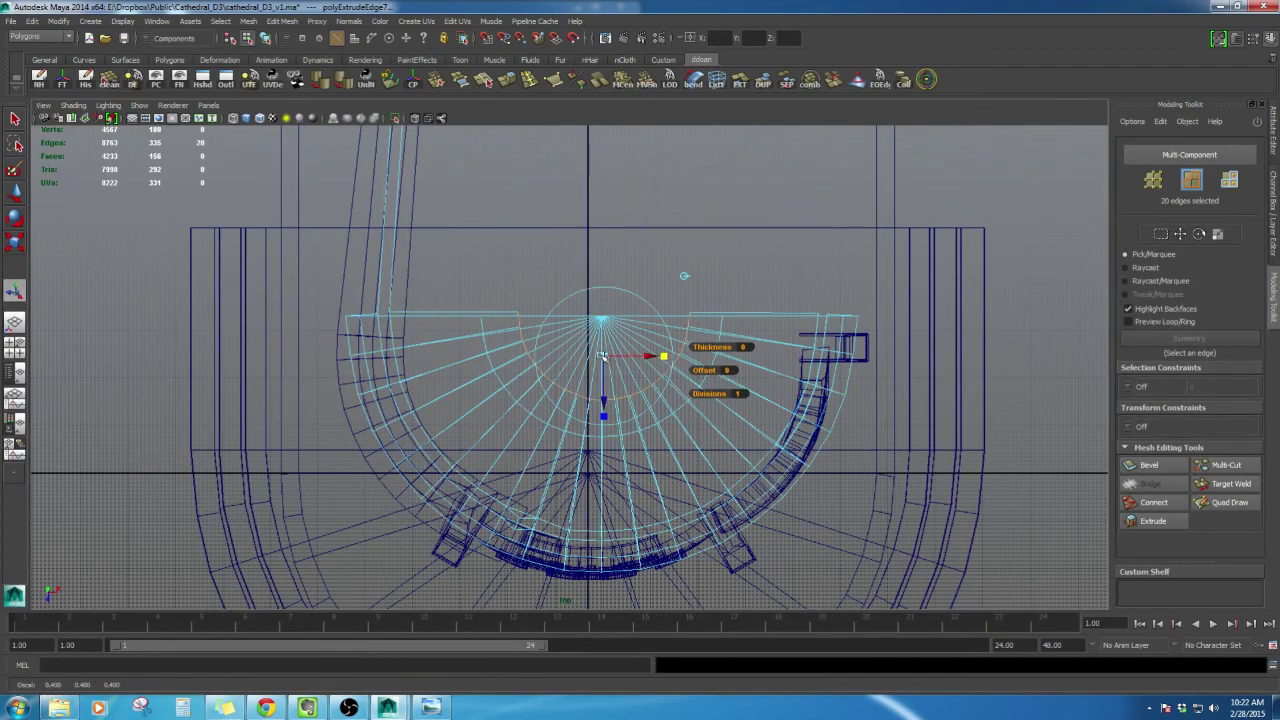
click(601, 356)
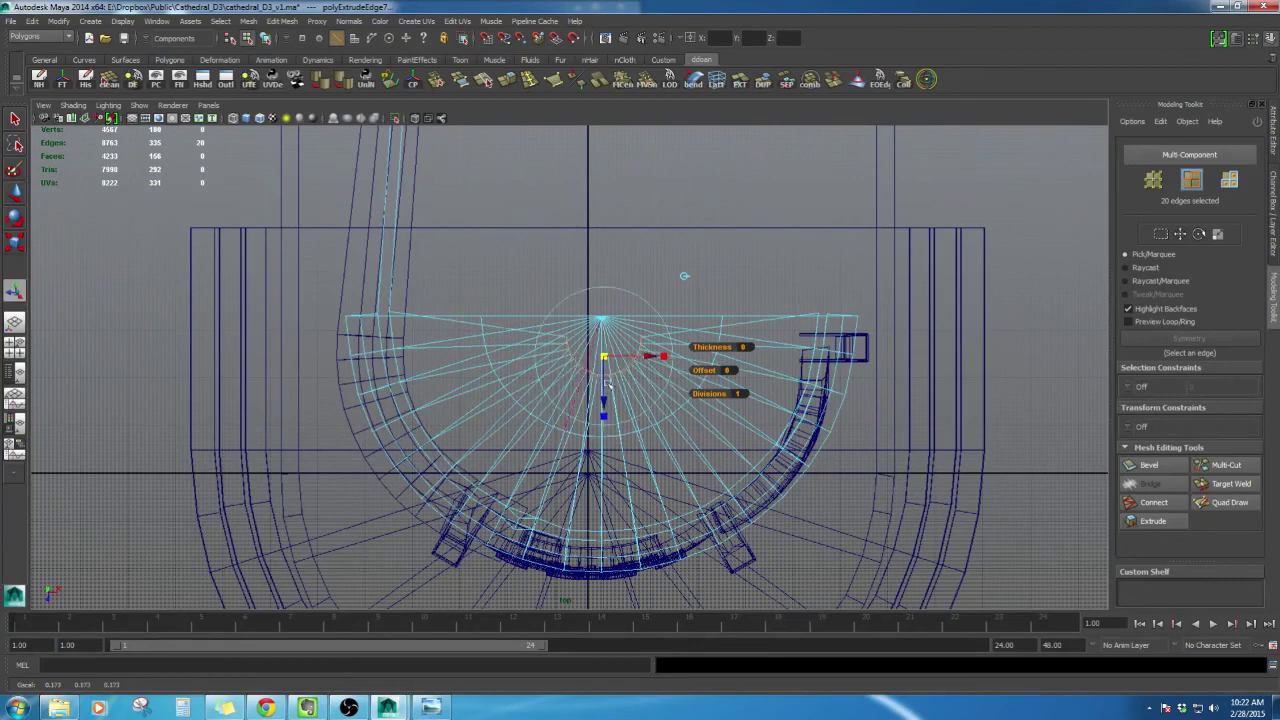
key(w)
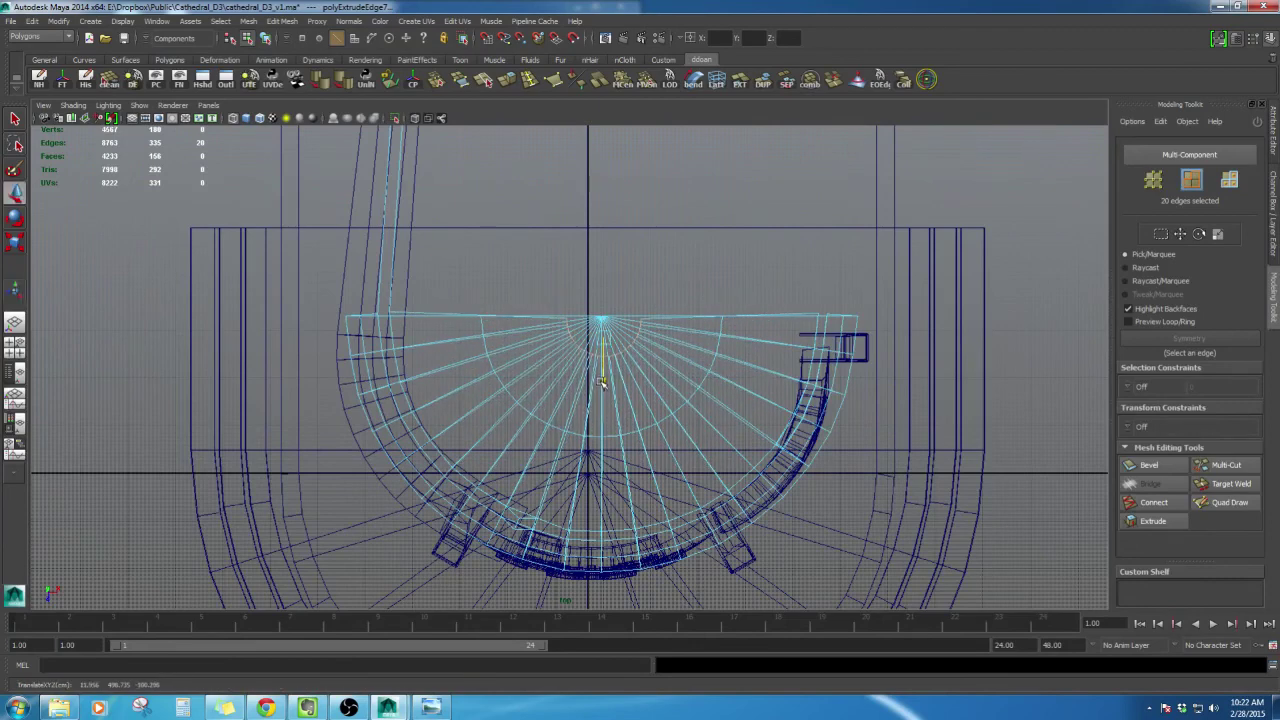
drag(601, 381, 601, 378)
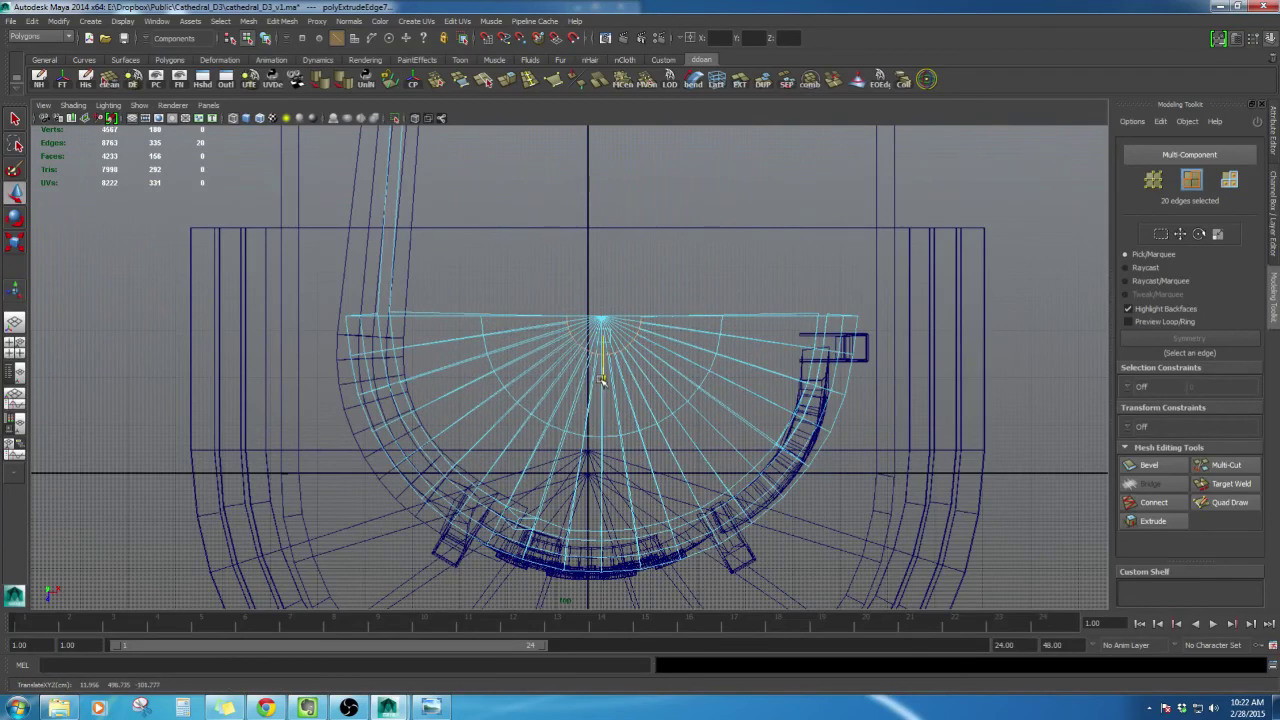
Merge the vertices of the extruded inner edges into one and move it onto the middle of the roof's straight edge
ctrl+right_drag(692, 324, 706, 258)
shift+right_click(695, 315)
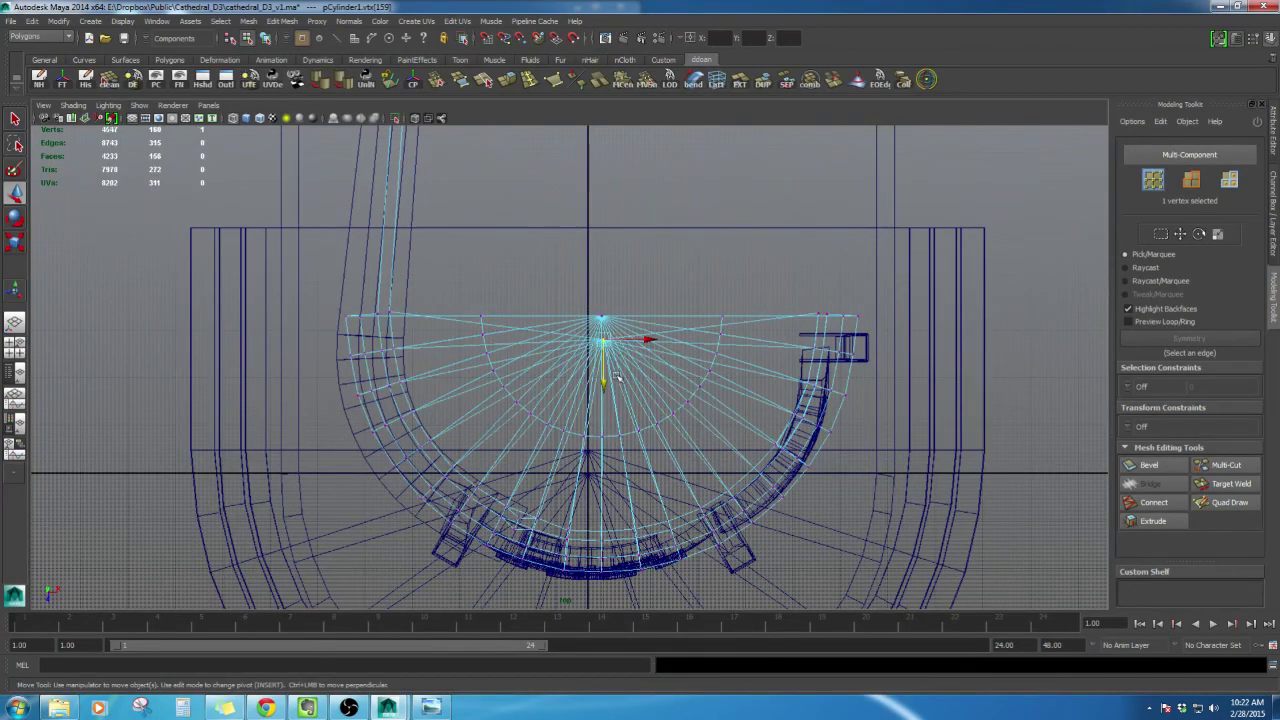
drag(617, 376, 617, 351)
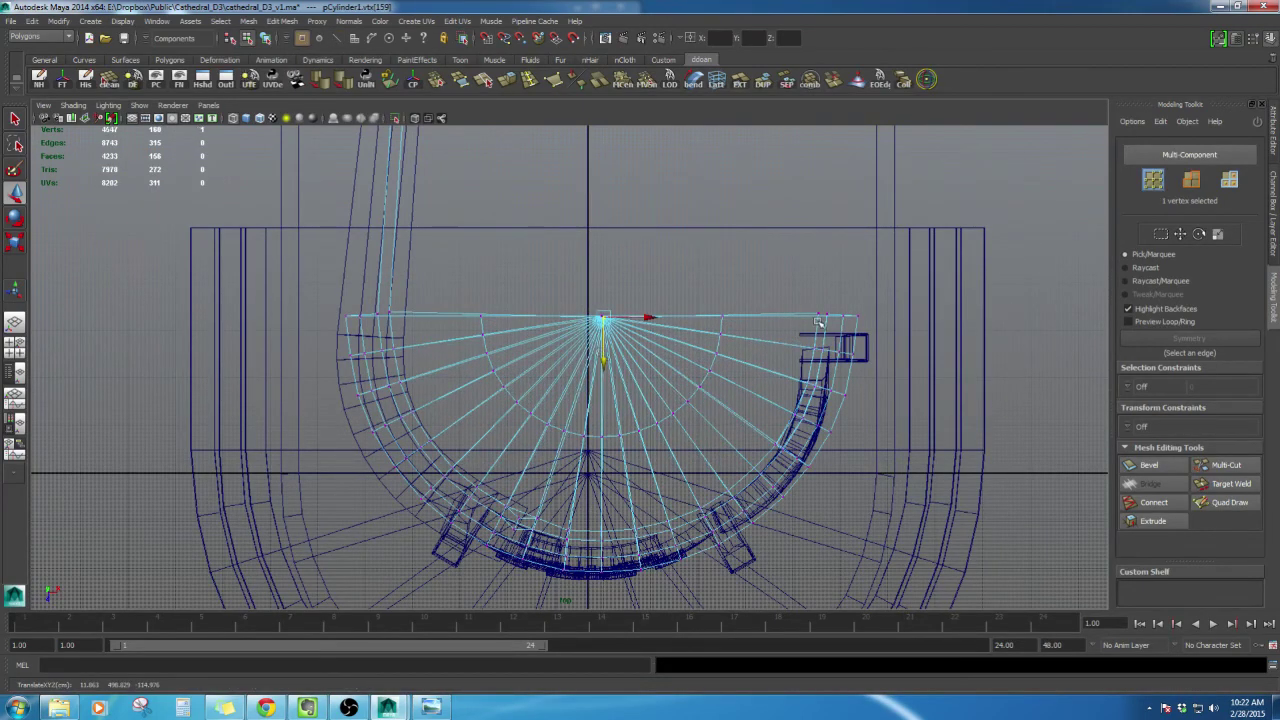
Select the two straight back edges of the closed underside, on either side of its centre vertex, in the perspective view
key(space)
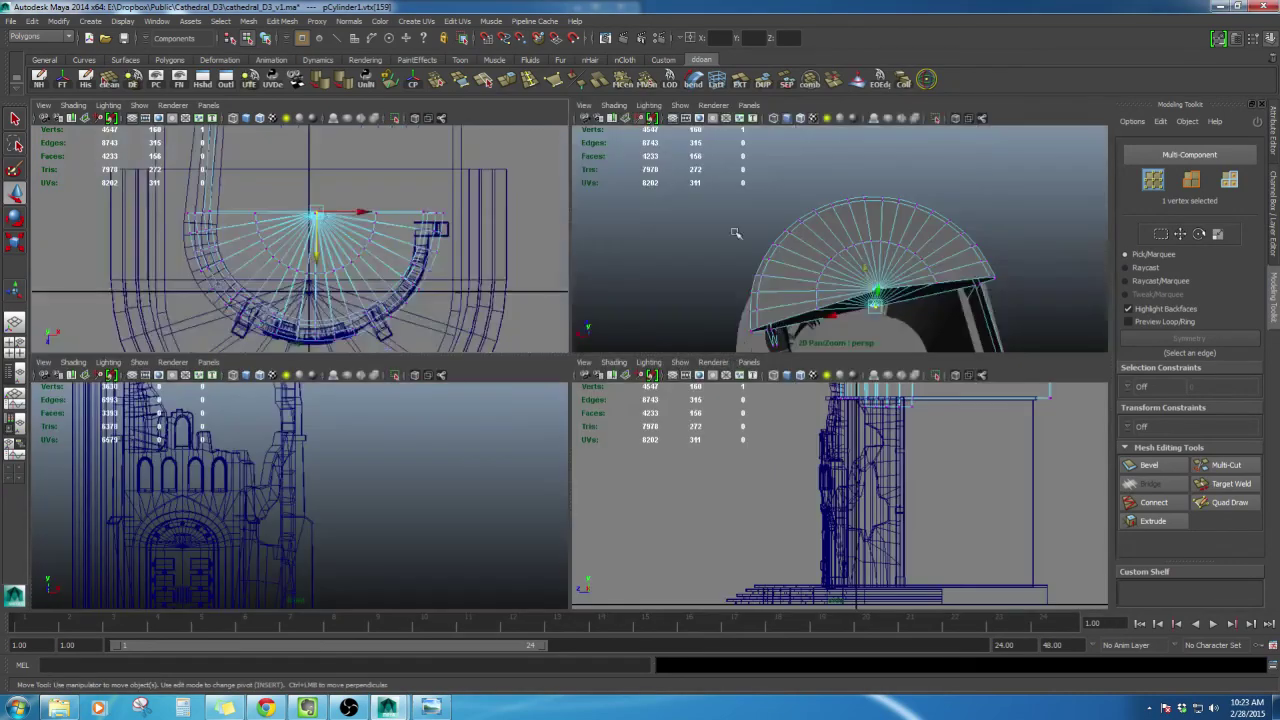
key(space)
alt+drag(763, 289, 921, 301)
alt+middle_drag(921, 301, 846, 266)
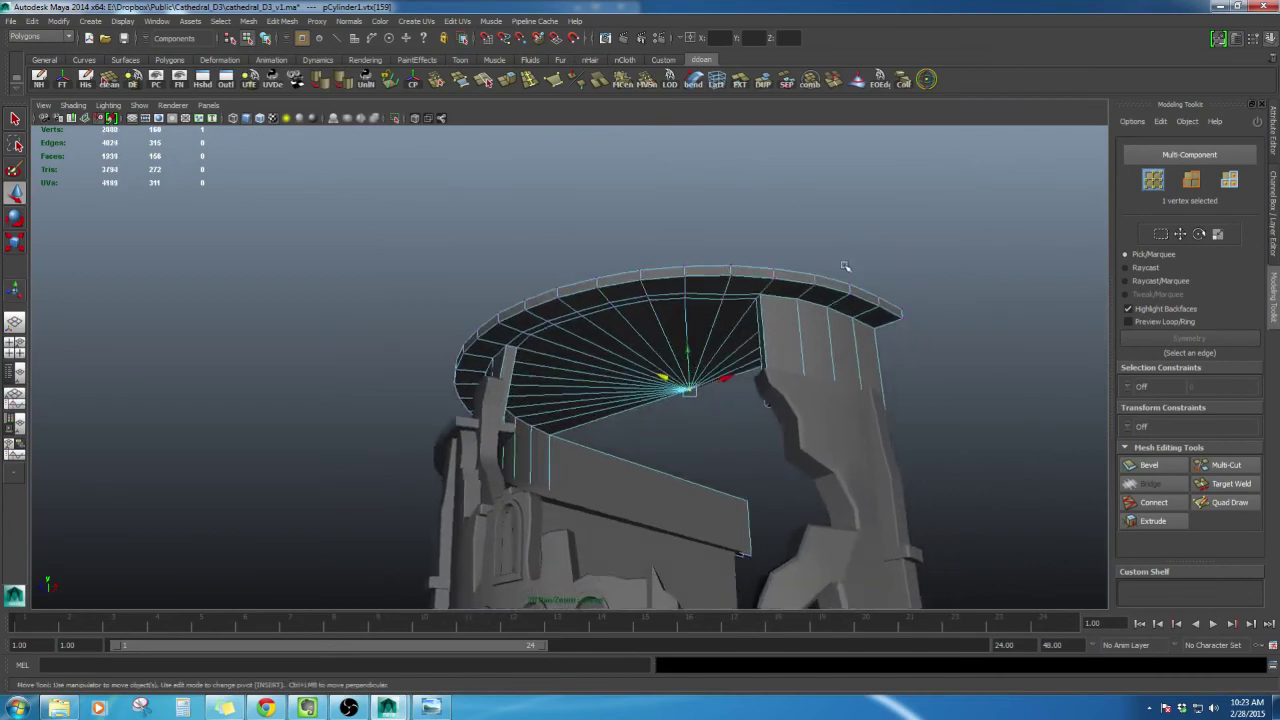
scroll(790, 325, up, 5)
alt+drag(749, 363, 790, 318)
right_drag(613, 373, 614, 345)
click(615, 372)
alt+drag(615, 372, 586, 351)
scroll(694, 334, down, 4)
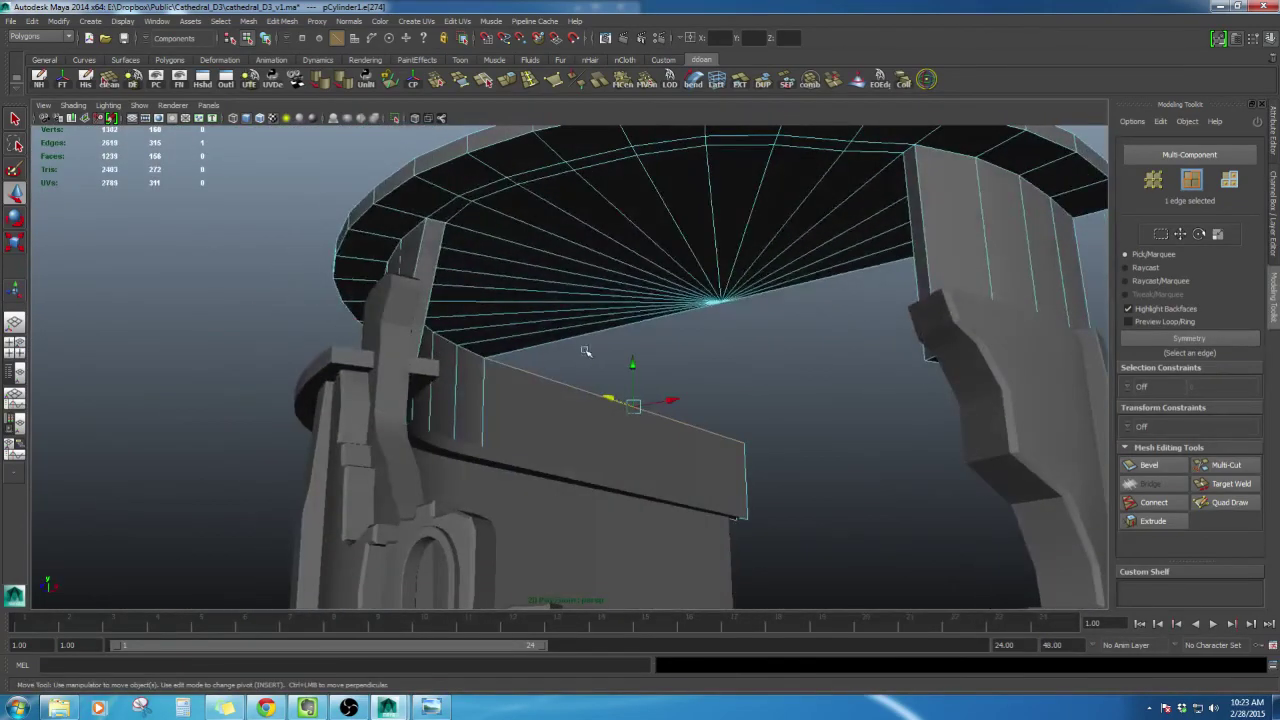
shift+click(788, 288)
alt+drag(671, 340, 622, 335)
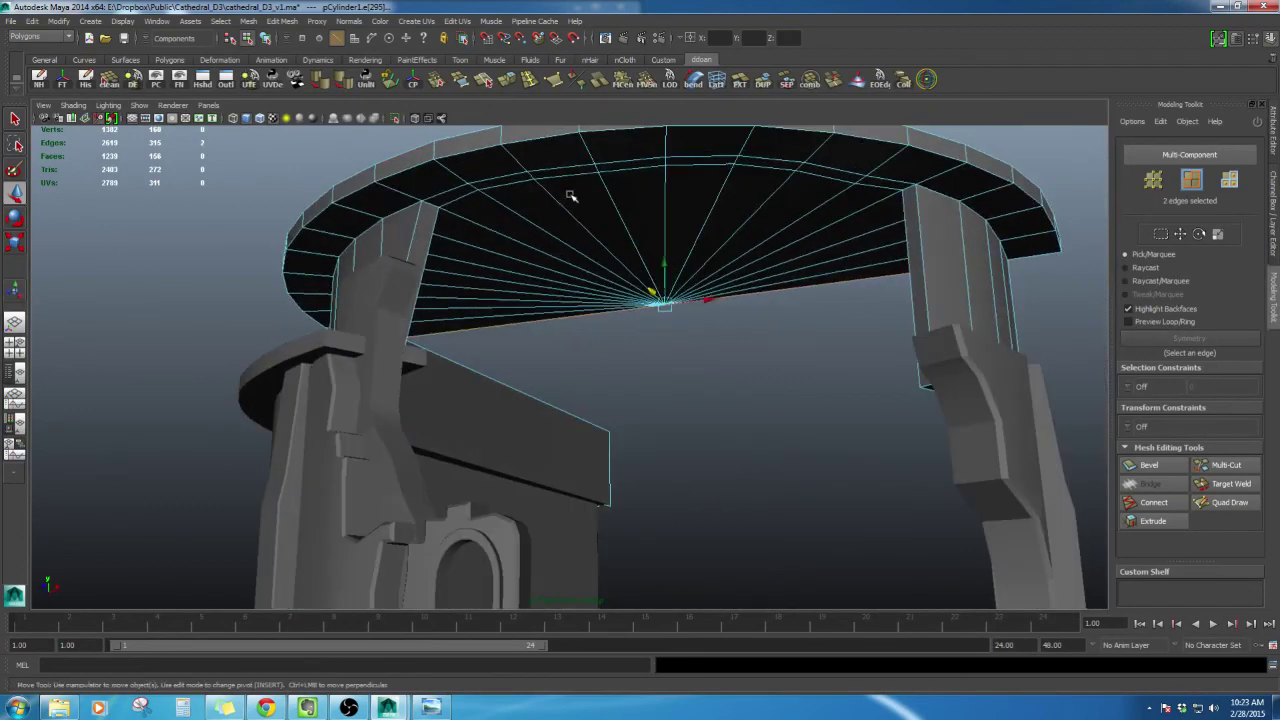
Extrude the two straight back edges of the underside rearward into a flat ceiling plane
key(ctrl+e)
key(ctrl+z)
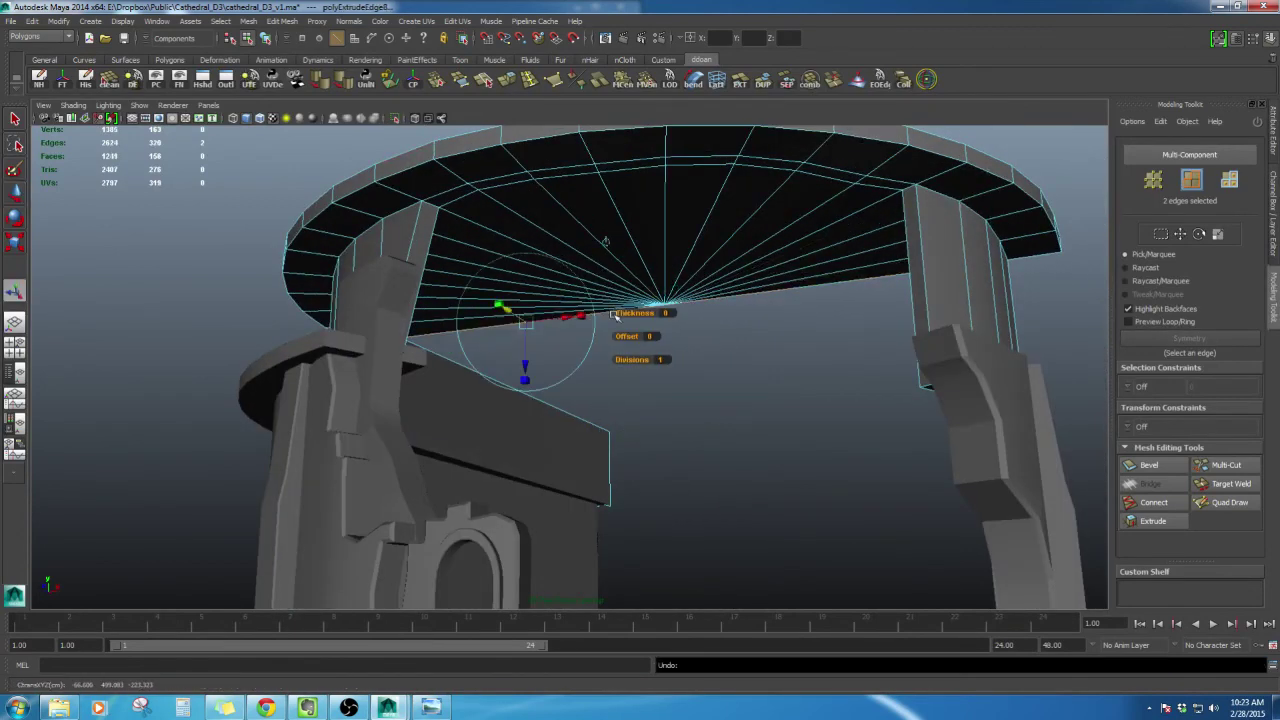
click(602, 244)
drag(659, 297, 843, 262)
Return to object selection and examine the roof's silhouette and closed underside against the upper walls from several angles
key(F8)
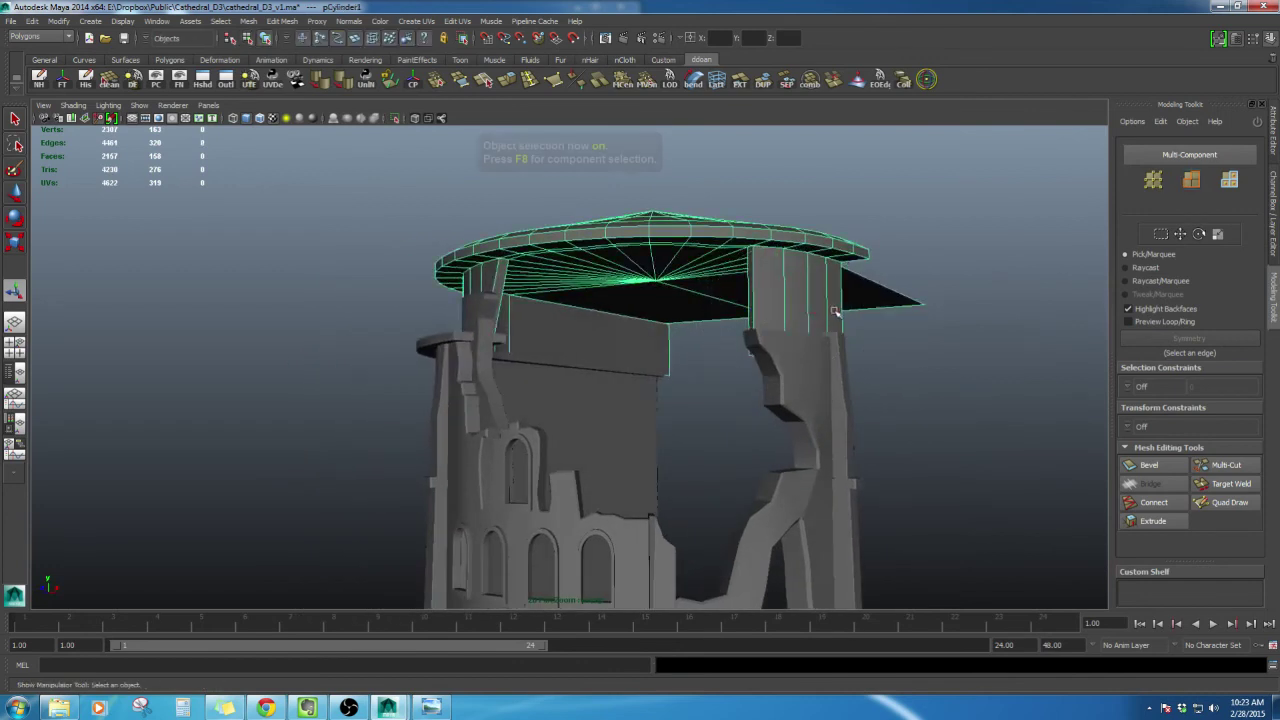
alt+drag(705, 357, 665, 312)
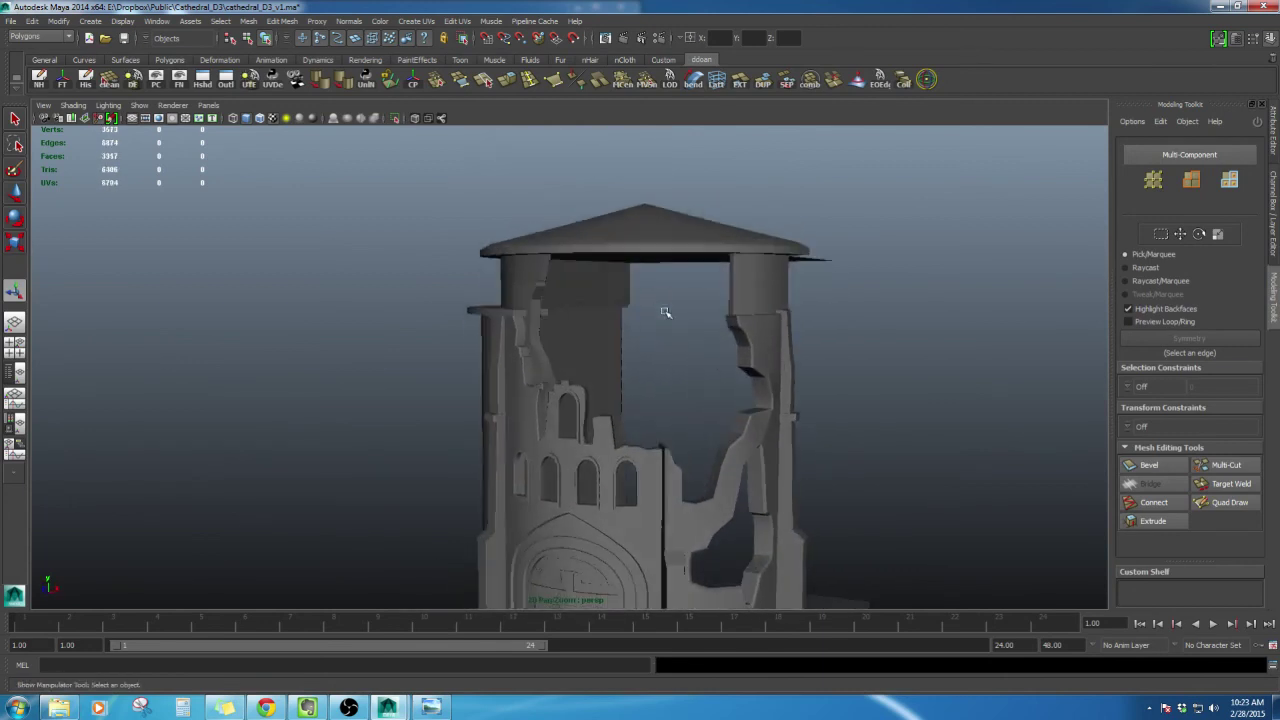
click(575, 246)
alt+drag(575, 246, 620, 263)
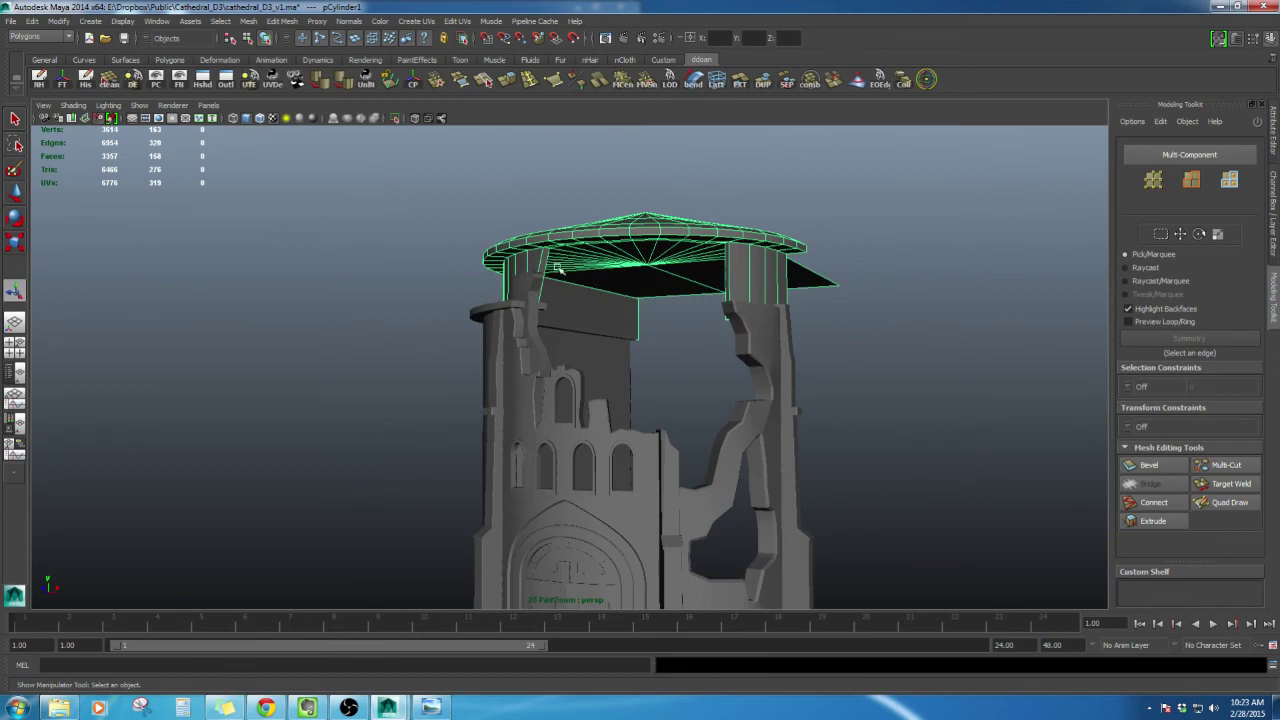
click(651, 309)
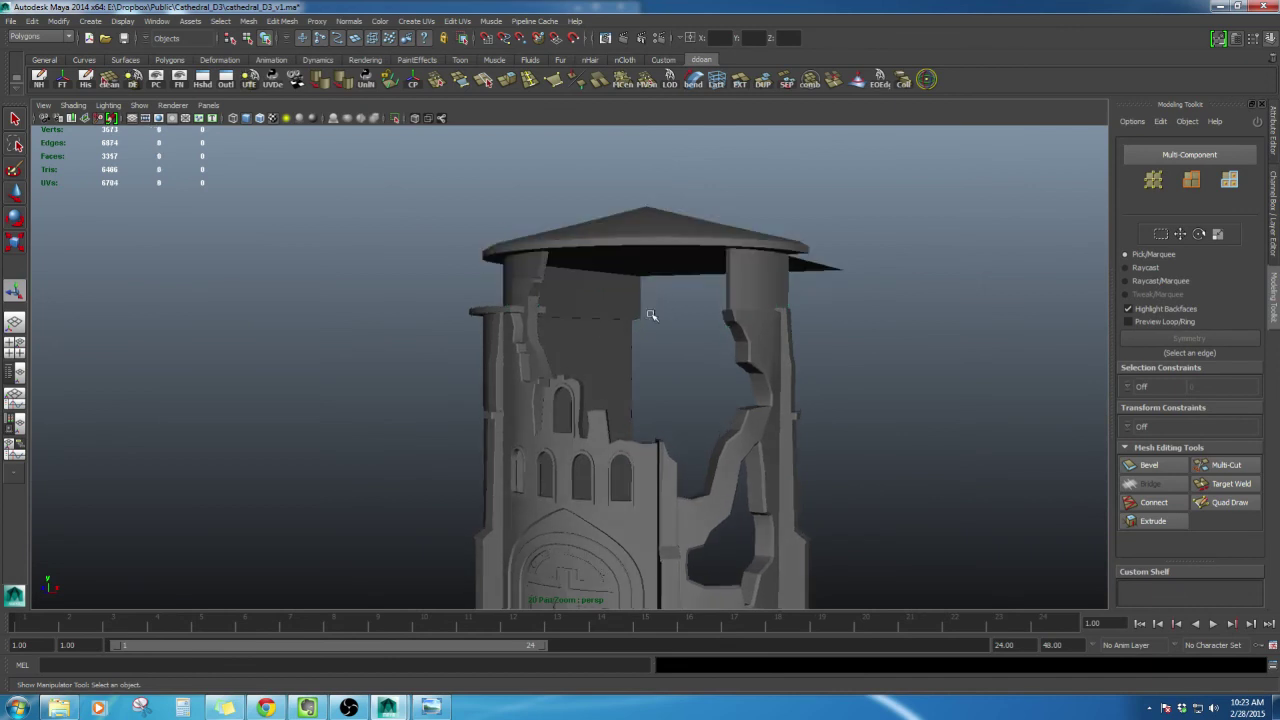
mouse_move(651, 309)
alt+mouse_down()
mouse_move(694, 320)
mouse_move(685, 337)
mouse_move(659, 284)
mouse_move(660, 340)
mouse_move(661, 323)
alt+mouse_up()
click(659, 286)
click(659, 307)
click(640, 263)
click(640, 323)
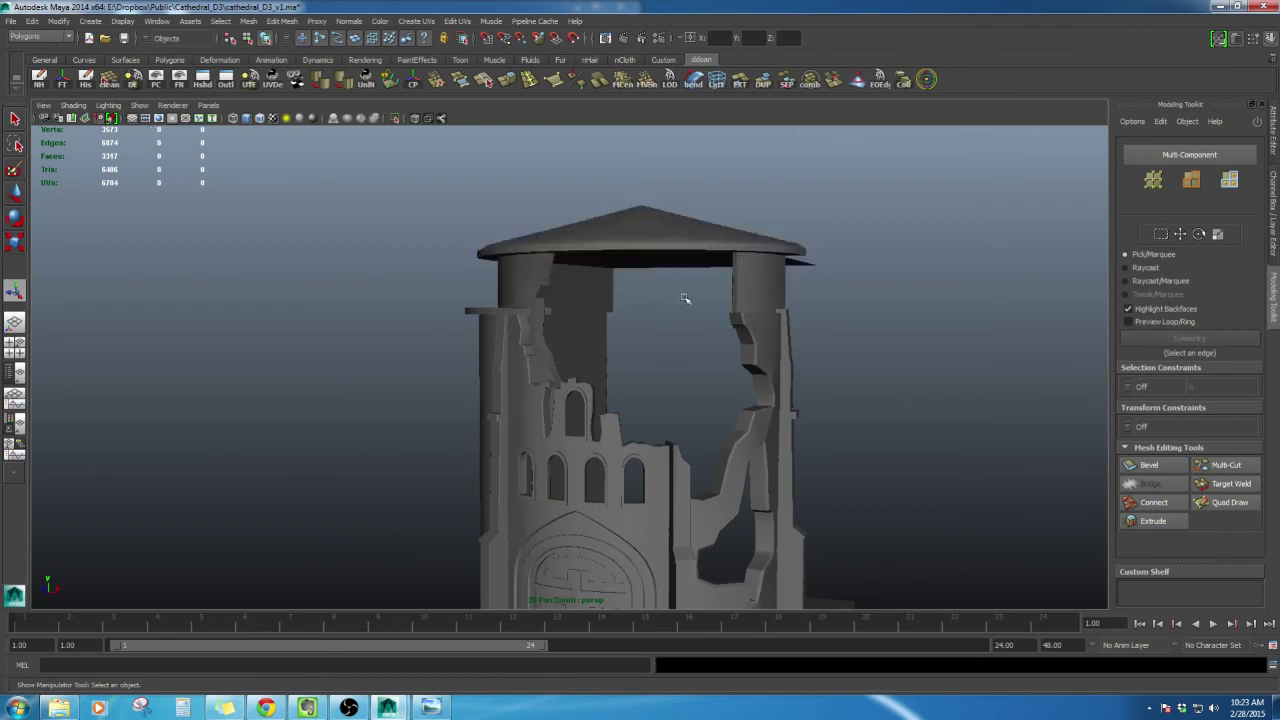
alt+drag(711, 278, 615, 268)
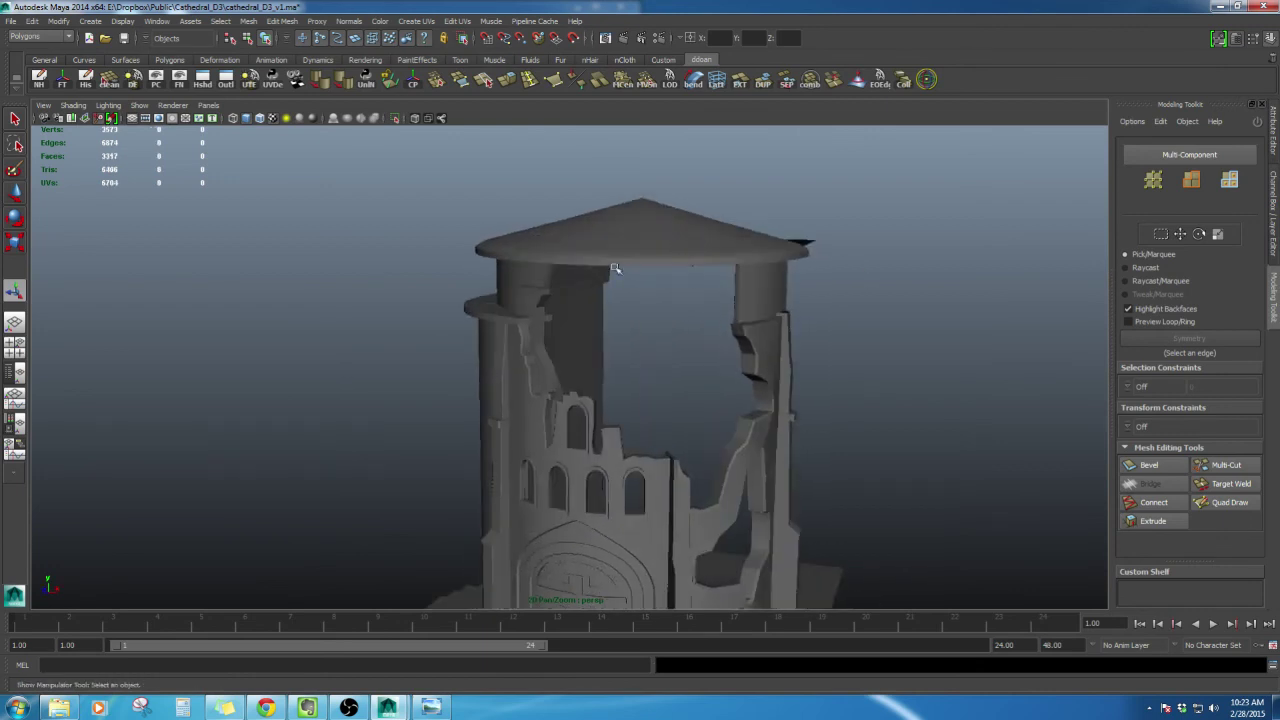
alt+drag(507, 284, 651, 246)
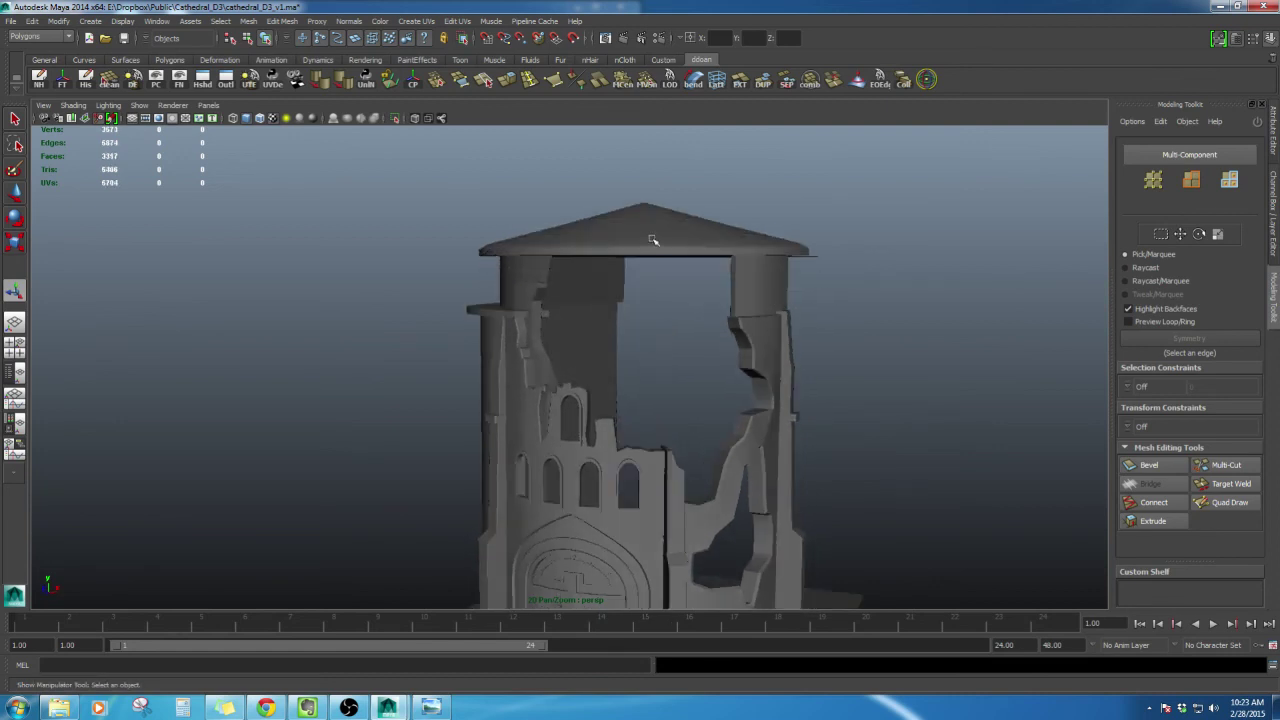
Select the roof, open the cathedral reference image, and compare the tower's top with it
click(651, 246)
click(447, 709)
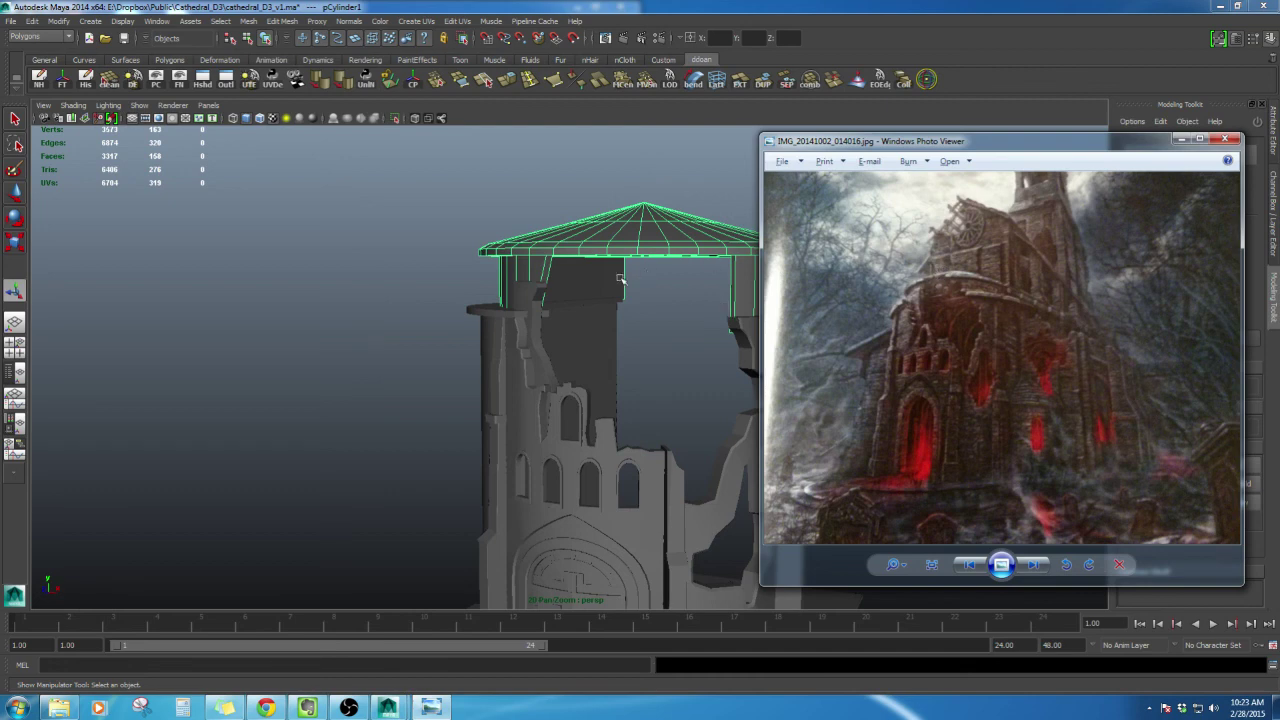
alt+drag(634, 334, 620, 301)
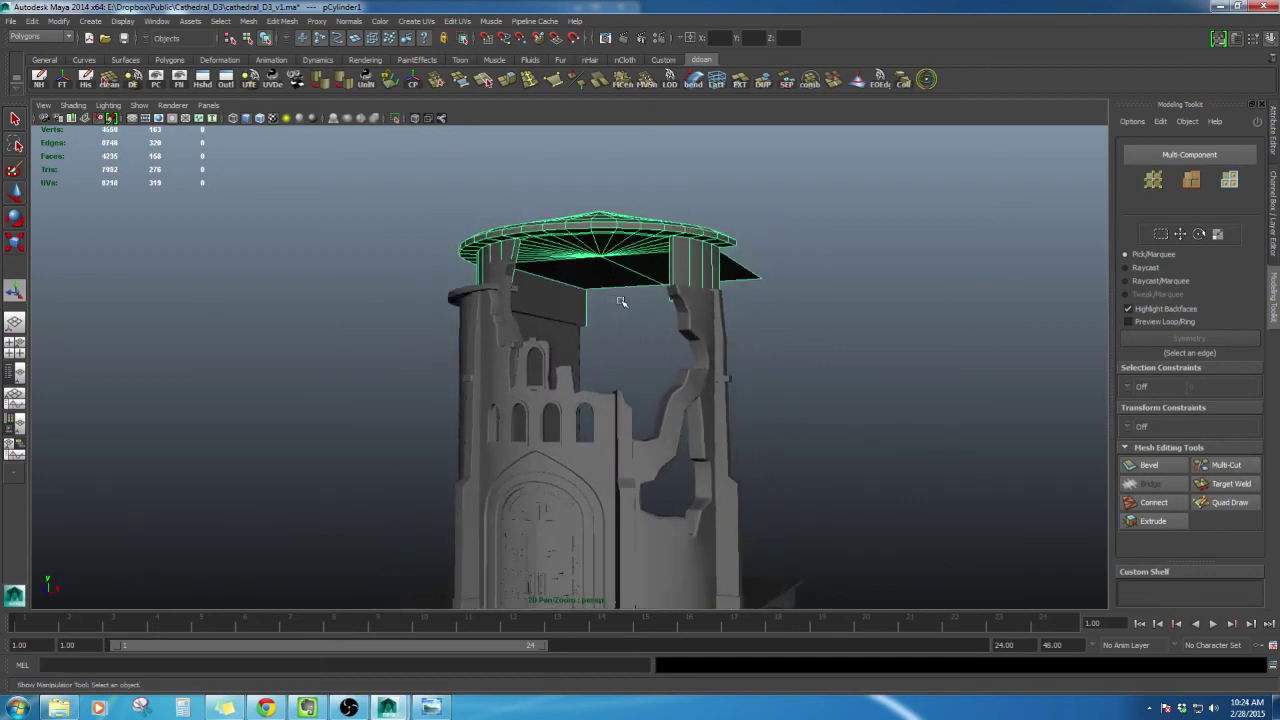